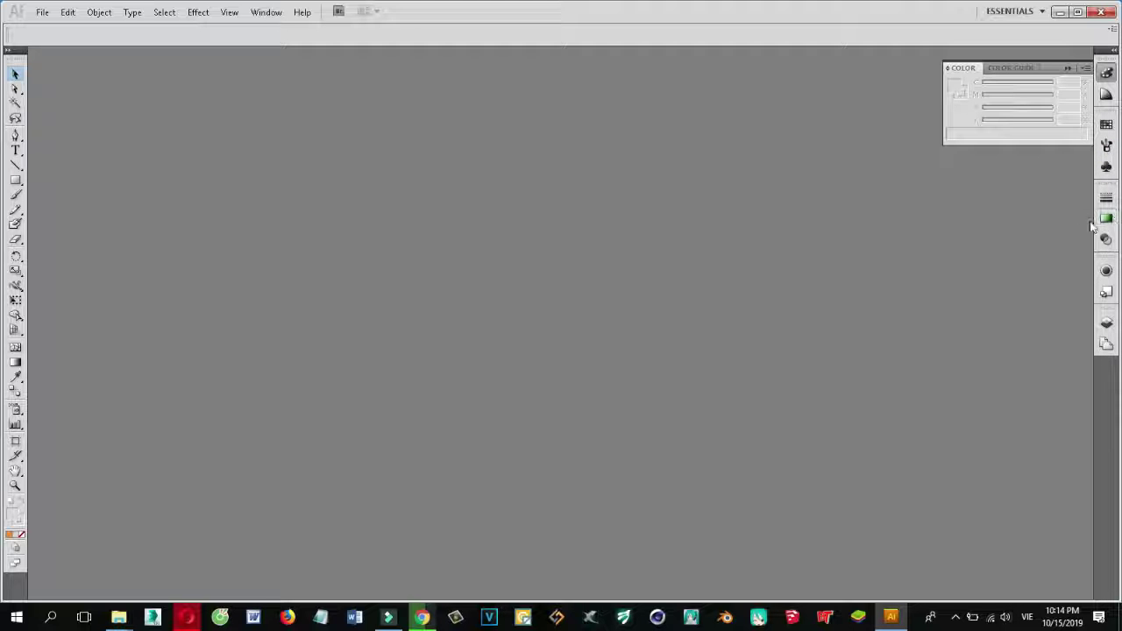
# Step: Float the Layers panel, resize it, and dock the Artboards panel beneath it
pyautogui.click(1106, 322)
pyautogui.moveTo(960, 320); pyautogui.dragTo(949, 51)
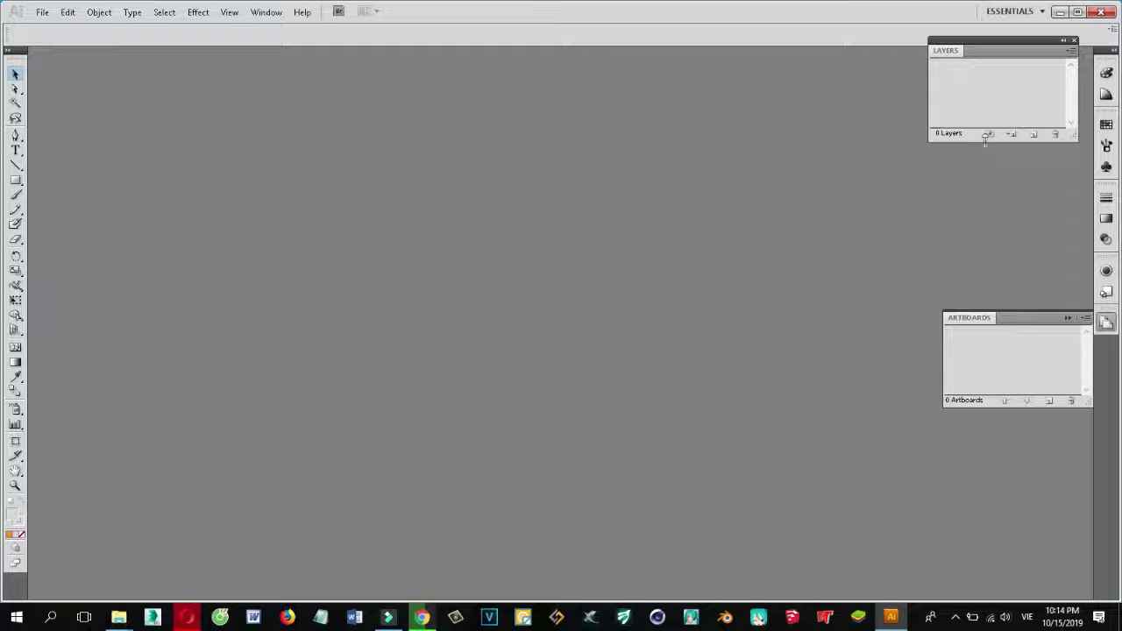
pyautogui.moveTo(976, 141)
pyautogui.mouseDown()
pyautogui.moveTo(997, 343)
pyautogui.moveTo(996, 271)
pyautogui.mouseUp()
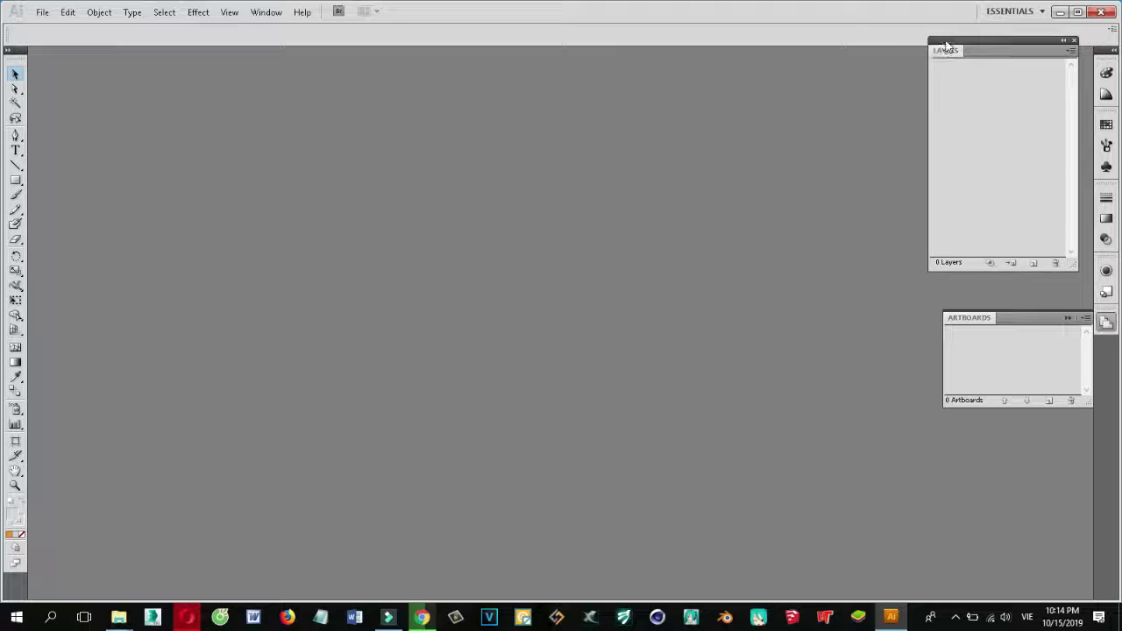
pyautogui.moveTo(944, 40); pyautogui.dragTo(815, 67)
pyautogui.click(1022, 320)
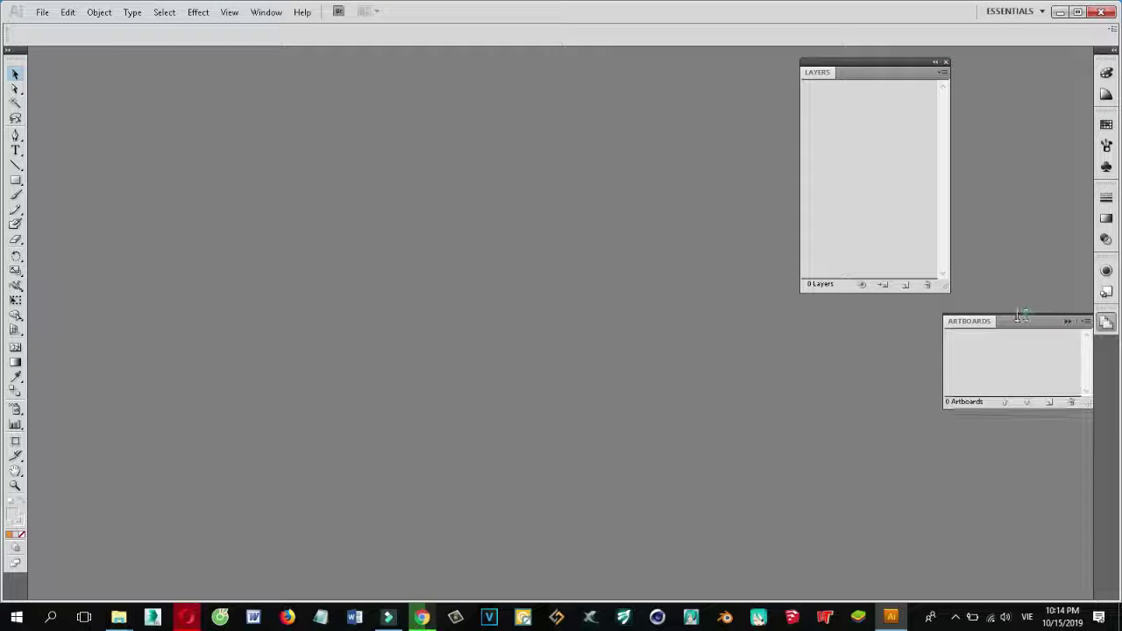
pyautogui.moveTo(1023, 318); pyautogui.dragTo(879, 312)
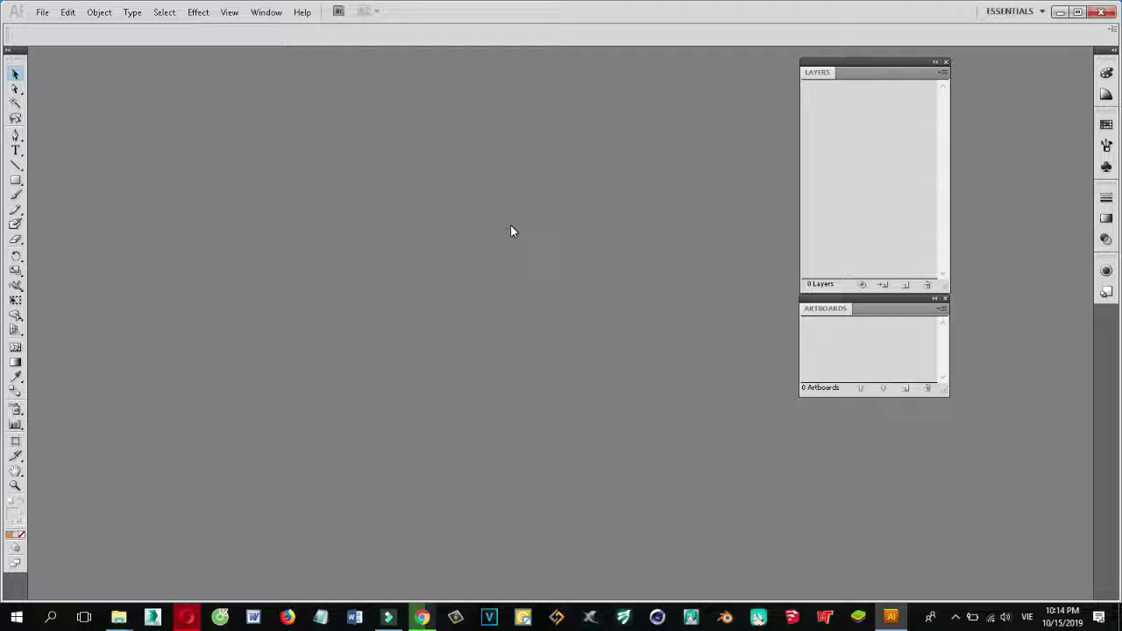
# Step: Start a new document from the File menu with page size A4
pyautogui.click(42, 14)
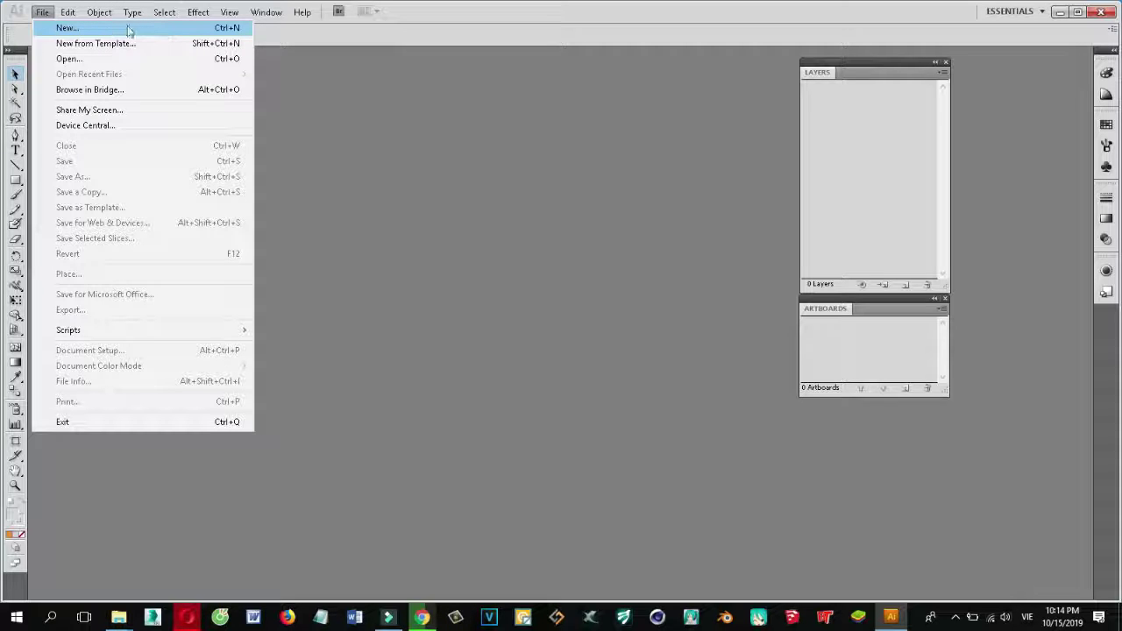
pyautogui.click(154, 33)
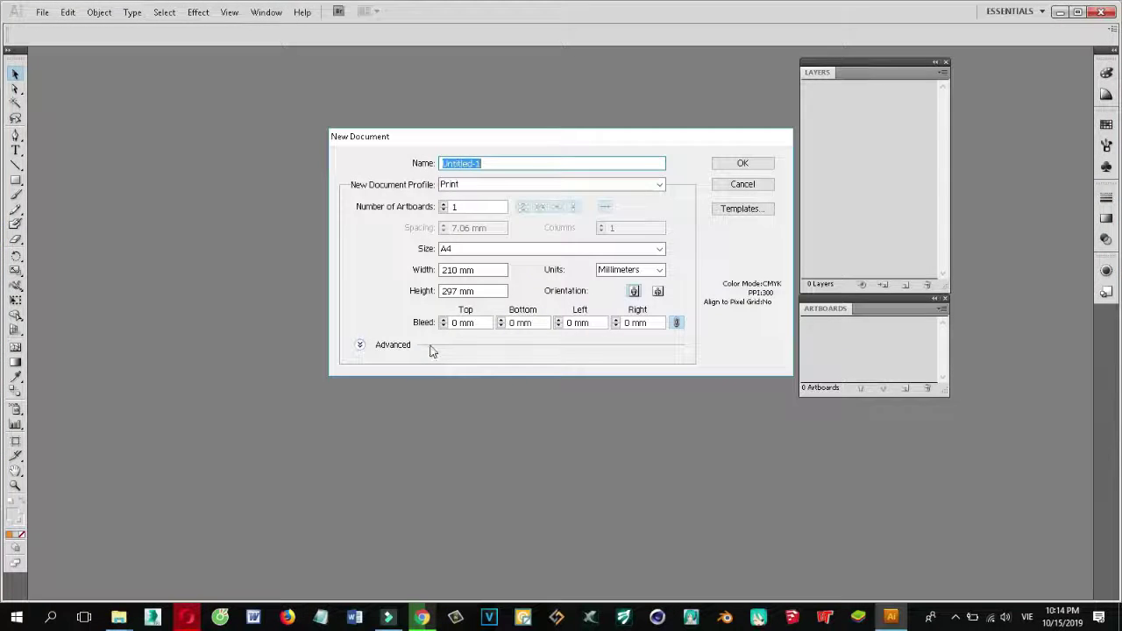
pyautogui.click(460, 162)
pyautogui.click(505, 163)
pyautogui.click(504, 163)
pyautogui.click(659, 250)
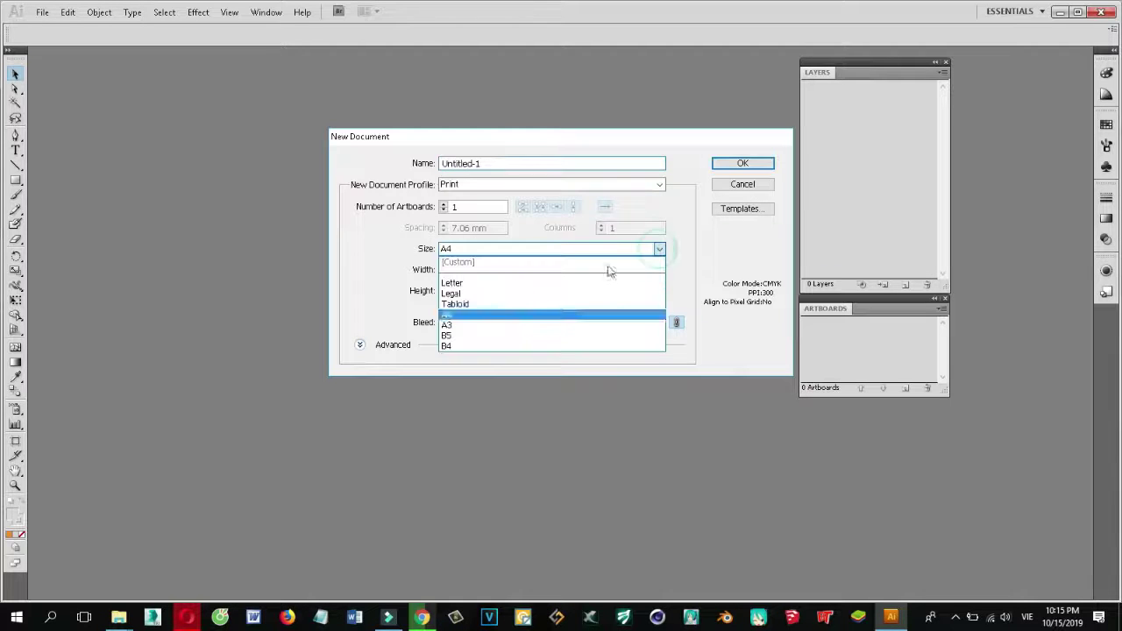
pyautogui.click(447, 313)
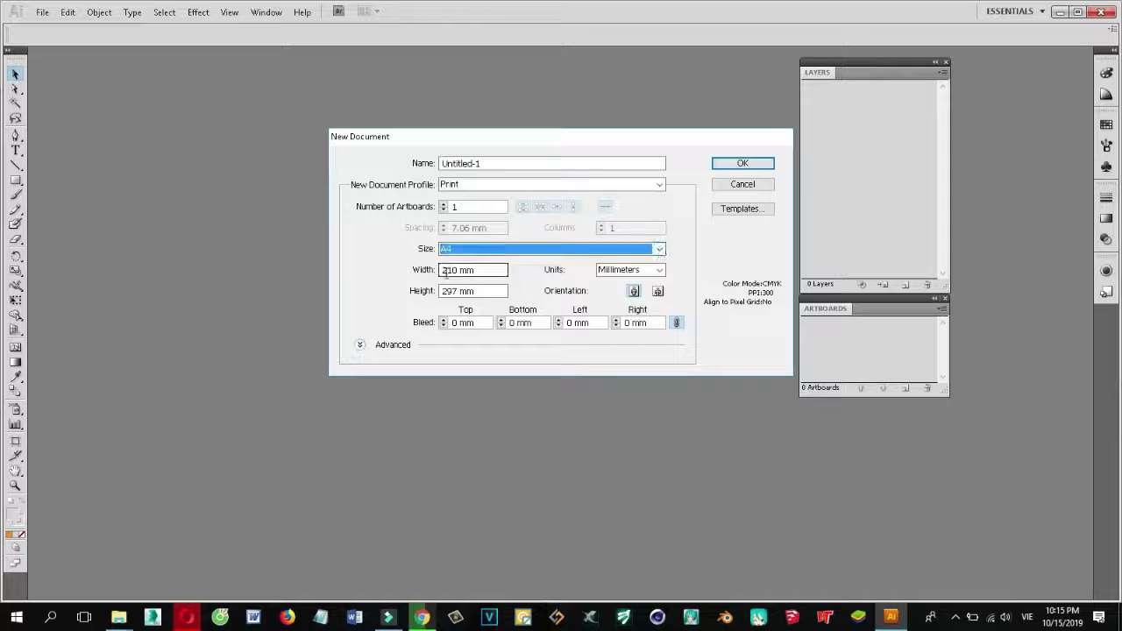
# Step: Set the A4 page to landscape orientation, 297 mm wide by 210 mm high
pyautogui.click(658, 291)
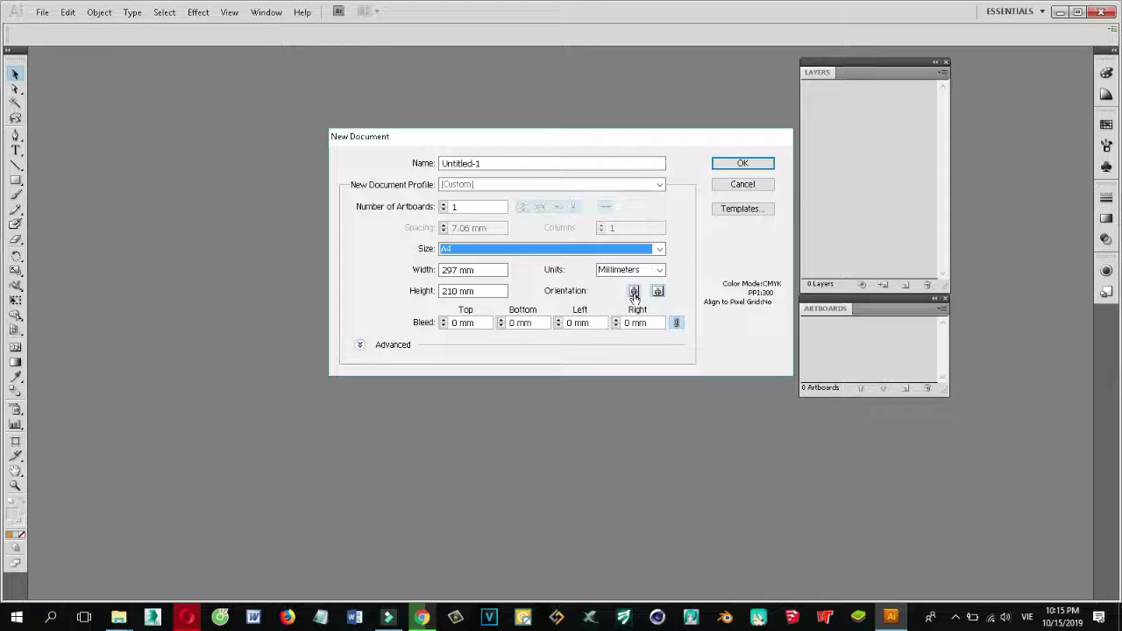
pyautogui.click(634, 293)
pyautogui.click(456, 291)
pyautogui.doubleClick(459, 290)
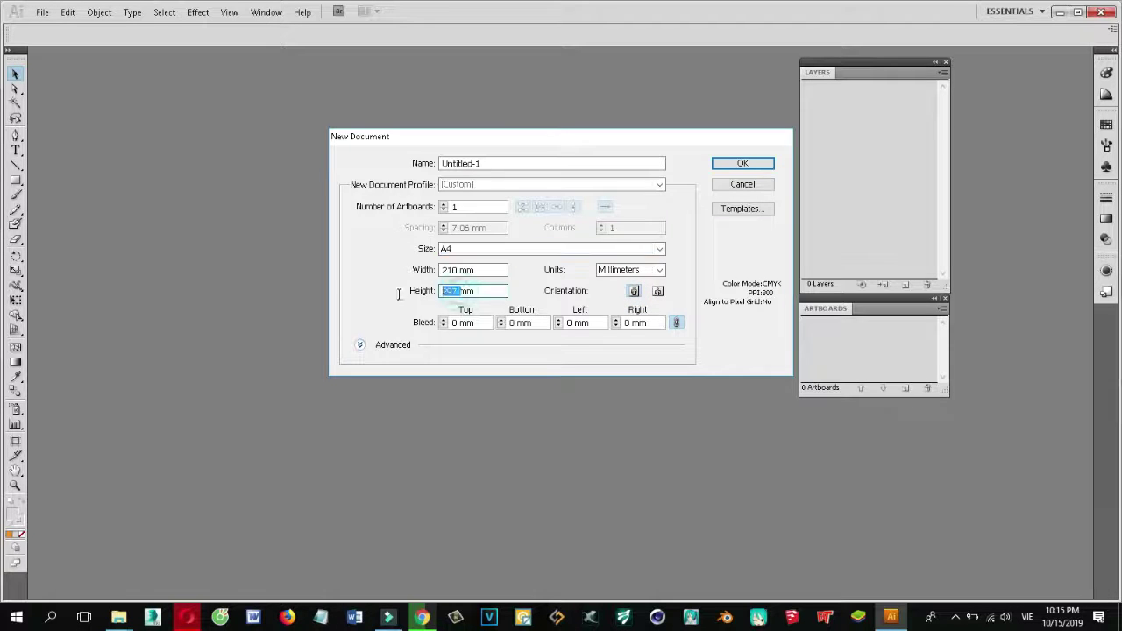
pyautogui.doubleClick(459, 270)
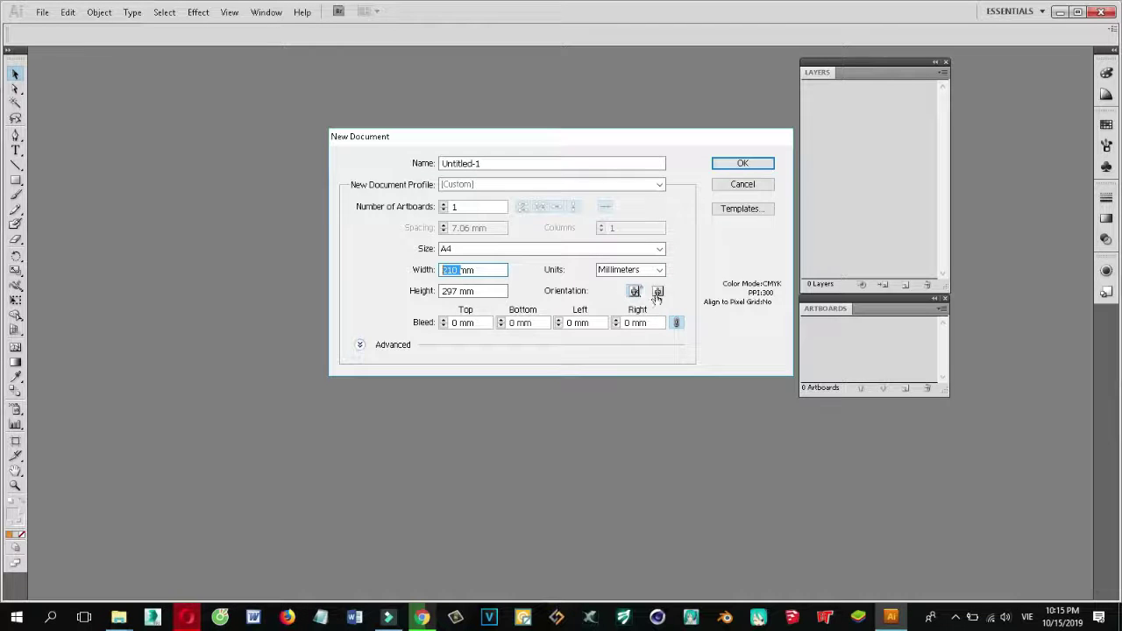
pyautogui.click(657, 291)
pyautogui.doubleClick(453, 270)
pyautogui.doubleClick(461, 291)
pyautogui.click(698, 277)
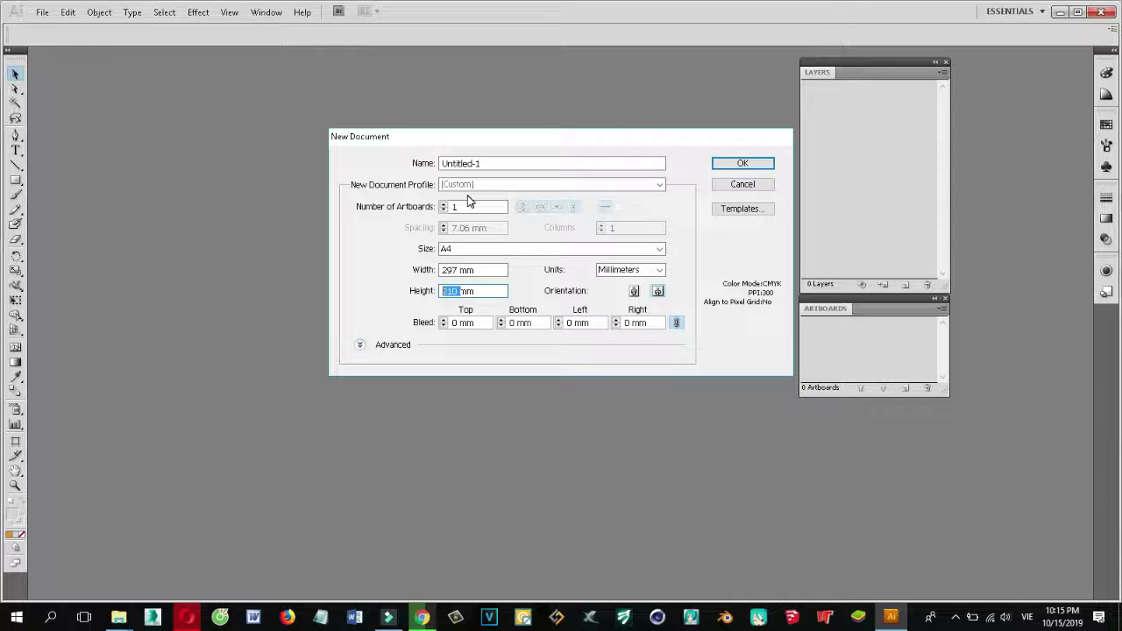
# Step: Try the Web profile, checking its Pixels units, then return to Print
pyautogui.click(659, 184)
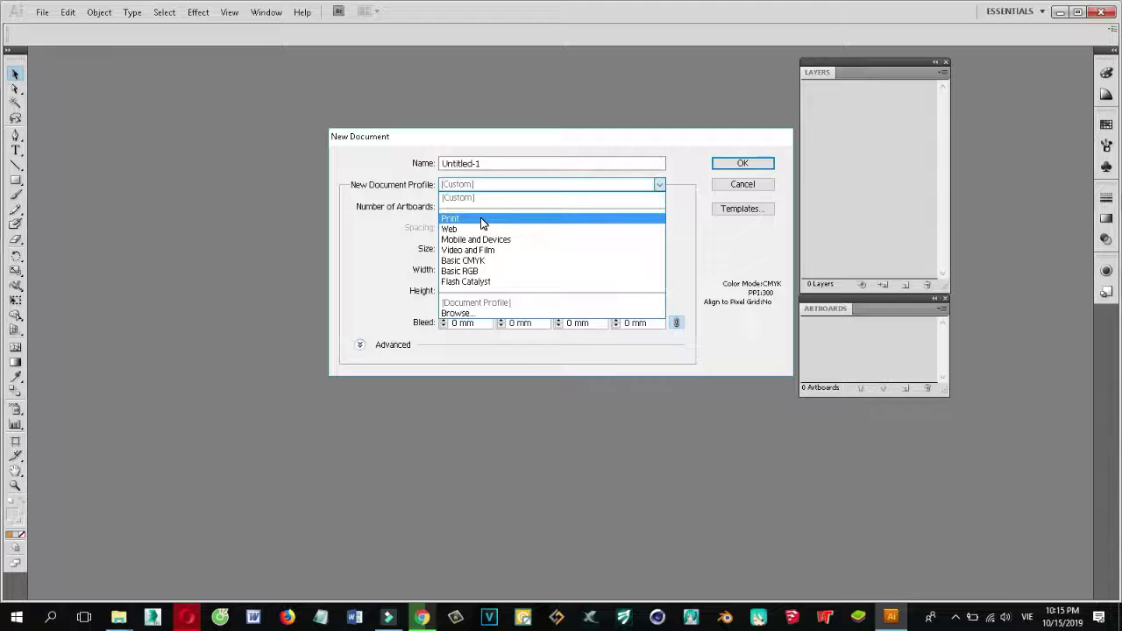
pyautogui.click(481, 219)
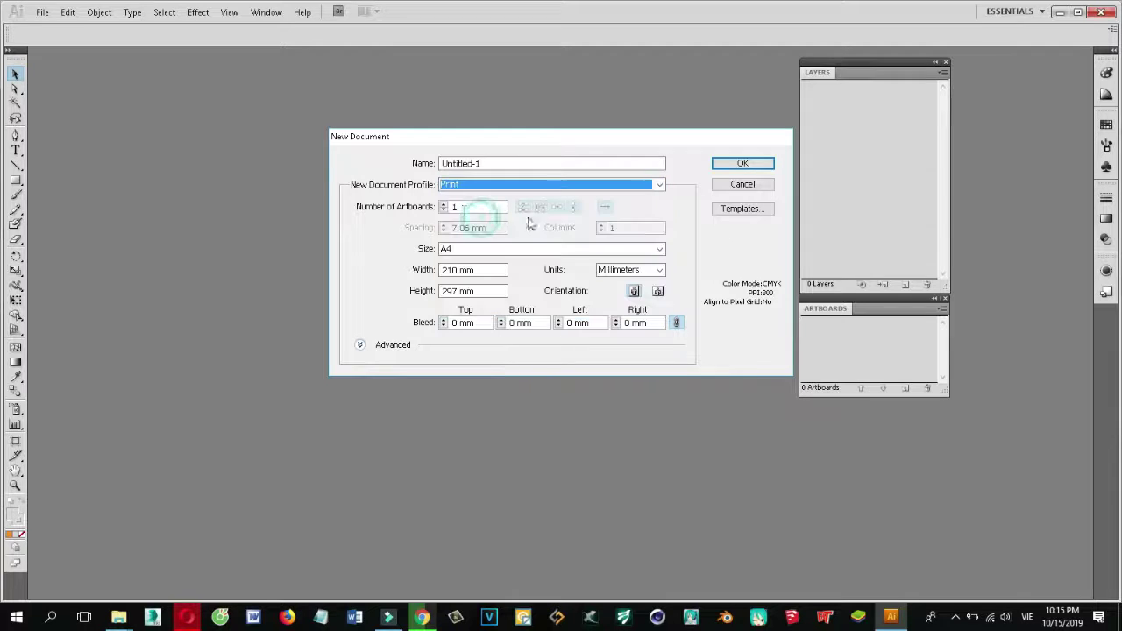
pyautogui.click(659, 185)
pyautogui.click(491, 219)
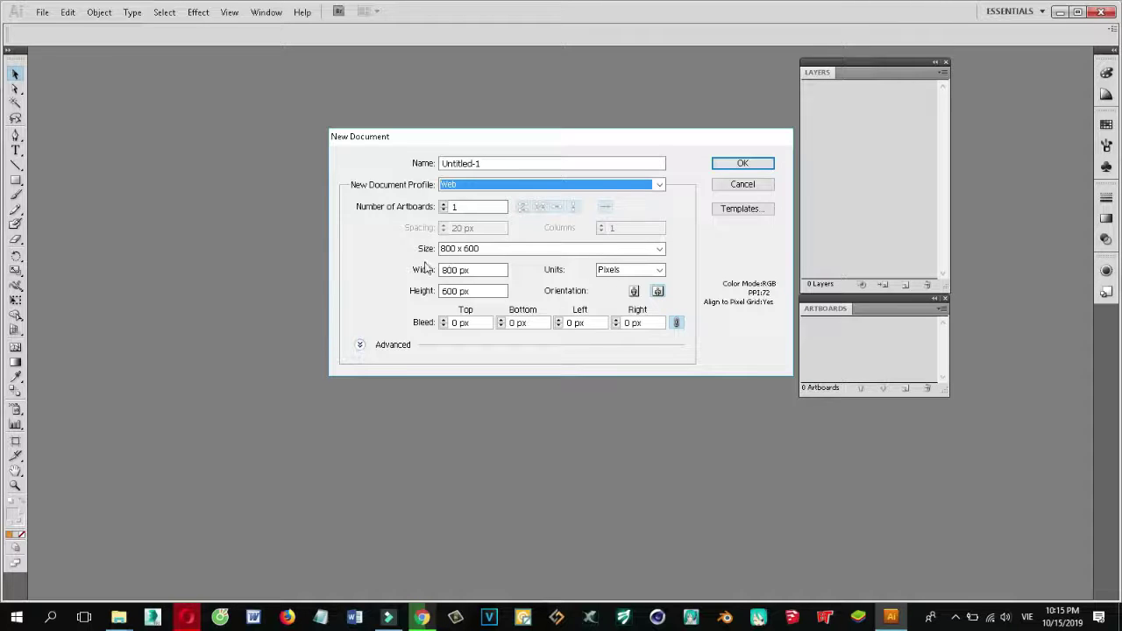
pyautogui.click(655, 270)
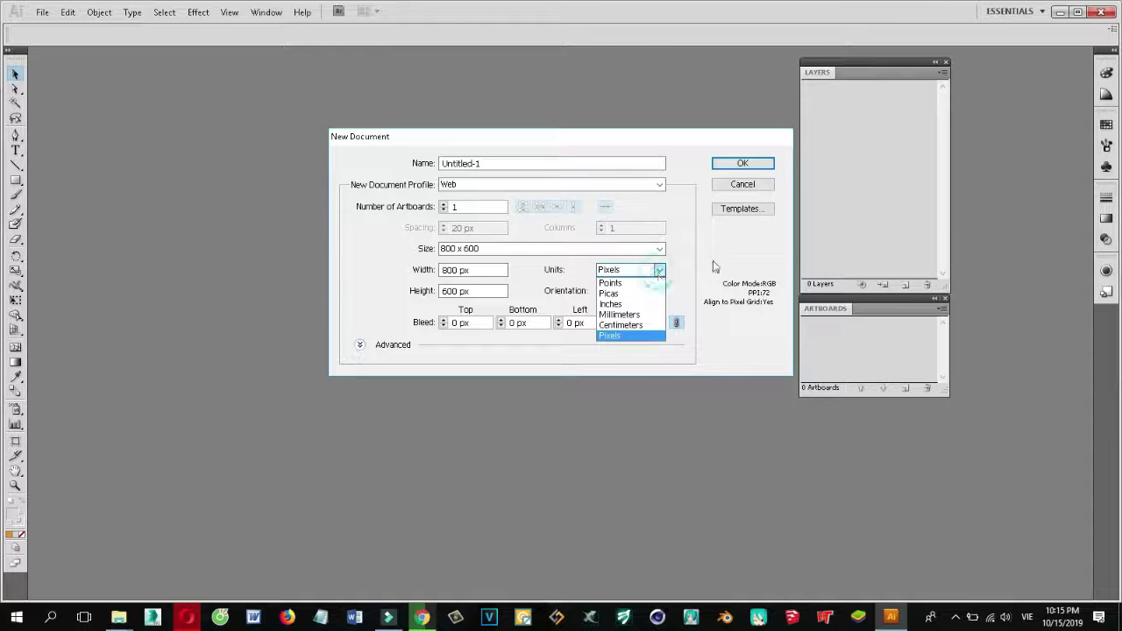
pyautogui.click(619, 338)
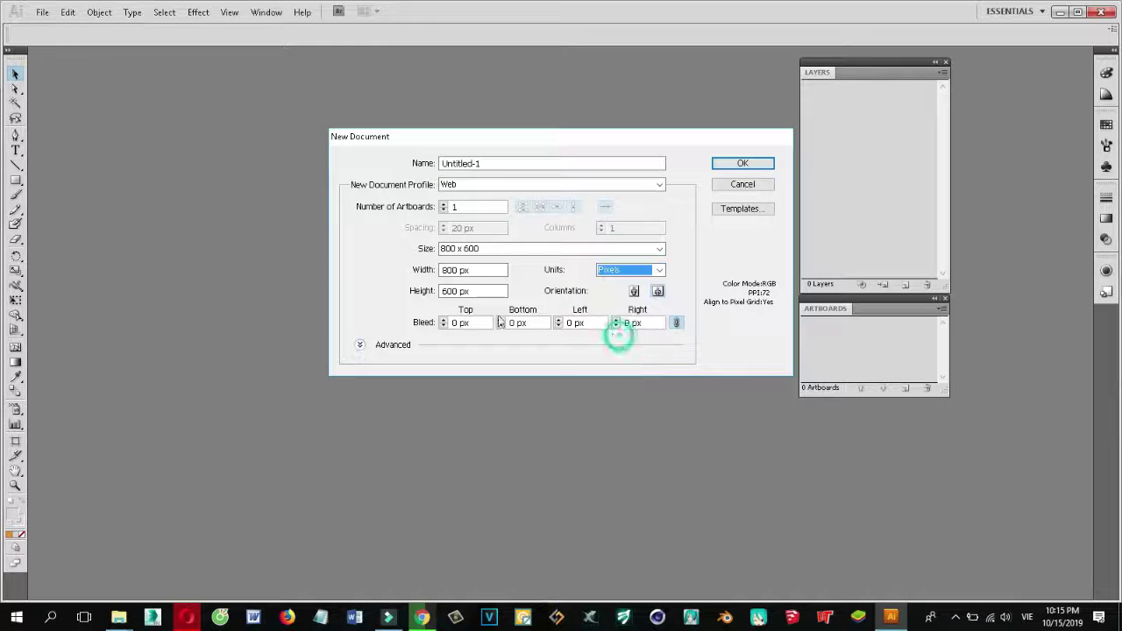
pyautogui.click(659, 270)
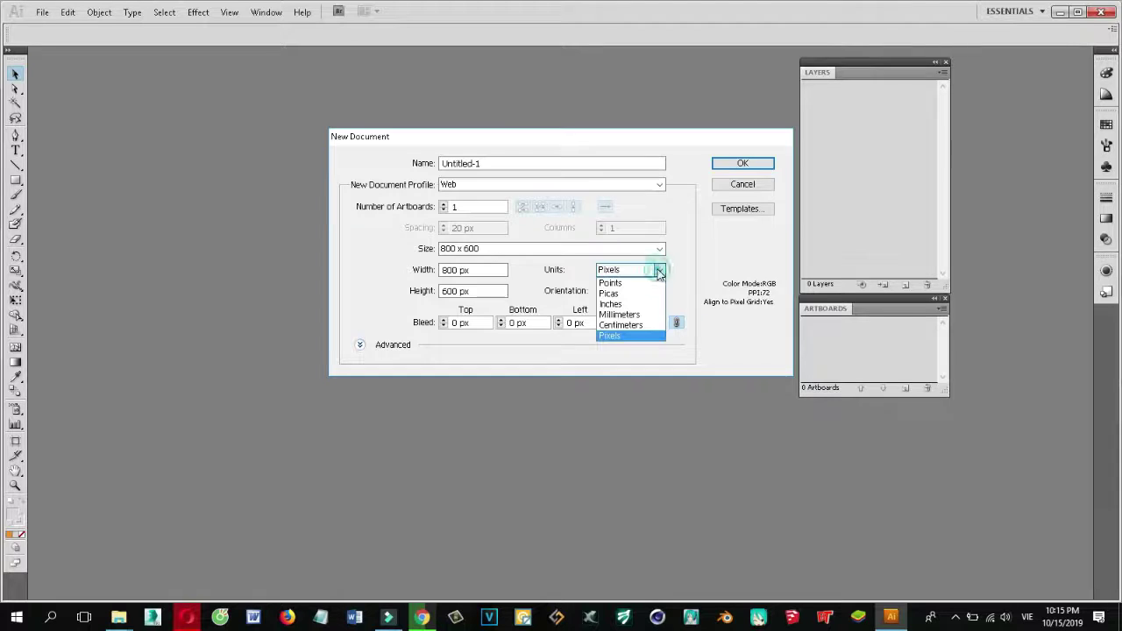
pyautogui.click(662, 184)
pyautogui.click(574, 217)
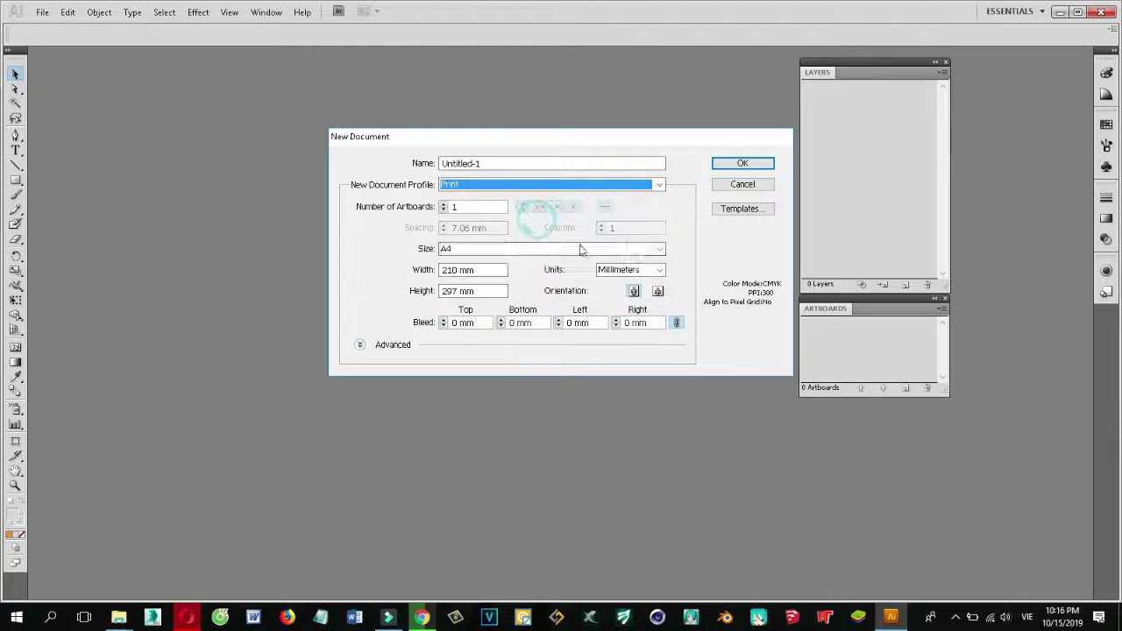
# Step: Cycle through Mobile and Devices, Video and Film, Basic CMYK and Basic RGB, ending on Print
pyautogui.click(659, 185)
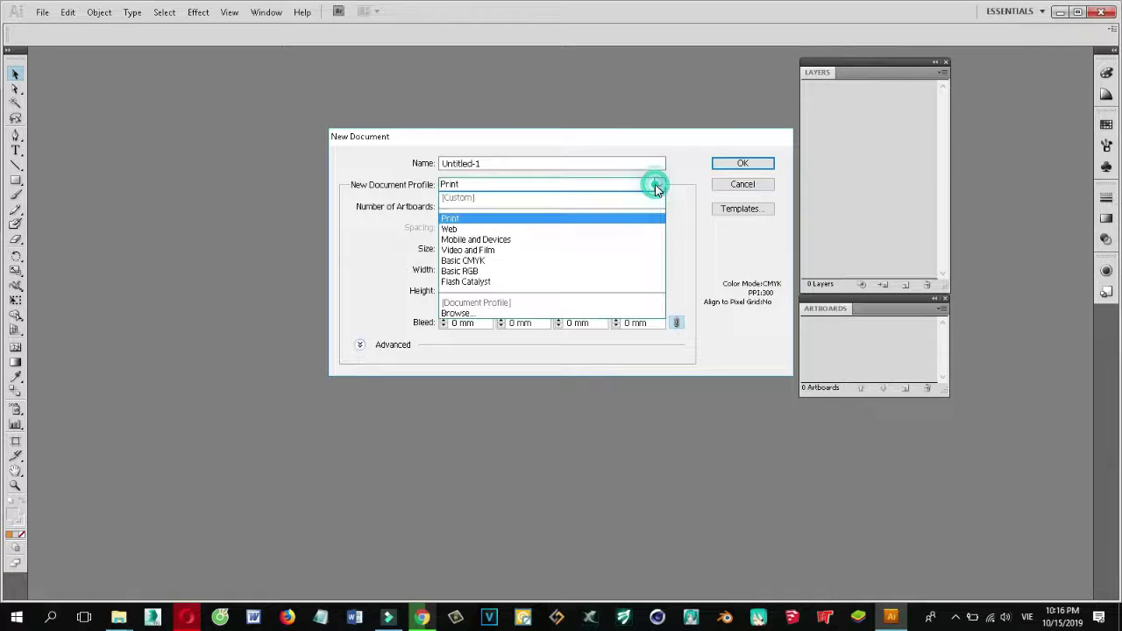
pyautogui.click(509, 239)
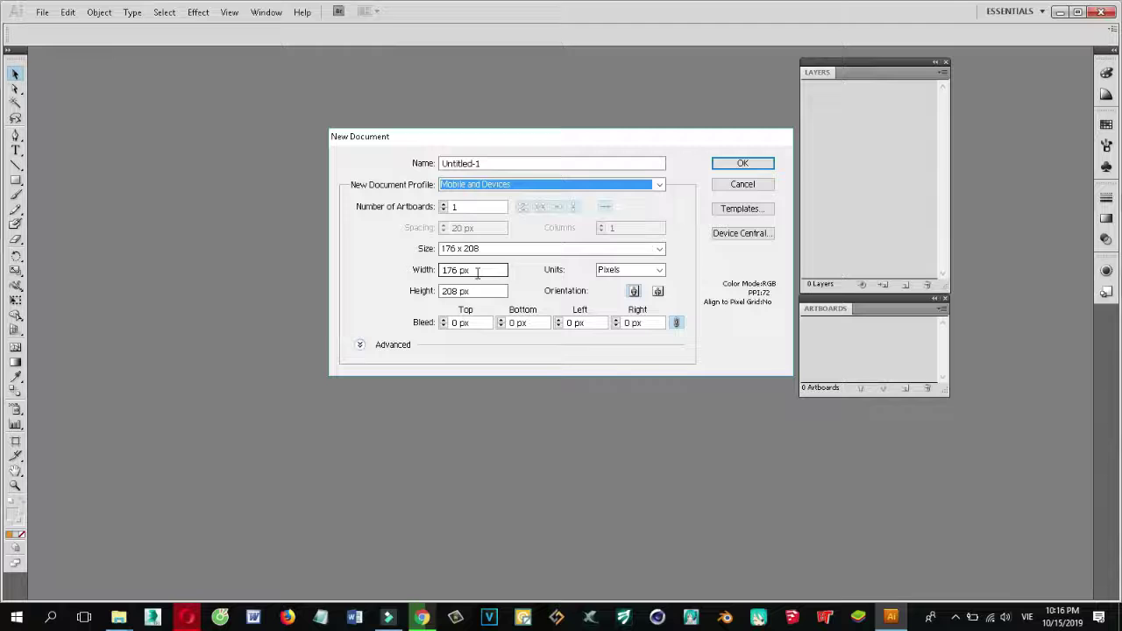
pyautogui.click(454, 270)
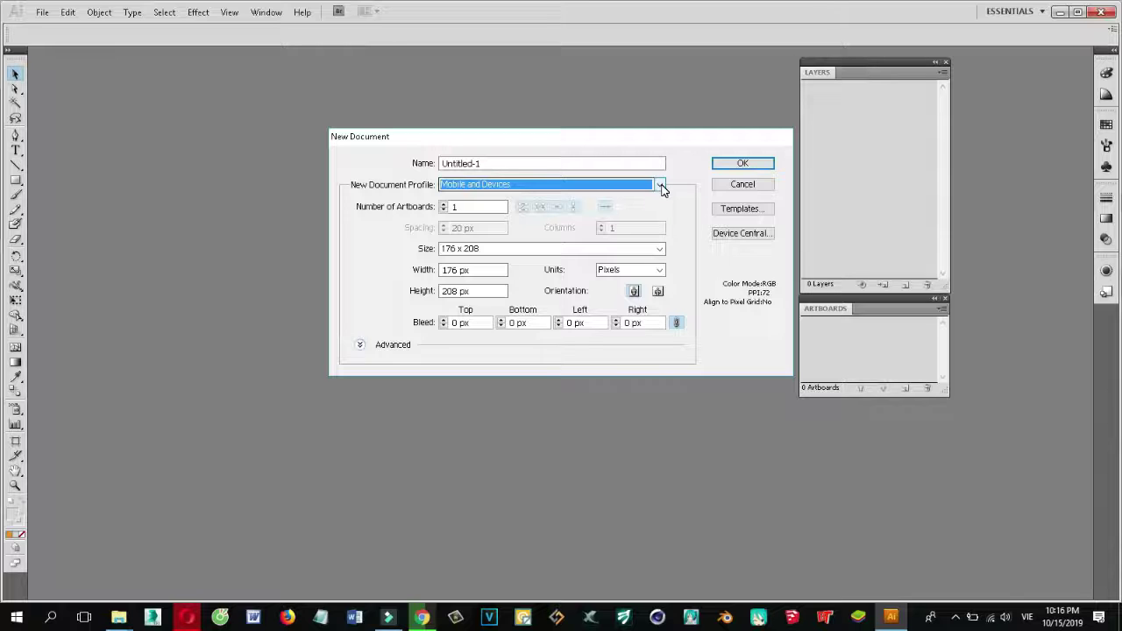
pyautogui.click(660, 184)
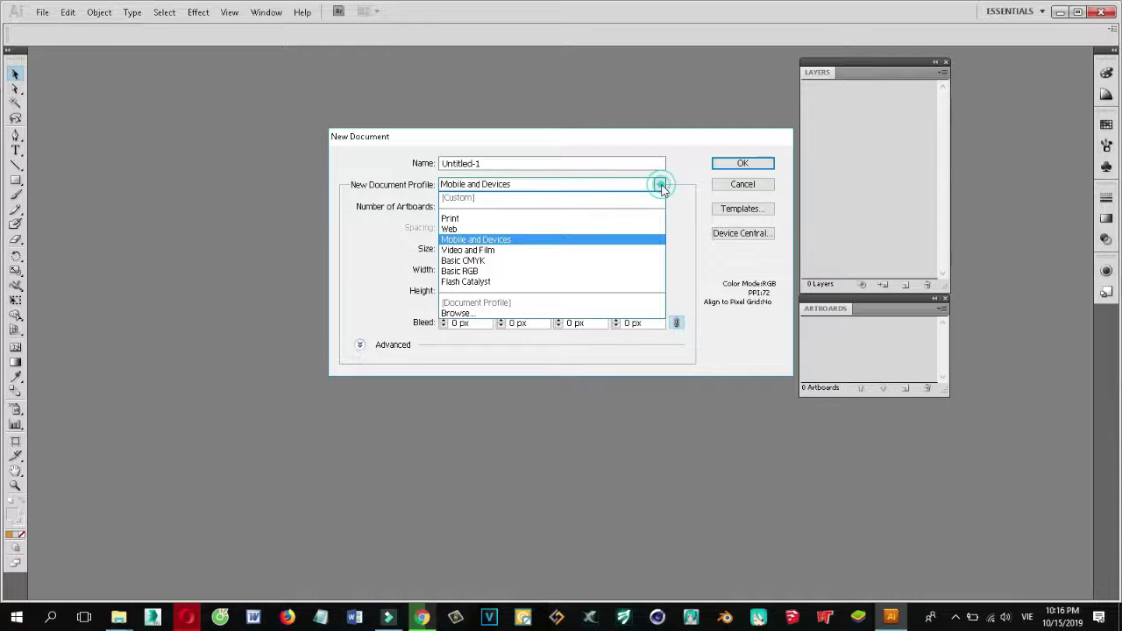
pyautogui.click(492, 252)
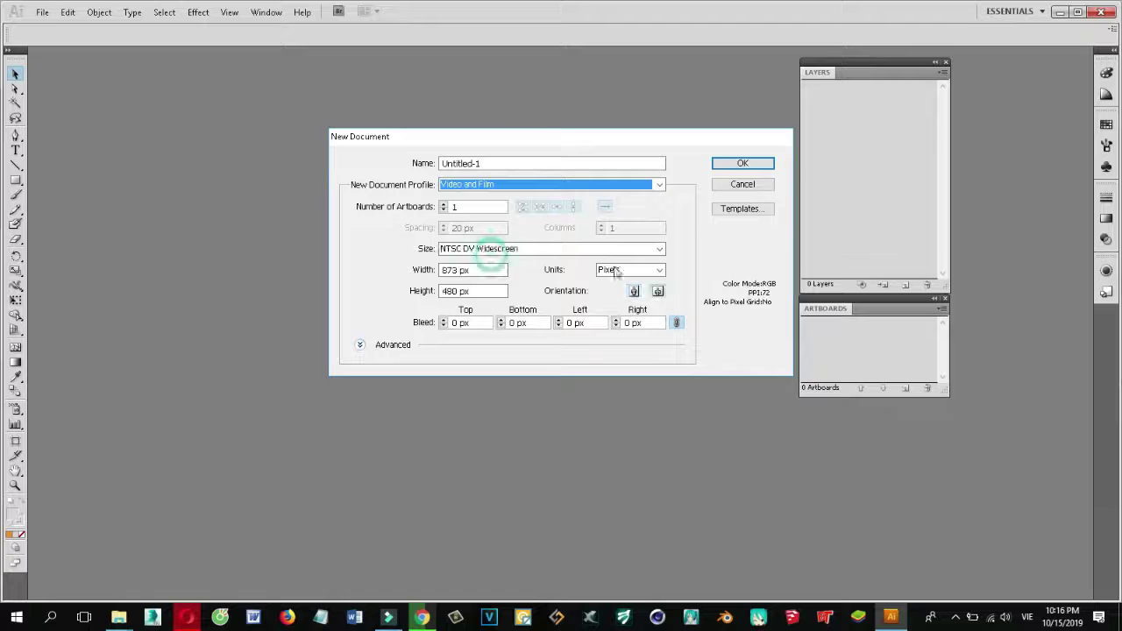
pyautogui.click(659, 185)
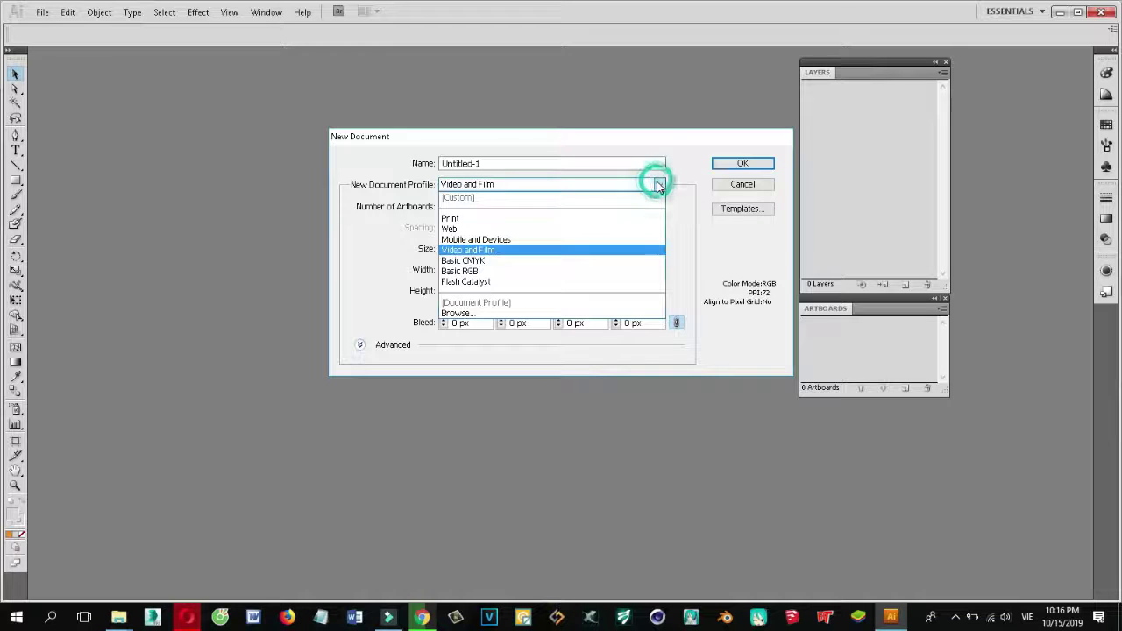
pyautogui.click(491, 253)
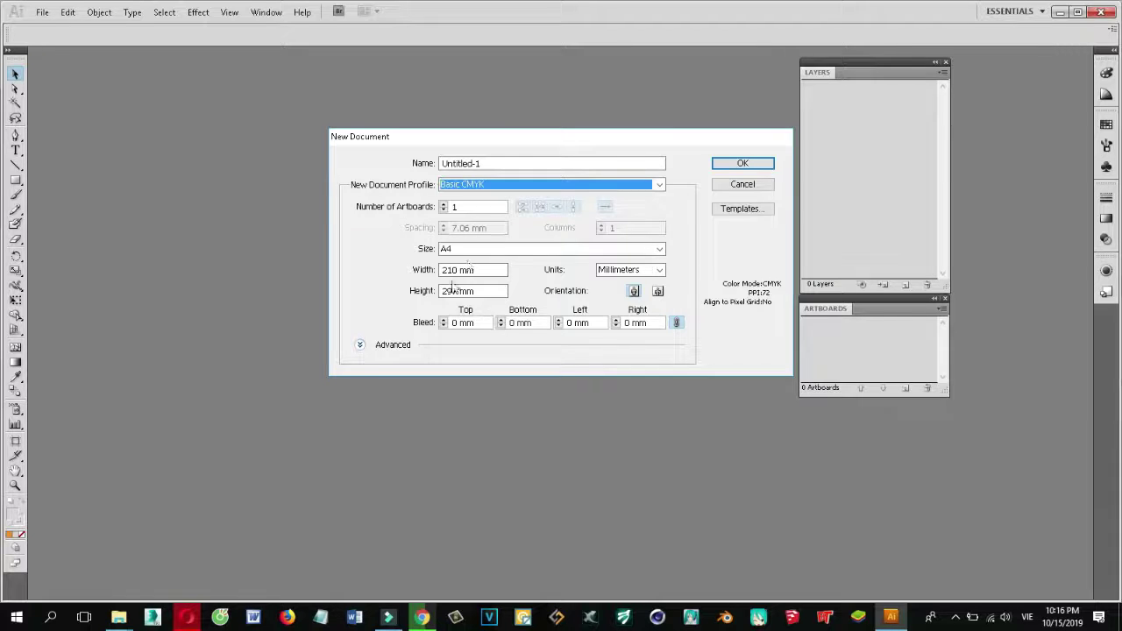
pyautogui.click(660, 186)
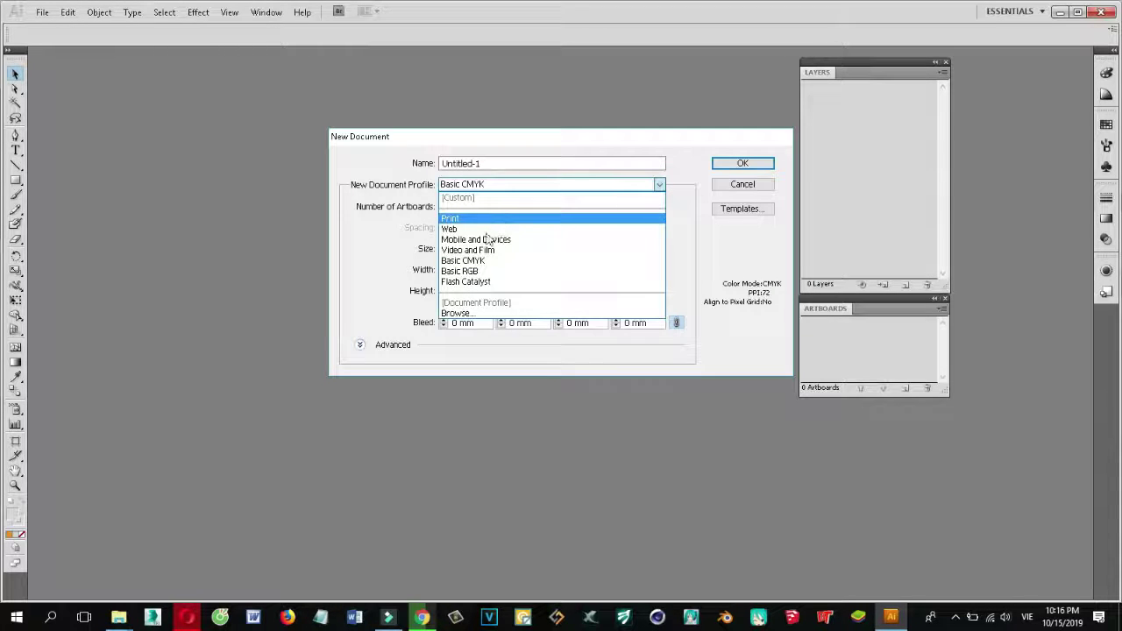
pyautogui.click(470, 271)
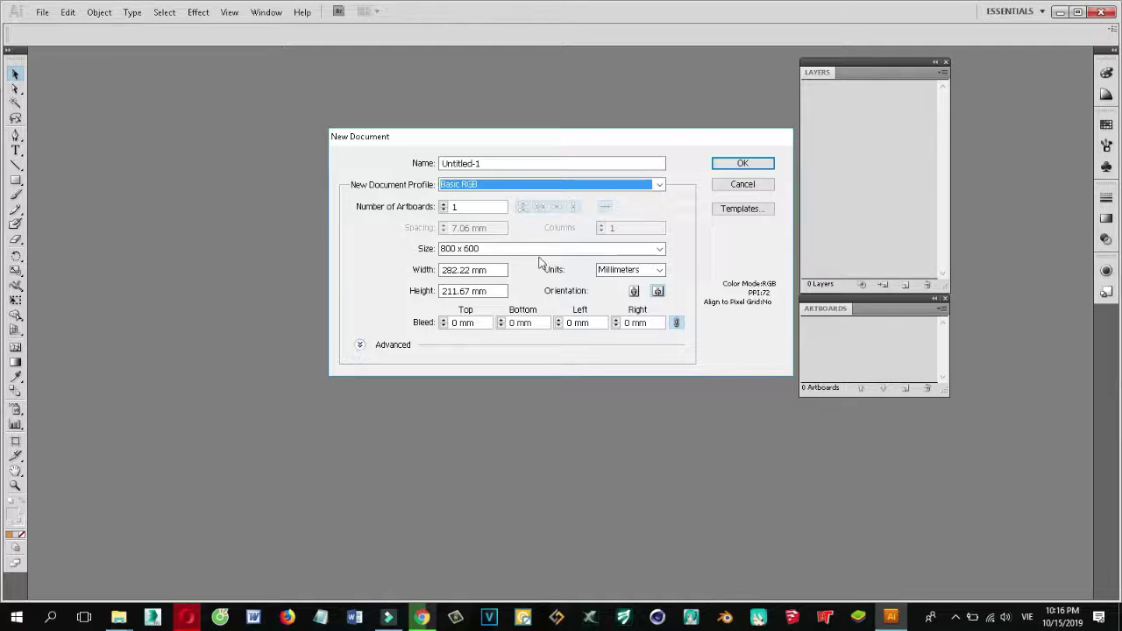
pyautogui.click(660, 184)
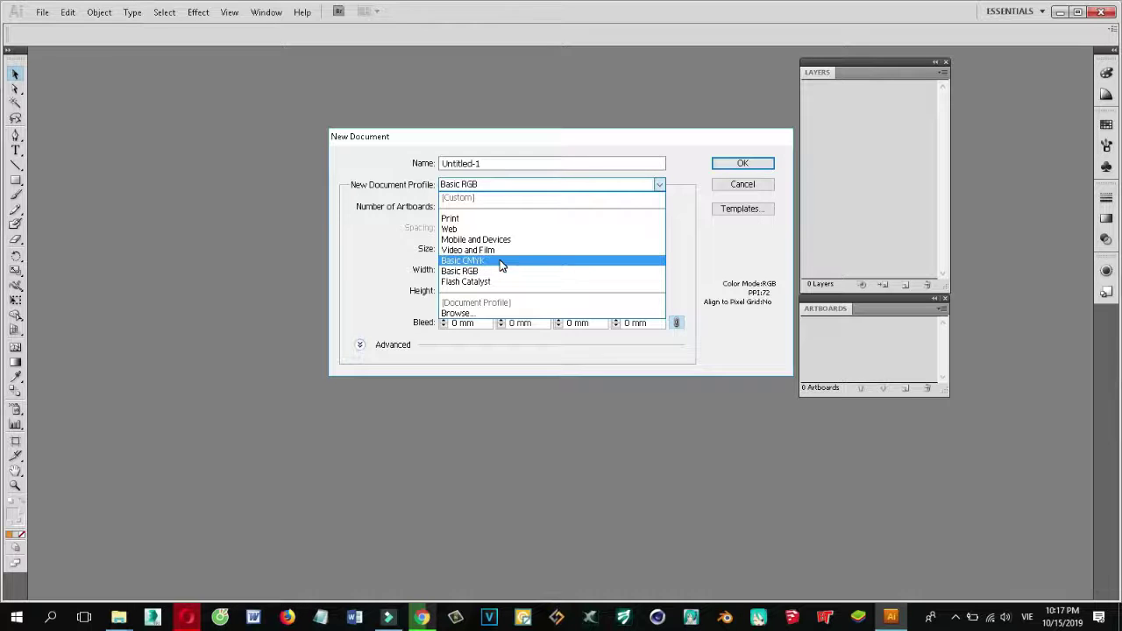
pyautogui.click(499, 218)
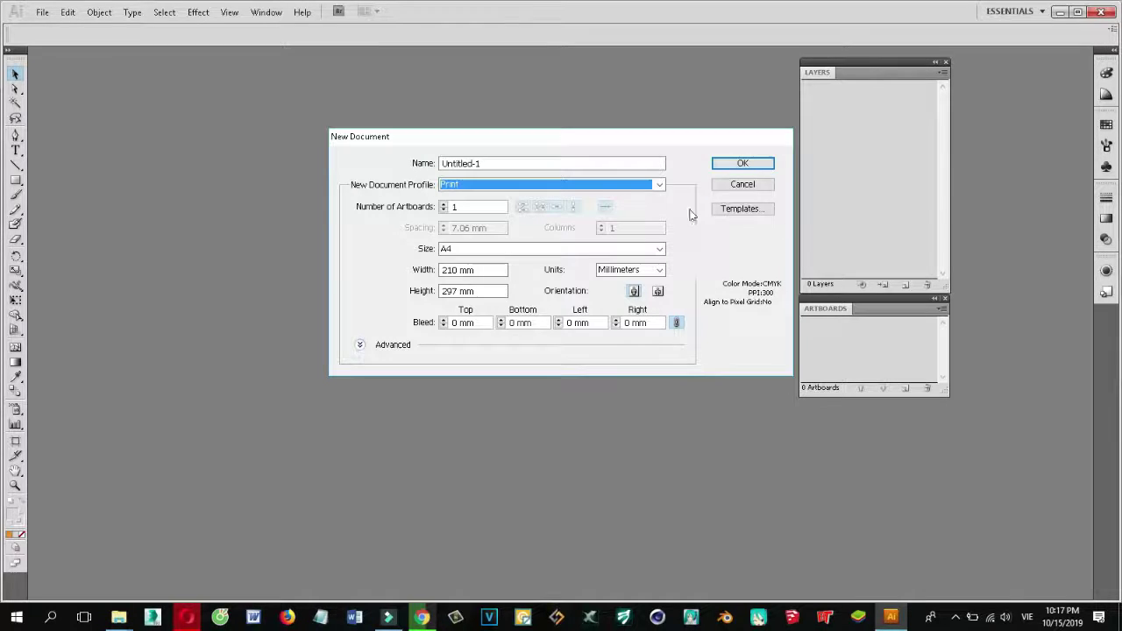
pyautogui.click(744, 166)
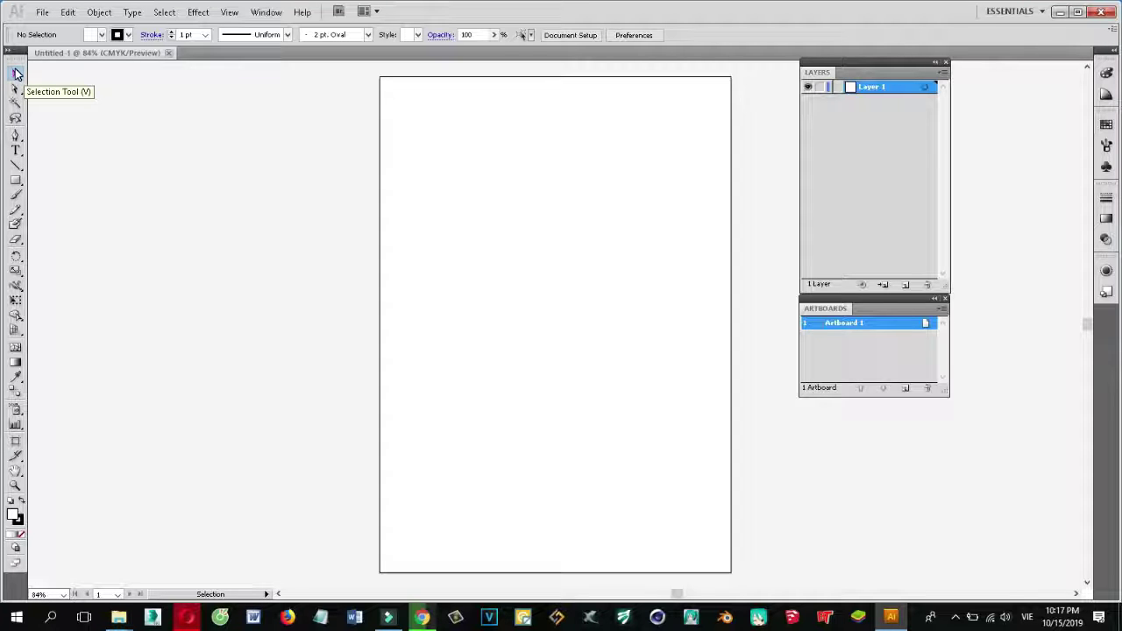
pyautogui.click(16, 74)
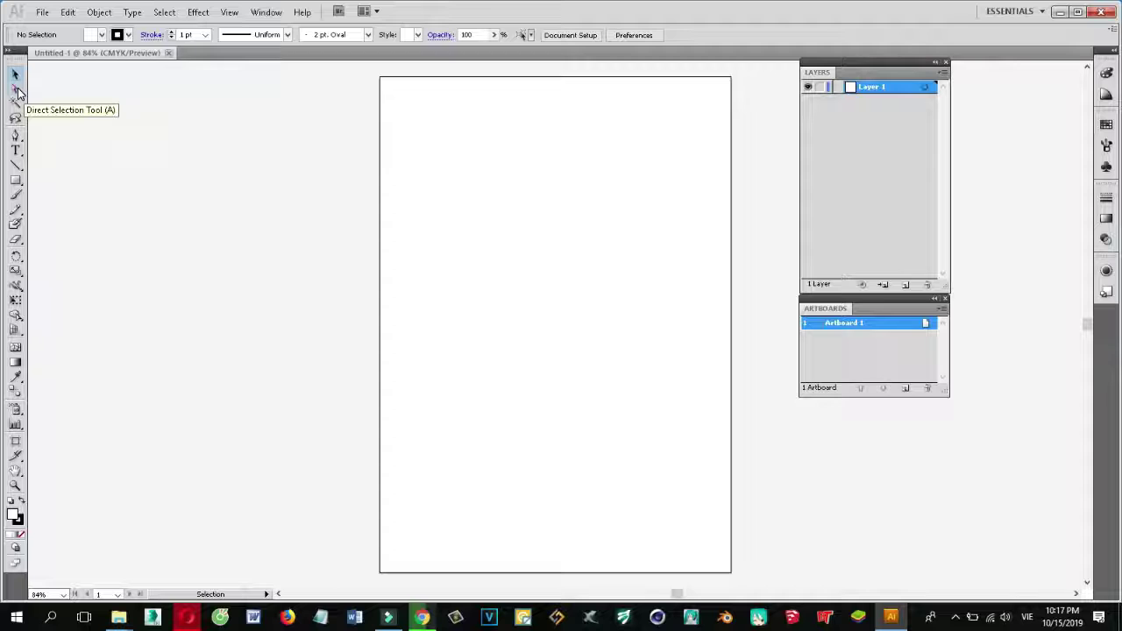
pyautogui.click(17, 92)
pyautogui.moveTo(18, 94); pyautogui.dragTo(72, 98)
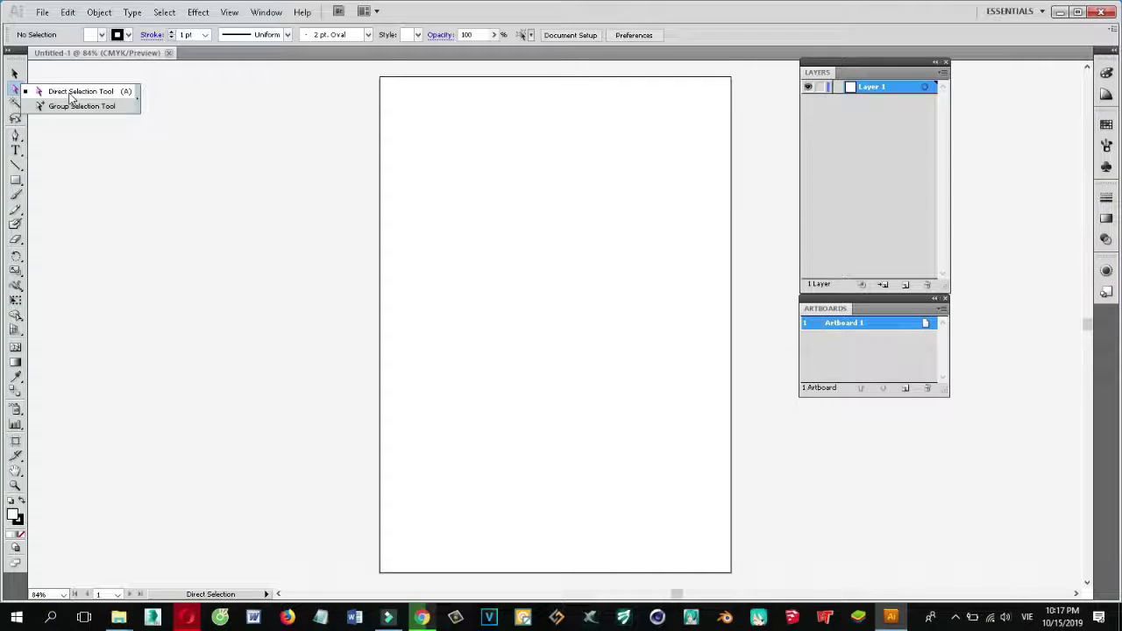
pyautogui.click(15, 74)
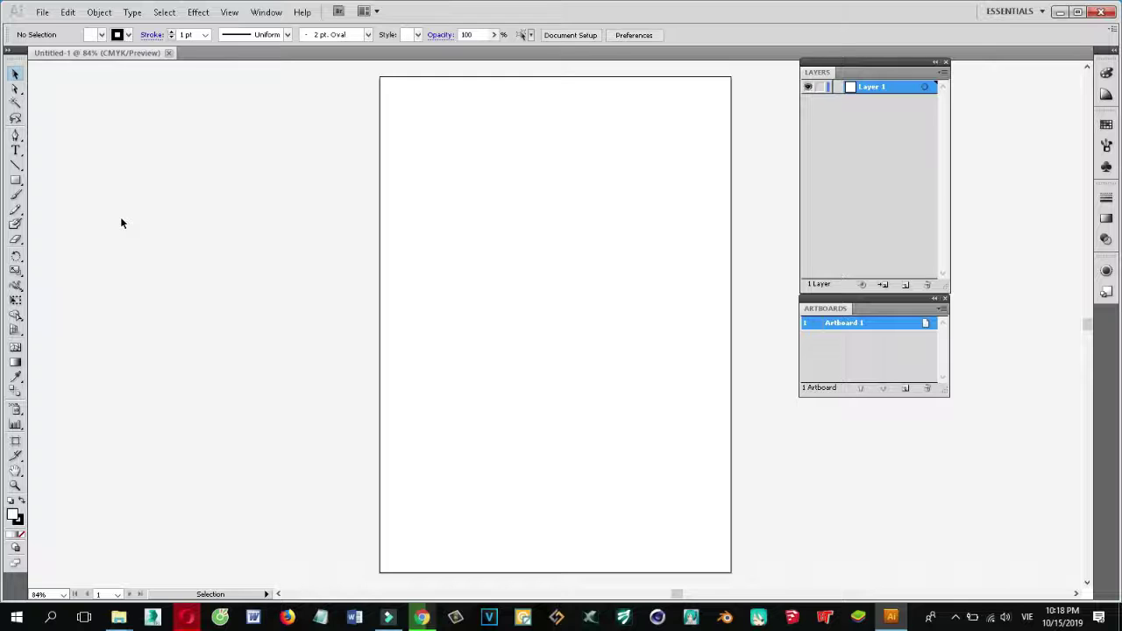
pyautogui.click(20, 180)
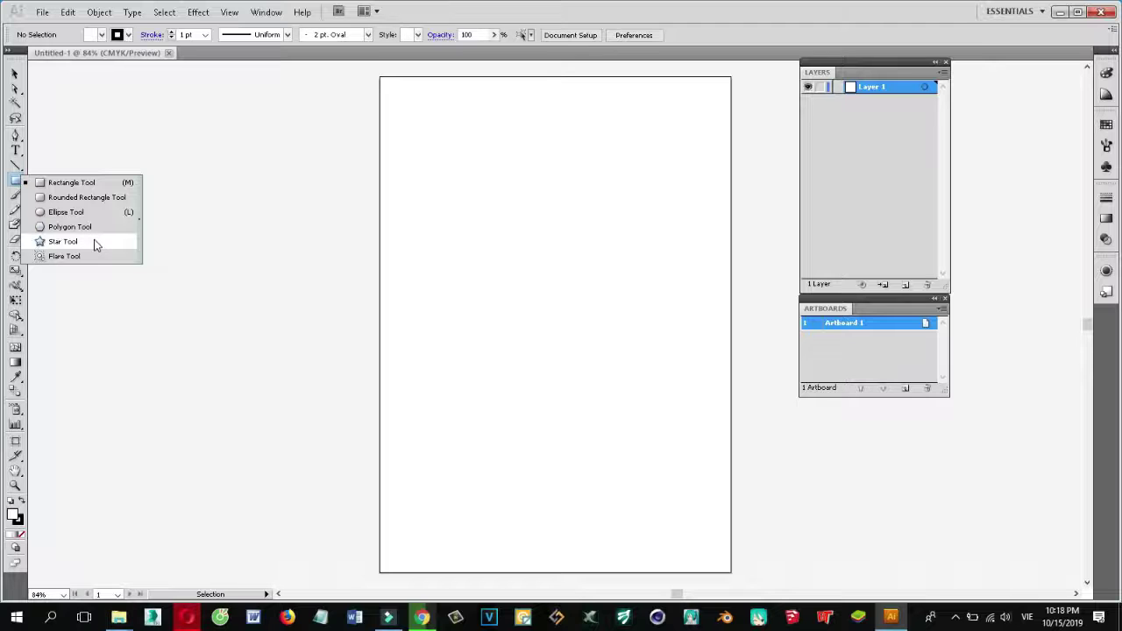
# Step: Draw a rectangle left of the page and a rounded rectangle near its top
pyautogui.click(68, 183)
pyautogui.click(17, 182)
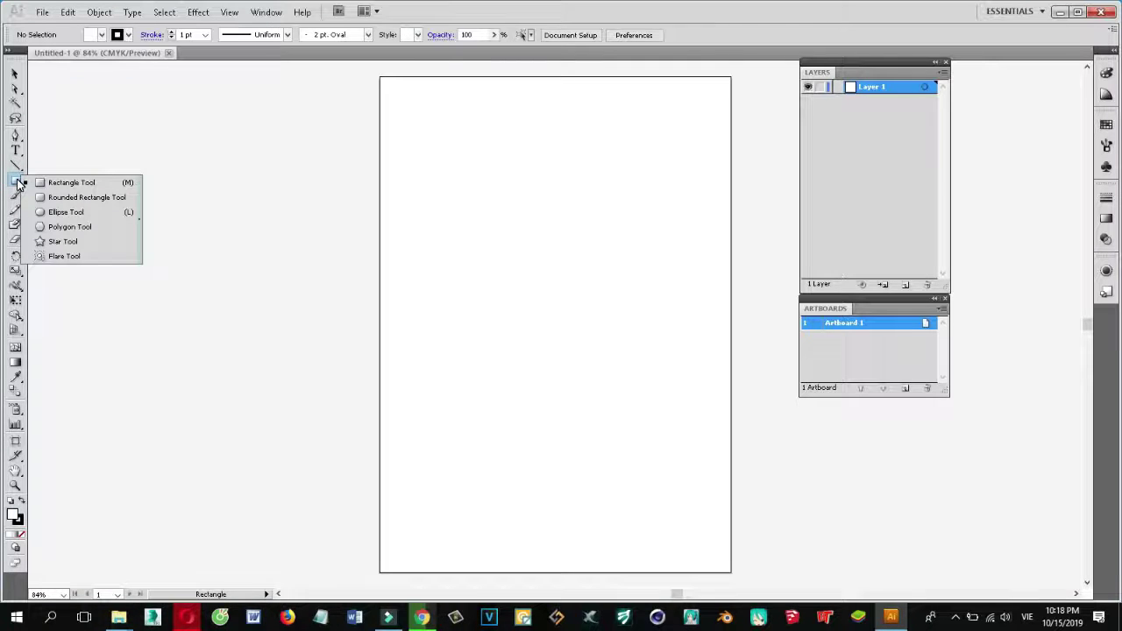
pyautogui.click(15, 181)
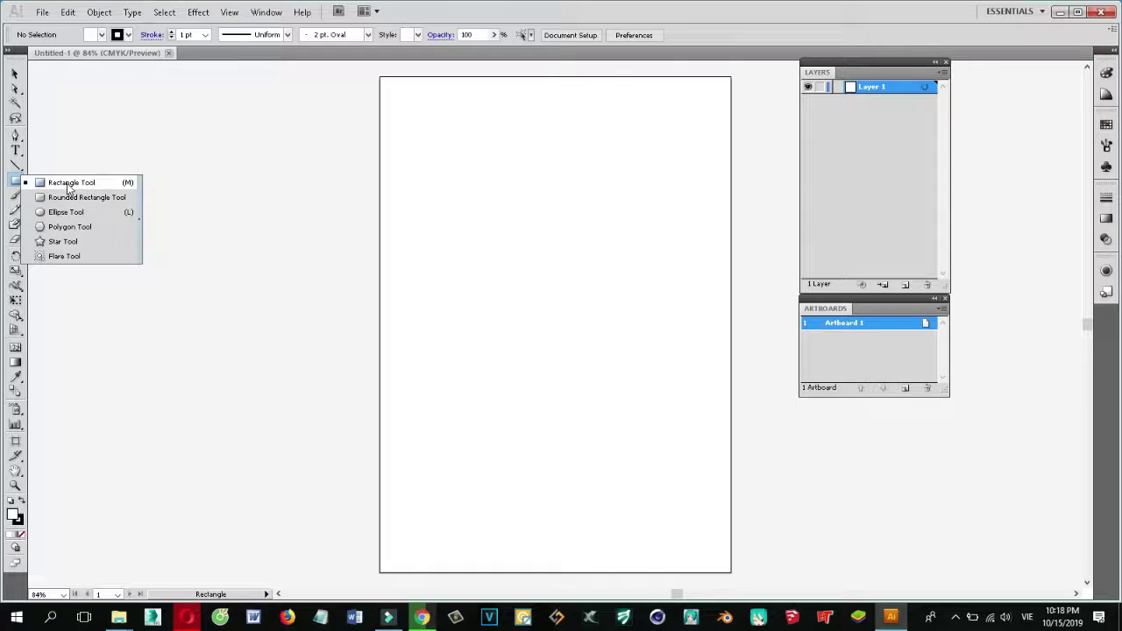
pyautogui.click(12, 181)
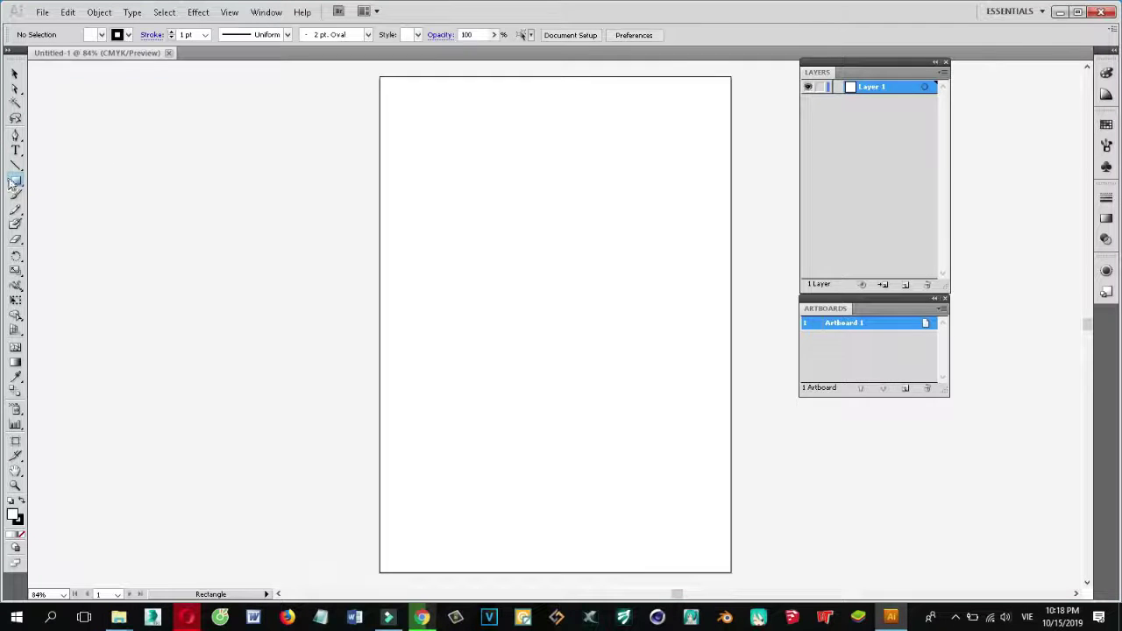
pyautogui.click(18, 182)
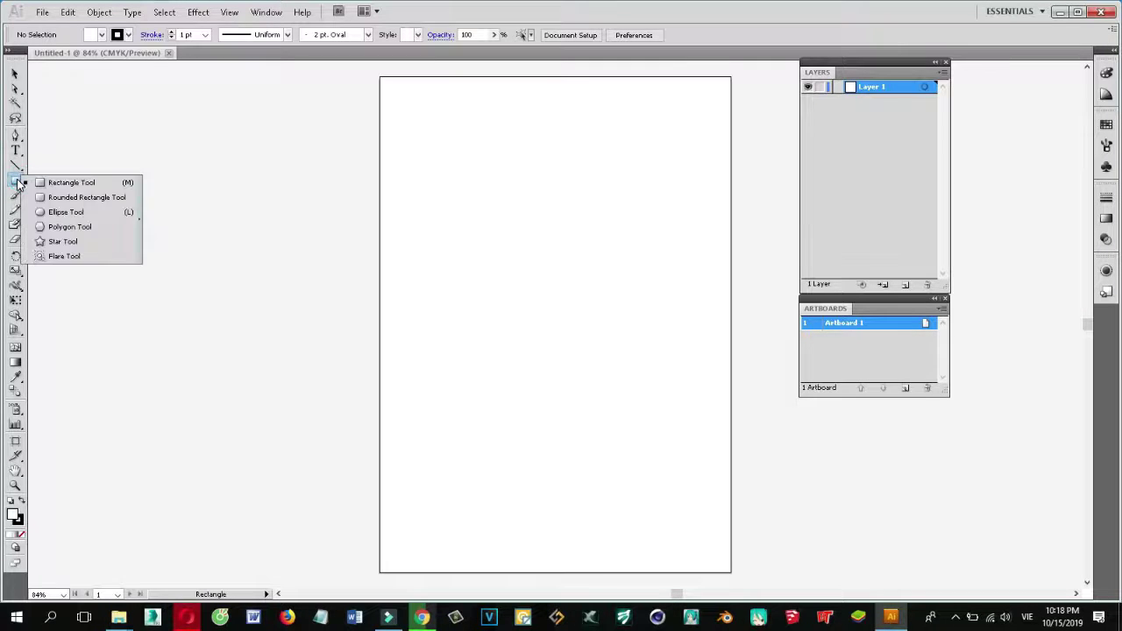
pyautogui.click(74, 184)
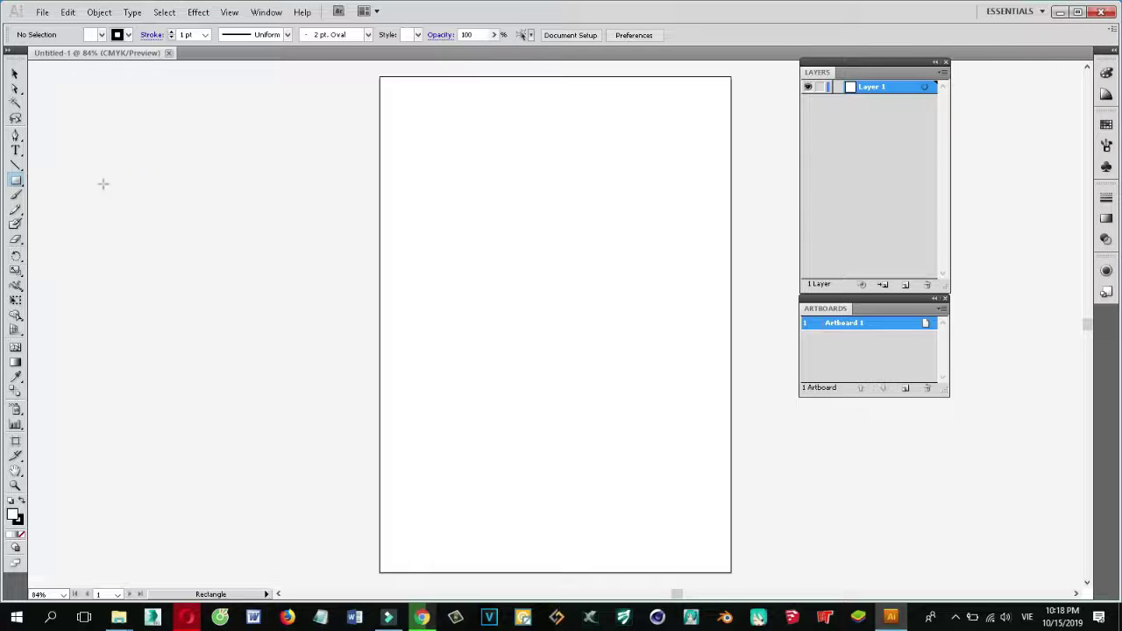
pyautogui.moveTo(146, 103); pyautogui.dragTo(355, 279)
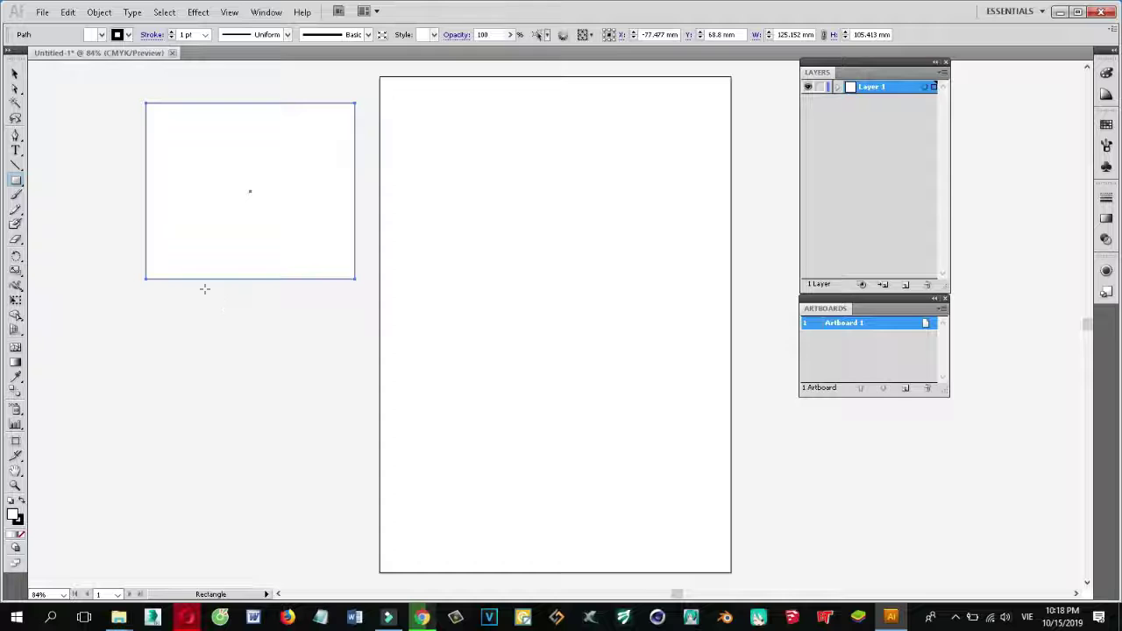
pyautogui.click(14, 184)
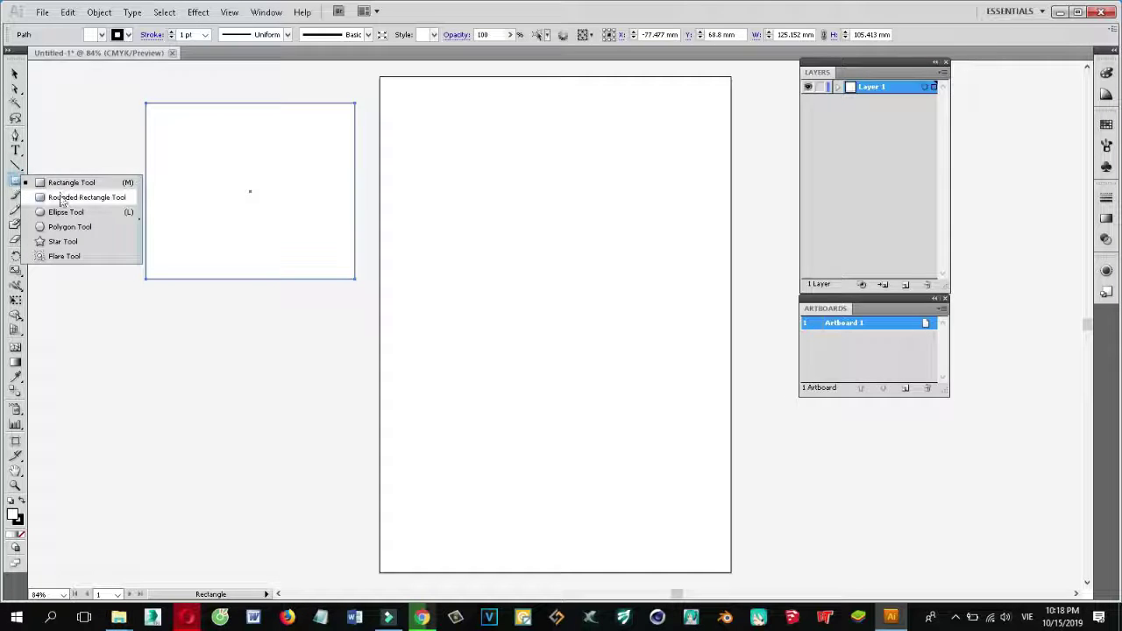
pyautogui.click(87, 197)
pyautogui.moveTo(413, 132); pyautogui.dragTo(677, 258)
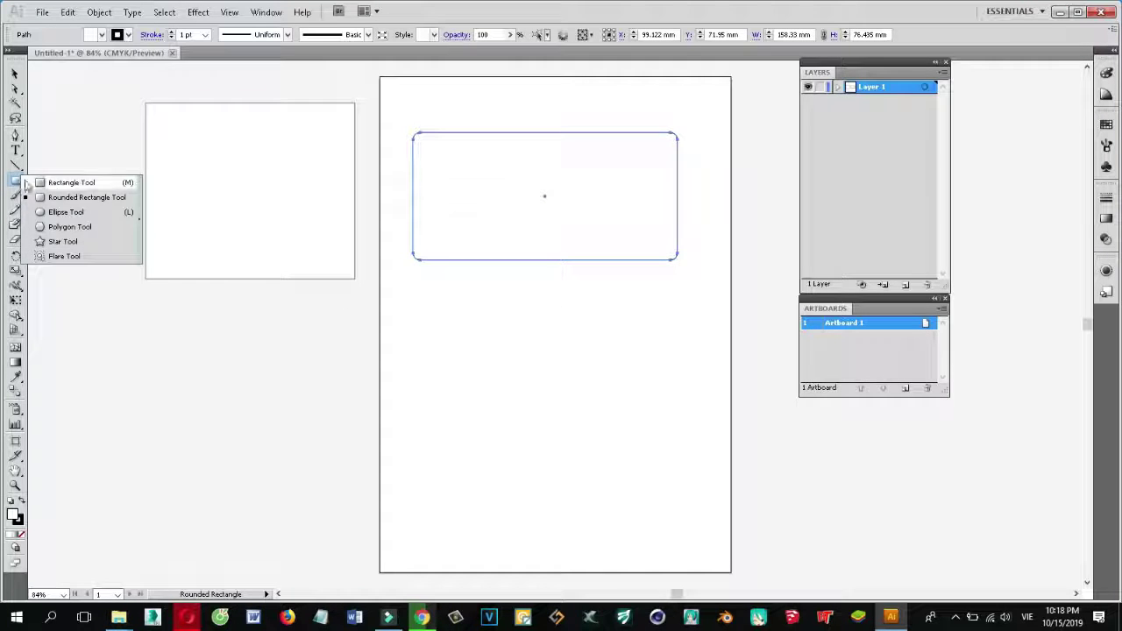
# Step: Draw an ellipse, a five-point star and a hexagon around the page
pyautogui.moveTo(18, 184); pyautogui.dragTo(77, 211)
pyautogui.moveTo(331, 319); pyautogui.dragTo(605, 447)
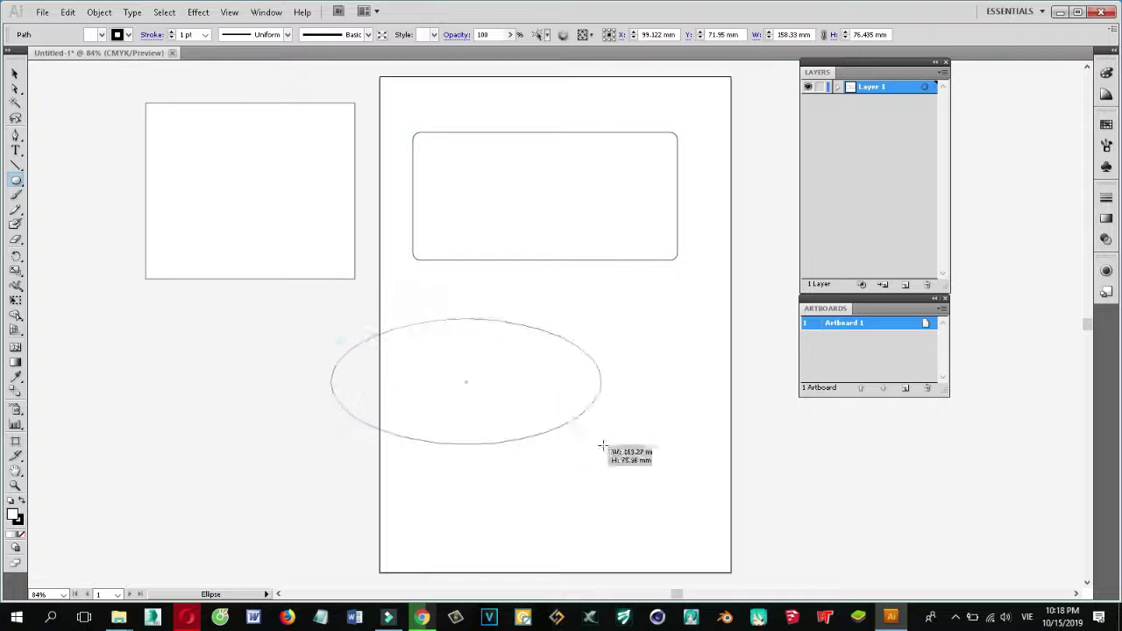
pyautogui.moveTo(15, 180)
pyautogui.mouseDown()
pyautogui.moveTo(86, 235)
pyautogui.moveTo(71, 241)
pyautogui.mouseUp()
pyautogui.moveTo(131, 361); pyautogui.dragTo(167, 412)
pyautogui.moveTo(16, 181); pyautogui.dragTo(66, 228)
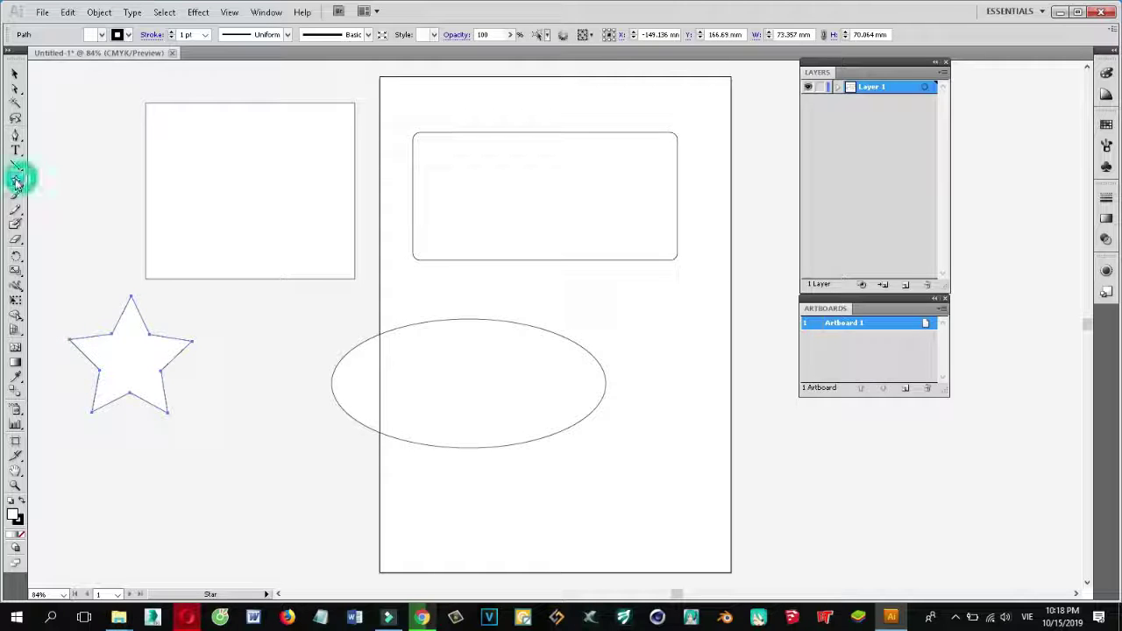
pyautogui.moveTo(666, 354); pyautogui.dragTo(716, 382)
# Step: Reposition the rectangles, ellipse, hexagon and star, and shift the Layers panel right
pyautogui.click(15, 74)
pyautogui.moveTo(238, 170)
pyautogui.mouseDown()
pyautogui.moveTo(276, 193)
pyautogui.moveTo(230, 207)
pyautogui.mouseUp()
pyautogui.moveTo(230, 207); pyautogui.dragTo(632, 209)
pyautogui.moveTo(482, 353); pyautogui.dragTo(485, 429)
pyautogui.moveTo(656, 361); pyautogui.dragTo(457, 323)
pyautogui.moveTo(155, 358); pyautogui.dragTo(313, 366)
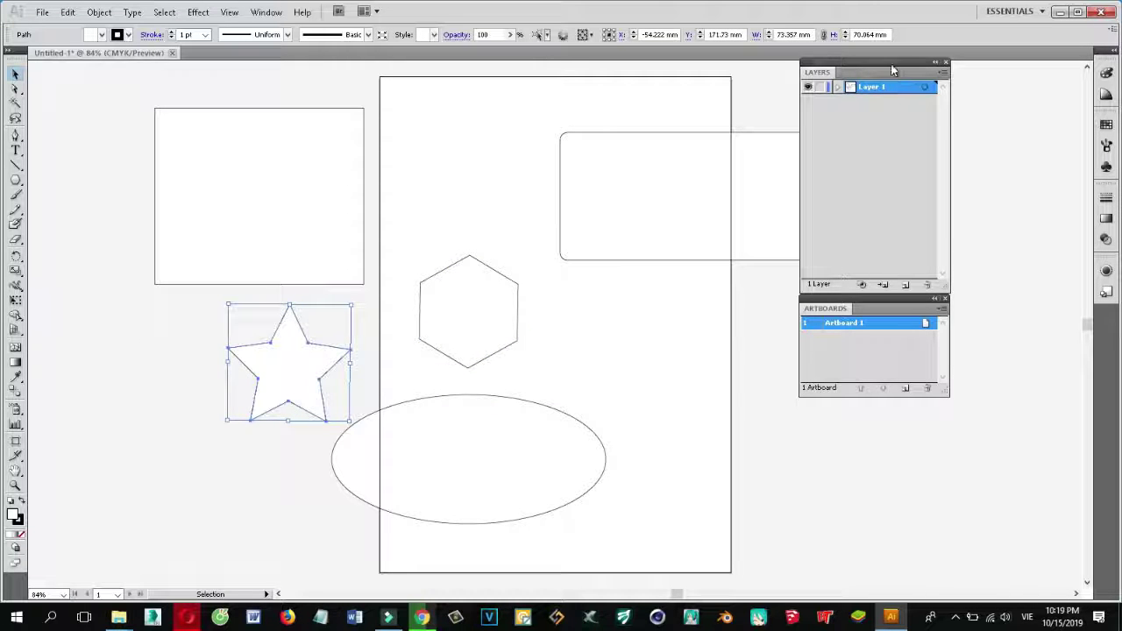
pyautogui.moveTo(892, 69); pyautogui.dragTo(1010, 69)
# Step: Dock Artboards under Layers, expand Layer 1, and select each of its five paths in turn
pyautogui.moveTo(879, 299); pyautogui.dragTo(1009, 319)
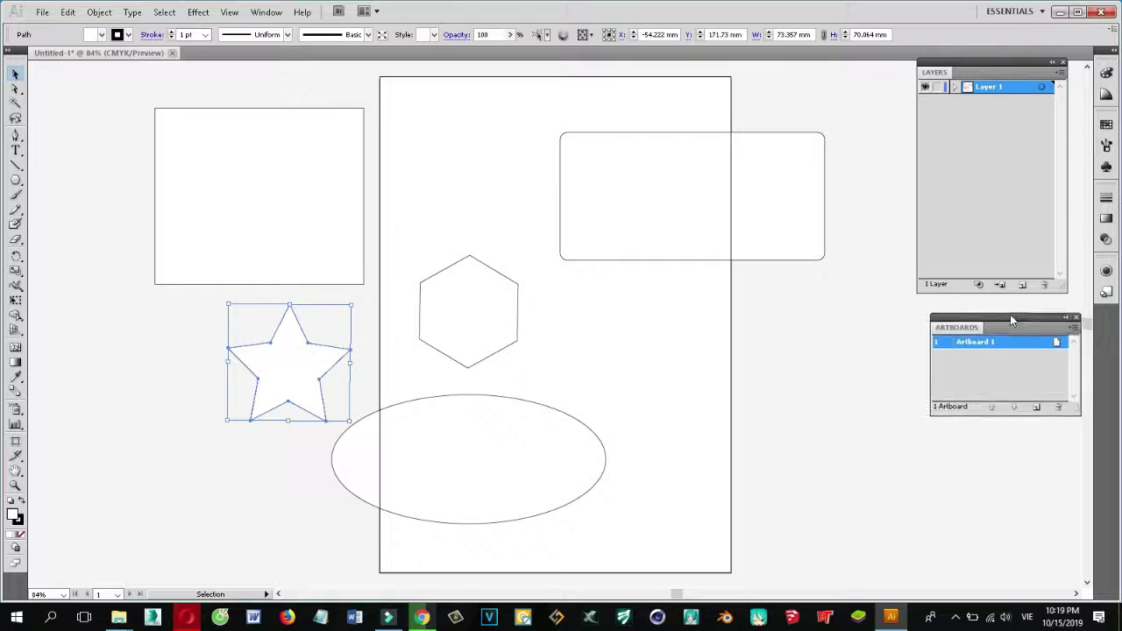
pyautogui.click(955, 88)
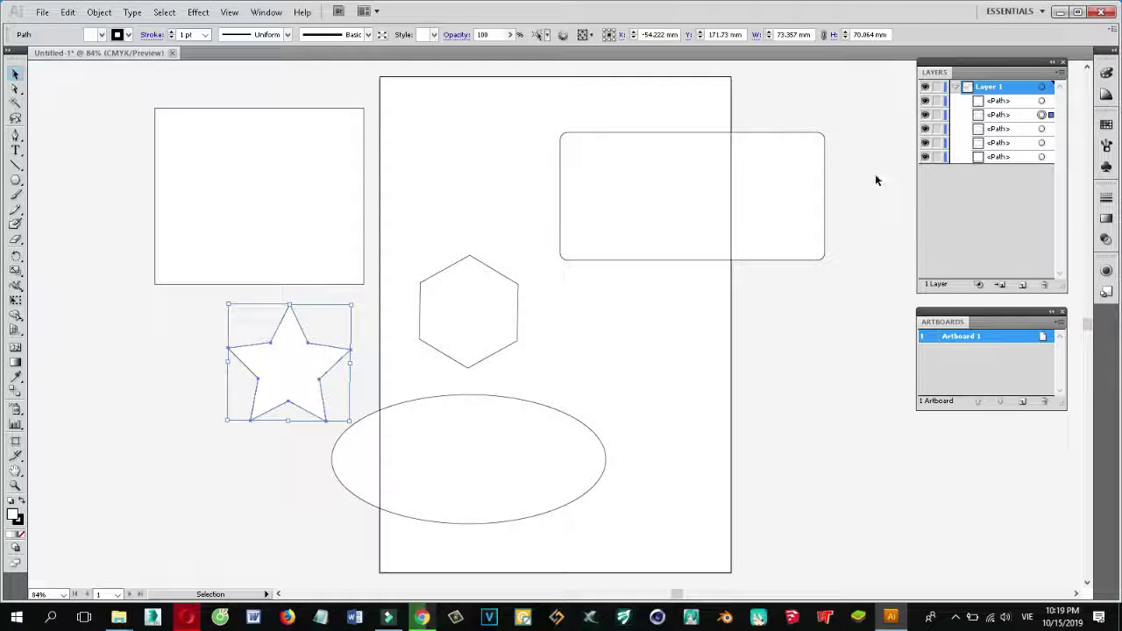
pyautogui.click(295, 183)
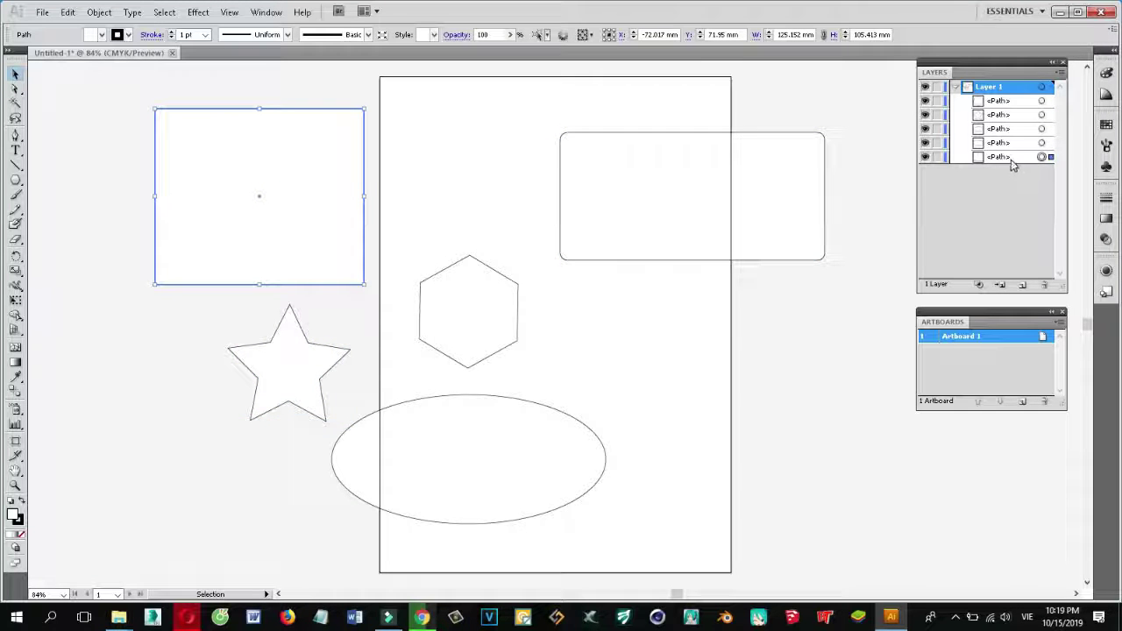
pyautogui.click(599, 219)
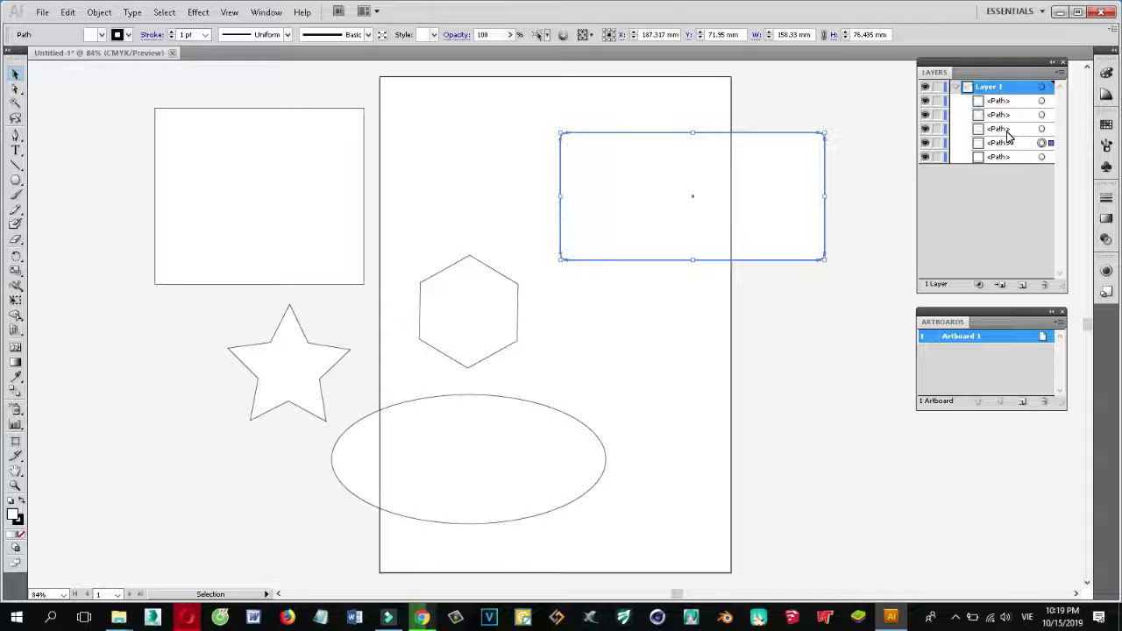
pyautogui.click(476, 318)
pyautogui.click(296, 350)
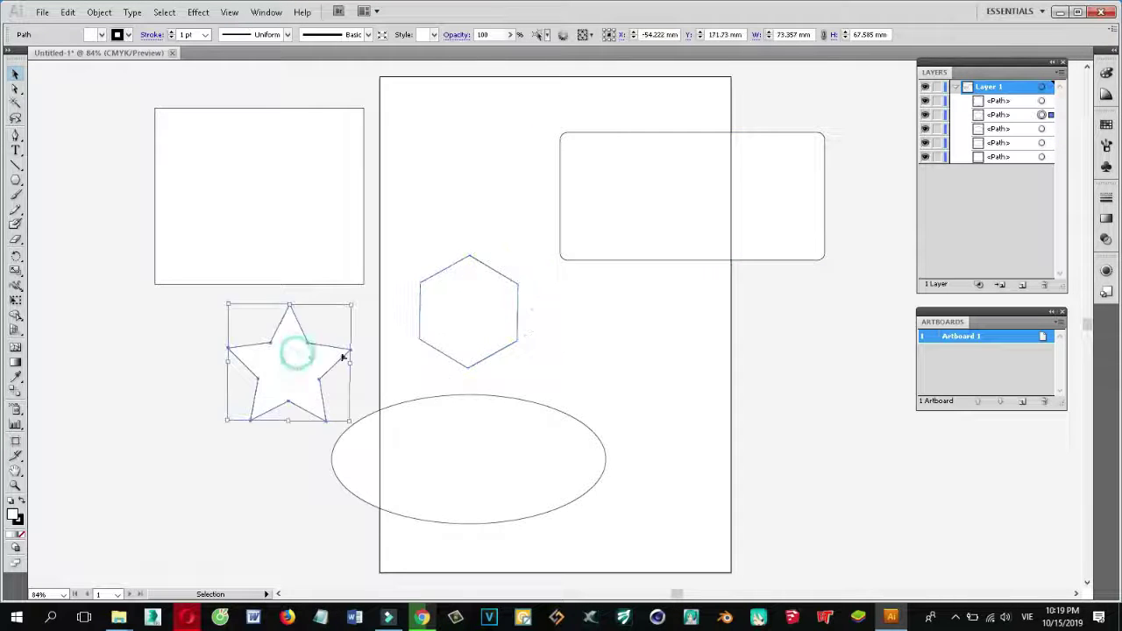
pyautogui.click(384, 461)
pyautogui.click(775, 185)
pyautogui.click(496, 320)
pyautogui.click(318, 228)
pyautogui.click(310, 354)
pyautogui.click(473, 429)
pyautogui.click(489, 307)
pyautogui.click(689, 216)
pyautogui.click(311, 205)
pyautogui.click(456, 295)
# Step: Line up the star and hexagon below, with the rounded rectangle above the ellipse on the page
pyautogui.moveTo(307, 368); pyautogui.dragTo(246, 346)
pyautogui.moveTo(407, 417)
pyautogui.mouseDown()
pyautogui.moveTo(662, 373)
pyautogui.moveTo(652, 306)
pyautogui.mouseUp()
pyautogui.moveTo(456, 311)
pyautogui.mouseDown()
pyautogui.moveTo(377, 377)
pyautogui.moveTo(356, 371)
pyautogui.mouseUp()
pyautogui.moveTo(237, 358); pyautogui.dragTo(207, 378)
pyautogui.moveTo(396, 369)
pyautogui.mouseDown()
pyautogui.moveTo(380, 399)
pyautogui.moveTo(380, 389)
pyautogui.moveTo(397, 393)
pyautogui.mouseUp()
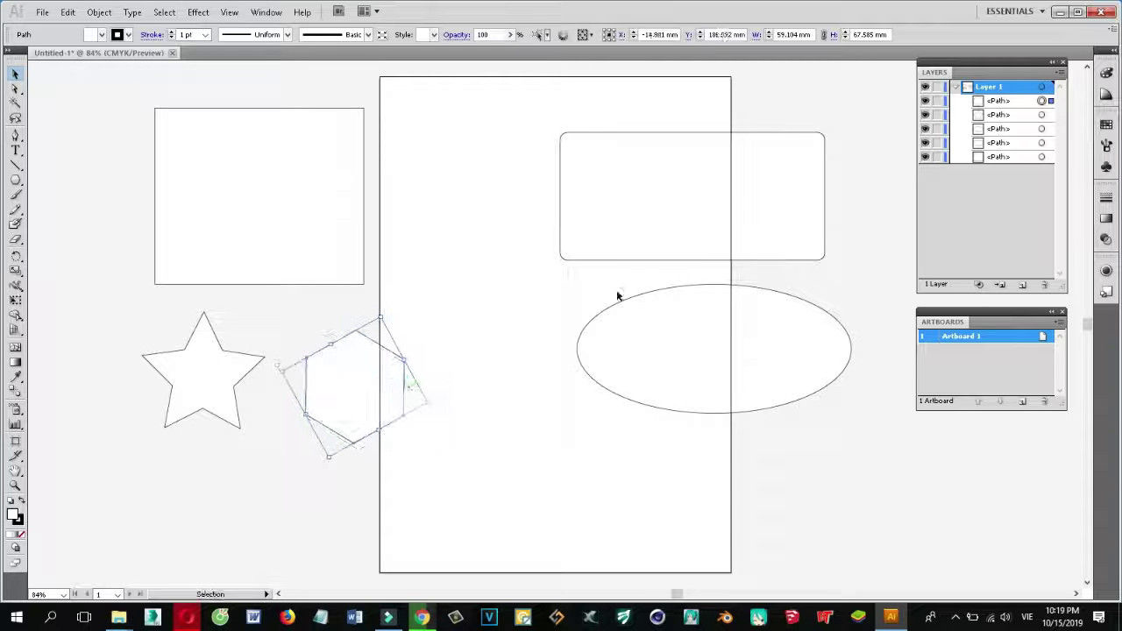
pyautogui.moveTo(710, 240); pyautogui.dragTo(620, 237)
pyautogui.moveTo(713, 362); pyautogui.dragTo(598, 367)
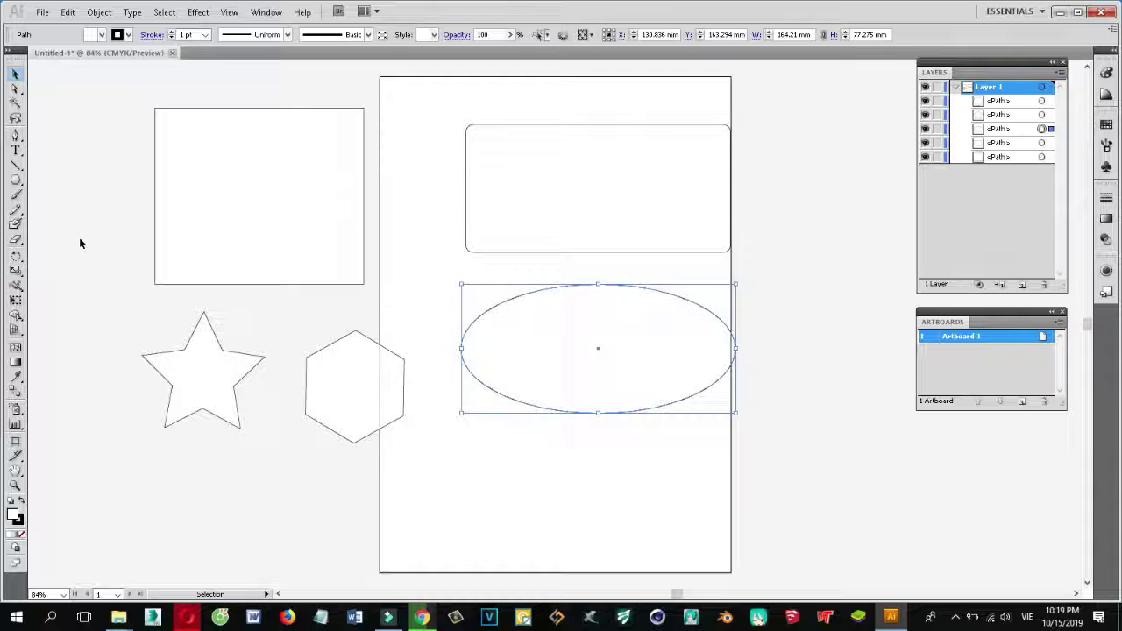
pyautogui.click(18, 89)
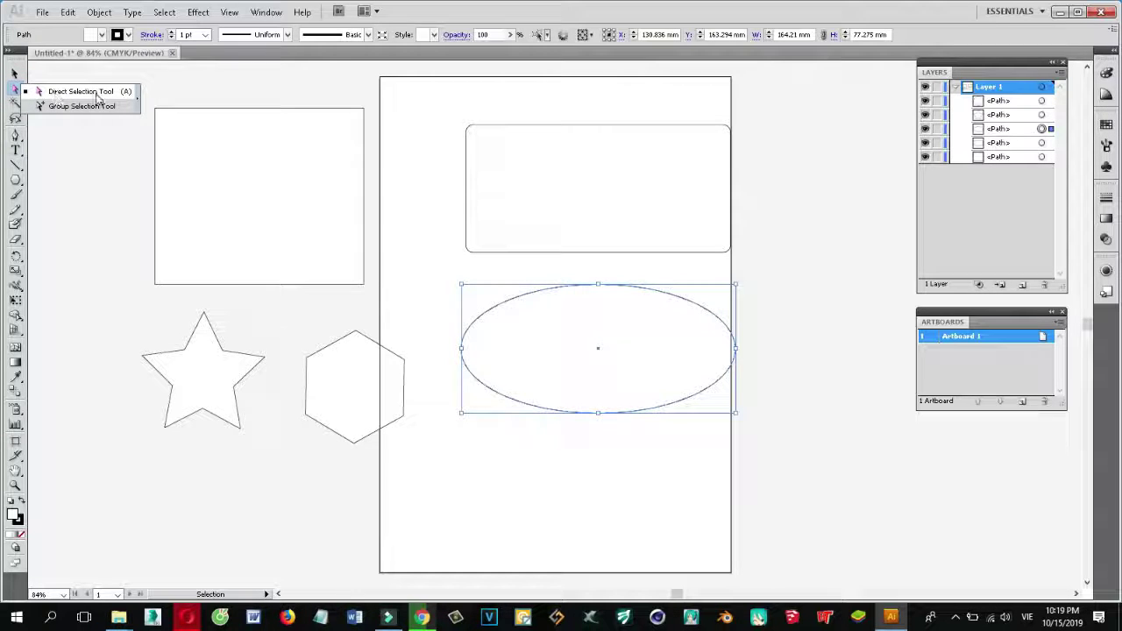
# Step: Drag the left rectangle's top-right corner anchor down-left to distort it
pyautogui.click(98, 94)
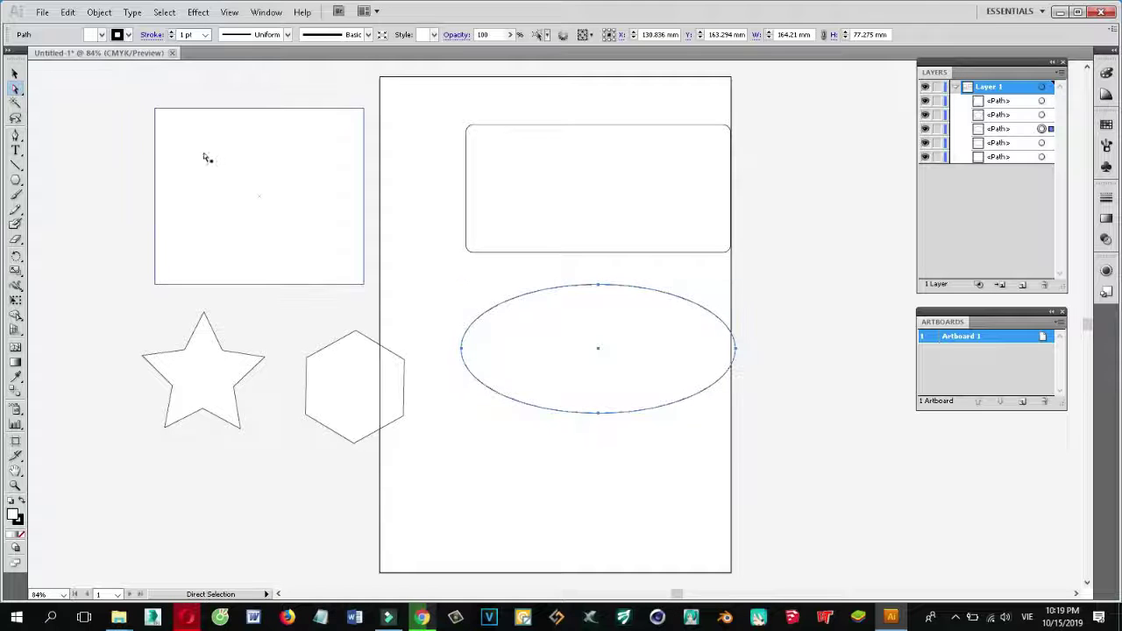
pyautogui.click(220, 176)
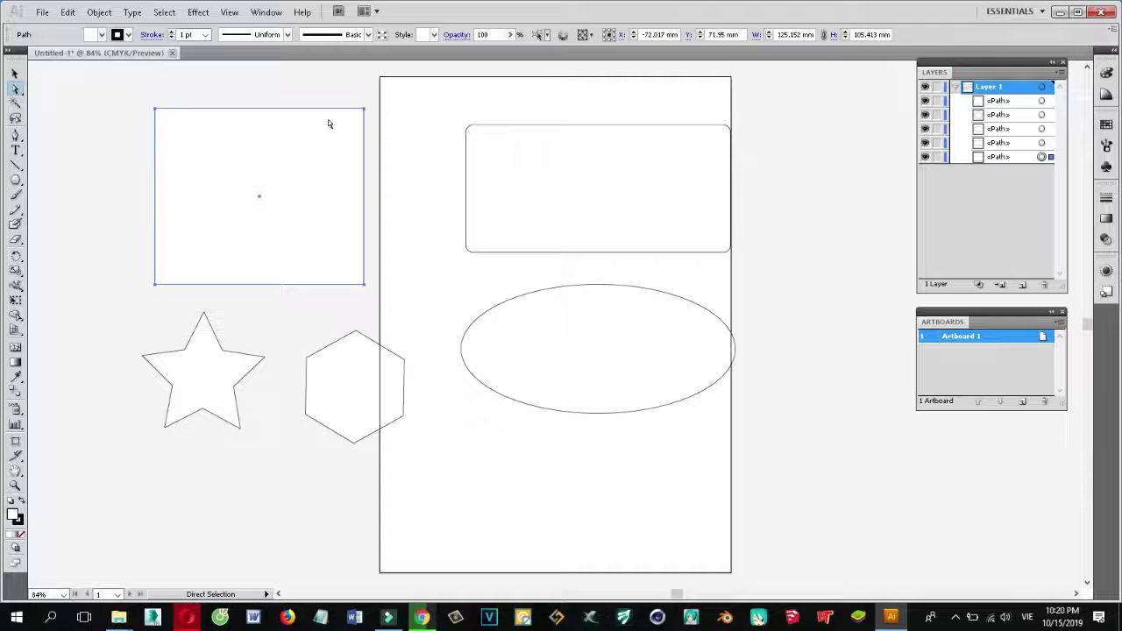
pyautogui.moveTo(331, 88); pyautogui.dragTo(413, 155)
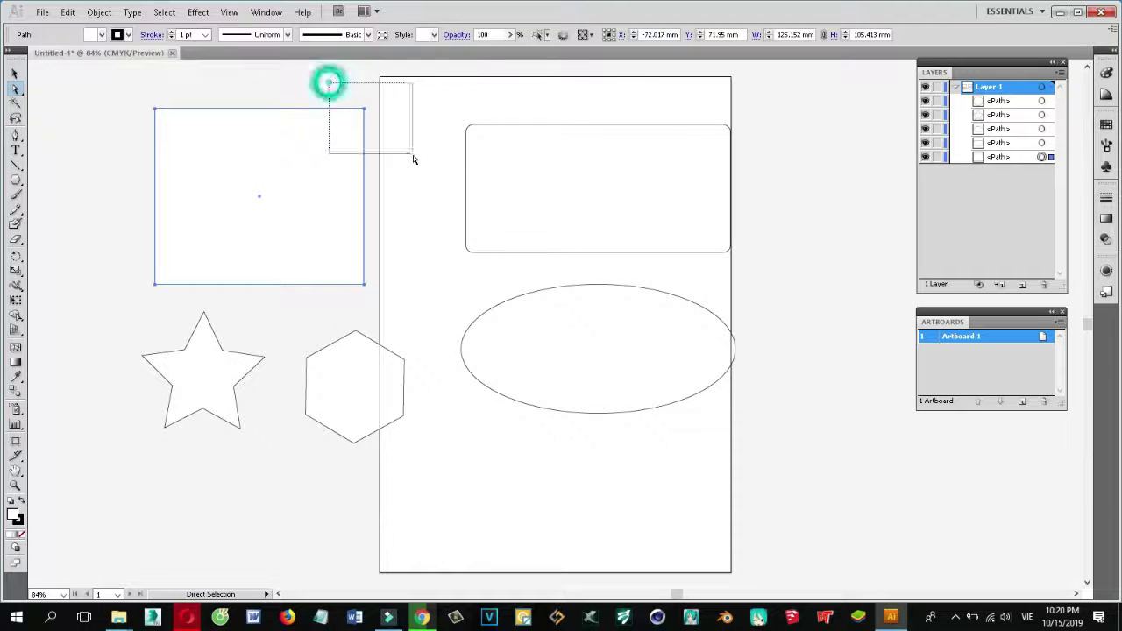
pyautogui.click(364, 107)
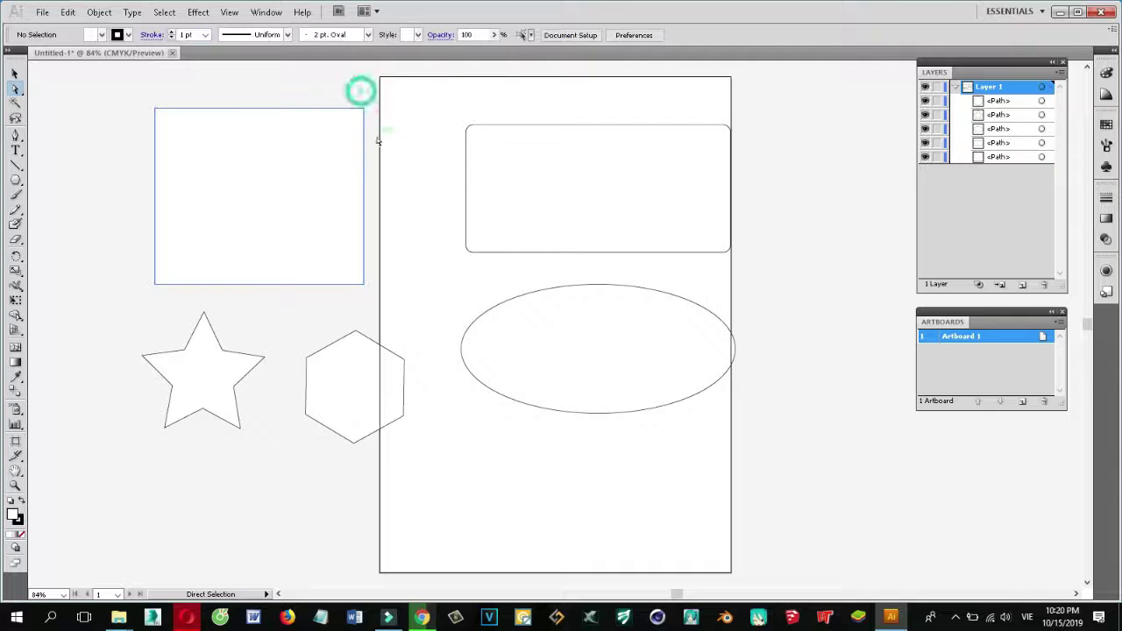
pyautogui.moveTo(364, 111); pyautogui.dragTo(203, 243)
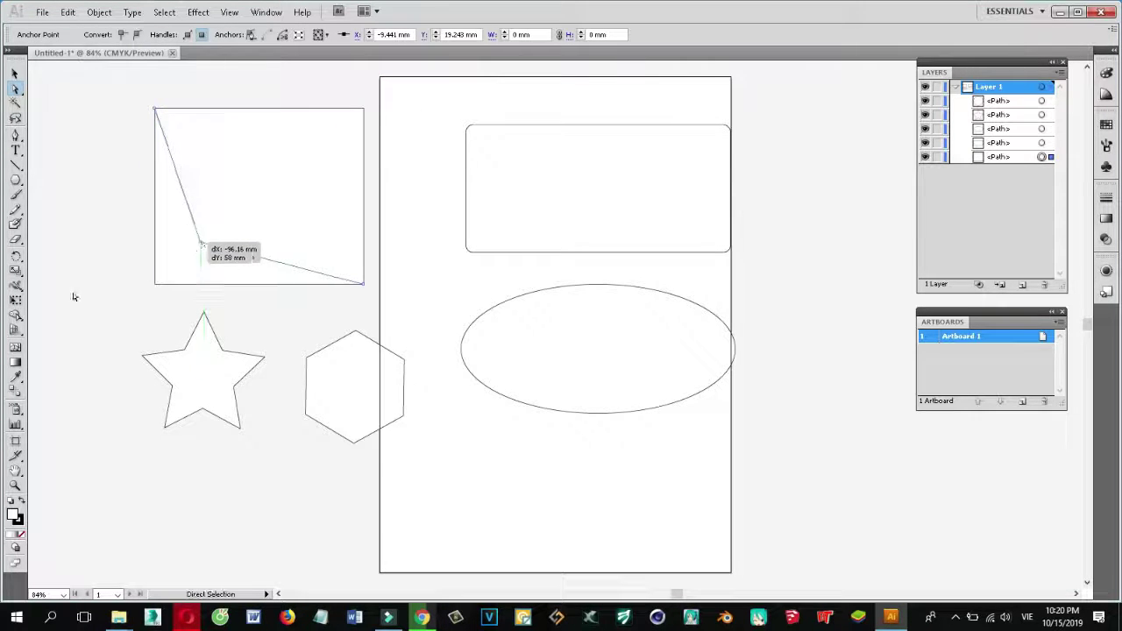
# Step: Pull the rounded rectangle's top-left corner down and notch its right side
pyautogui.moveTo(423, 100); pyautogui.dragTo(508, 263)
pyautogui.click(416, 200)
pyautogui.moveTo(476, 130); pyautogui.dragTo(499, 186)
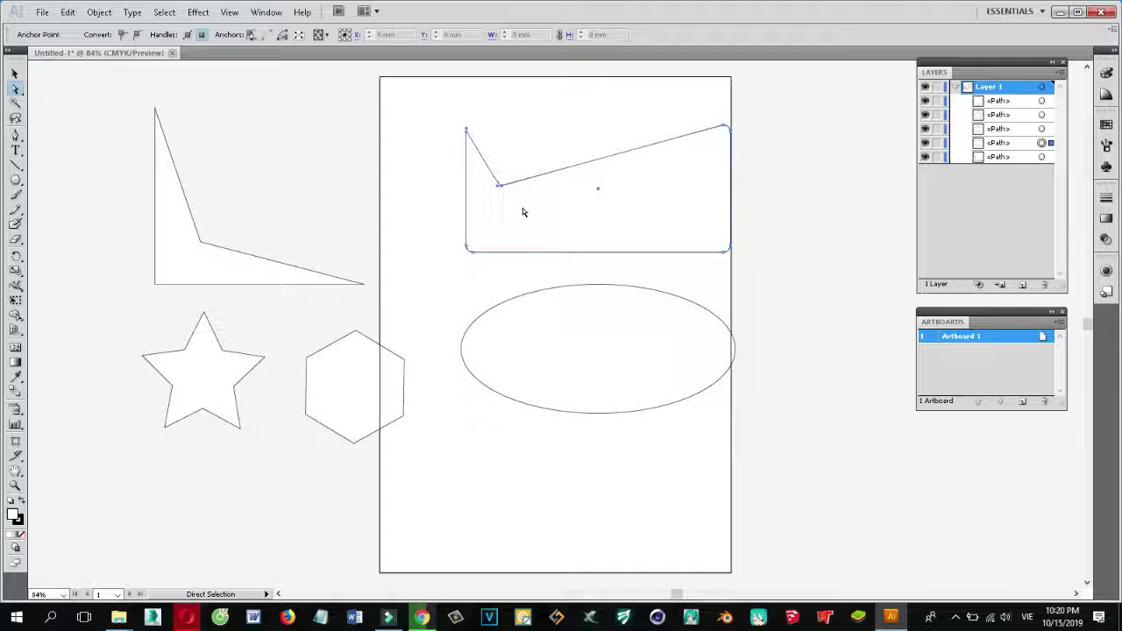
pyautogui.moveTo(729, 250); pyautogui.dragTo(675, 195)
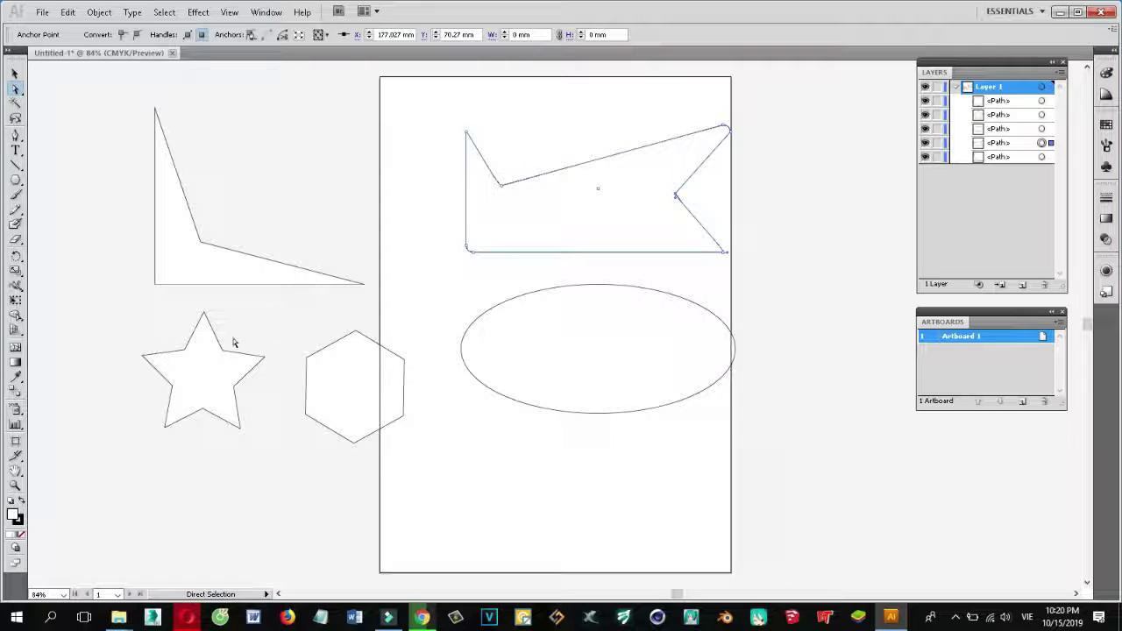
# Step: Stretch one star arm outward and reshape the hexagon's corners into spikes
pyautogui.click(188, 365)
pyautogui.moveTo(111, 330)
pyautogui.mouseDown()
pyautogui.moveTo(140, 361)
pyautogui.moveTo(44, 330)
pyautogui.mouseUp()
pyautogui.moveTo(241, 434); pyautogui.dragTo(313, 533)
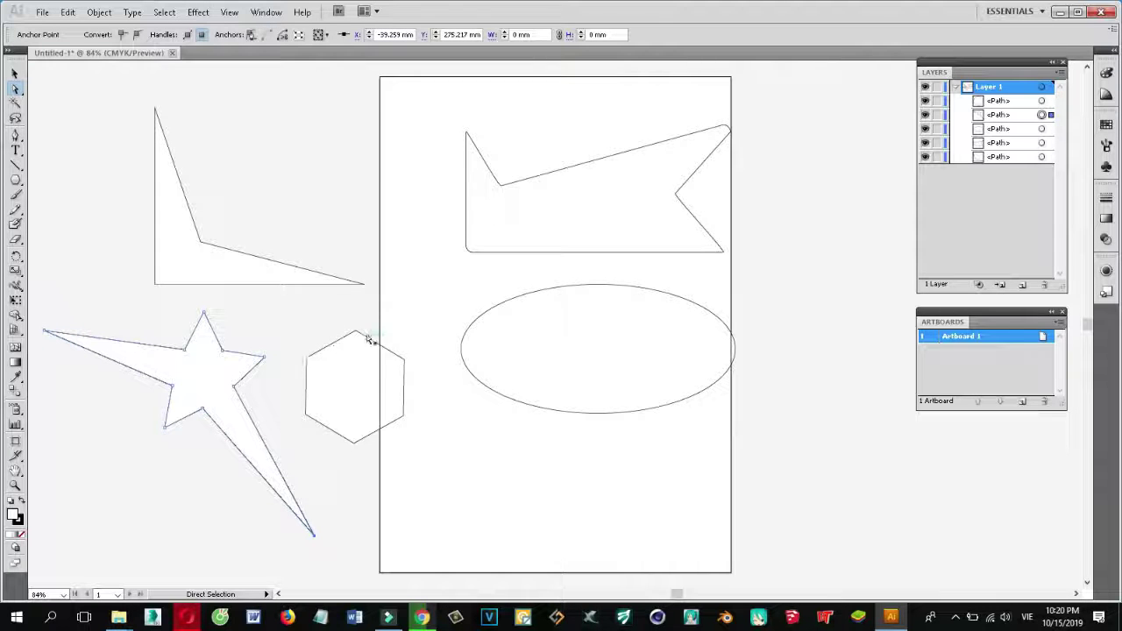
pyautogui.moveTo(404, 418); pyautogui.dragTo(508, 495)
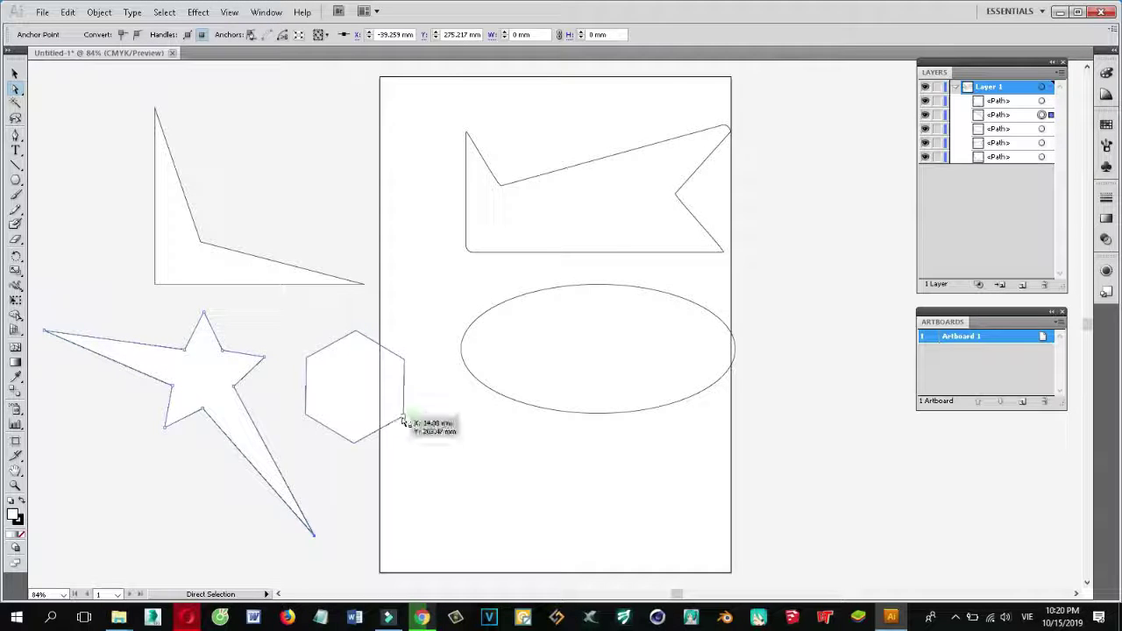
pyautogui.moveTo(354, 441); pyautogui.dragTo(373, 398)
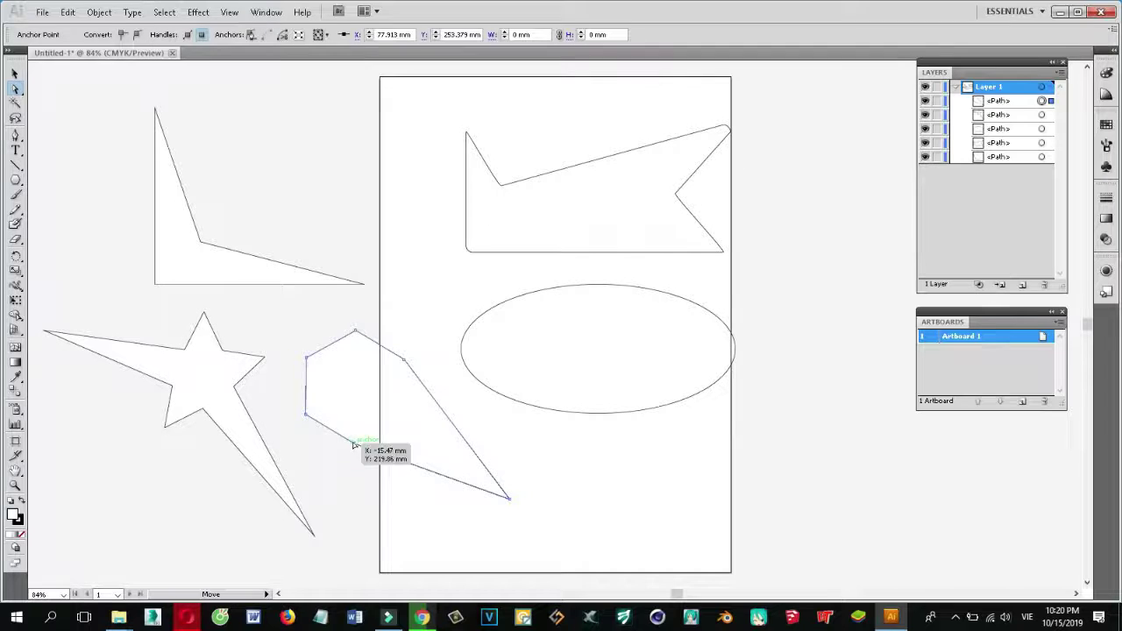
pyautogui.moveTo(402, 361); pyautogui.dragTo(375, 383)
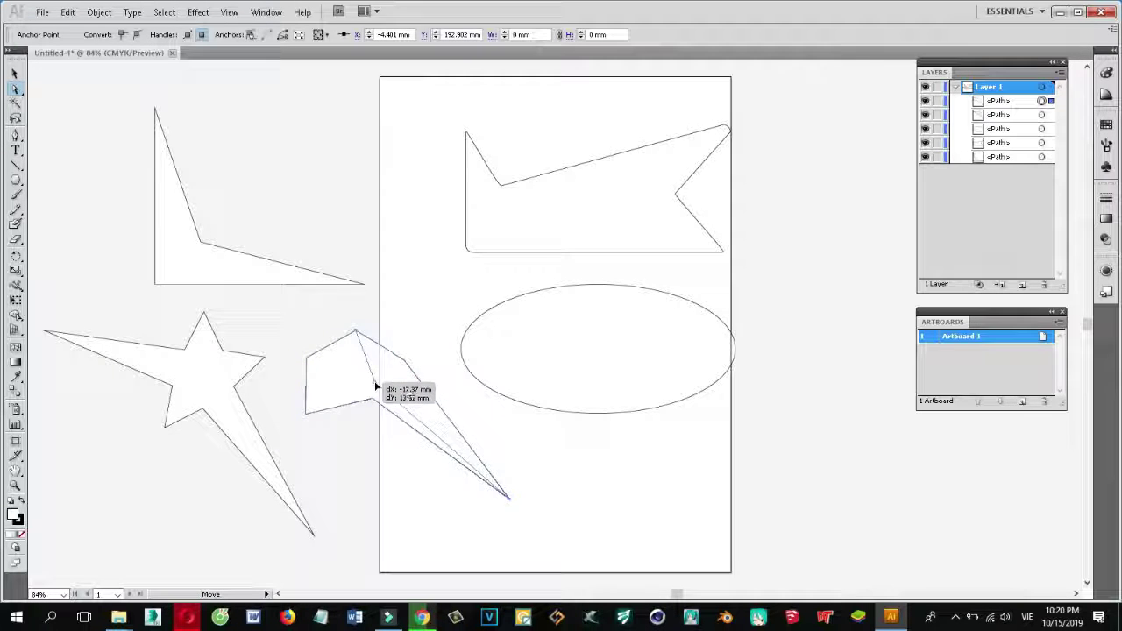
# Step: Pinch the ellipse's left and right sides inward, then move the top-left triangle up-left
pyautogui.click(458, 339)
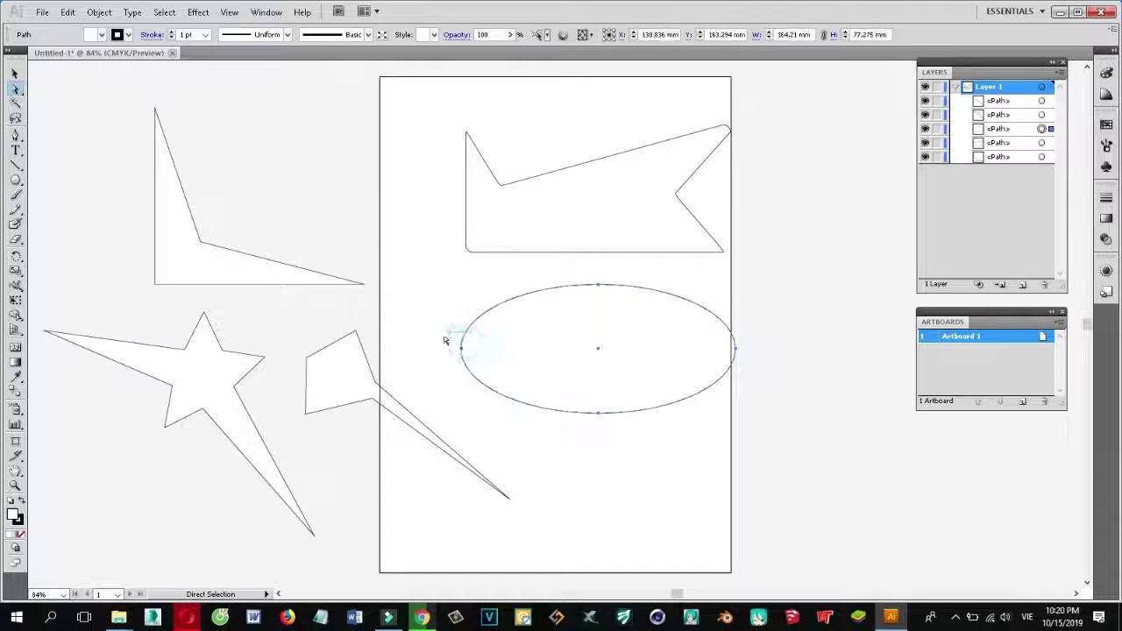
pyautogui.moveTo(445, 326)
pyautogui.mouseDown()
pyautogui.moveTo(500, 370)
pyautogui.moveTo(527, 351)
pyautogui.mouseUp()
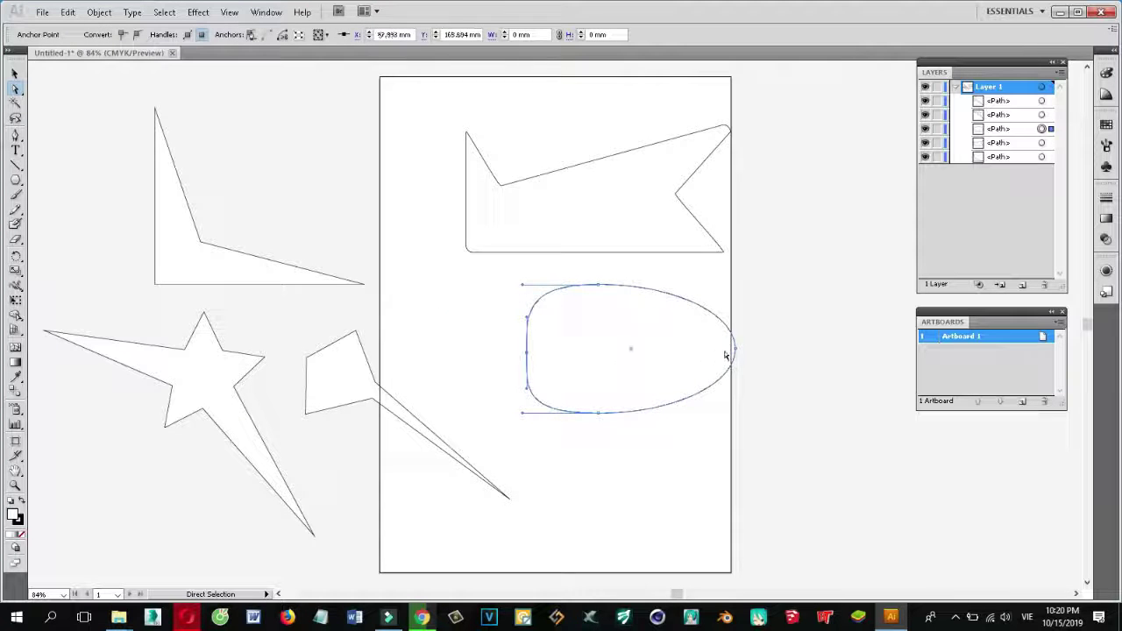
pyautogui.moveTo(734, 351); pyautogui.dragTo(620, 358)
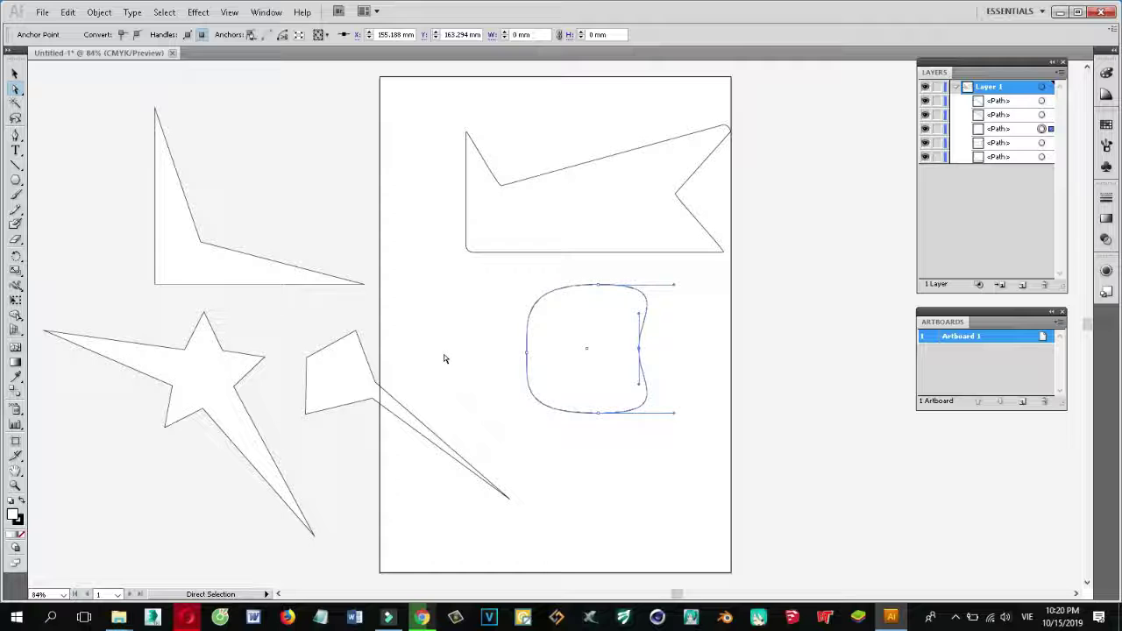
pyautogui.click(15, 72)
pyautogui.moveTo(191, 241)
pyautogui.mouseDown()
pyautogui.moveTo(156, 211)
pyautogui.moveTo(134, 257)
pyautogui.mouseUp()
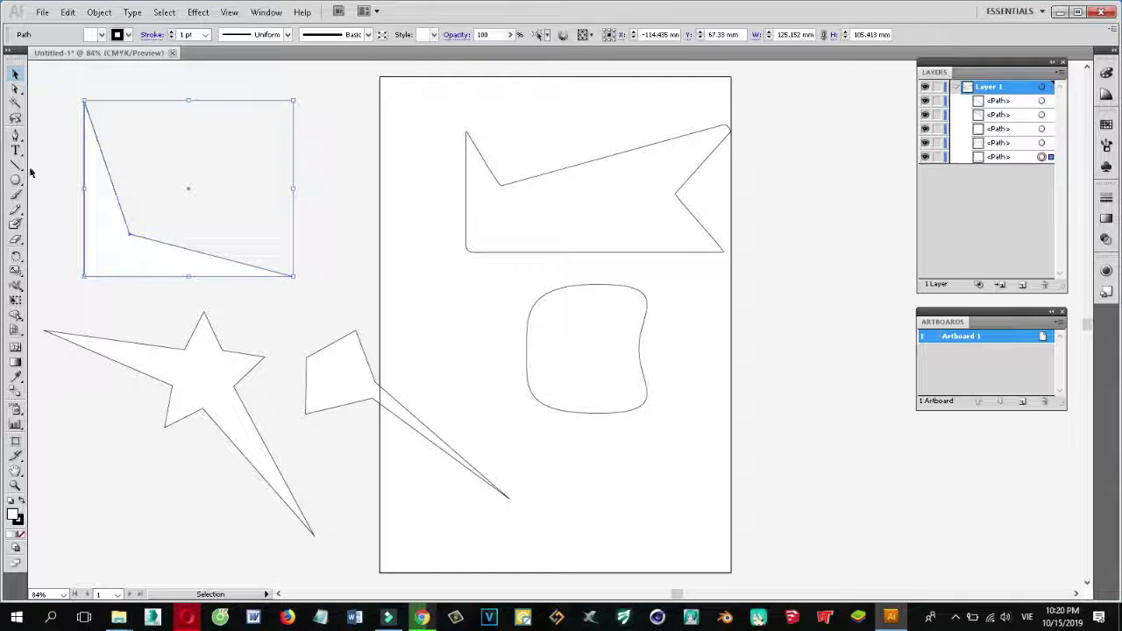
# Step: Draw a diagonal line over the upper page, a near-horizontal one below the blob, and a vertical one
pyautogui.moveTo(16, 170); pyautogui.dragTo(89, 182)
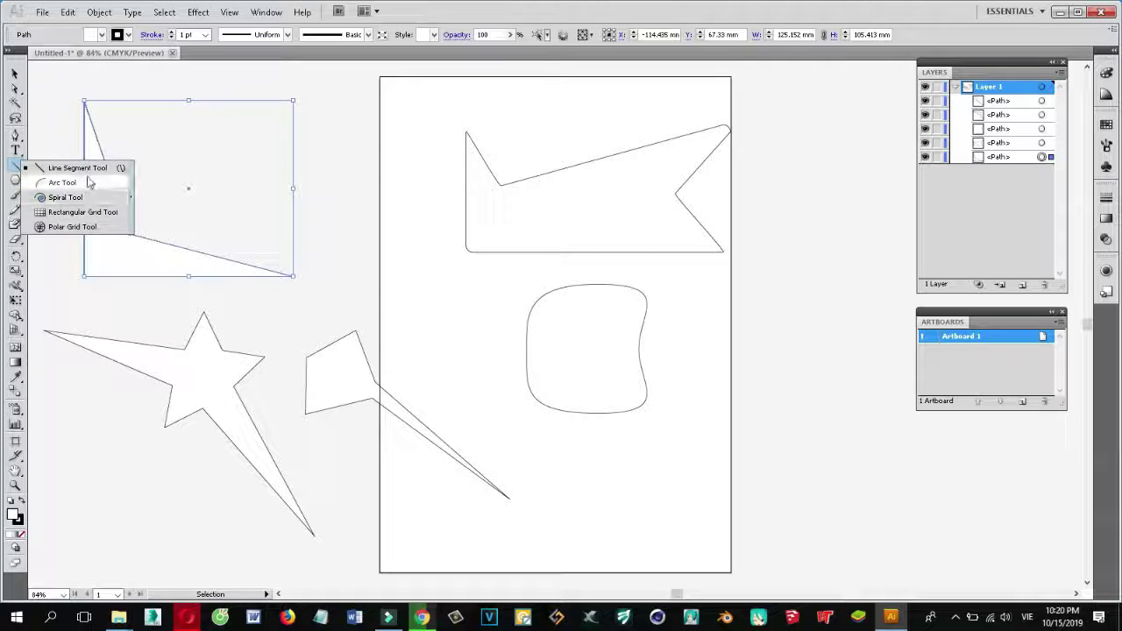
pyautogui.moveTo(89, 183); pyautogui.dragTo(97, 168)
pyautogui.click(313, 142)
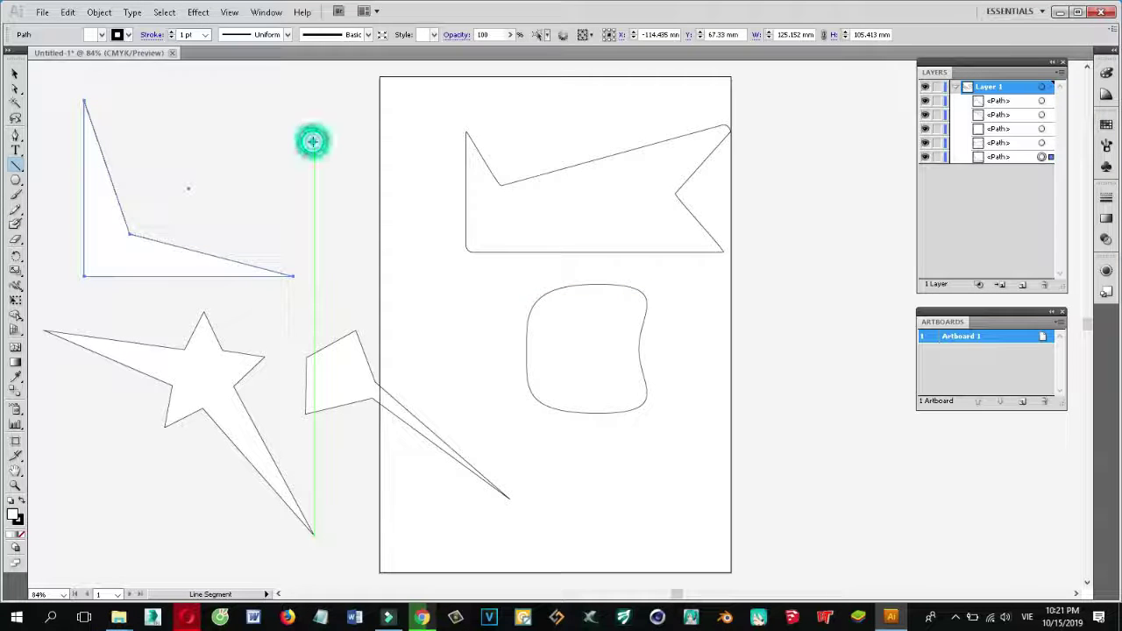
pyautogui.moveTo(313, 142); pyautogui.dragTo(455, 366)
pyautogui.moveTo(541, 460); pyautogui.dragTo(798, 446)
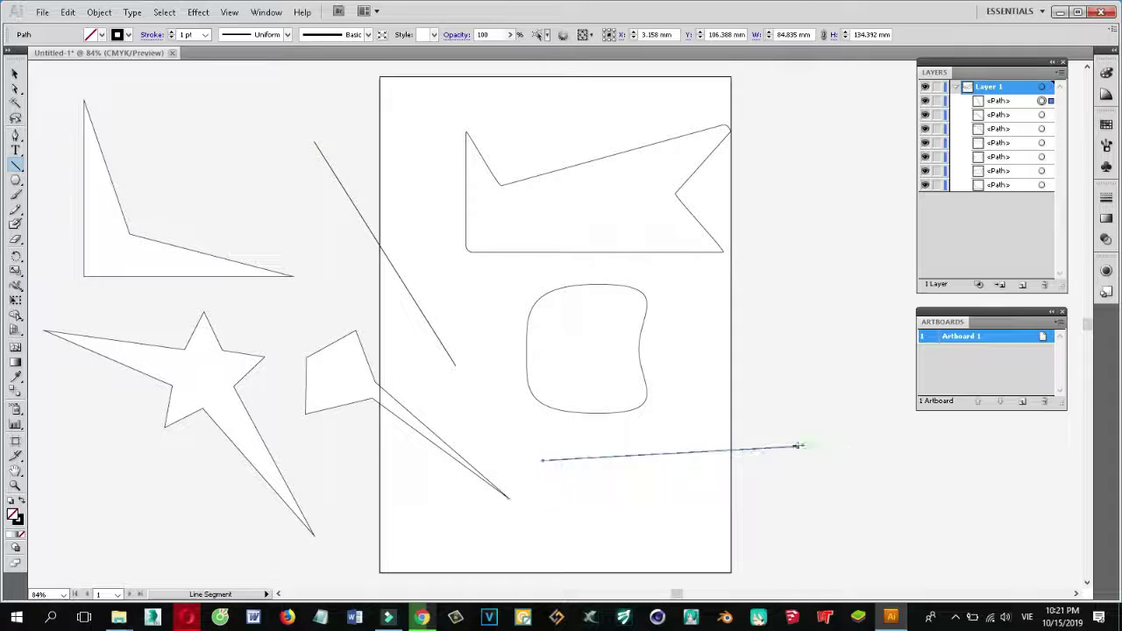
pyautogui.moveTo(825, 137); pyautogui.dragTo(815, 366)
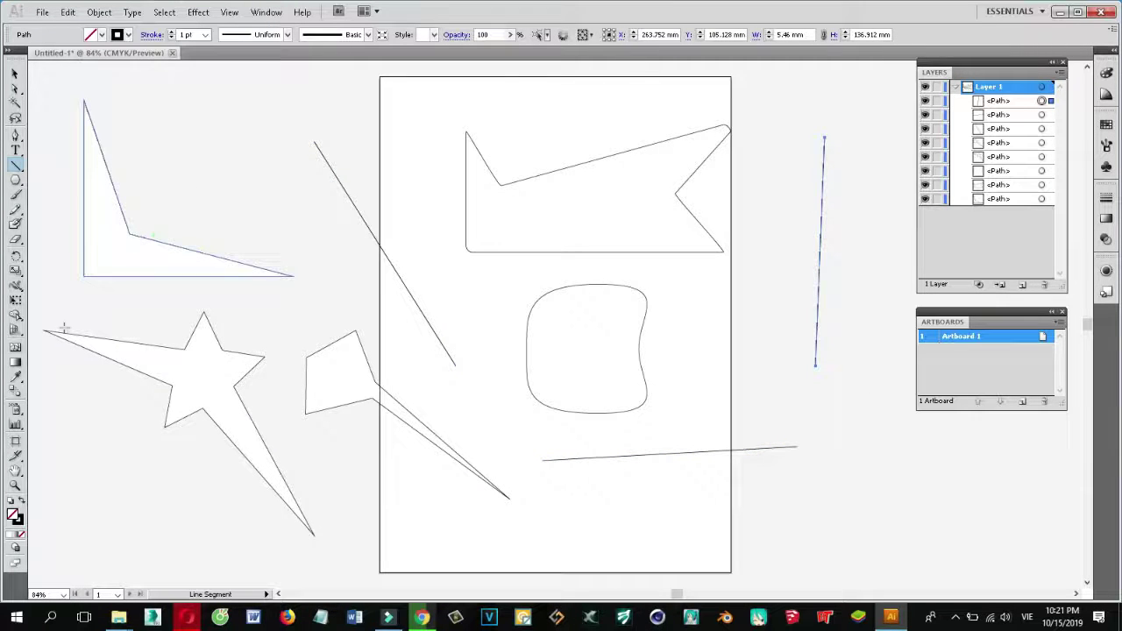
# Step: Draw arcs near the top-left triangle and at the page's lower-left edge, cancelling the arc options
pyautogui.moveTo(16, 165); pyautogui.dragTo(61, 181)
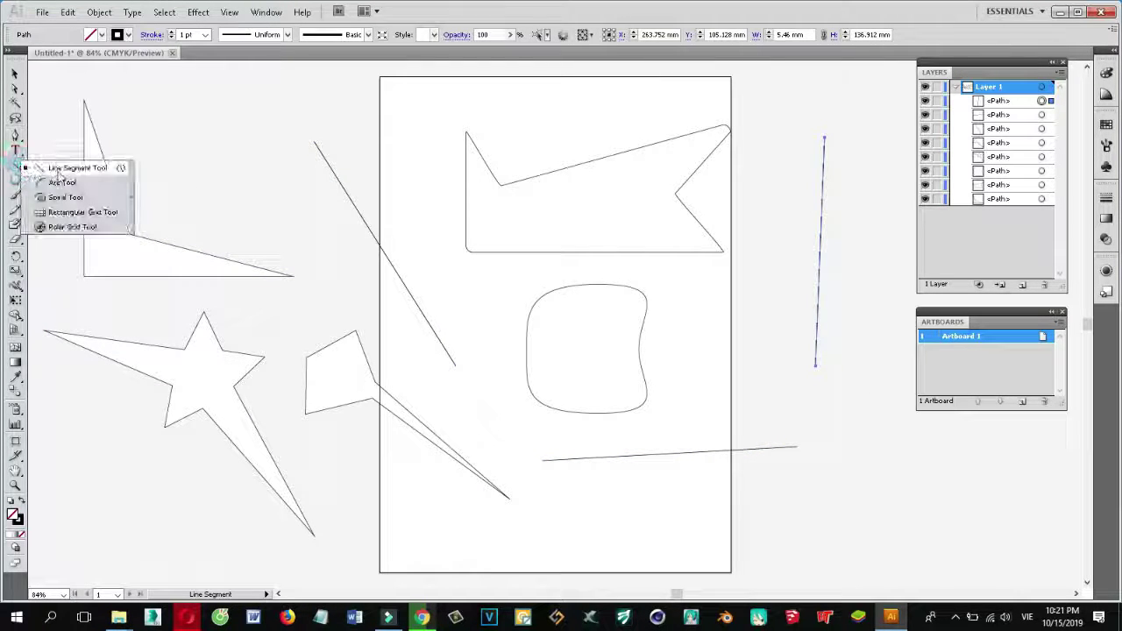
pyautogui.moveTo(201, 128)
pyautogui.mouseDown()
pyautogui.moveTo(276, 216)
pyautogui.moveTo(356, 258)
pyautogui.mouseUp()
pyautogui.click(354, 259)
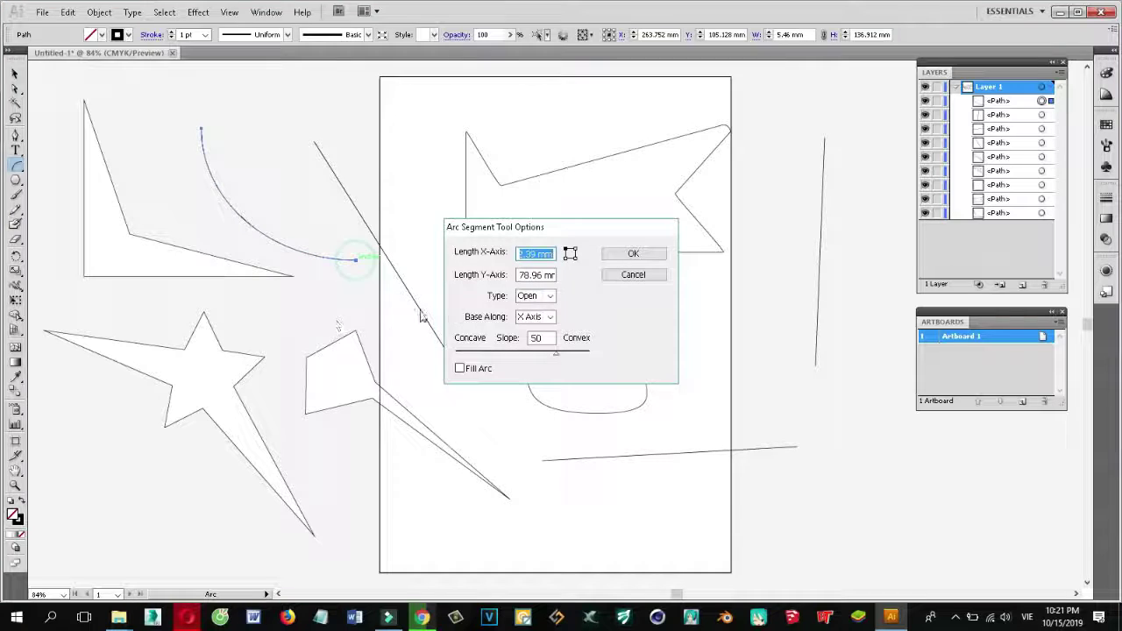
pyautogui.click(634, 277)
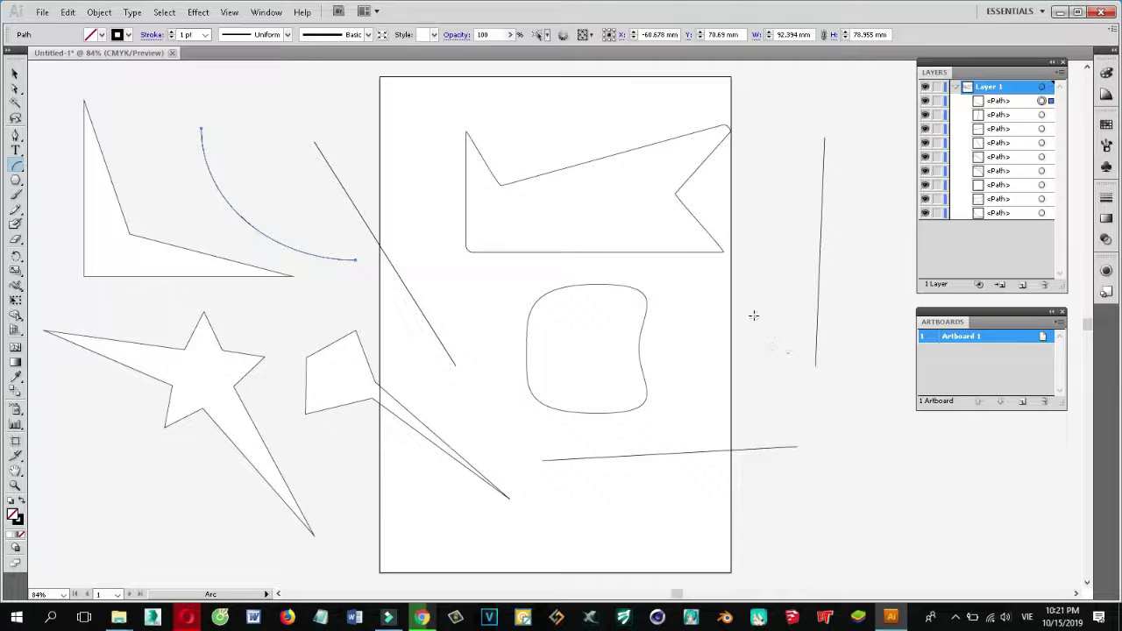
pyautogui.scroll(-2, 689, 279)
pyautogui.moveTo(342, 510); pyautogui.dragTo(362, 429)
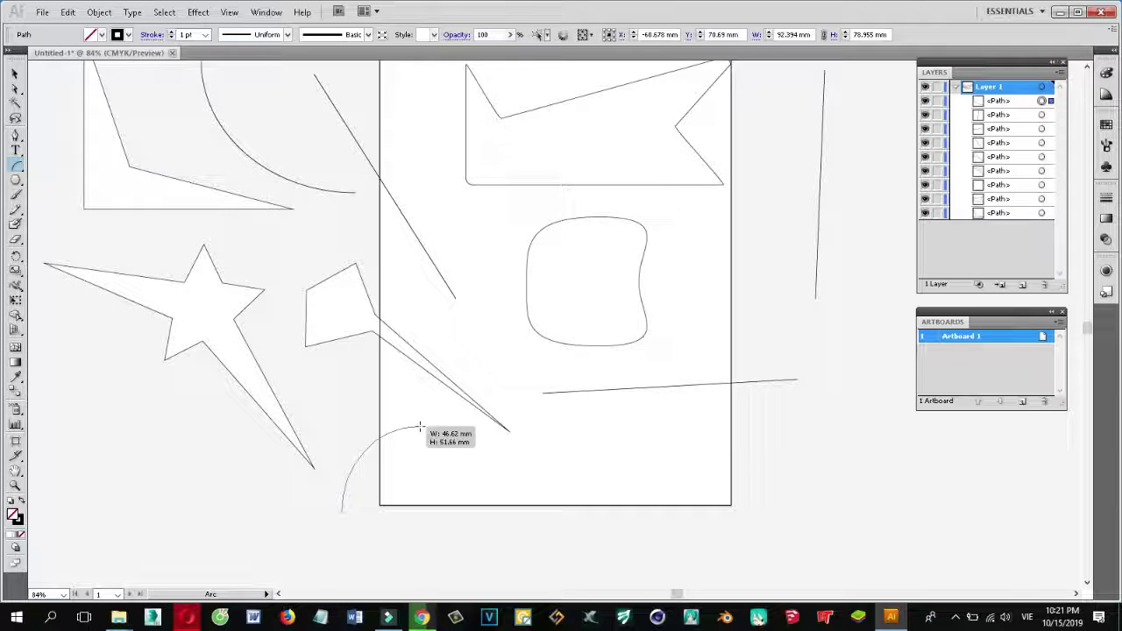
pyautogui.moveTo(361, 429); pyautogui.dragTo(419, 426)
# Step: Add arcs at the bottom centre, below right of the page, and beside the star
pyautogui.moveTo(605, 432); pyautogui.dragTo(523, 505)
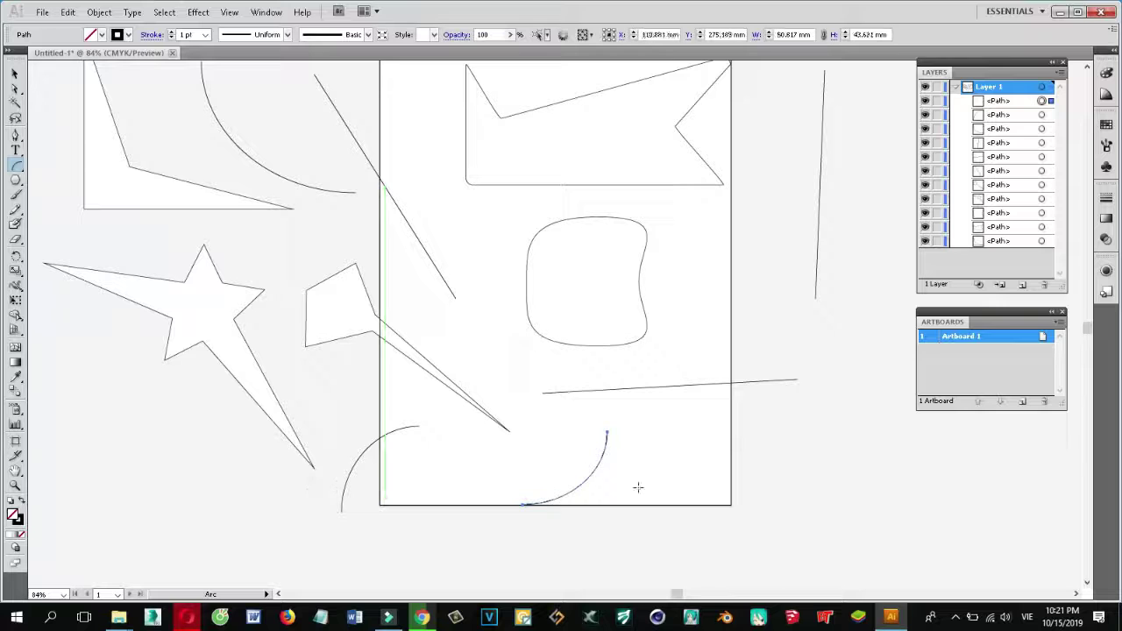
pyautogui.moveTo(751, 457); pyautogui.dragTo(843, 513)
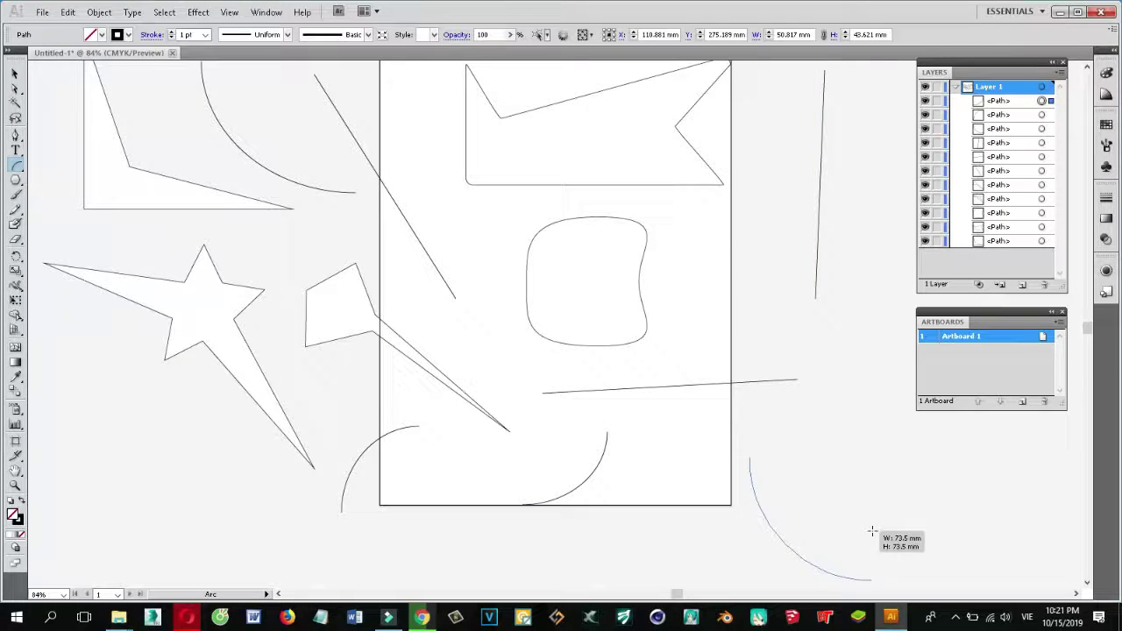
pyautogui.moveTo(843, 513)
pyautogui.mouseDown()
pyautogui.moveTo(812, 481)
pyautogui.moveTo(847, 514)
pyautogui.mouseUp()
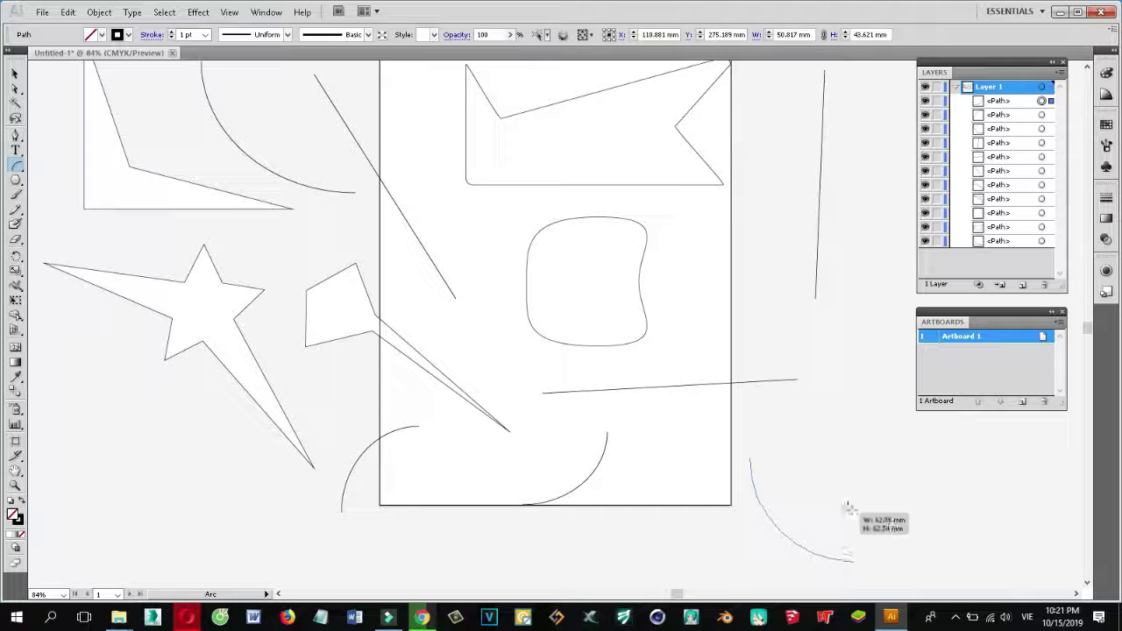
pyautogui.moveTo(847, 513); pyautogui.dragTo(850, 558)
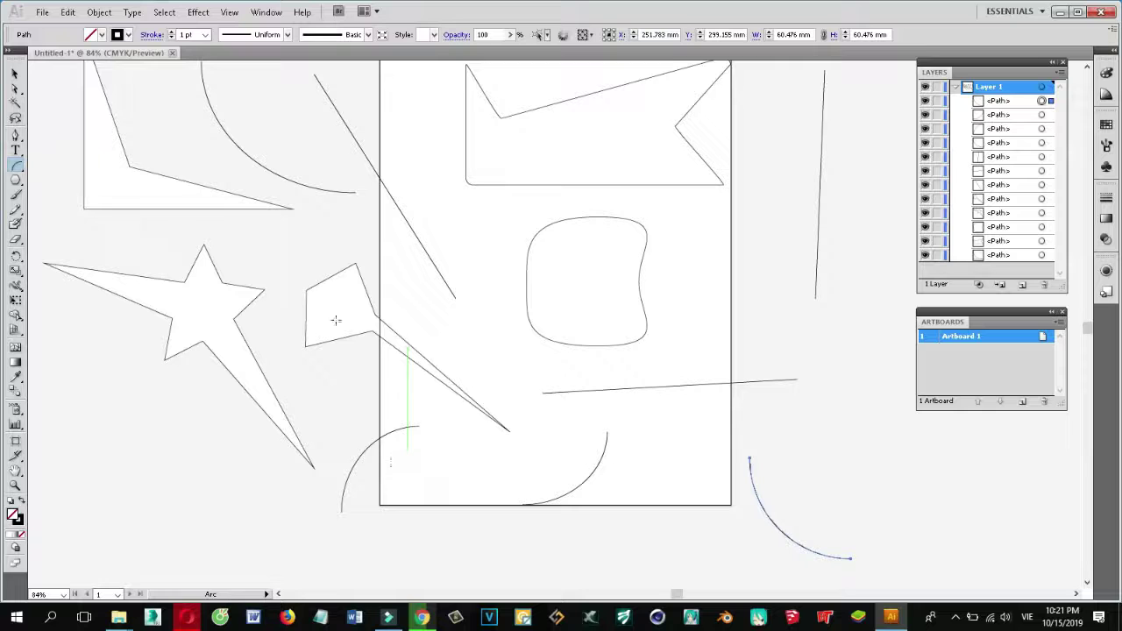
pyautogui.moveTo(117, 468)
pyautogui.mouseDown()
pyautogui.moveTo(151, 377)
pyautogui.moveTo(210, 377)
pyautogui.mouseUp()
pyautogui.scroll(3, 619, 387)
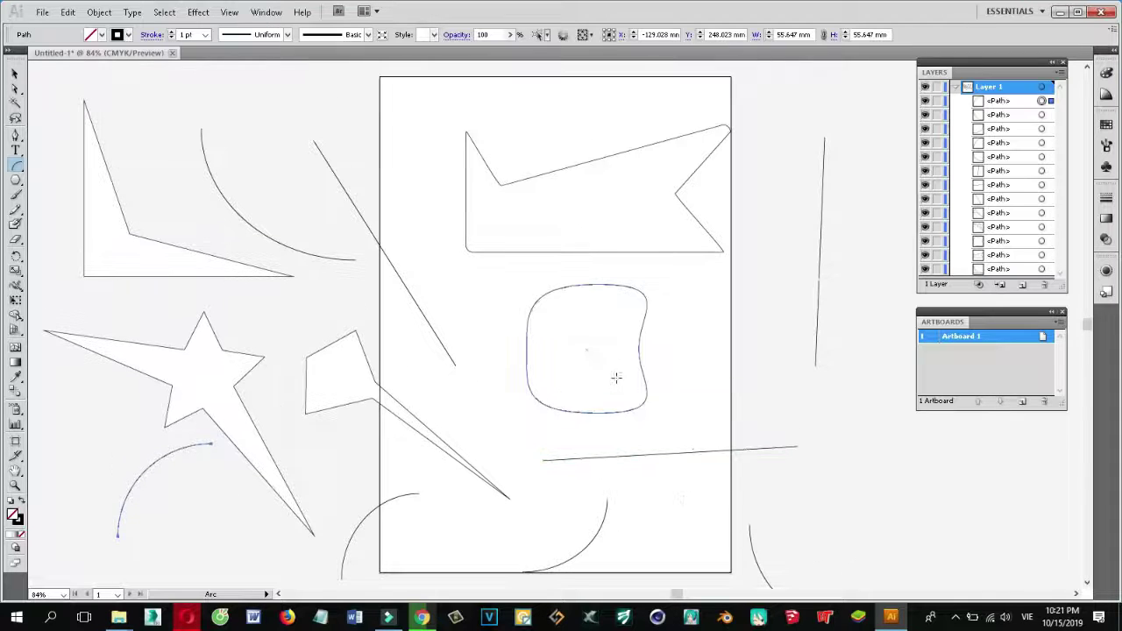
pyautogui.click(16, 165)
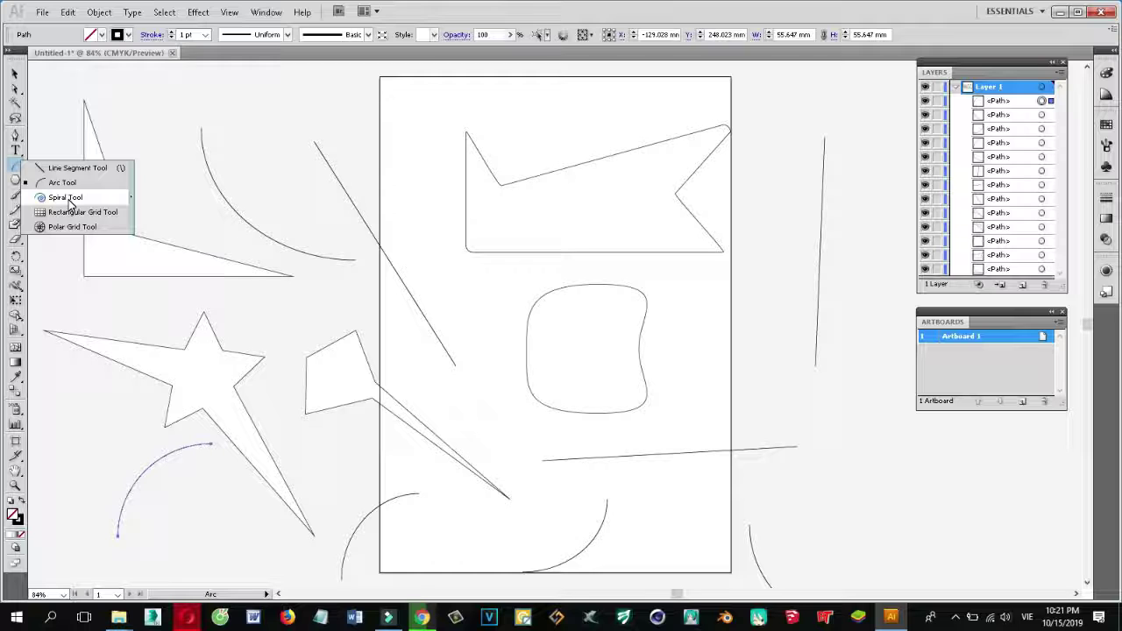
pyautogui.click(68, 197)
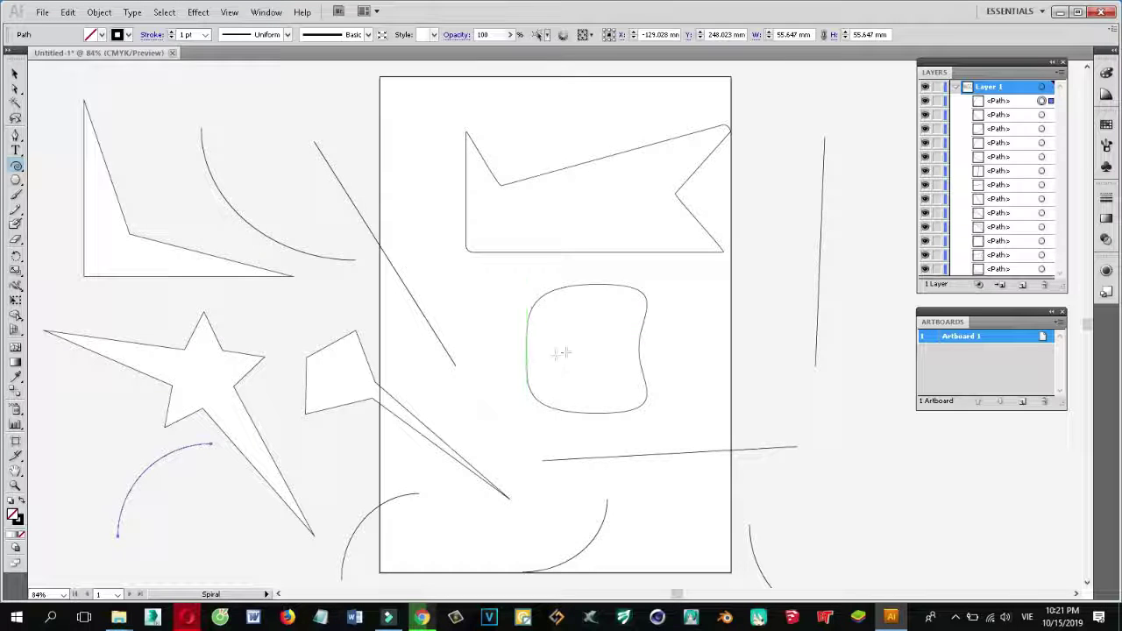
# Step: Draw four spirals: inside the blob, right of it, upper right and lower right; cancel Spiral options
pyautogui.moveTo(578, 333); pyautogui.dragTo(599, 362)
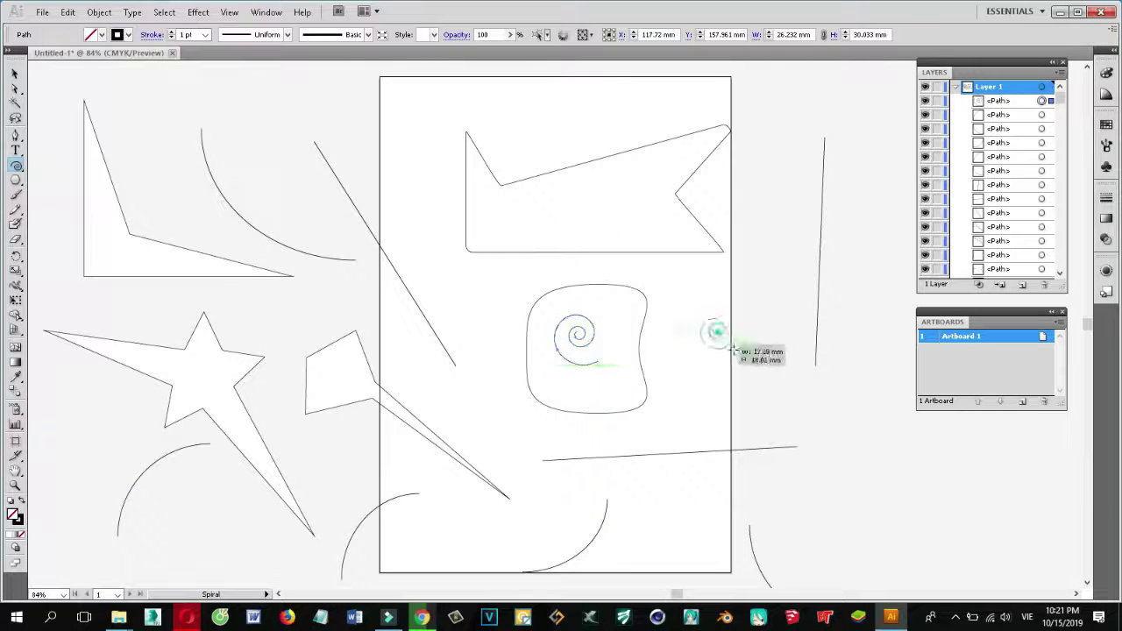
pyautogui.moveTo(732, 351); pyautogui.dragTo(741, 368)
pyautogui.moveTo(759, 265)
pyautogui.mouseDown()
pyautogui.moveTo(787, 307)
pyautogui.moveTo(768, 299)
pyautogui.mouseUp()
pyautogui.moveTo(838, 417); pyautogui.dragTo(843, 453)
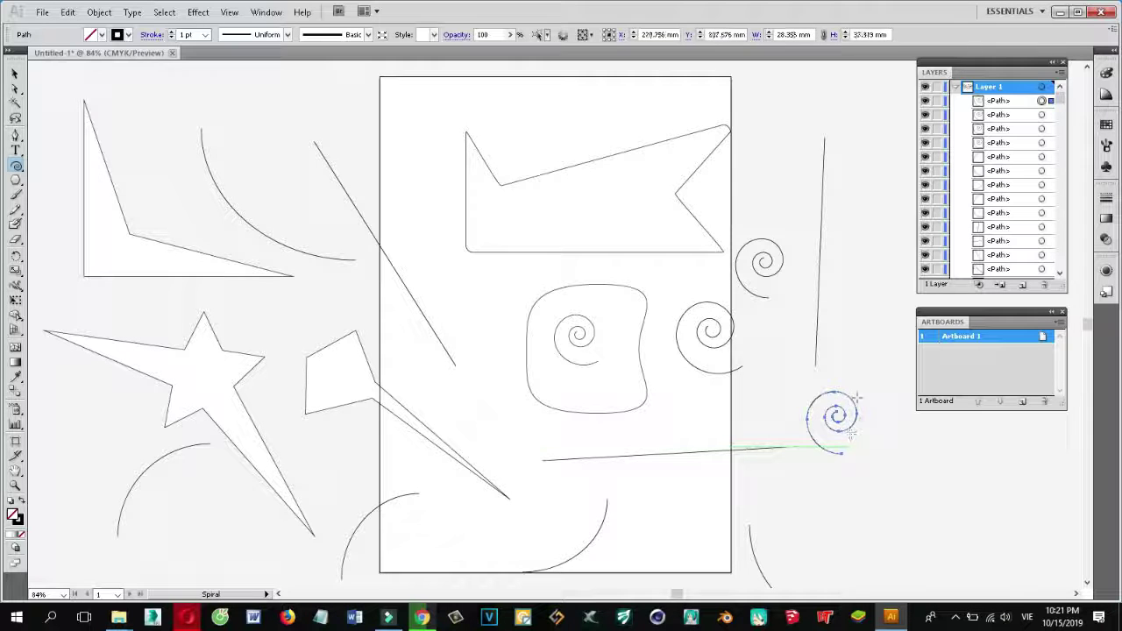
pyautogui.click(860, 345)
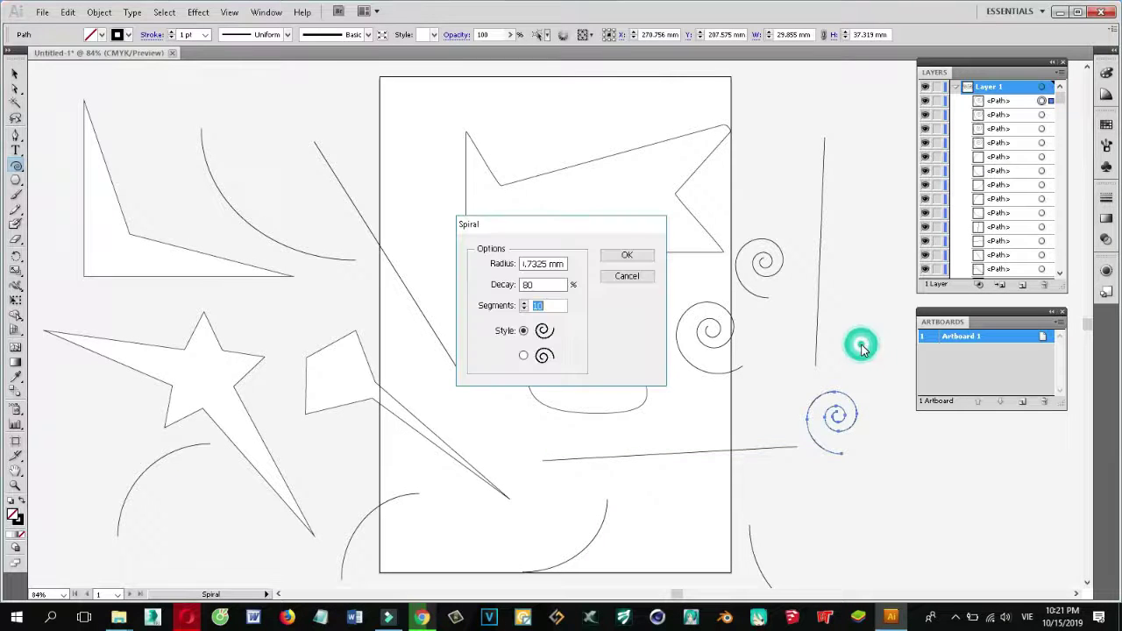
pyautogui.click(634, 277)
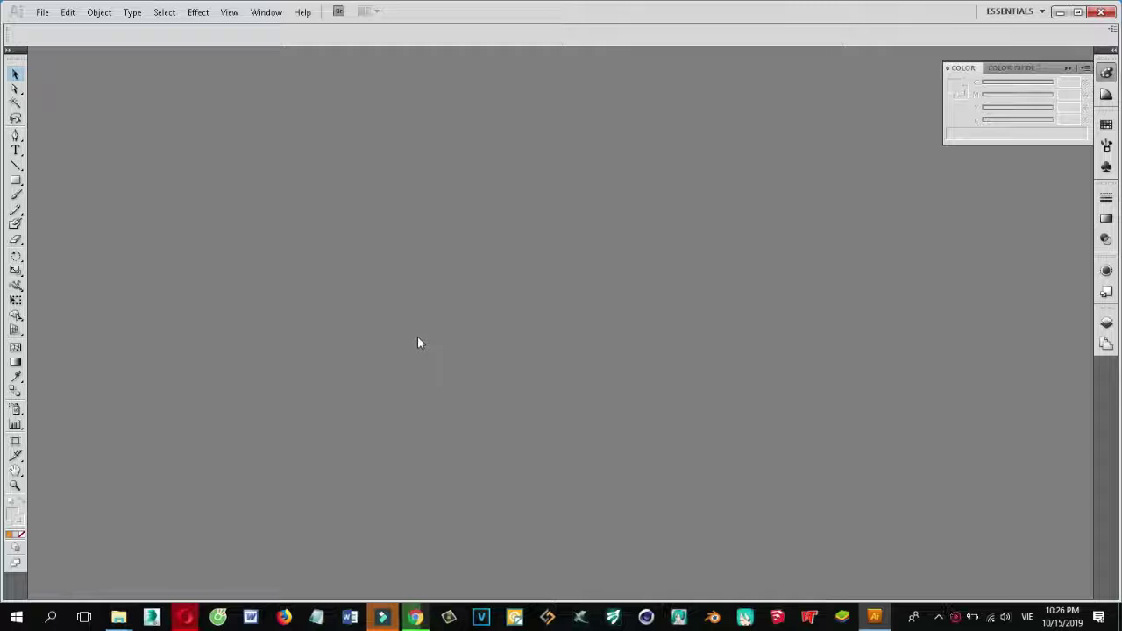
# Step: Create a new Print-profile A4 document in millimetres via Alt+F and confirm with OK
pyautogui.press('alt')
pyautogui.press('f')
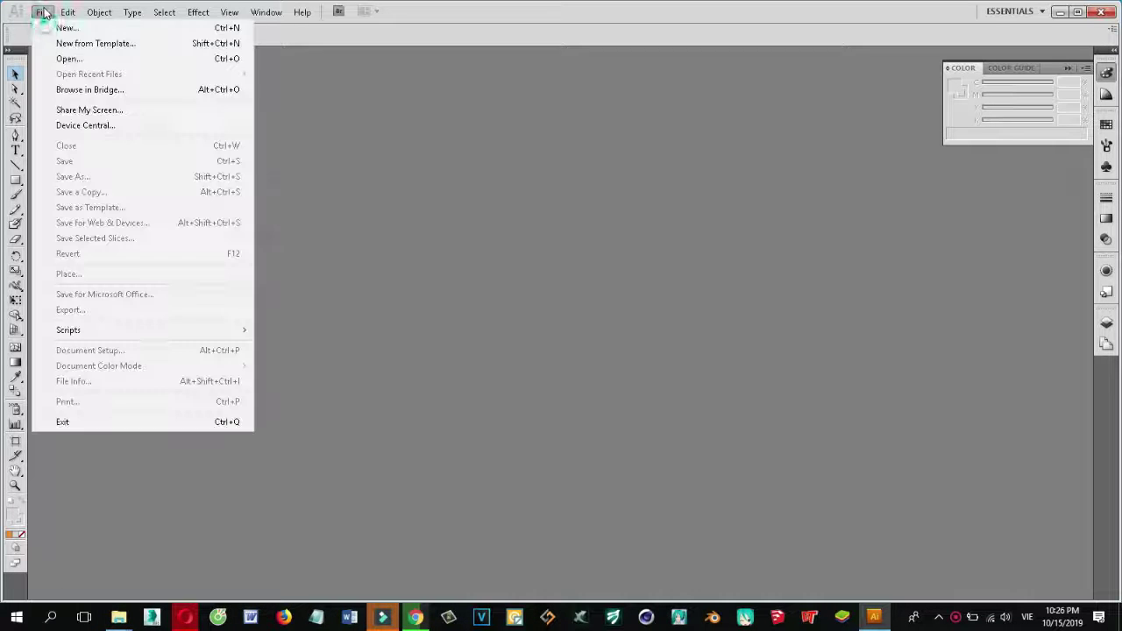
pyautogui.press('Escape')
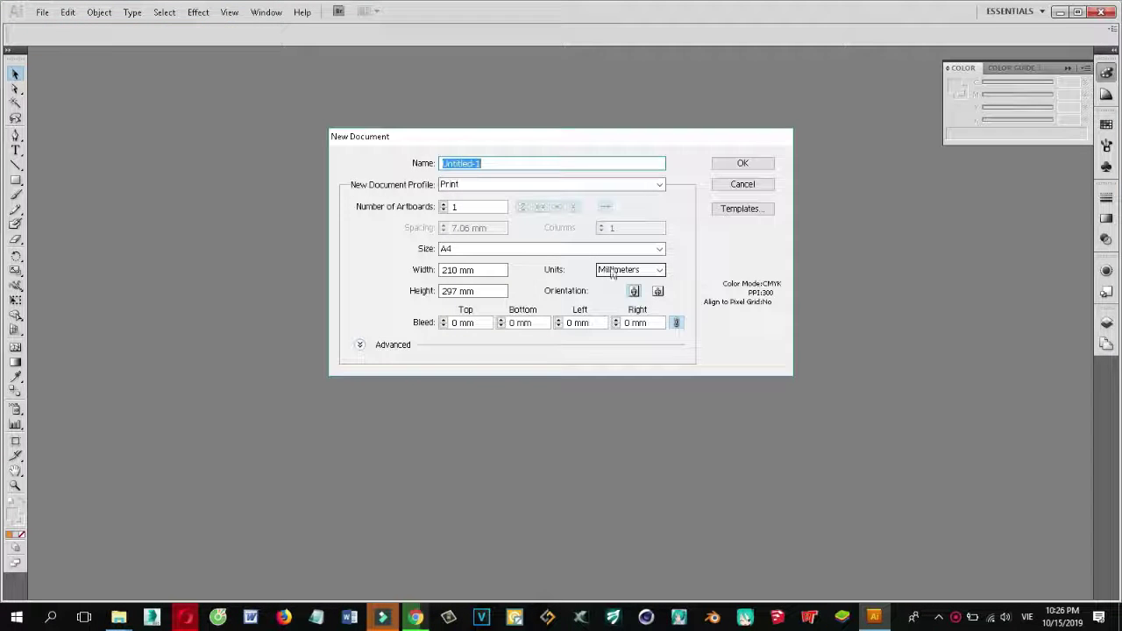
pyautogui.click(743, 164)
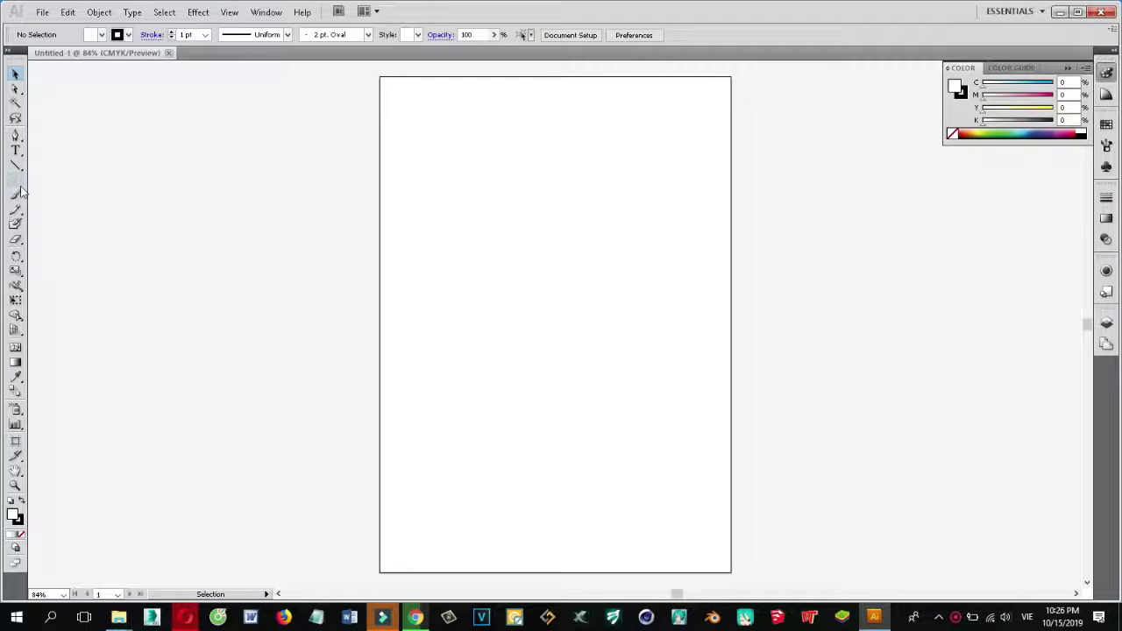
# Step: Draw a rectangle left of the artboard, fill it orange, and show the Swatches panel
pyautogui.moveTo(17, 184); pyautogui.dragTo(52, 182)
pyautogui.moveTo(204, 117); pyautogui.dragTo(328, 224)
pyautogui.click(17, 75)
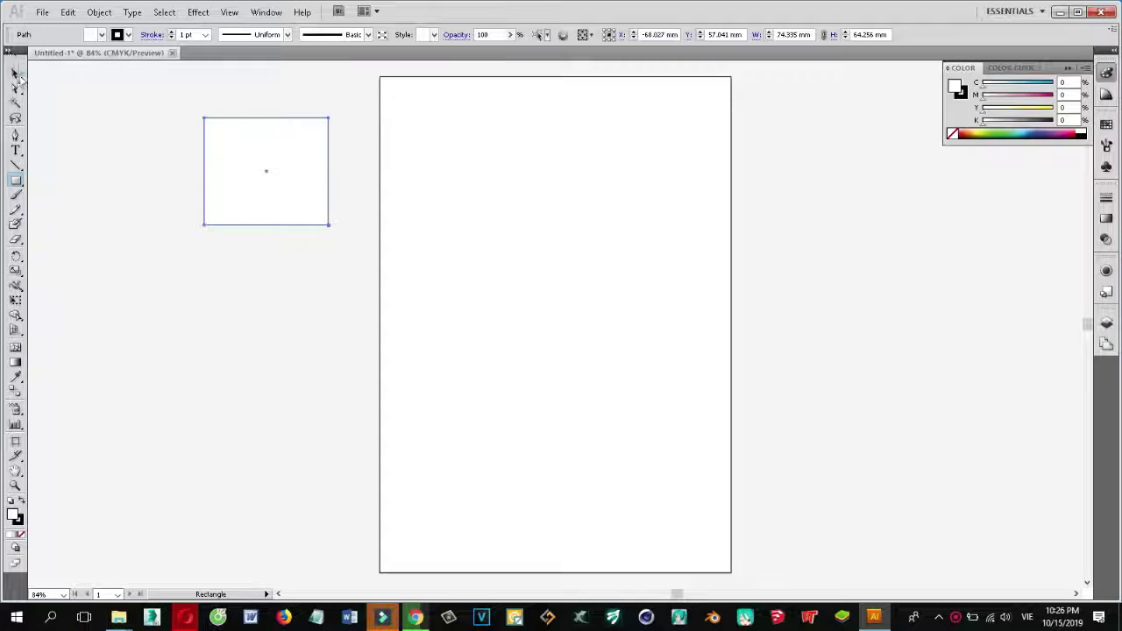
pyautogui.click(967, 132)
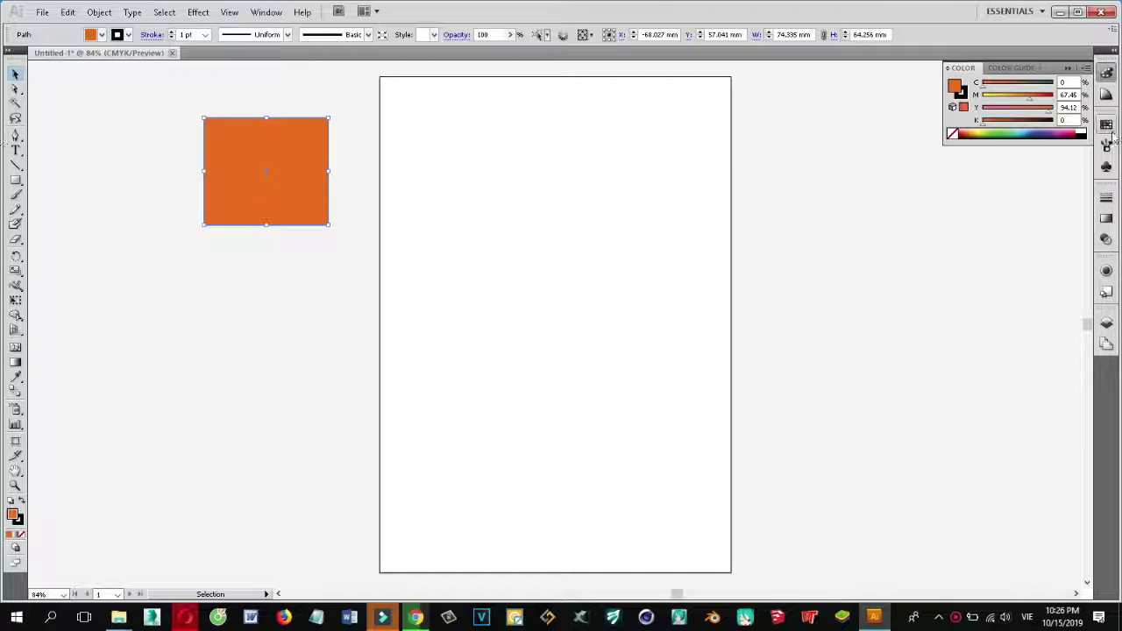
pyautogui.click(1106, 126)
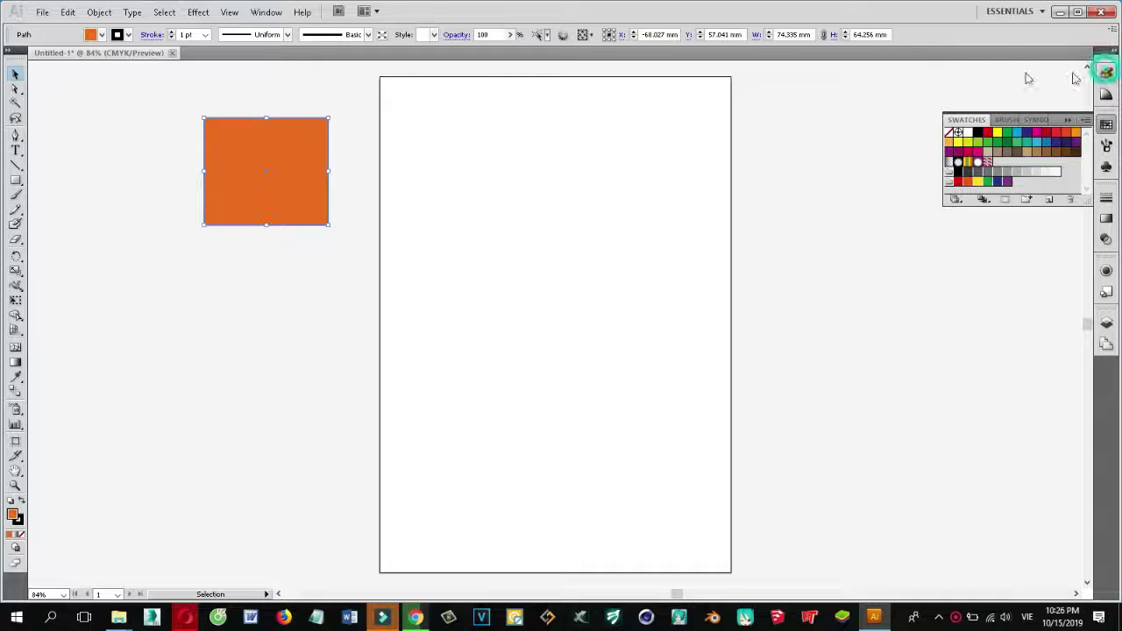
# Step: Float and expand the Color, Swatches and Gradient panels beside the page
pyautogui.moveTo(1106, 73); pyautogui.dragTo(964, 83)
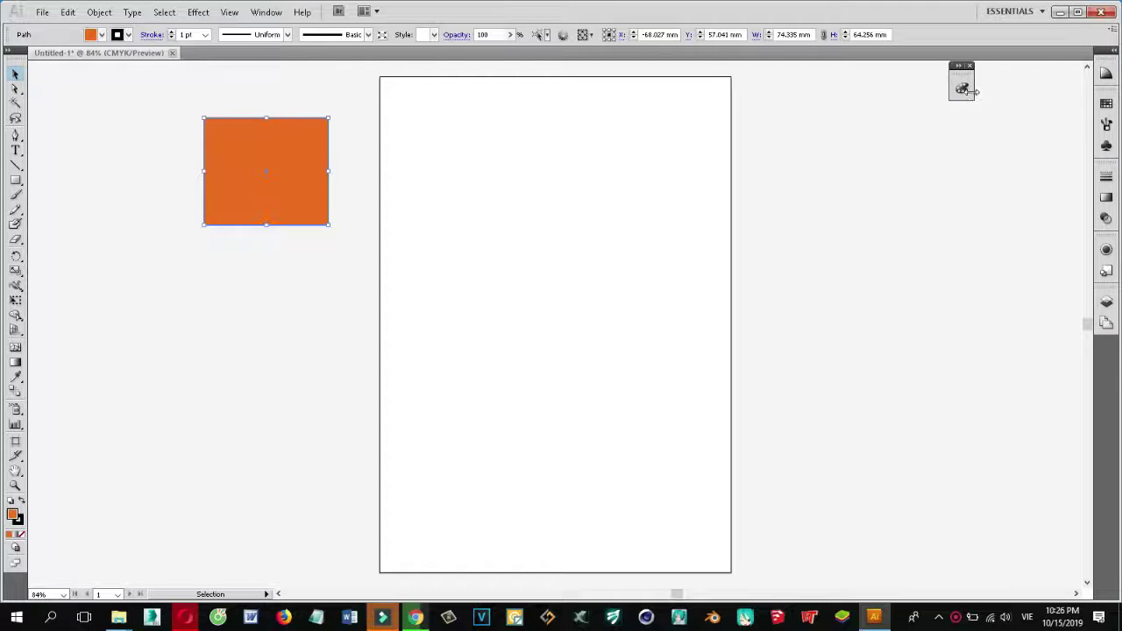
pyautogui.click(963, 88)
pyautogui.moveTo(1107, 109)
pyautogui.mouseDown()
pyautogui.moveTo(1018, 189)
pyautogui.moveTo(1022, 200)
pyautogui.mouseUp()
pyautogui.click(1017, 194)
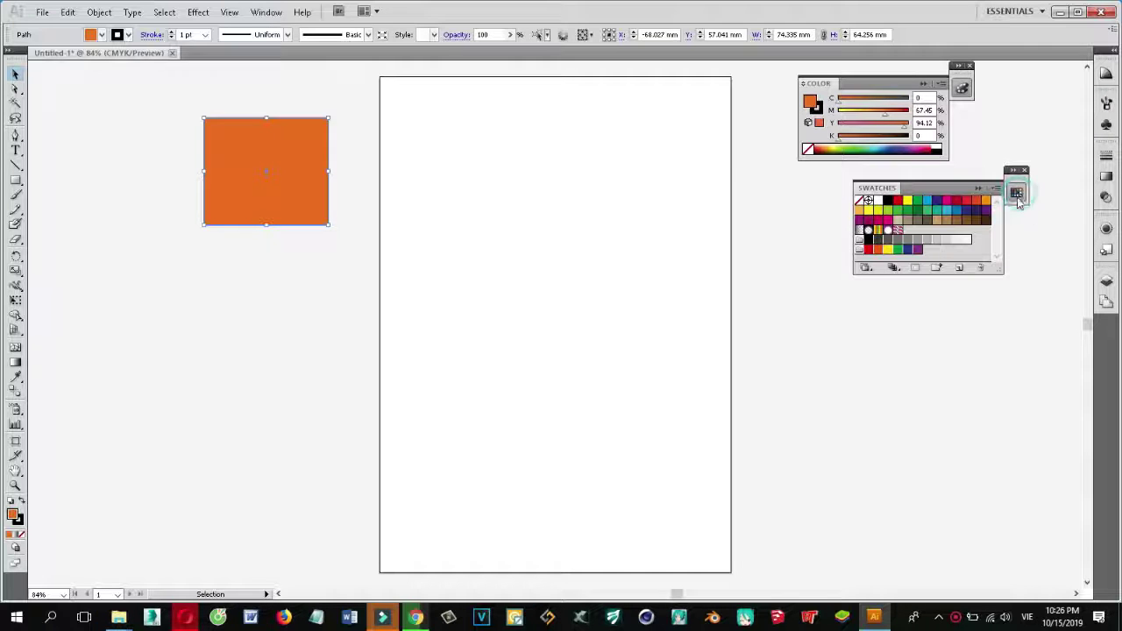
pyautogui.moveTo(1106, 176)
pyautogui.mouseDown()
pyautogui.moveTo(1031, 281)
pyautogui.moveTo(1035, 295)
pyautogui.mouseUp()
pyautogui.click(1034, 293)
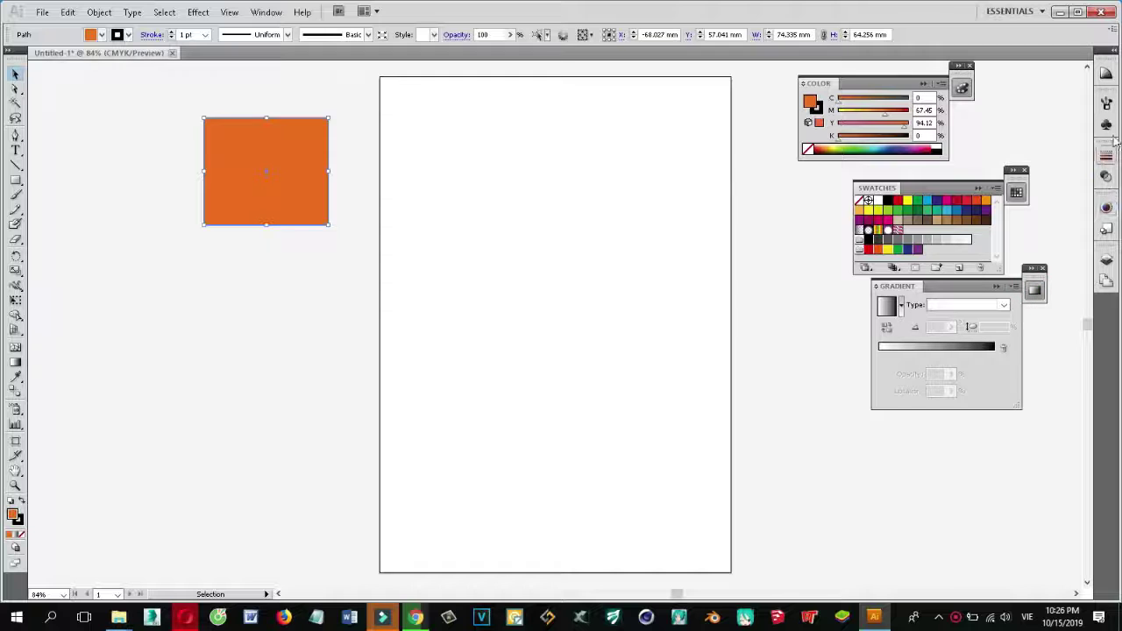
# Step: Close the Symbols panel and float the Color Guide panel below Gradient, off the page
pyautogui.moveTo(1106, 125); pyautogui.dragTo(783, 277)
pyautogui.click(782, 279)
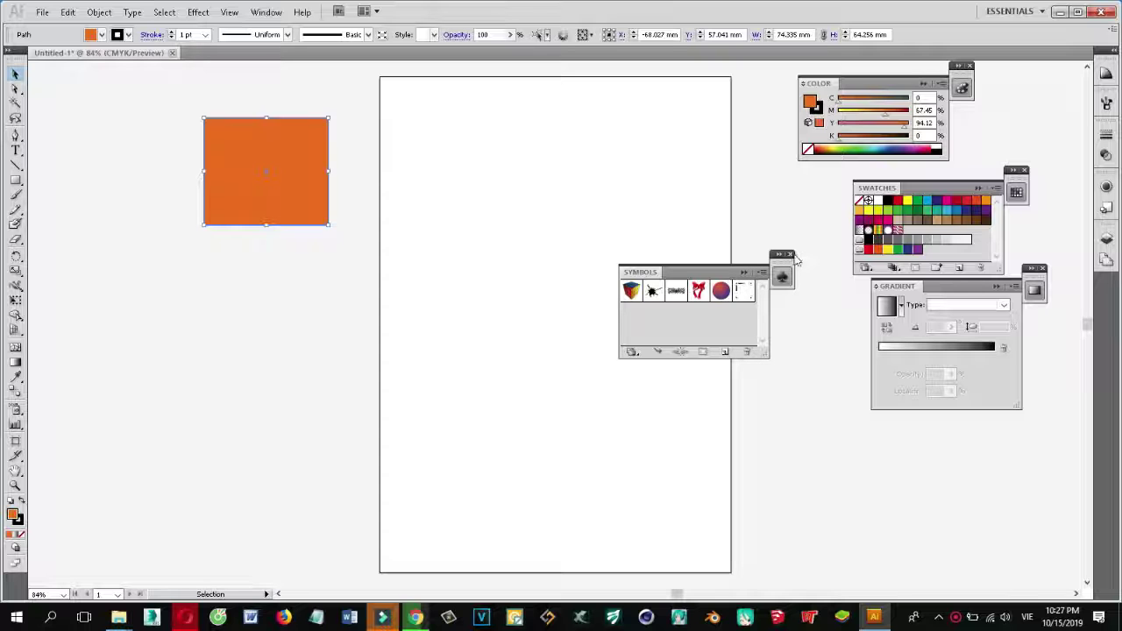
pyautogui.click(790, 254)
pyautogui.moveTo(1106, 75); pyautogui.dragTo(771, 254)
pyautogui.click(769, 256)
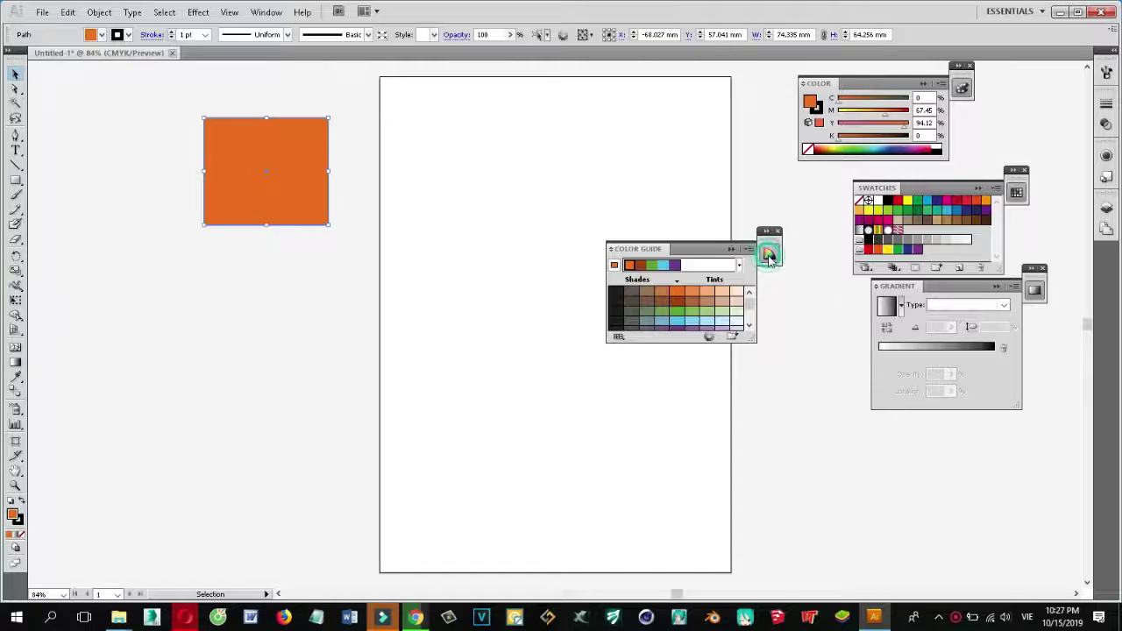
pyautogui.moveTo(638, 249); pyautogui.dragTo(897, 425)
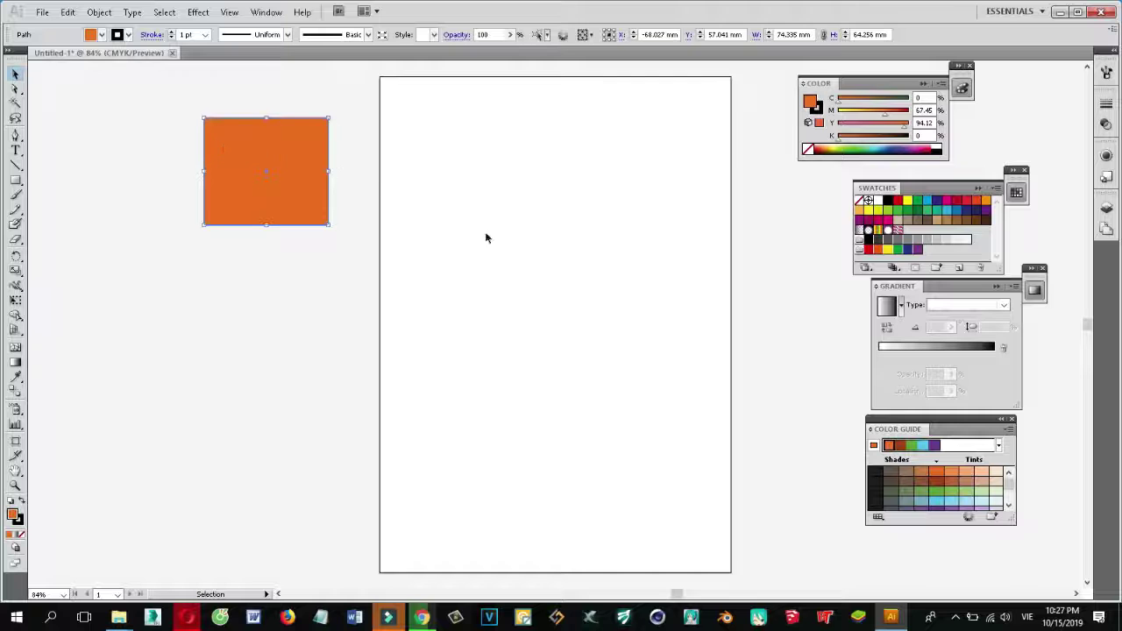
# Step: Draw a lime-green rounded rectangle near the page's top-left
pyautogui.click(15, 179)
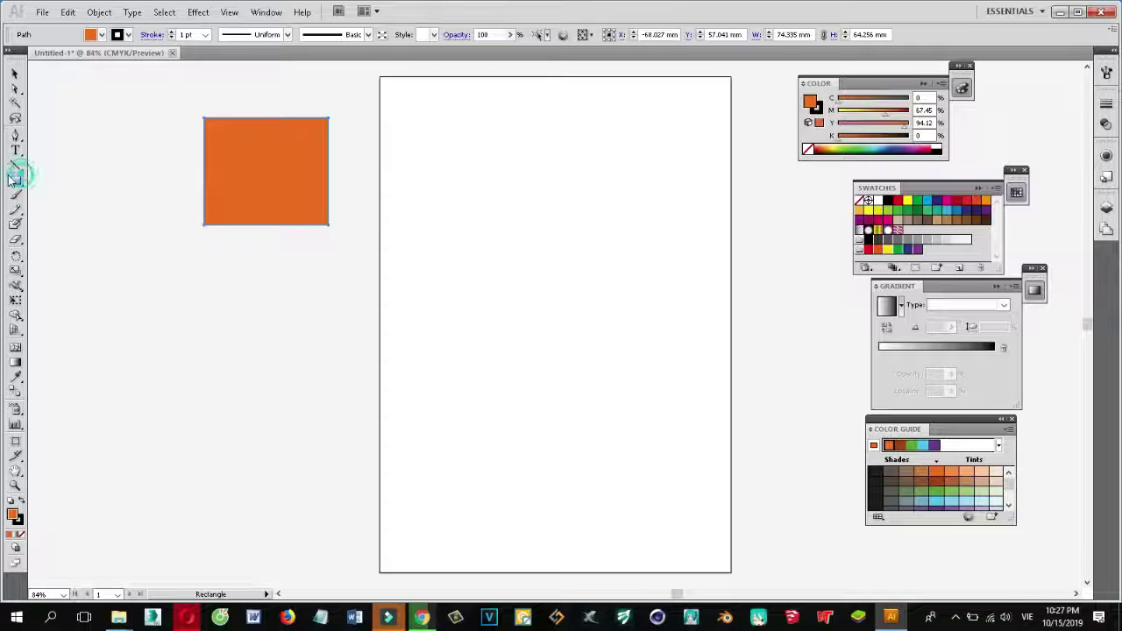
pyautogui.moveTo(12, 178); pyautogui.dragTo(70, 196)
pyautogui.moveTo(433, 123); pyautogui.dragTo(562, 248)
pyautogui.click(16, 73)
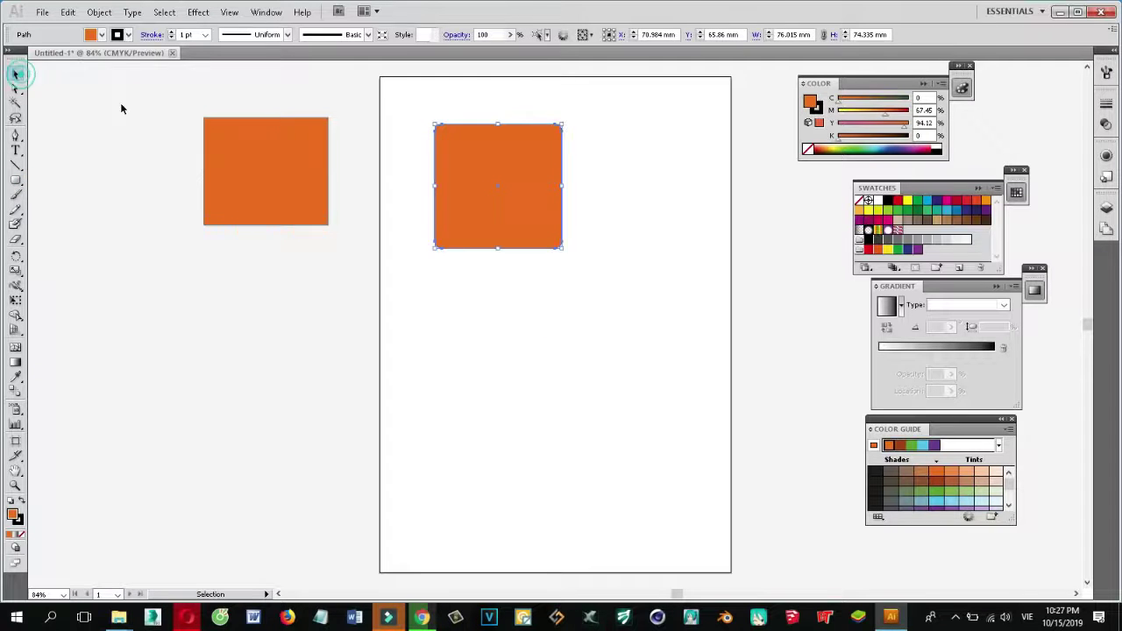
pyautogui.click(845, 148)
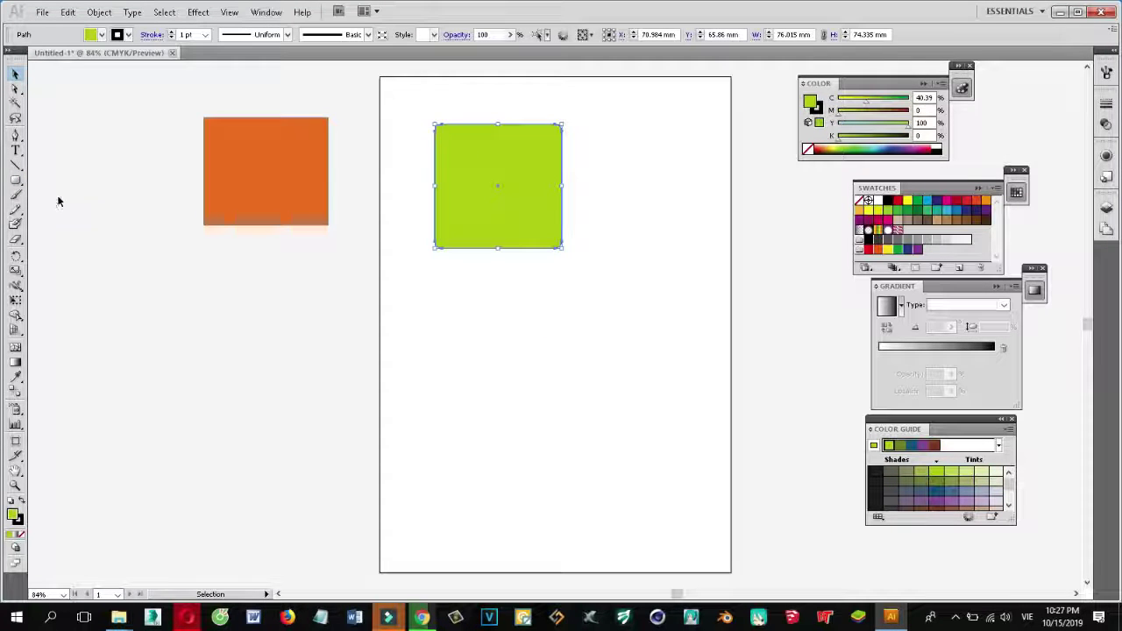
# Step: Add a cyan circle under the orange rectangle and drag out a hexagon mid-page
pyautogui.moveTo(16, 181); pyautogui.dragTo(53, 210)
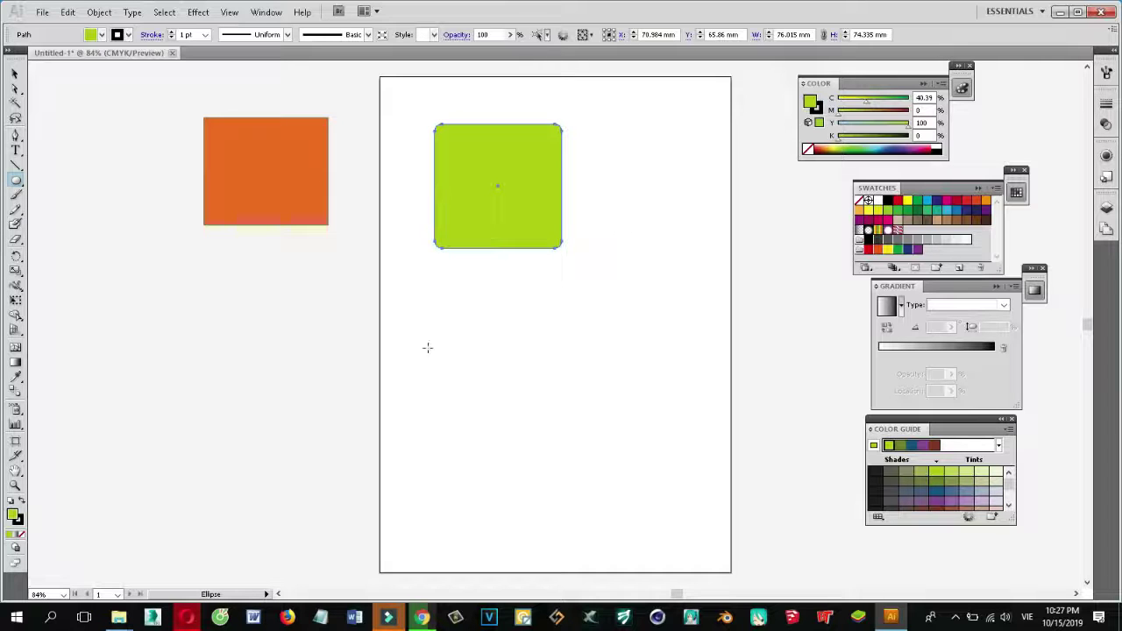
pyautogui.moveTo(314, 346); pyautogui.dragTo(487, 519)
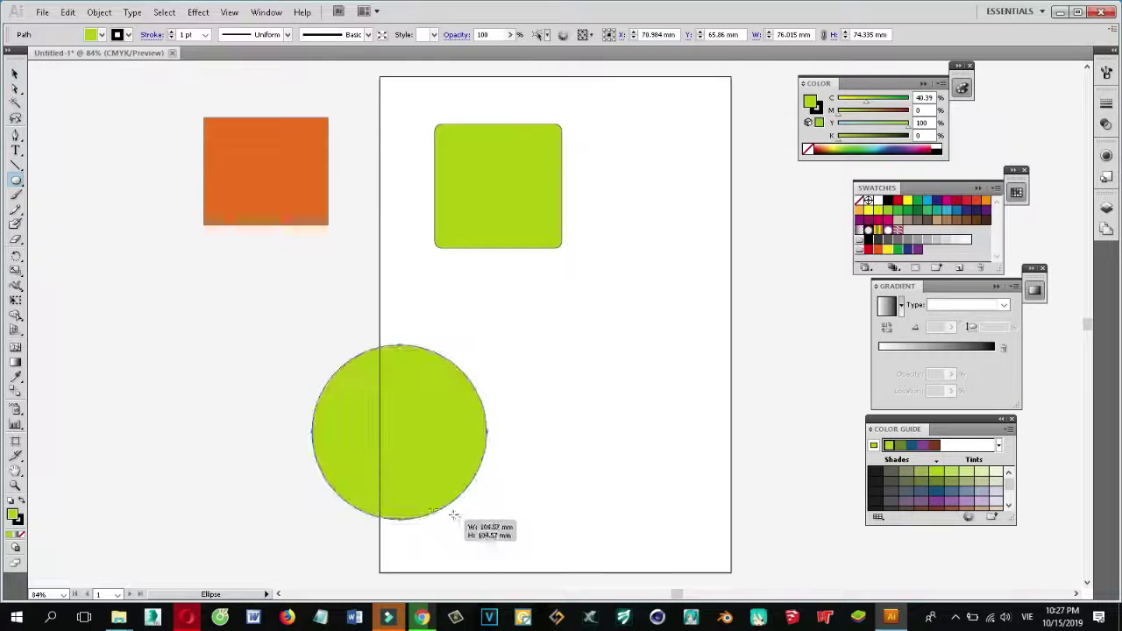
pyautogui.click(15, 74)
pyautogui.moveTo(405, 379); pyautogui.dragTo(272, 285)
pyautogui.click(927, 200)
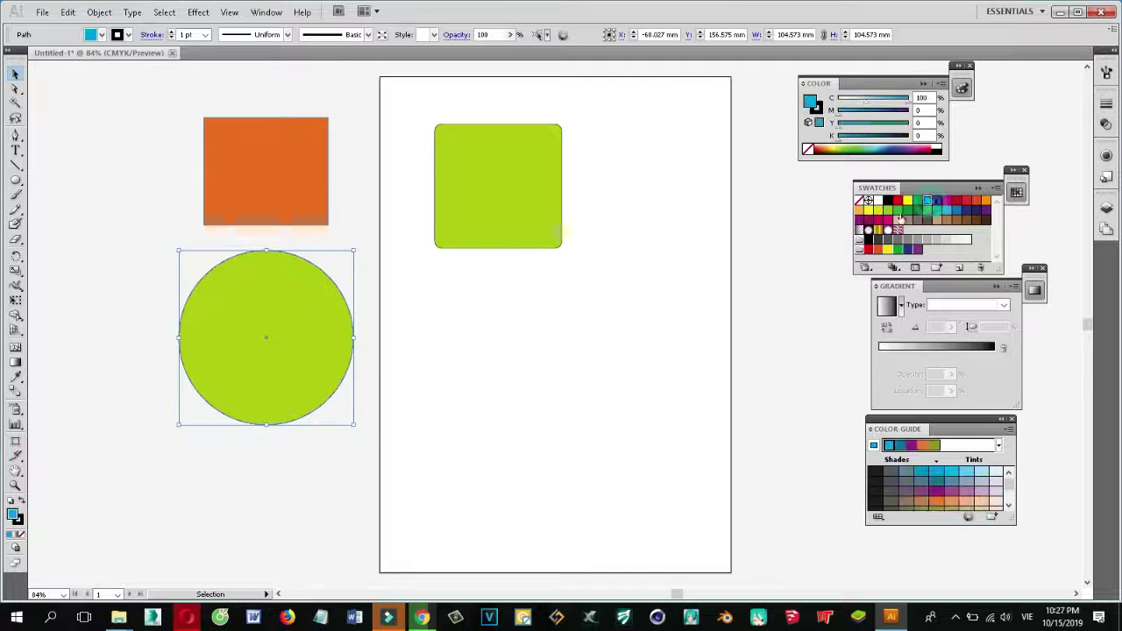
pyautogui.moveTo(303, 345); pyautogui.dragTo(290, 322)
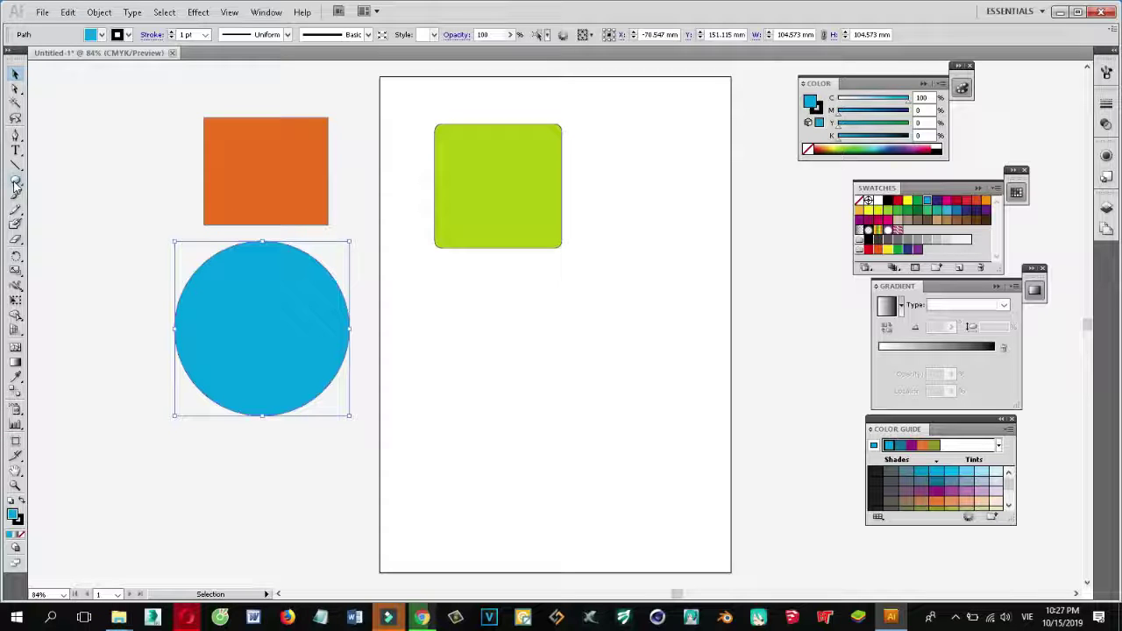
pyautogui.moveTo(15, 184); pyautogui.dragTo(62, 225)
pyautogui.moveTo(561, 381); pyautogui.dragTo(632, 440)
# Step: Move the hexagon under the green square and draw a five-point star to its right
pyautogui.click(15, 75)
pyautogui.moveTo(561, 386); pyautogui.dragTo(470, 369)
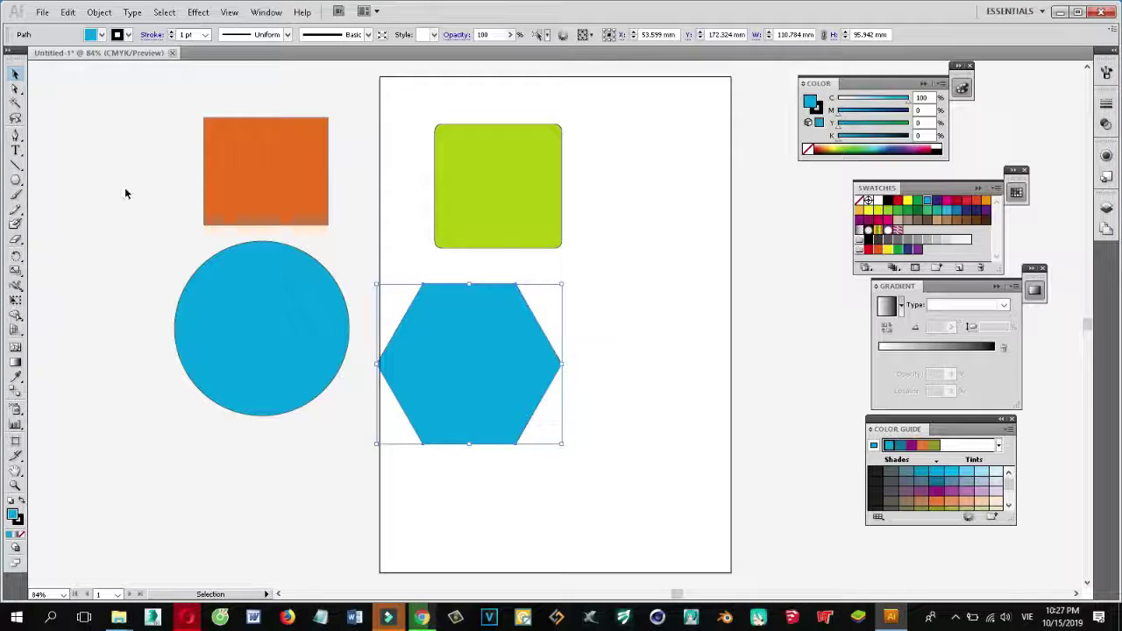
pyautogui.moveTo(481, 344); pyautogui.dragTo(510, 345)
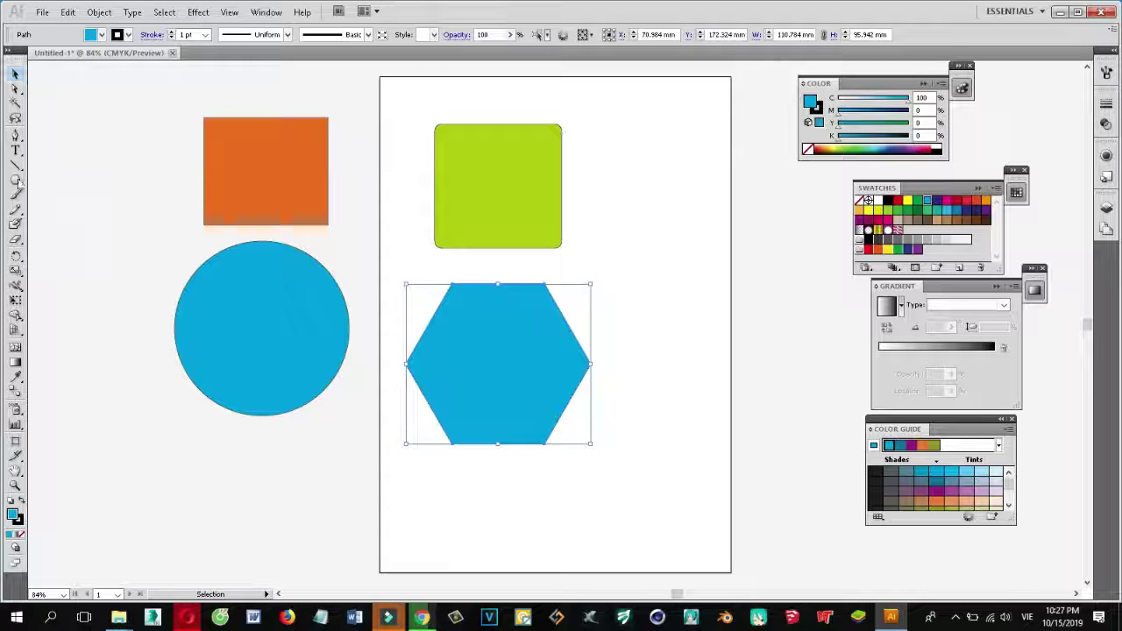
pyautogui.moveTo(15, 181); pyautogui.dragTo(88, 240)
pyautogui.moveTo(684, 228); pyautogui.dragTo(724, 277)
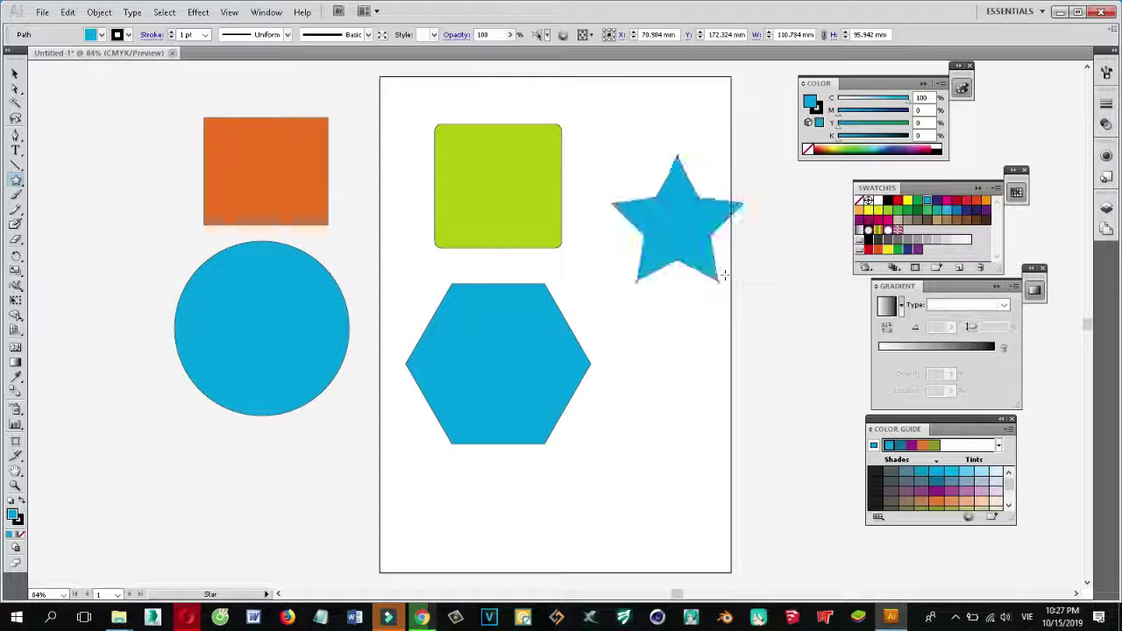
# Step: Create an exact star with 10 points below the five-point star
pyautogui.click(693, 356)
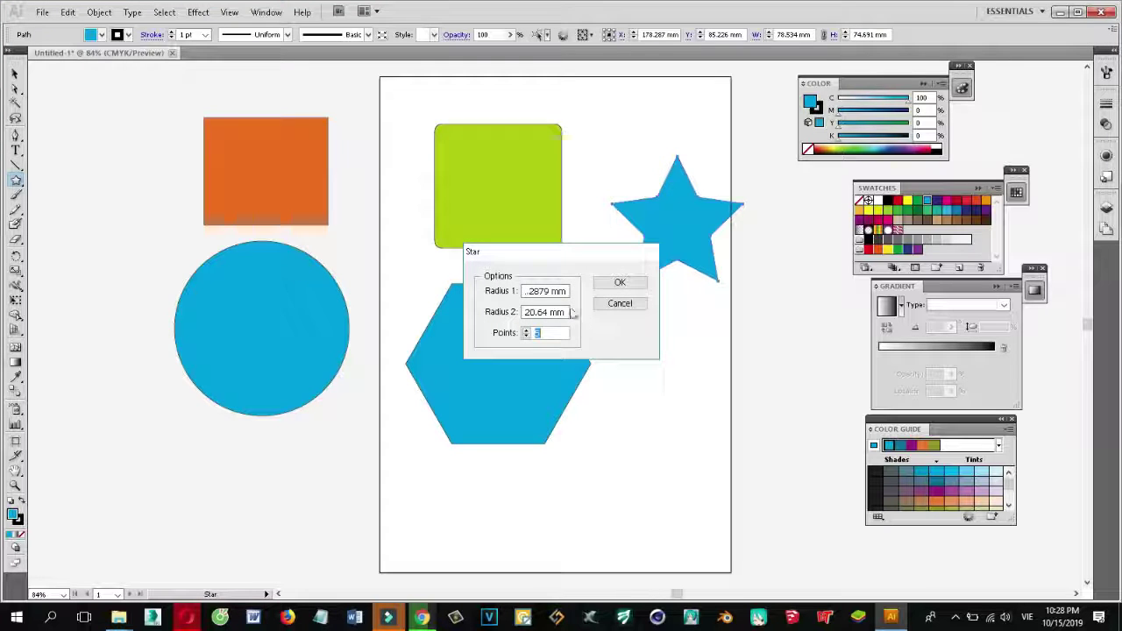
pyautogui.click(538, 291)
pyautogui.click(552, 334)
pyautogui.doubleClick(553, 335)
pyautogui.click(541, 291)
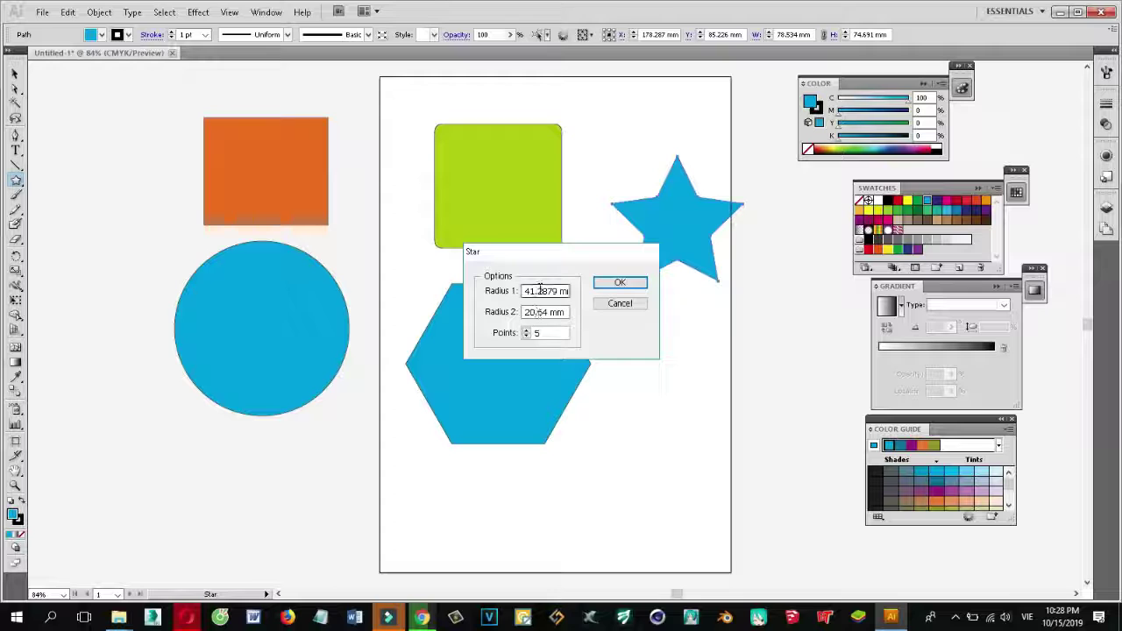
pyautogui.click(551, 333)
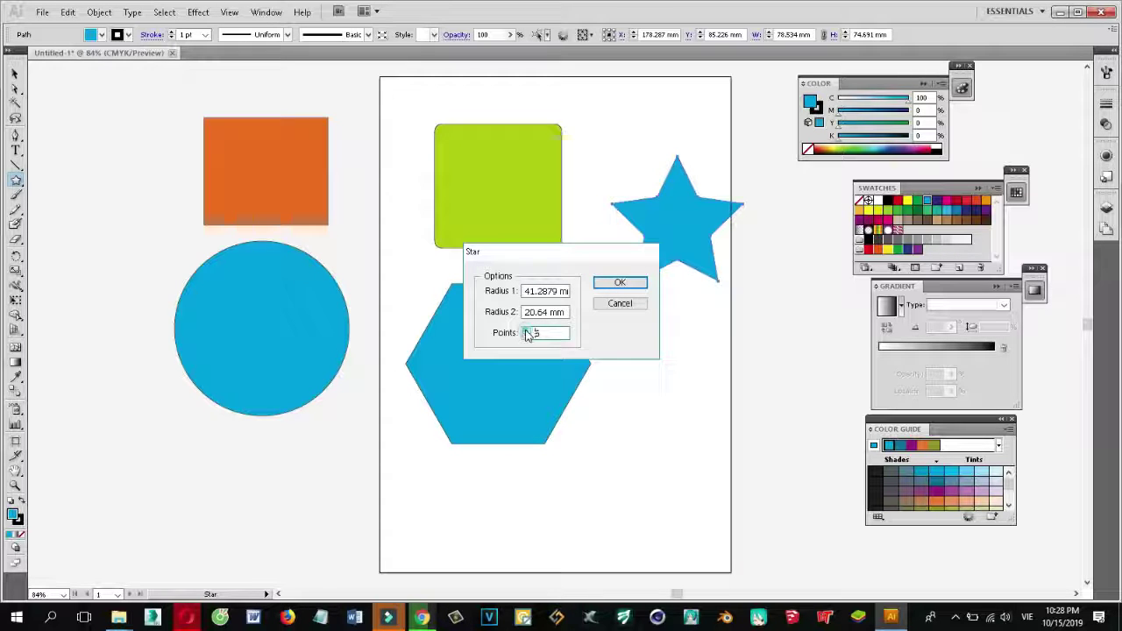
pyautogui.write('10')
pyautogui.click(619, 282)
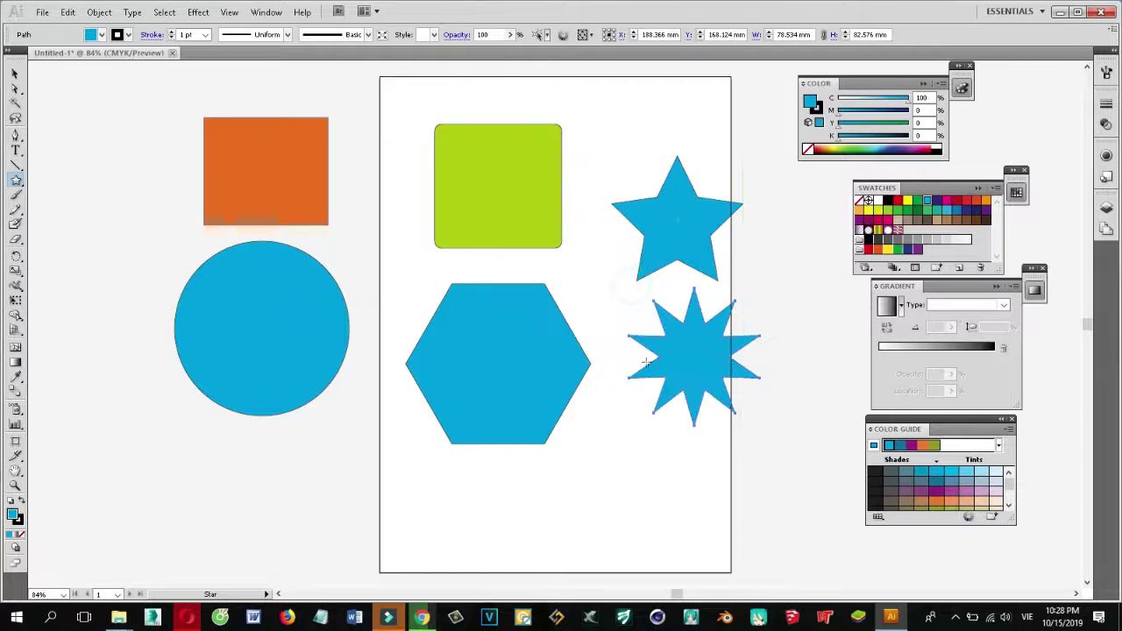
# Step: Reposition the ten-point star, raise the five-point star, and nudge the hexagon up
pyautogui.click(15, 73)
pyautogui.moveTo(706, 348); pyautogui.dragTo(752, 372)
pyautogui.click(637, 486)
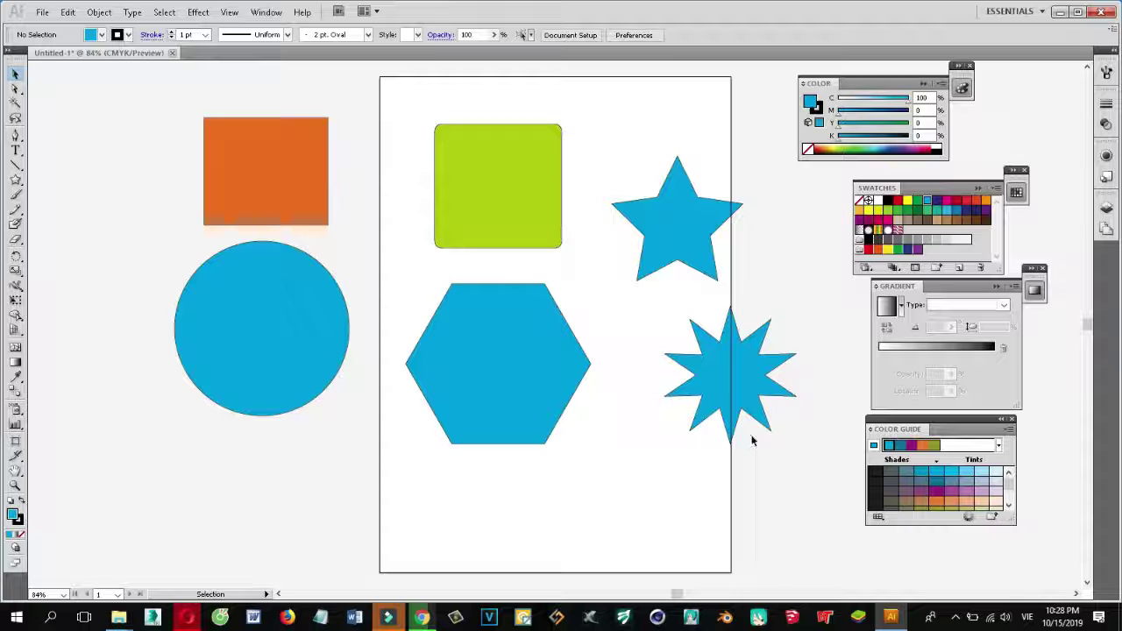
pyautogui.moveTo(741, 430); pyautogui.dragTo(703, 430)
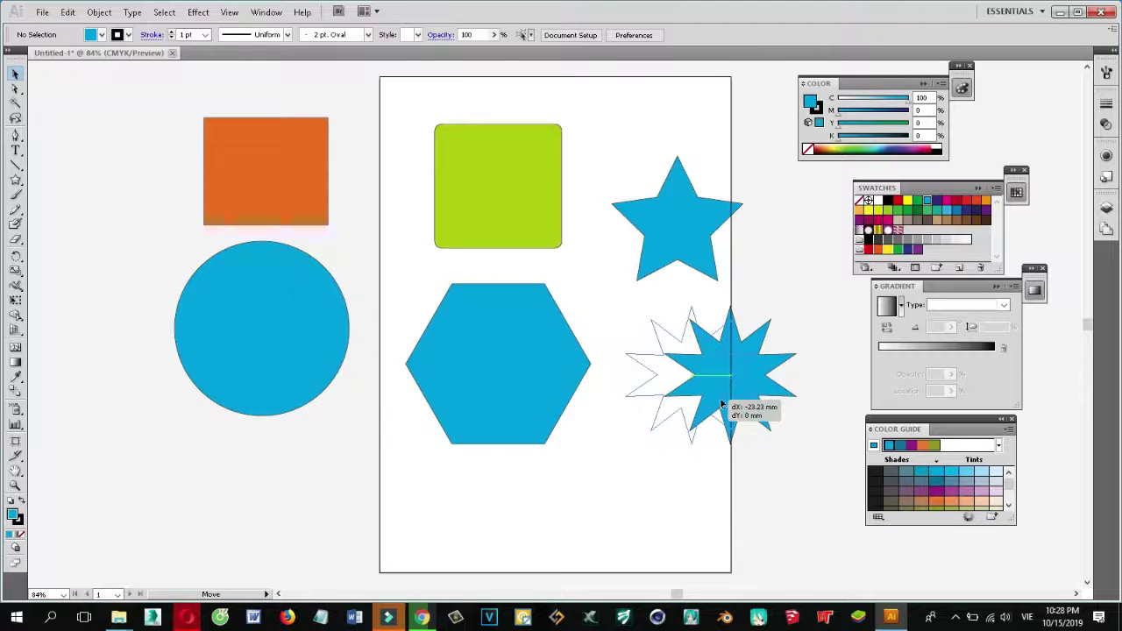
pyautogui.click(784, 294)
pyautogui.moveTo(646, 237); pyautogui.dragTo(679, 183)
pyautogui.moveTo(698, 368); pyautogui.dragTo(712, 345)
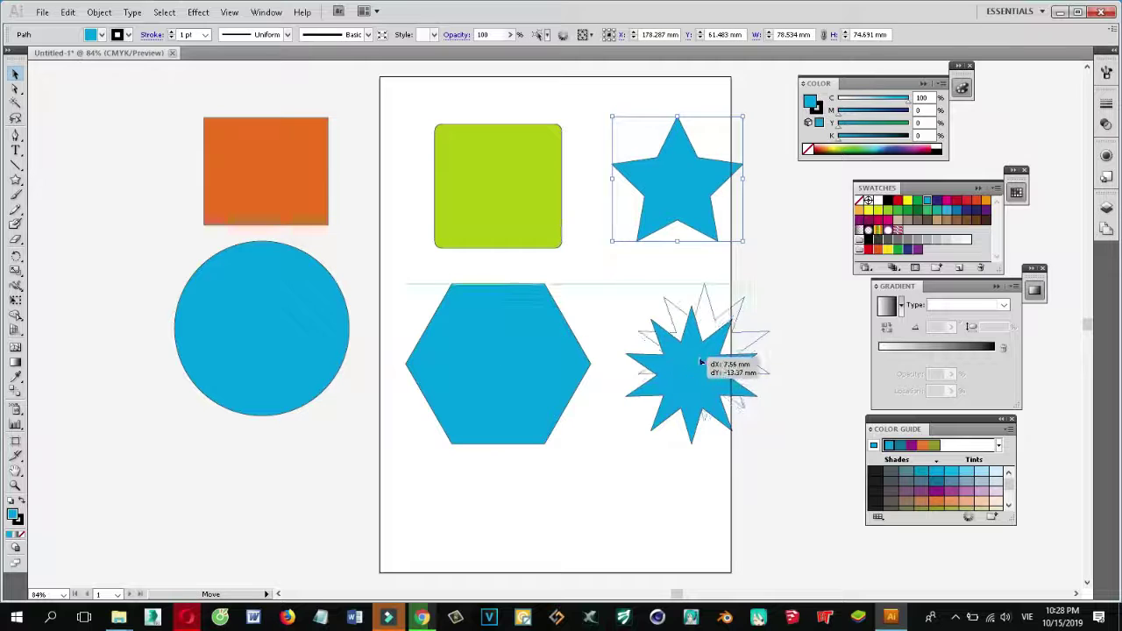
pyautogui.moveTo(488, 377); pyautogui.dragTo(479, 366)
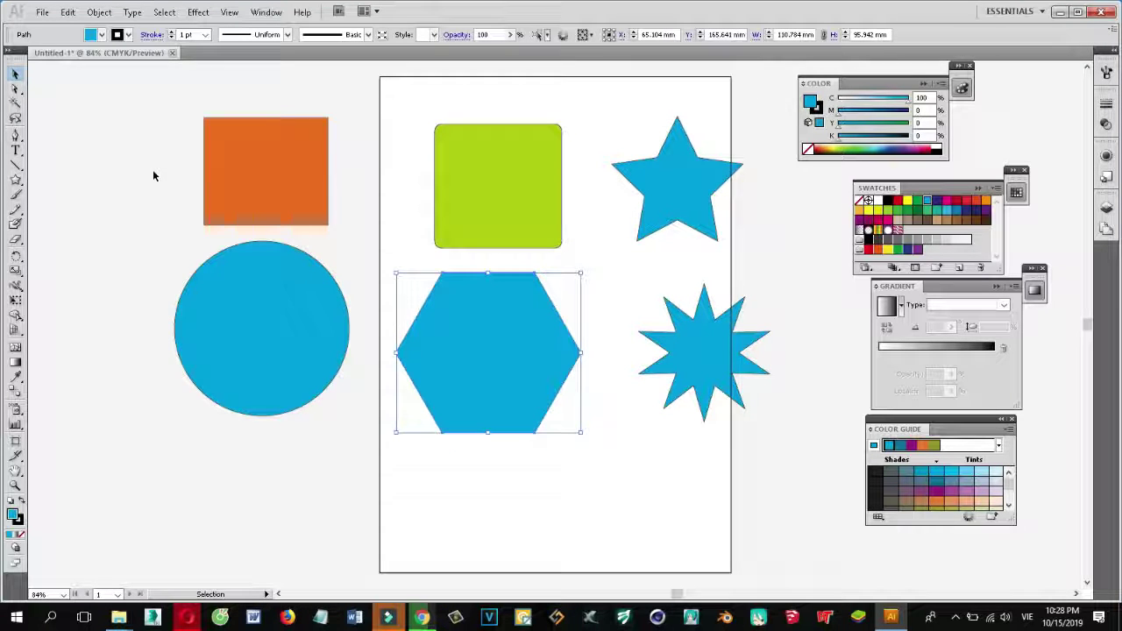
# Step: Move the green square top-left, pull the stars and hexagon closer, shift the circle left
pyautogui.click(313, 185)
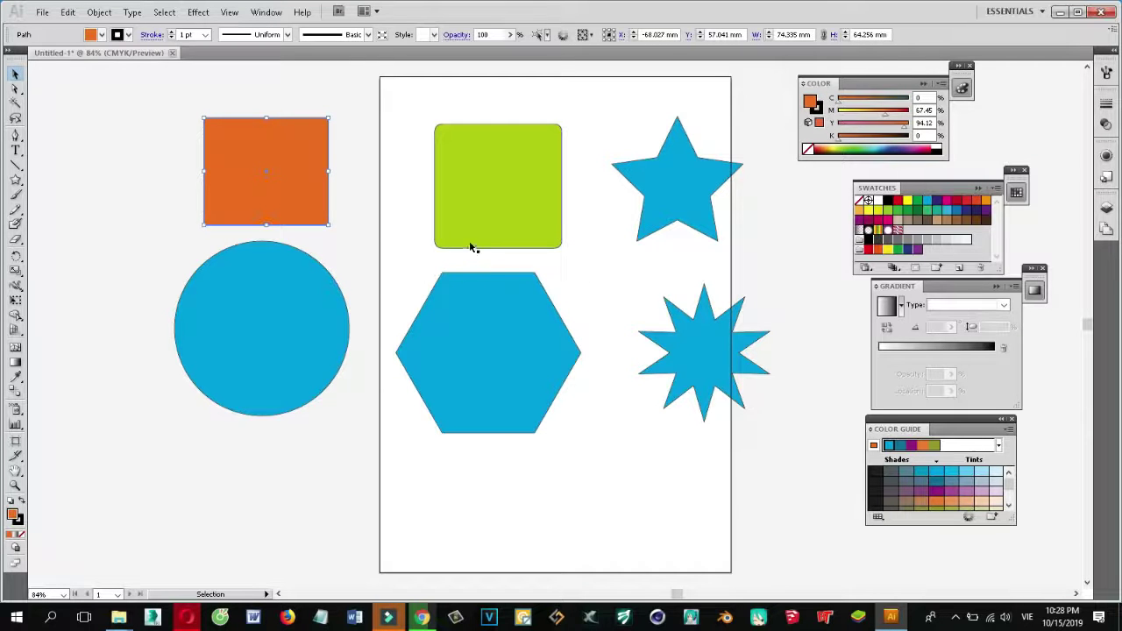
pyautogui.scroll(-3, 475, 231)
pyautogui.scroll(4, 476, 231)
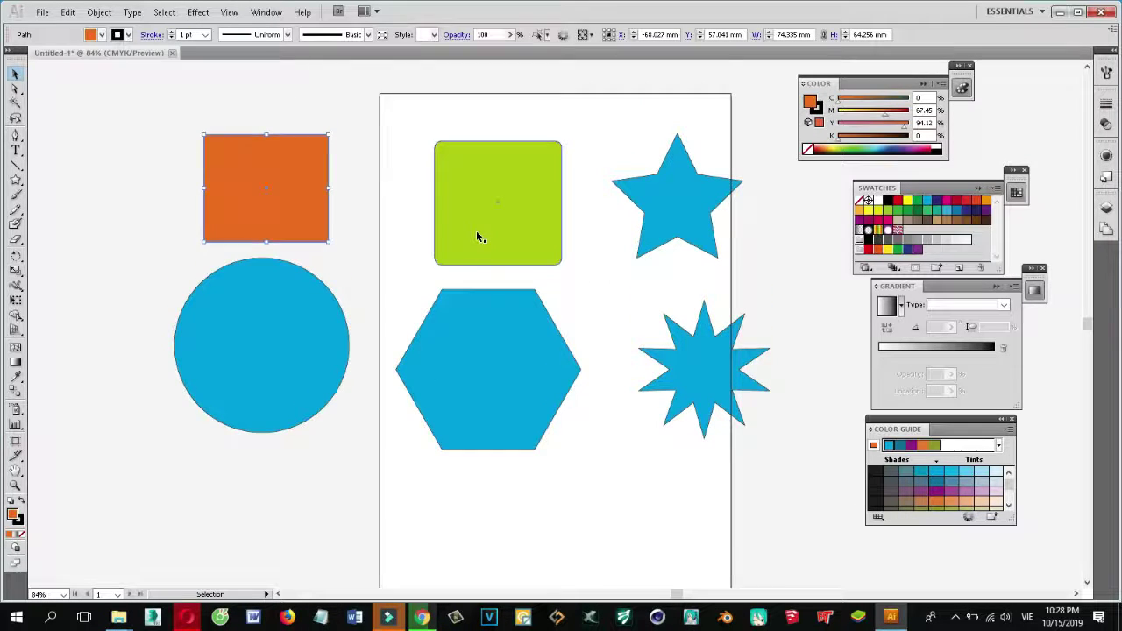
pyautogui.scroll(-3, 476, 230)
pyautogui.moveTo(478, 182); pyautogui.dragTo(427, 173)
pyautogui.moveTo(671, 155); pyautogui.dragTo(605, 153)
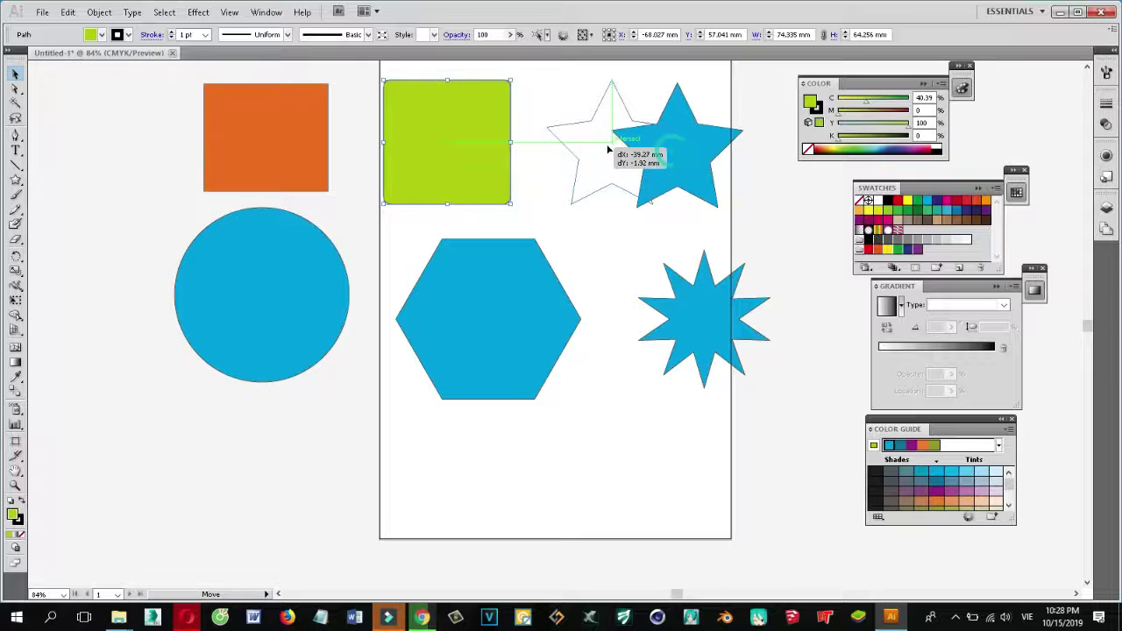
pyautogui.moveTo(705, 340); pyautogui.dragTo(701, 312)
pyautogui.moveTo(549, 330); pyautogui.dragTo(564, 320)
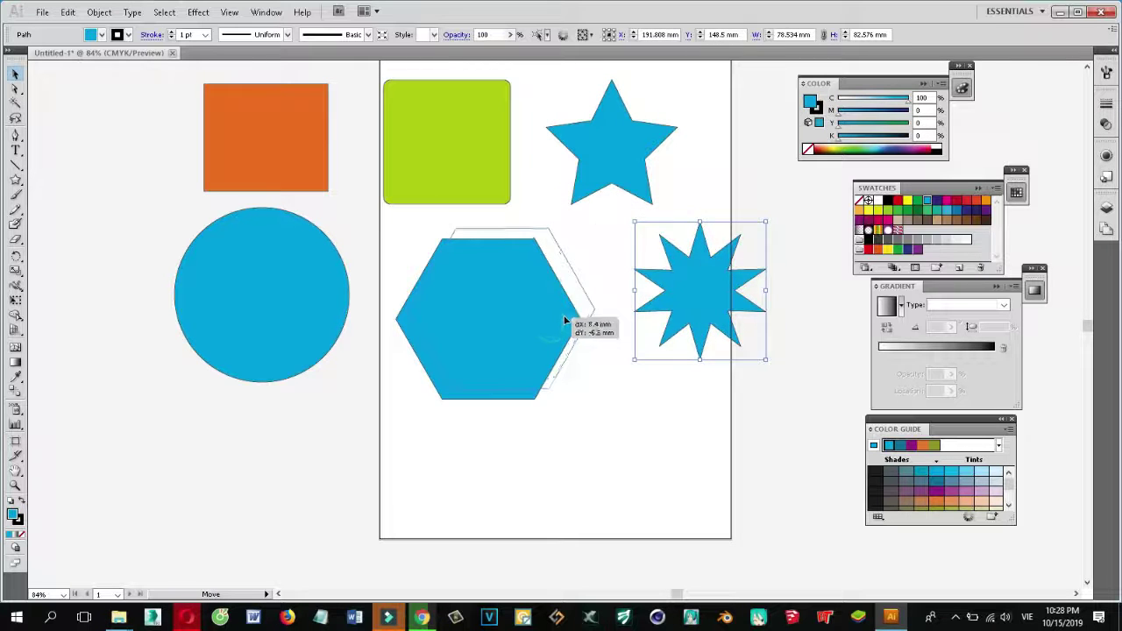
pyautogui.moveTo(277, 317); pyautogui.dragTo(154, 313)
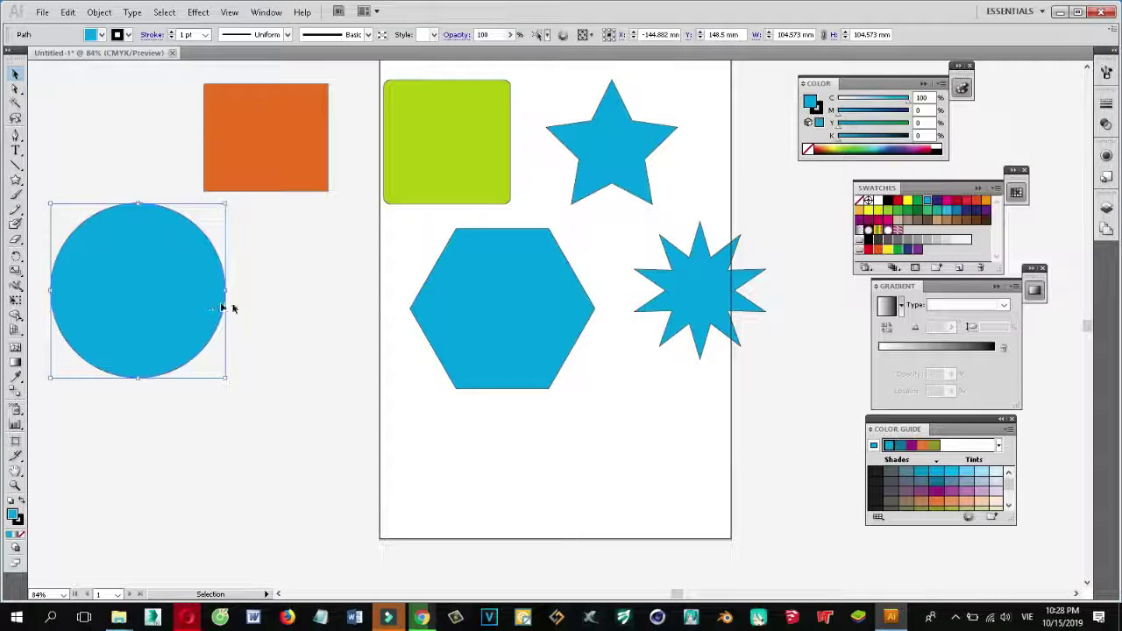
pyautogui.moveTo(184, 323)
pyautogui.mouseDown()
pyautogui.moveTo(163, 348)
pyautogui.moveTo(144, 348)
pyautogui.mouseUp()
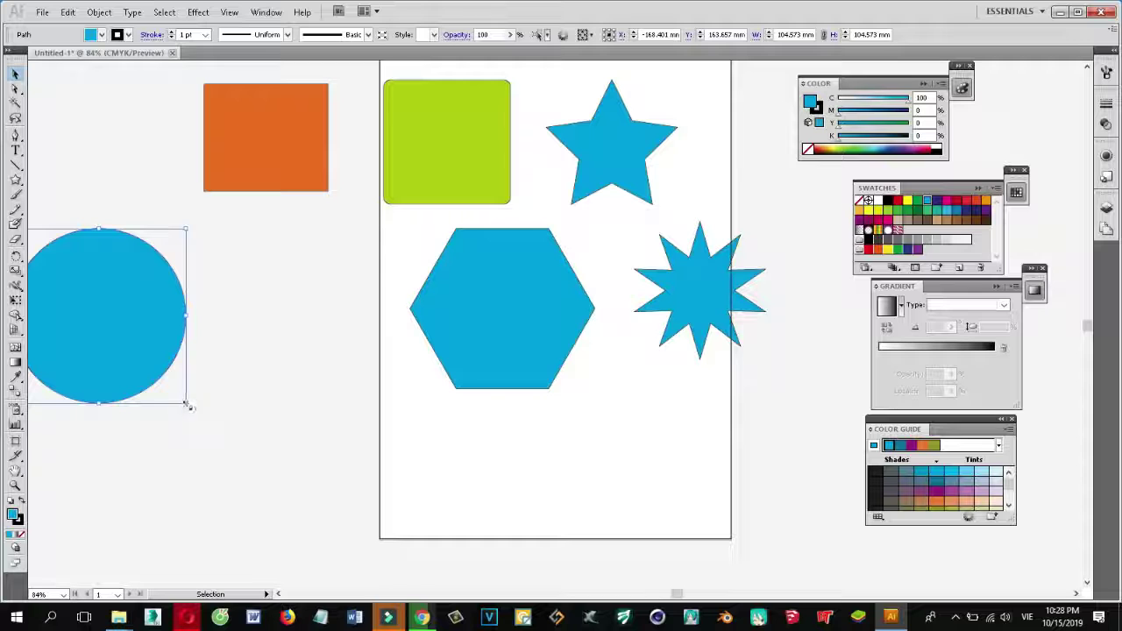
# Step: Shrink the cyan circle, duplicate its row of three below, and select all six circles
pyautogui.moveTo(186, 405)
pyautogui.mouseDown()
pyautogui.moveTo(87, 306)
pyautogui.moveTo(292, 309)
pyautogui.mouseUp()
pyautogui.moveTo(343, 368); pyautogui.dragTo(66, 262)
pyautogui.moveTo(180, 288); pyautogui.dragTo(182, 376)
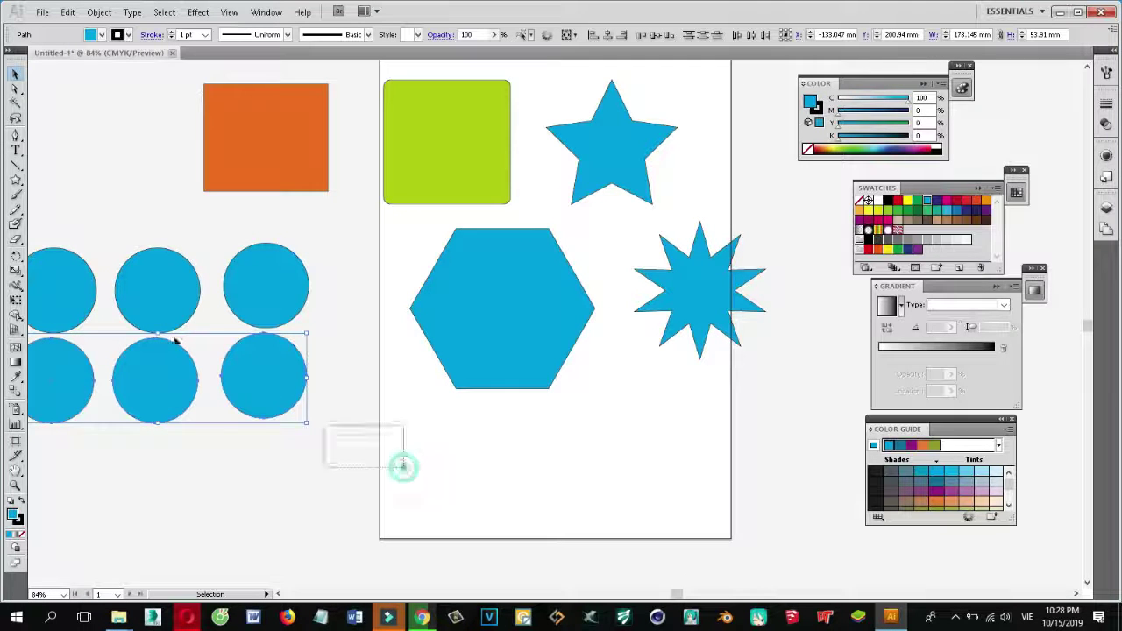
pyautogui.moveTo(403, 466); pyautogui.dragTo(87, 243)
pyautogui.moveTo(157, 312); pyautogui.dragTo(177, 475)
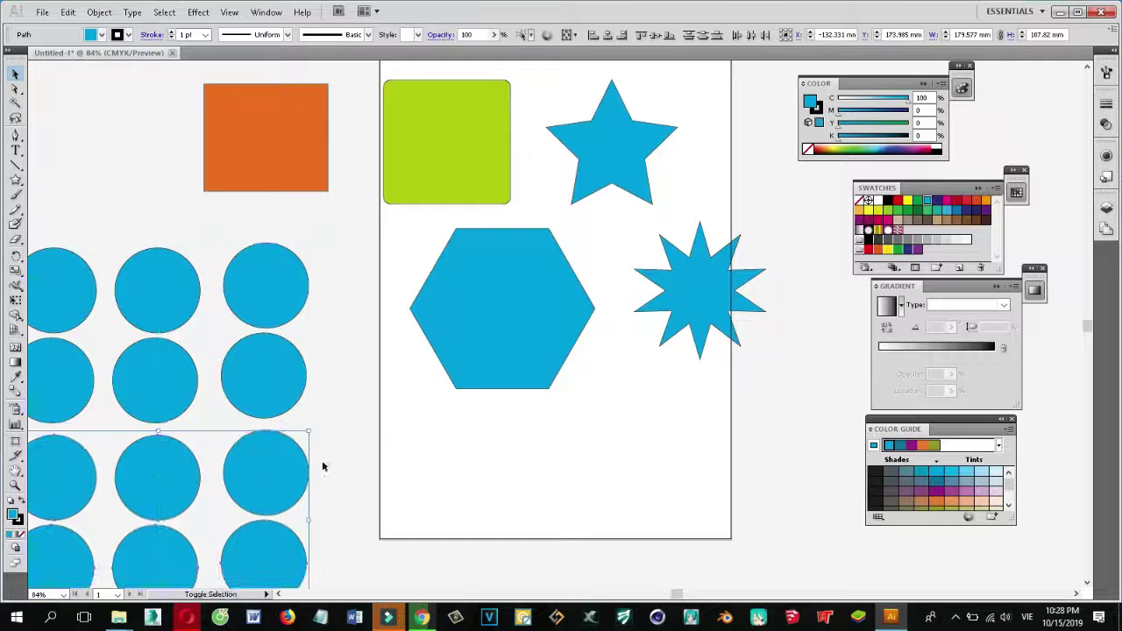
pyautogui.press('a')
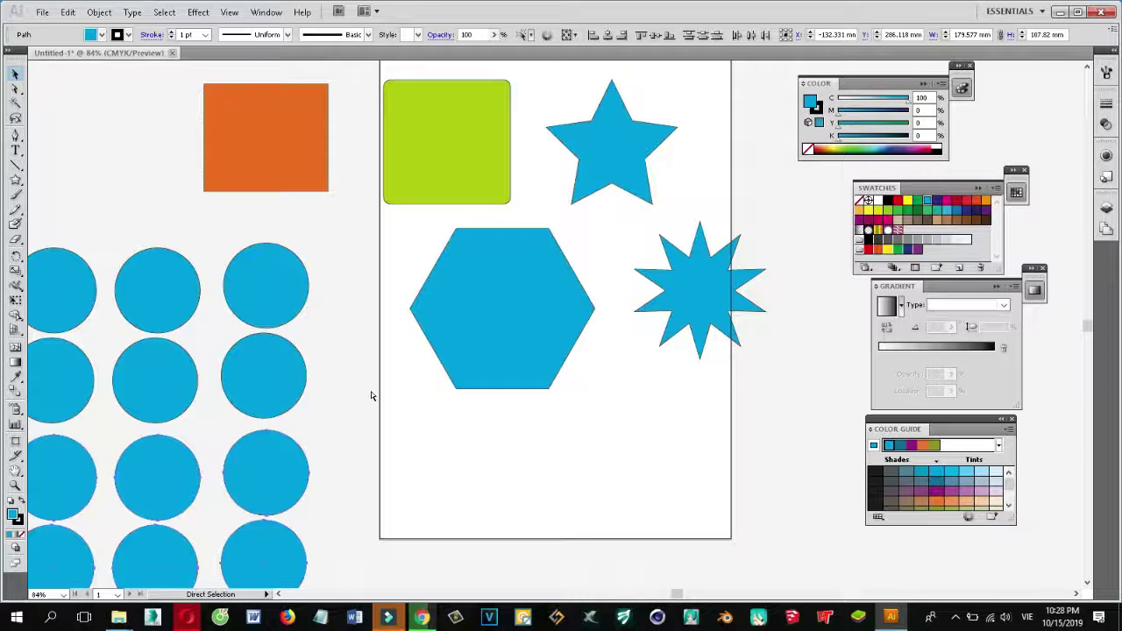
pyautogui.hotkey('ctrl', '-')
pyautogui.hotkey('ctrl', '-')
pyautogui.press('v')
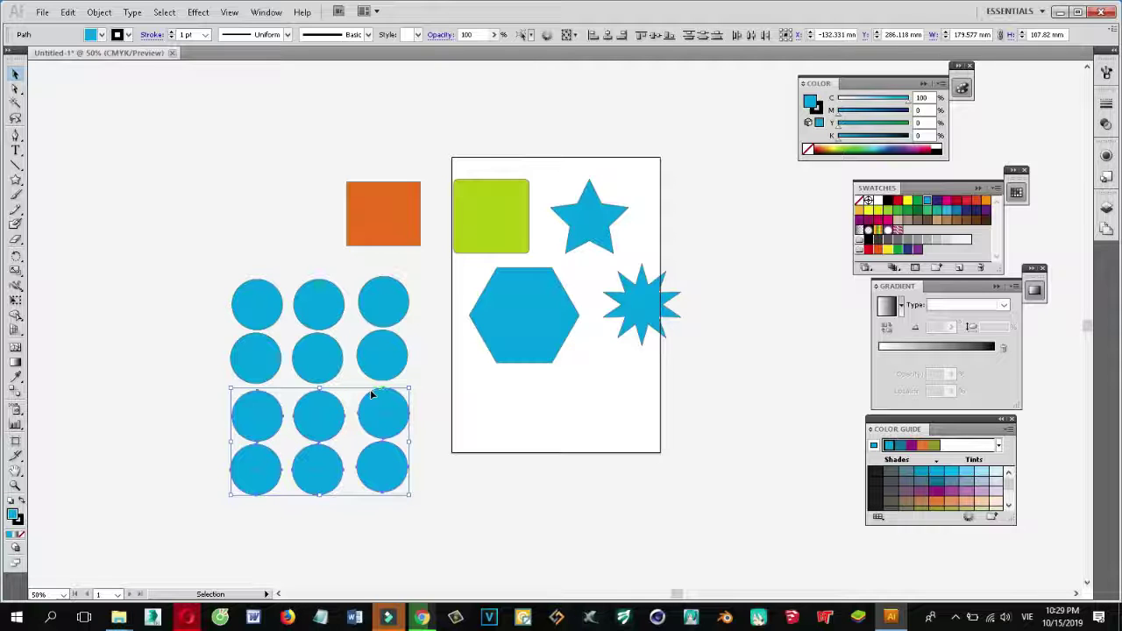
pyautogui.press('a')
pyautogui.hotkey('ctrl', '+')
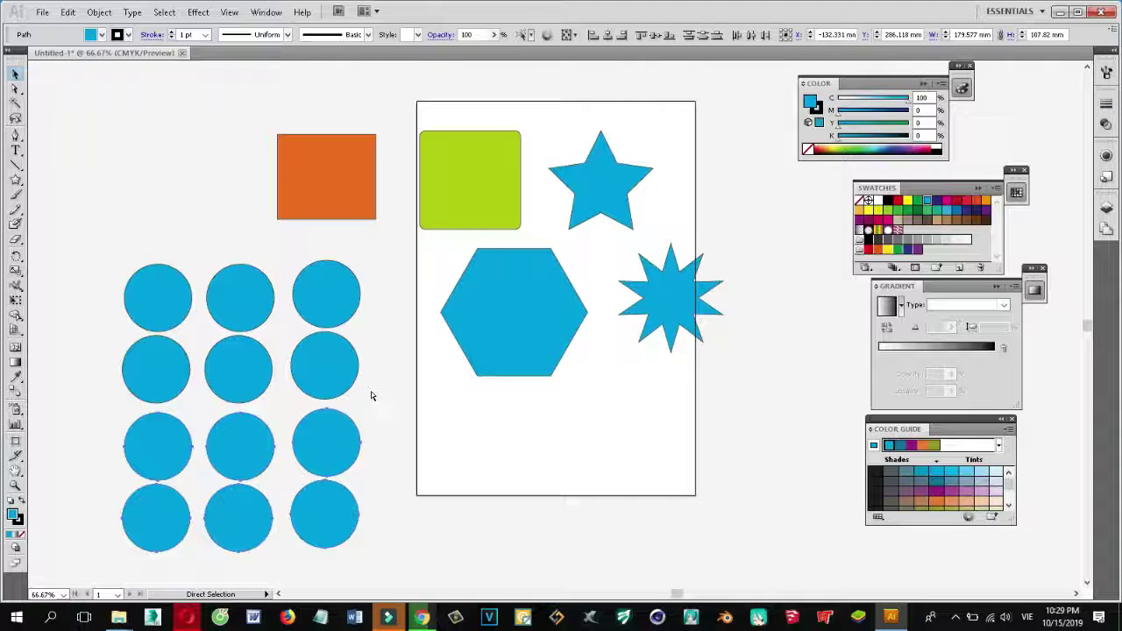
pyautogui.hotkey('ctrl', '+')
pyautogui.hotkey('ctrl', '+')
pyautogui.hotkey('ctrl', '+')
pyautogui.hotkey('ctrl', '-')
pyautogui.hotkey('ctrl', '-')
pyautogui.hotkey('ctrl', '-')
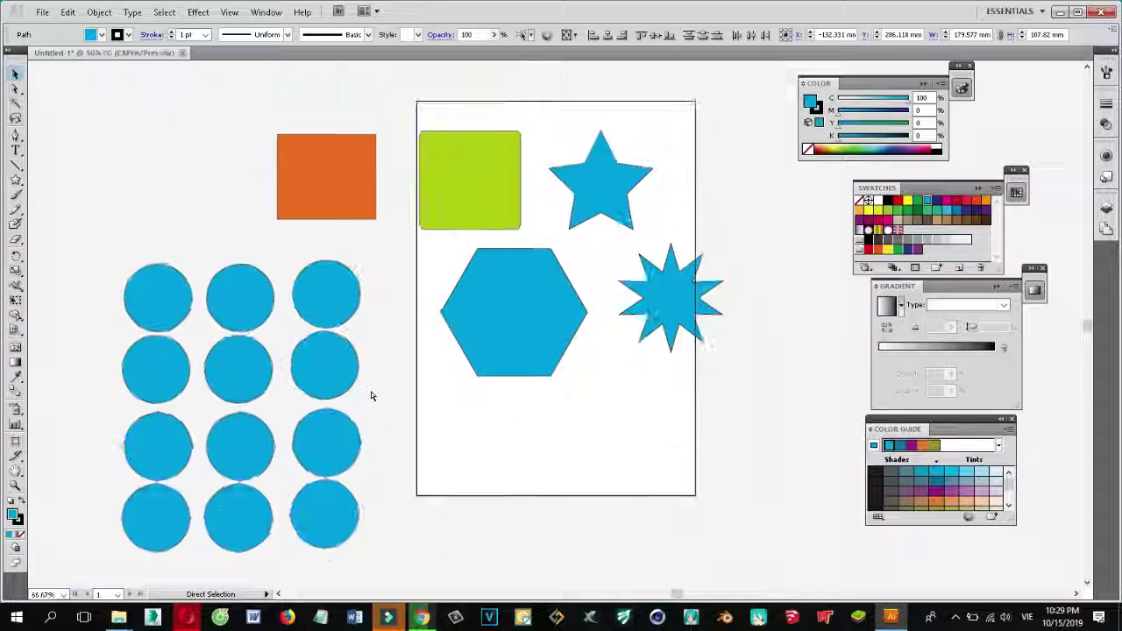
pyautogui.hotkey('ctrl', '-')
pyautogui.hotkey('ctrl', '-')
pyautogui.hotkey('ctrl', '-')
pyautogui.hotkey('ctrl', '-')
pyautogui.hotkey('ctrl', '-')
pyautogui.hotkey('ctrl', '+')
pyautogui.hotkey('ctrl', '+')
pyautogui.hotkey('ctrl', '+')
pyautogui.hotkey('ctrl', '+')
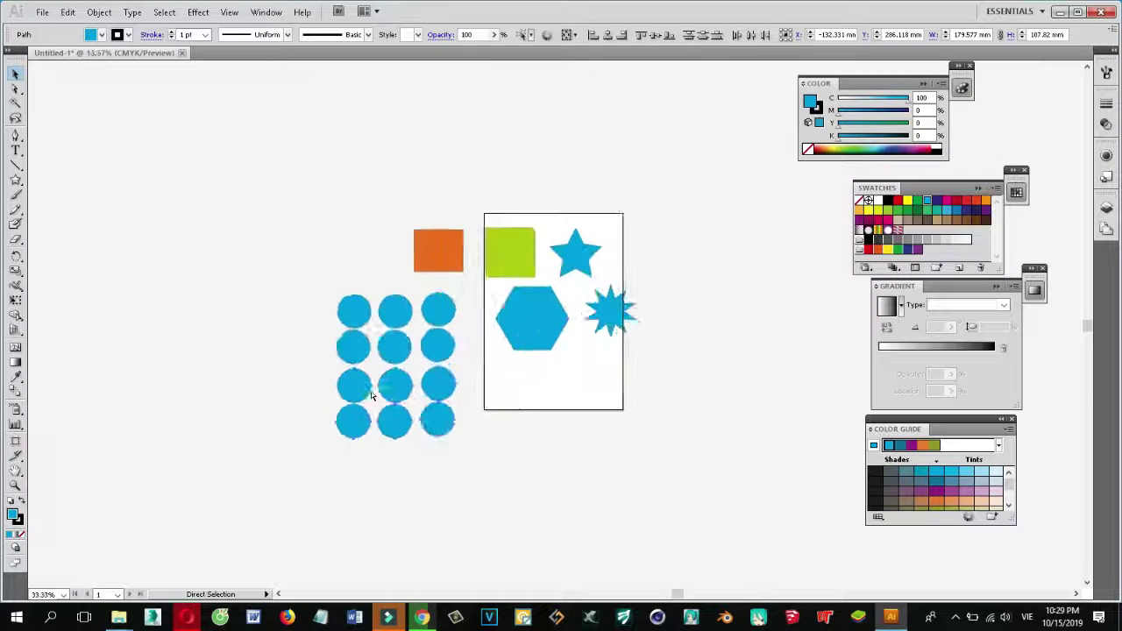
pyautogui.hotkey('ctrl', '+')
pyautogui.hotkey('ctrl', '+')
pyautogui.hotkey('ctrl', '-')
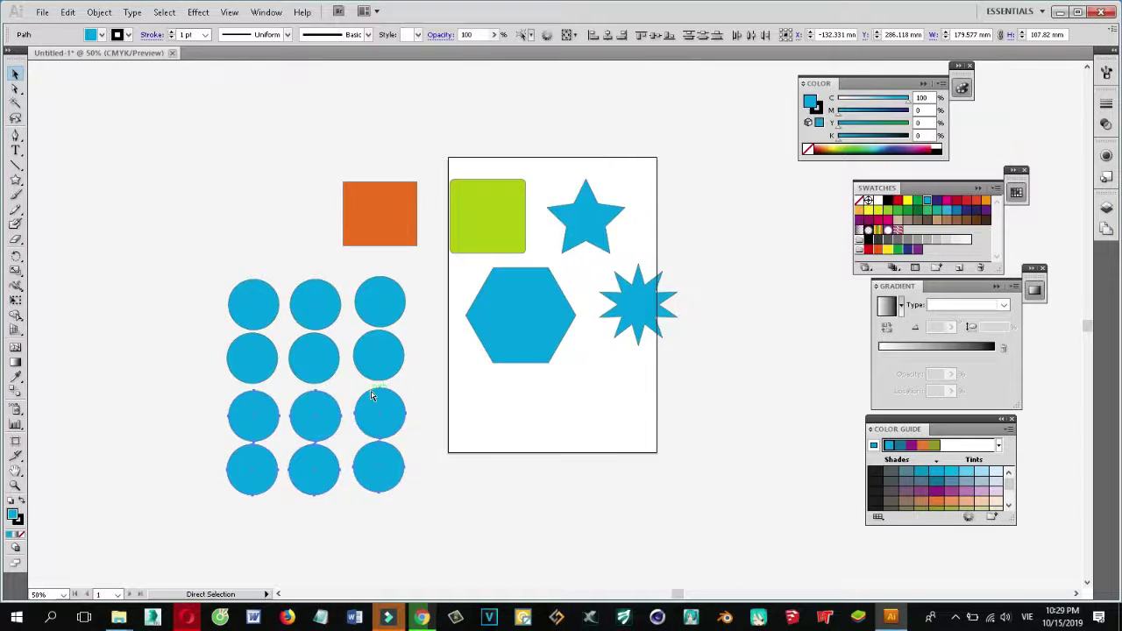
pyautogui.hotkey('ctrl', '-')
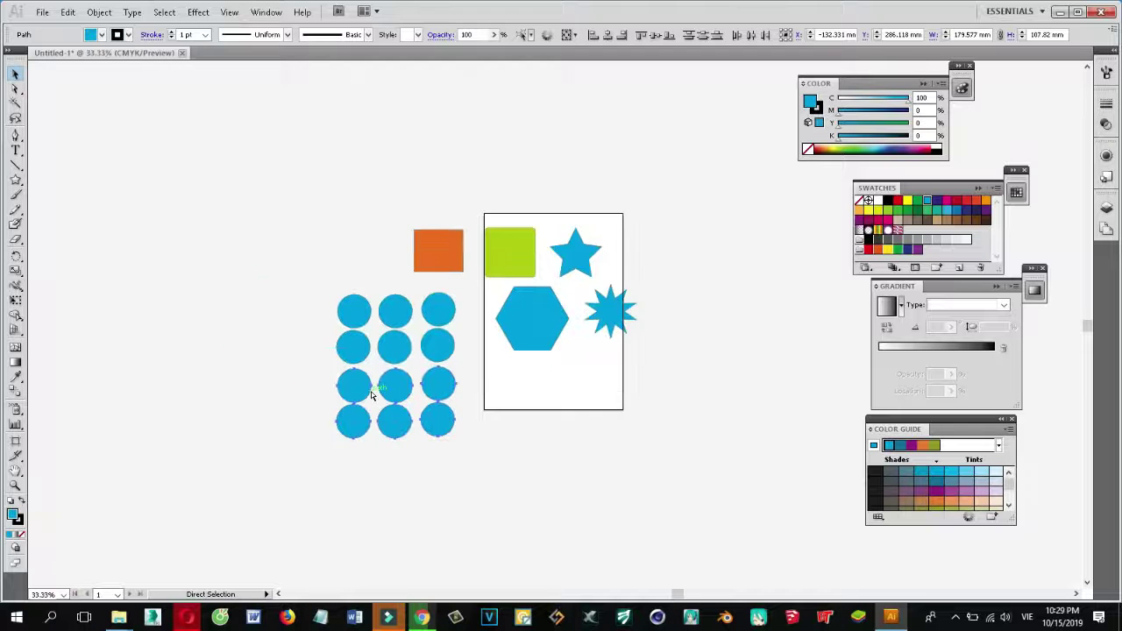
pyautogui.hotkey('ctrl', '-')
pyautogui.hotkey('ctrl', '-')
pyautogui.hotkey('ctrl', '-')
pyautogui.hotkey('ctrl', '+')
pyautogui.hotkey('ctrl', '+')
pyautogui.hotkey('ctrl', '+')
pyautogui.hotkey('ctrl', '+')
pyautogui.hotkey('ctrl', '+')
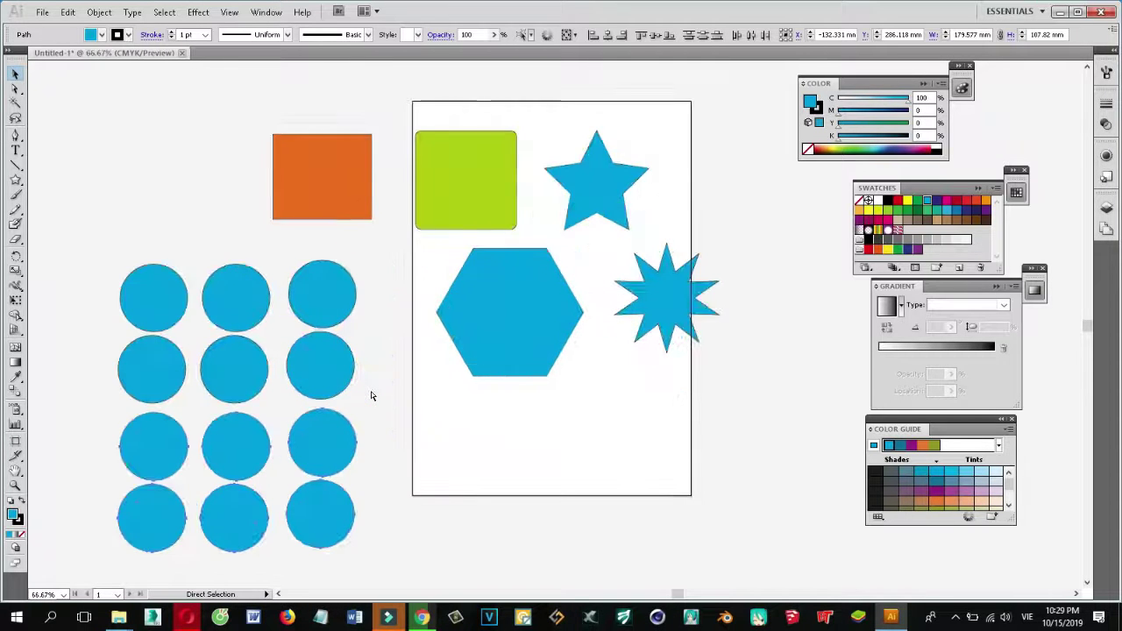
pyautogui.hotkey('ctrl', '-')
pyautogui.hotkey('ctrl', '-')
pyautogui.hotkey('ctrl', '-')
pyautogui.hotkey('ctrl', '-')
pyautogui.hotkey('ctrl', '-')
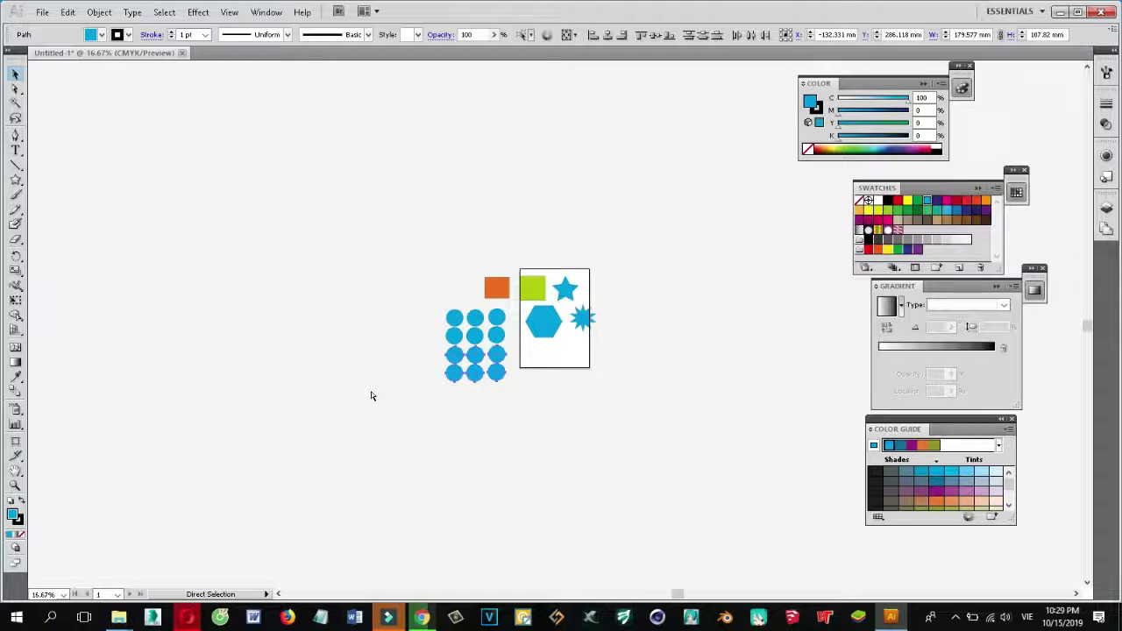
pyautogui.hotkey('ctrl', '+')
pyautogui.hotkey('ctrl', '+')
pyautogui.hotkey('ctrl', '+')
pyautogui.hotkey('ctrl', '+')
pyautogui.hotkey('ctrl', '+')
pyautogui.hotkey('ctrl', '+')
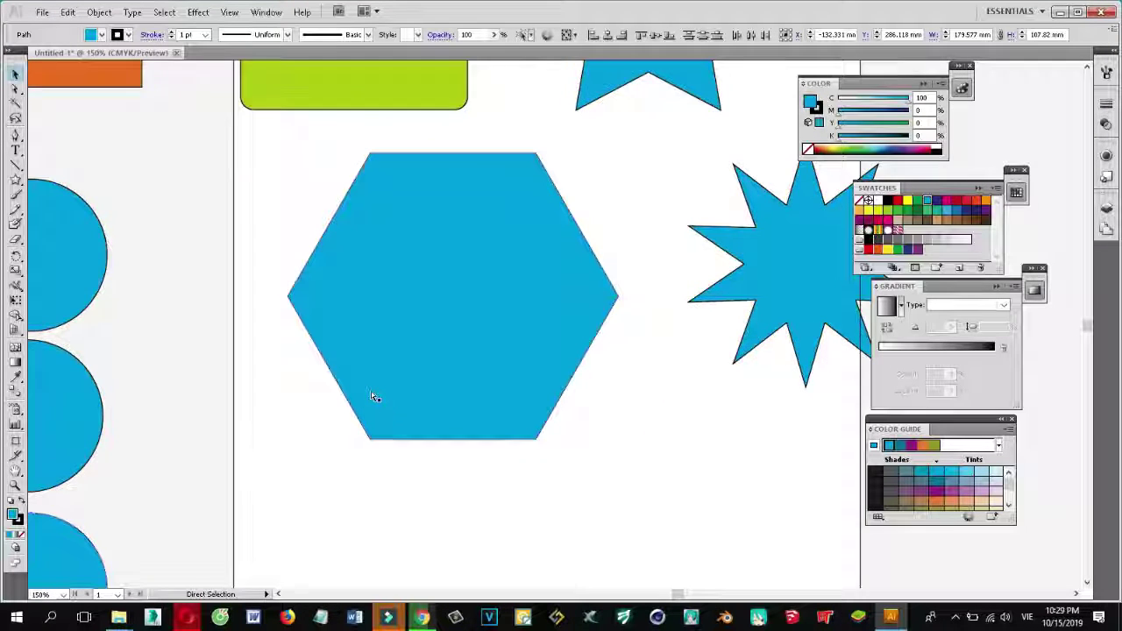
pyautogui.hotkey('ctrl', '+')
pyautogui.hotkey('ctrl', '+')
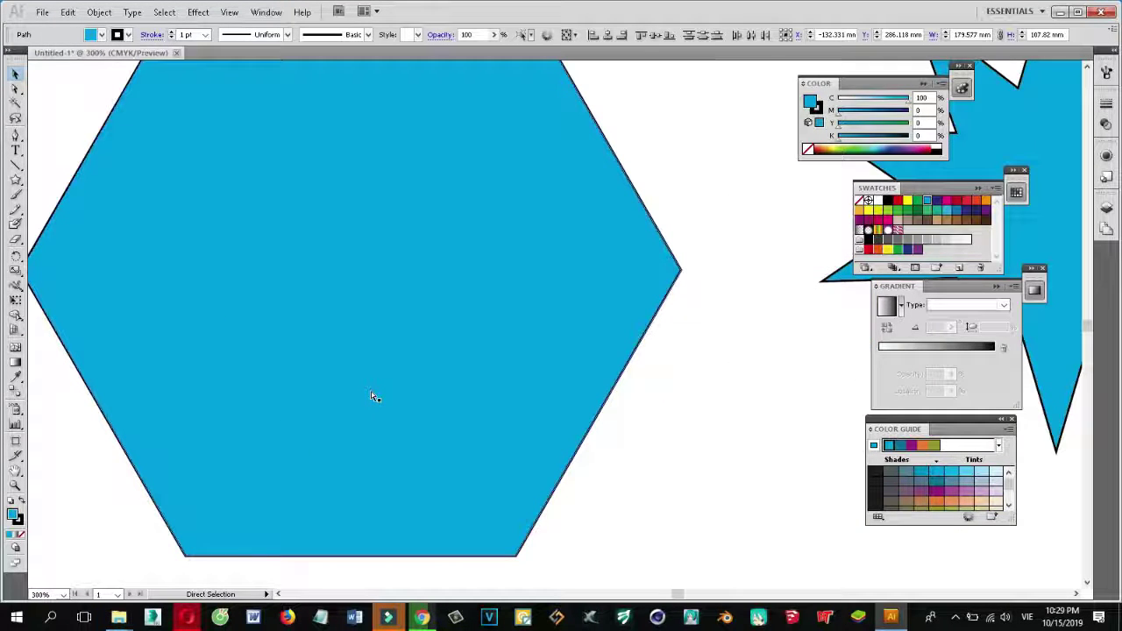
pyautogui.hotkey('ctrl', '-')
pyautogui.hotkey('ctrl', '-')
pyautogui.hotkey('ctrl', '-')
pyautogui.hotkey('ctrl', '-')
pyautogui.hotkey('ctrl', '-')
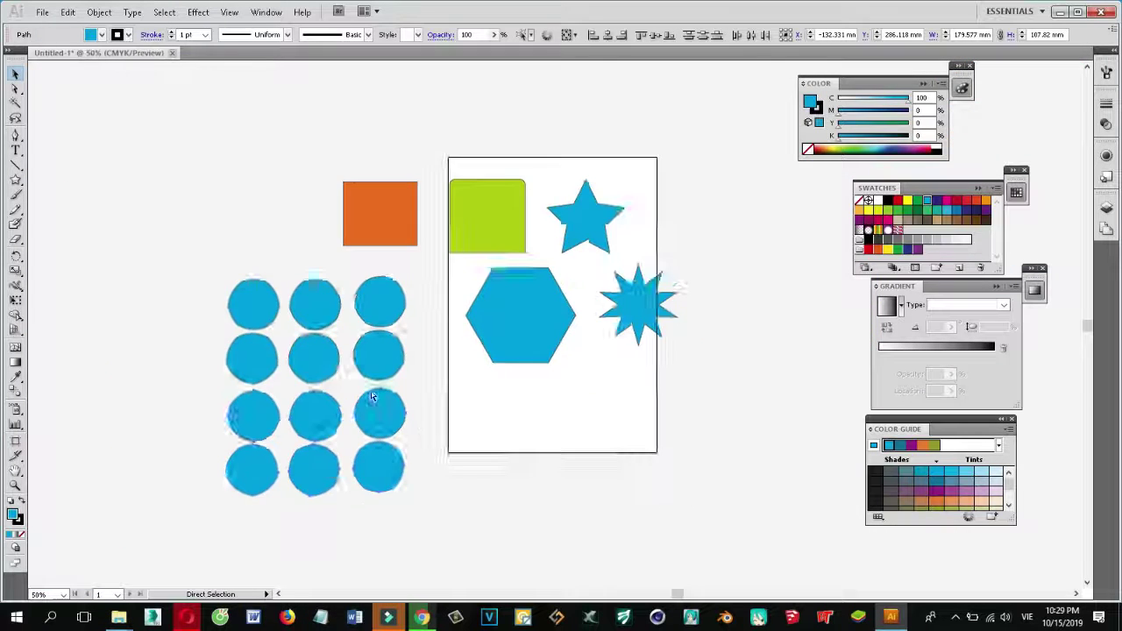
pyautogui.hotkey('ctrl', '+')
pyautogui.hotkey('ctrl', '+')
pyautogui.hotkey('ctrl', '+')
pyautogui.hotkey('ctrl', '+')
pyautogui.hotkey('ctrl', '-')
pyautogui.hotkey('ctrl', '-')
pyautogui.hotkey('ctrl', '-')
pyautogui.hotkey('ctrl', '-')
pyautogui.hotkey('ctrl', '-')
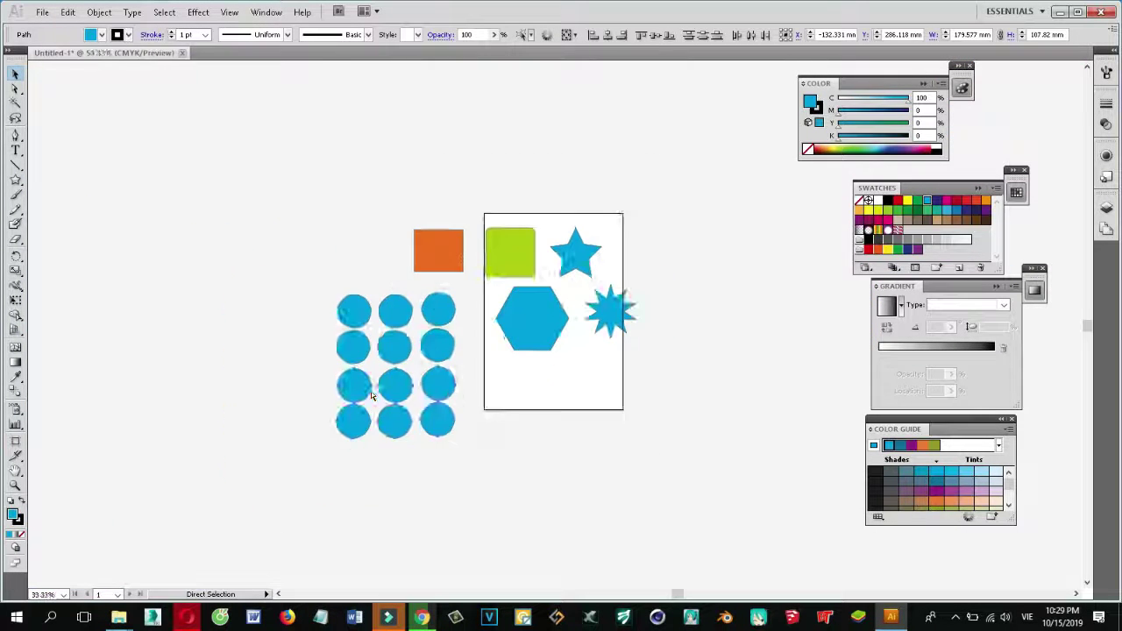
pyautogui.hotkey('ctrl', '+')
pyautogui.hotkey('ctrl', '+')
pyautogui.hotkey('ctrl', '+')
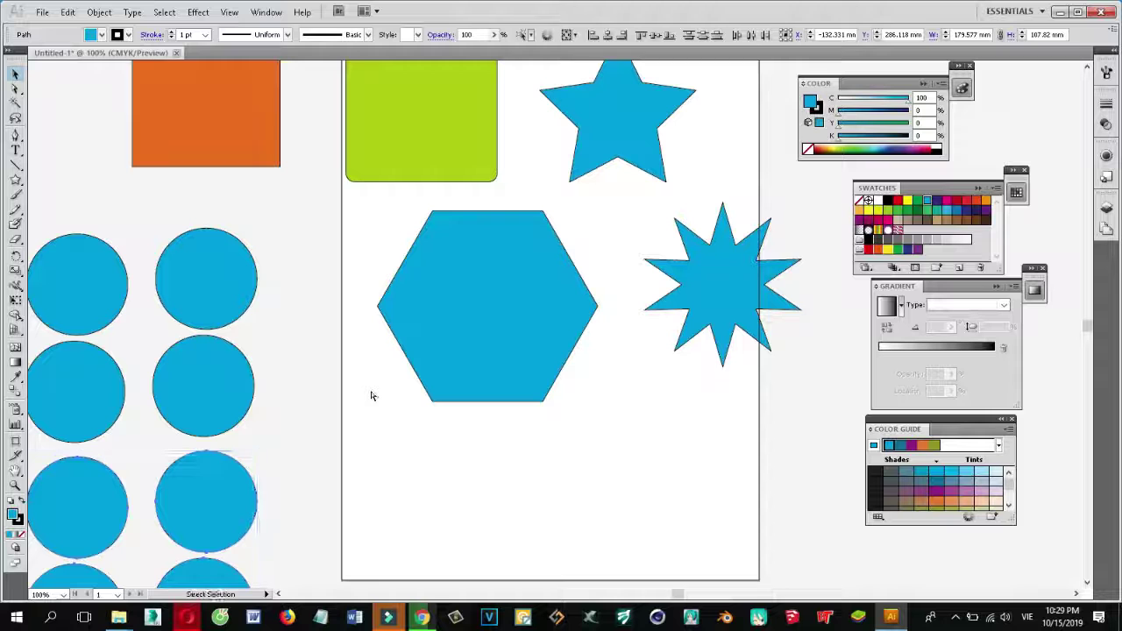
pyautogui.hotkey('ctrl', '-')
pyautogui.hotkey('ctrl', '-')
pyautogui.hotkey('ctrl', '-')
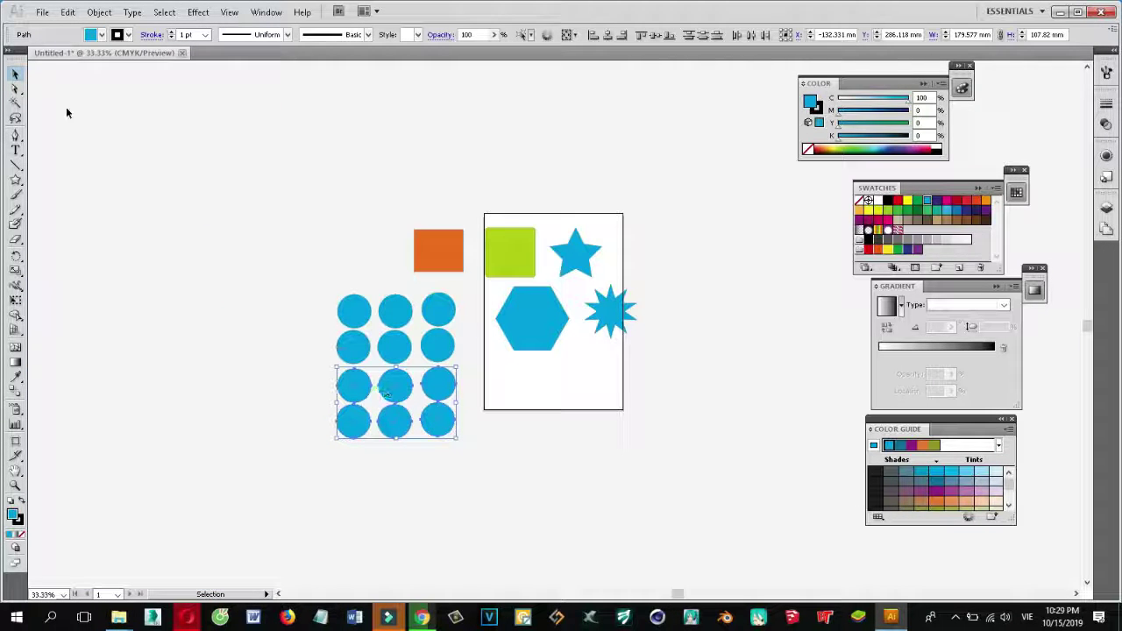
# Step: Deselect the circles, zoom to 100%, and pan around to review every shape on the page
pyautogui.click(235, 210)
pyautogui.scroll(3, 536, 396)
pyautogui.scroll(-4, 539, 390)
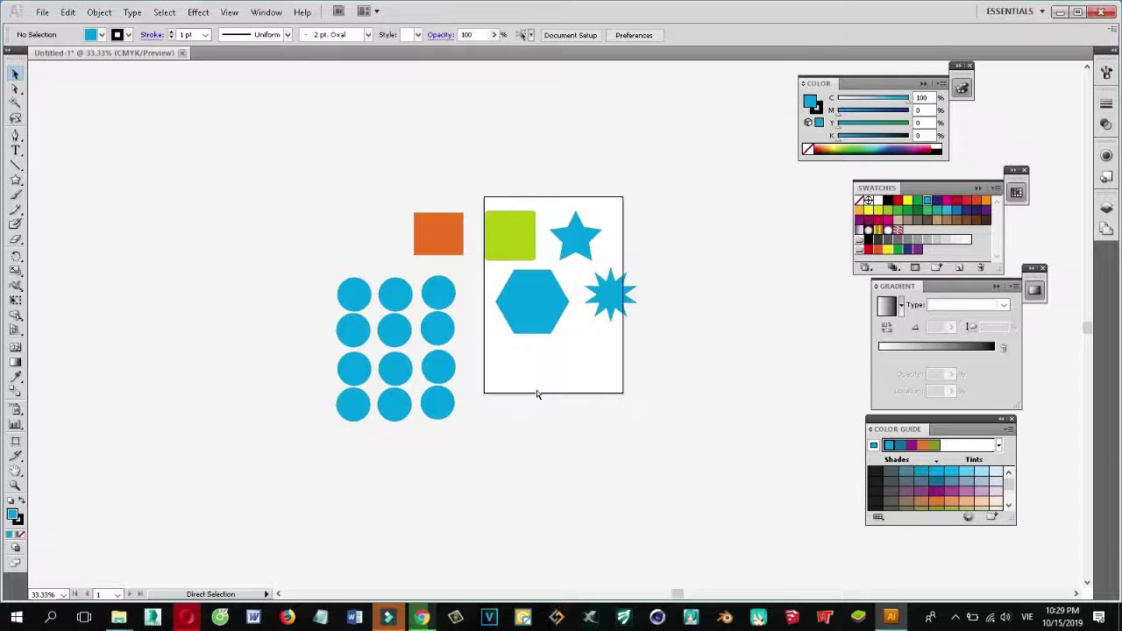
pyautogui.hotkey('ctrl', '+')
pyautogui.hotkey('ctrl', '+')
pyautogui.hotkey('ctrl', '+')
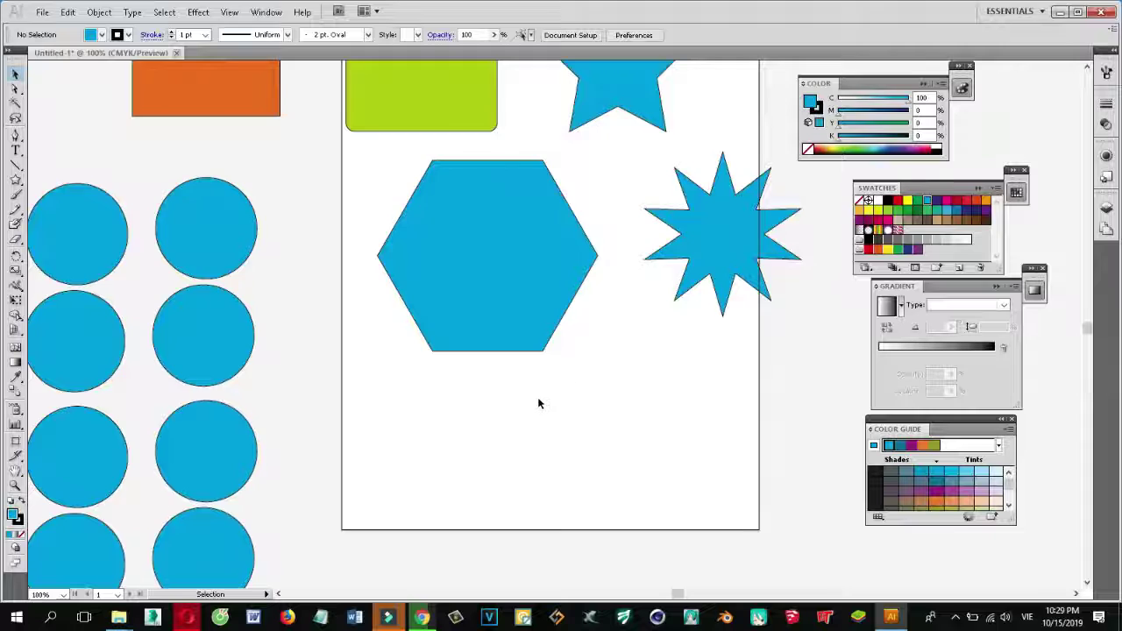
pyautogui.moveTo(538, 400); pyautogui.dragTo(476, 292)
pyautogui.moveTo(552, 337); pyautogui.dragTo(558, 392)
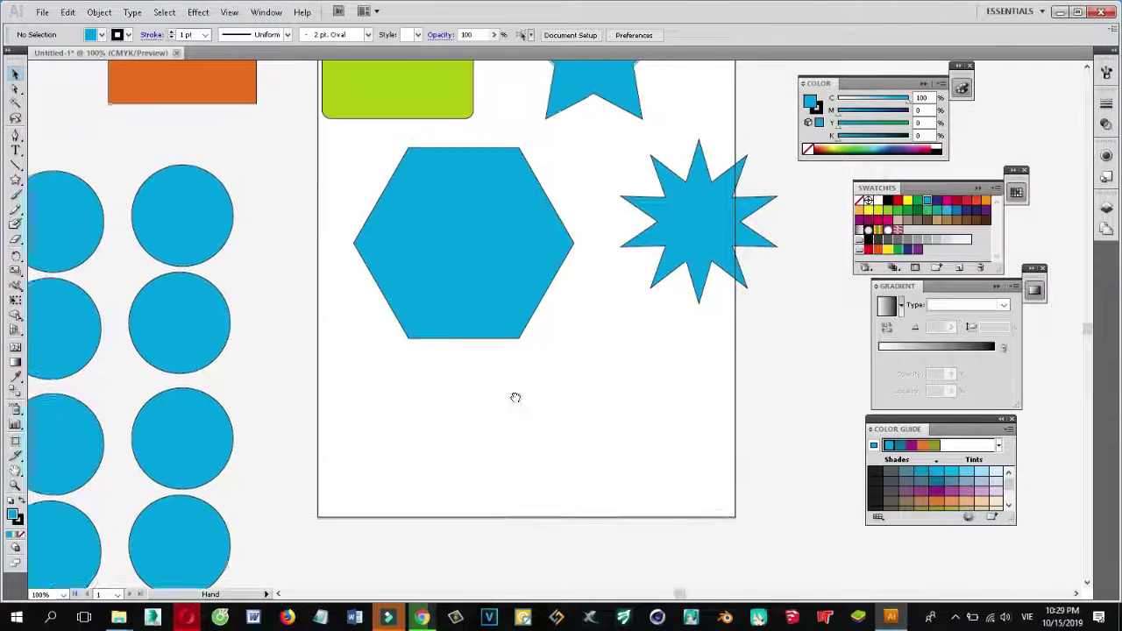
pyautogui.moveTo(508, 378)
pyautogui.mouseDown()
pyautogui.moveTo(413, 357)
pyautogui.moveTo(684, 377)
pyautogui.moveTo(471, 350)
pyautogui.mouseUp()
pyautogui.moveTo(566, 395); pyautogui.dragTo(714, 384)
pyautogui.scroll(-3, 714, 384)
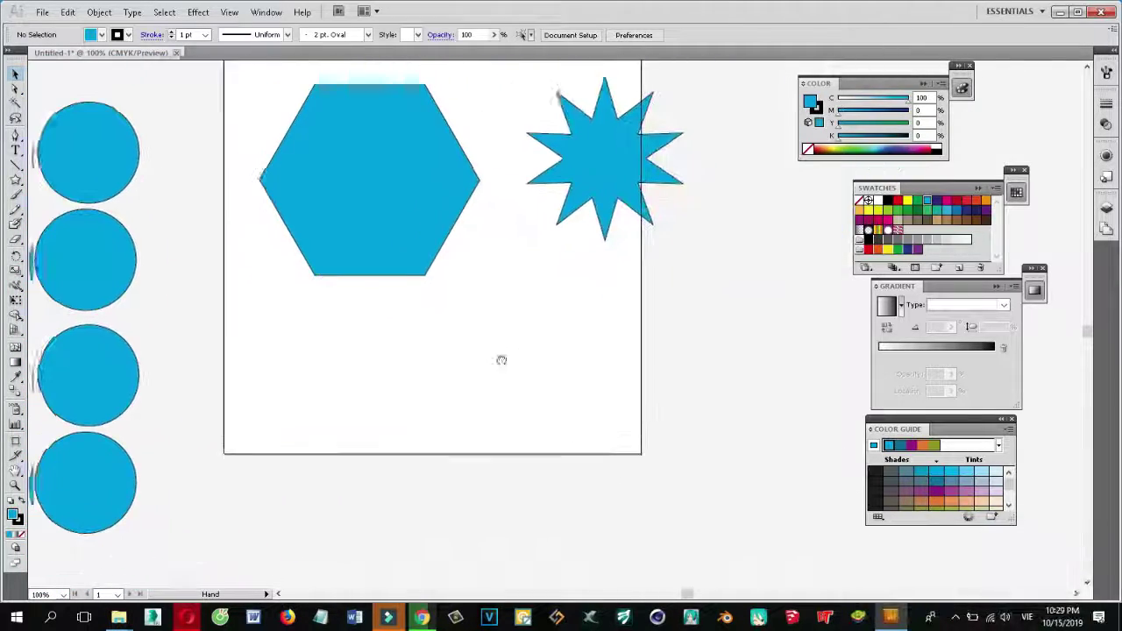
pyautogui.scroll(-2, 403, 238)
pyautogui.moveTo(440, 395); pyautogui.dragTo(338, 210)
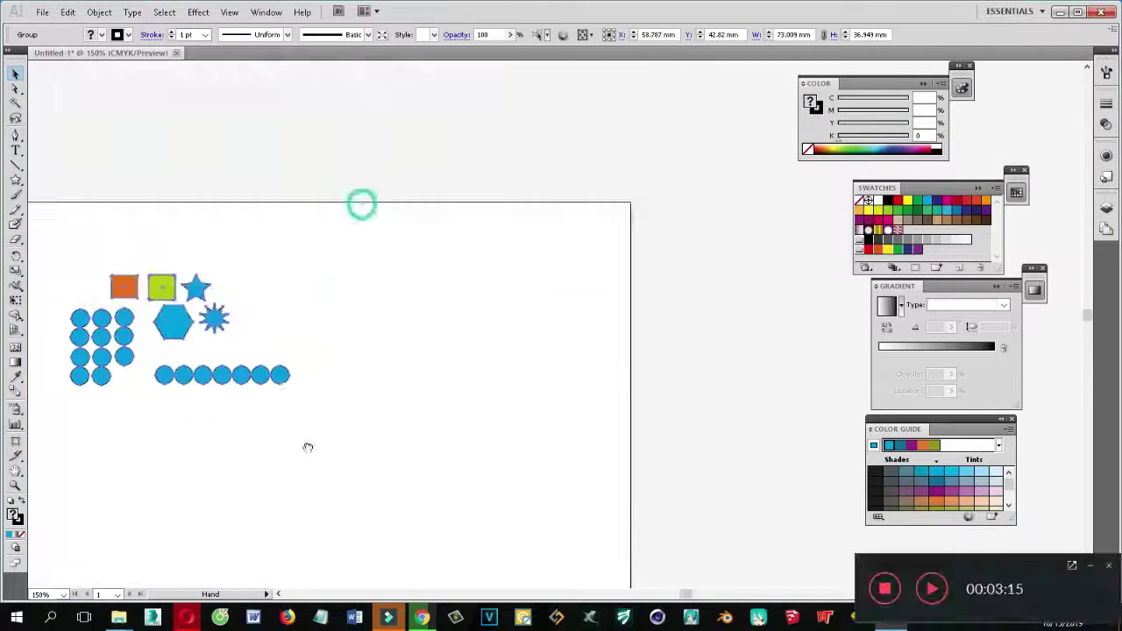
# Step: Type 'Siêu khuyến mãi những mặt hàng vào dịp cuối năm , giảm giá 100%' into the text frame
pyautogui.write('Siêu kh')
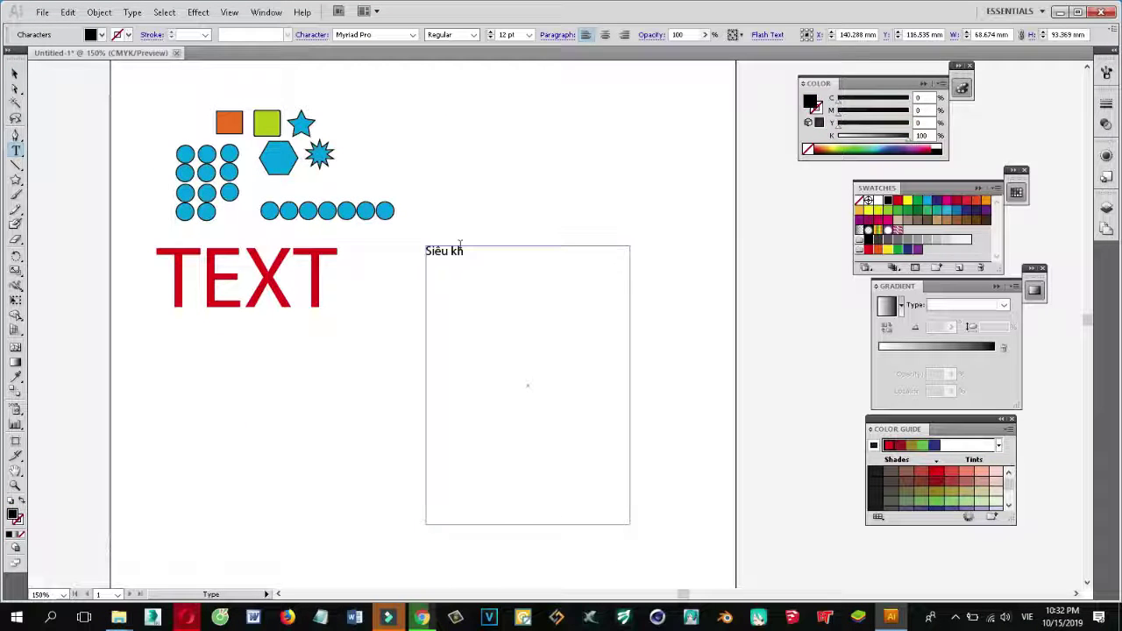
pyautogui.write('uyến mãi ')
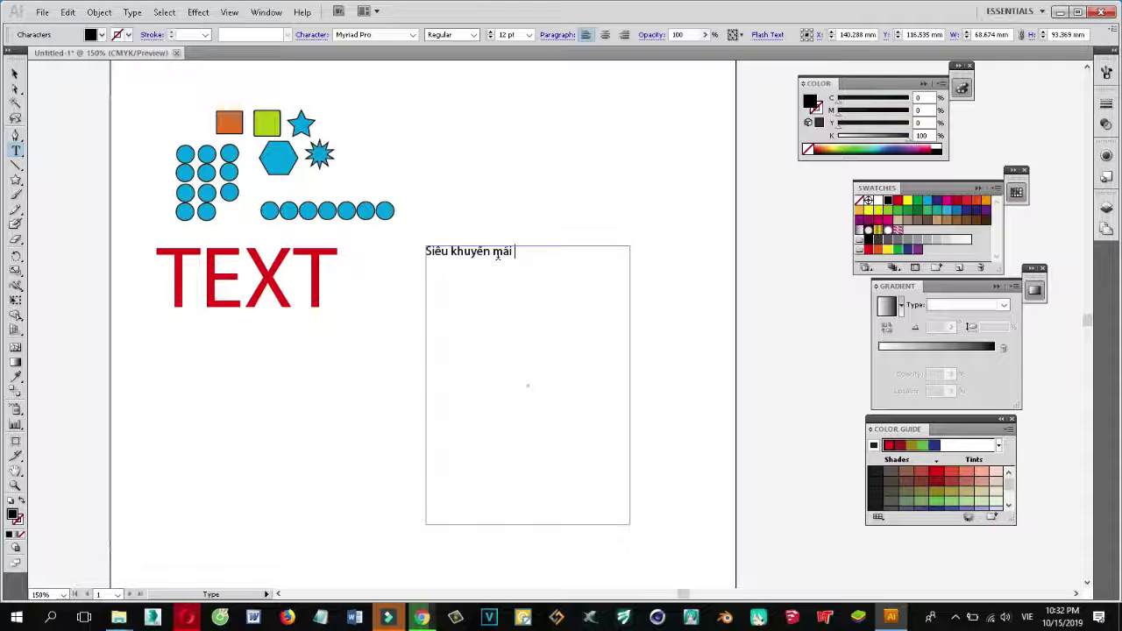
pyautogui.write('nh')
pyautogui.write(' ha')
pyautogui.write('ịp cuối n')
pyautogui.write('ă')
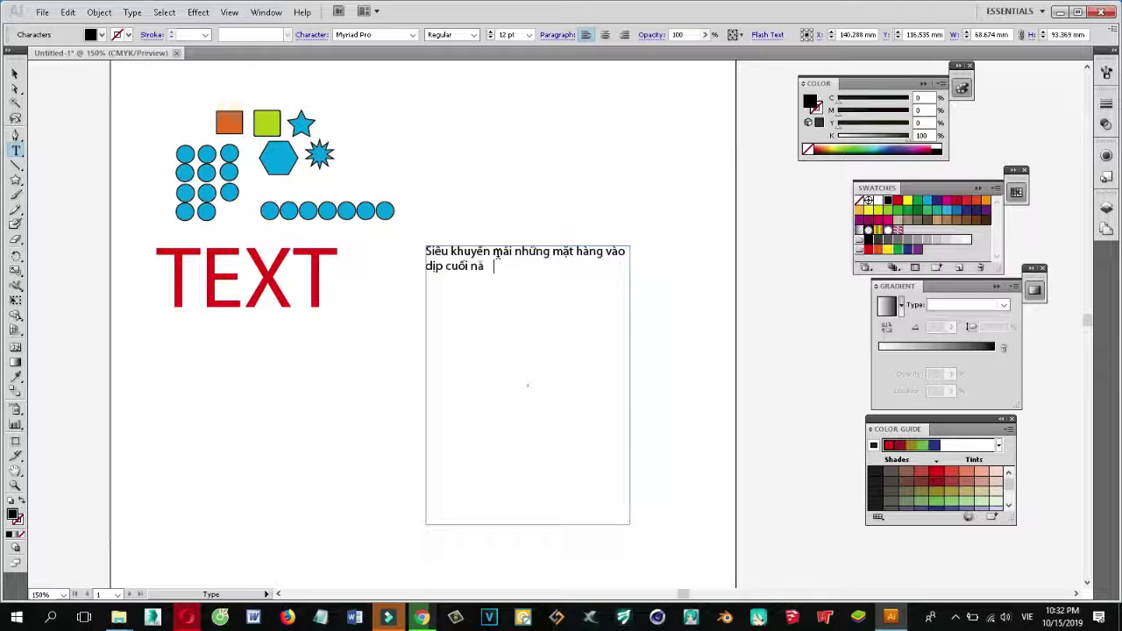
pyautogui.write(' , giảm giá 100%')
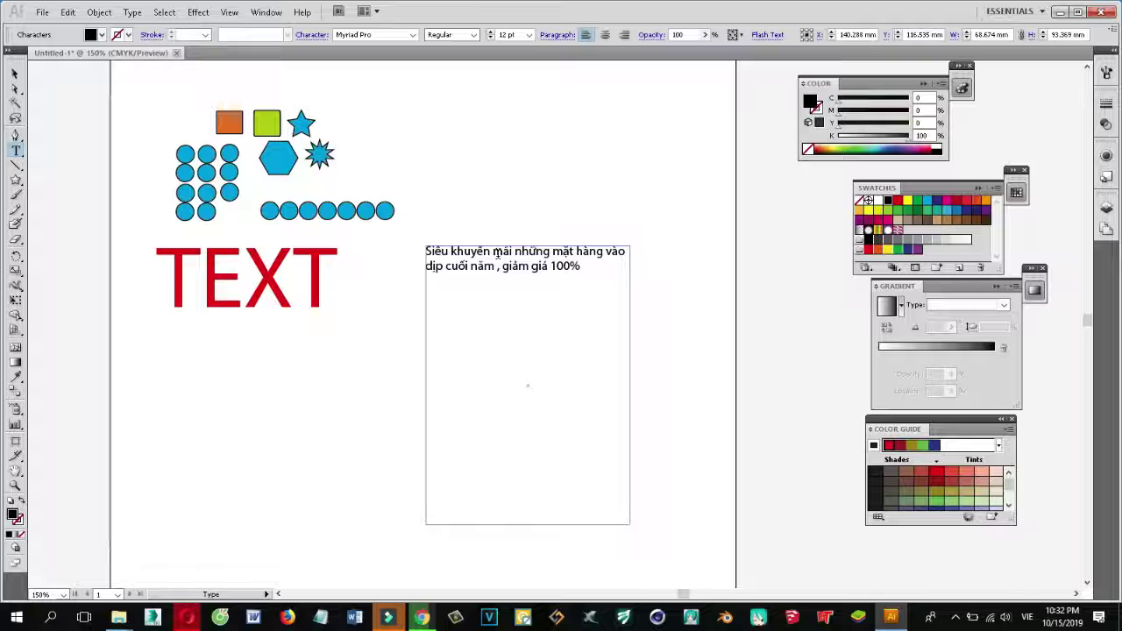
# Step: Paste the sentence repeatedly on new lines until the text frame overflows
pyautogui.tripleClick(589, 269)
pyautogui.hotkey('ctrl', 'c')
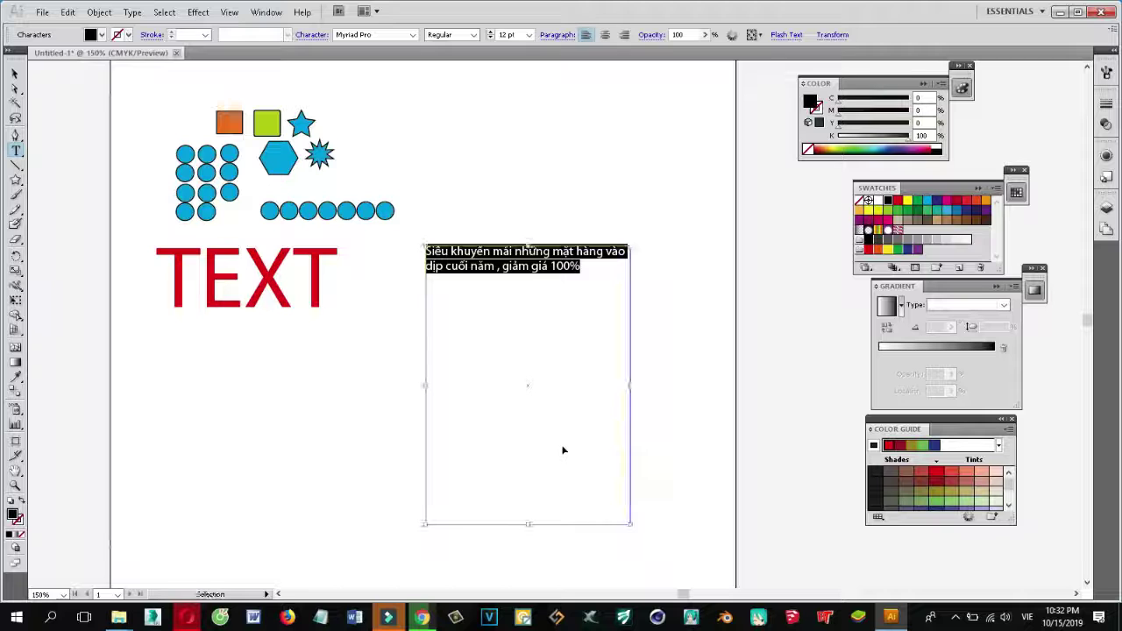
pyautogui.click(612, 274)
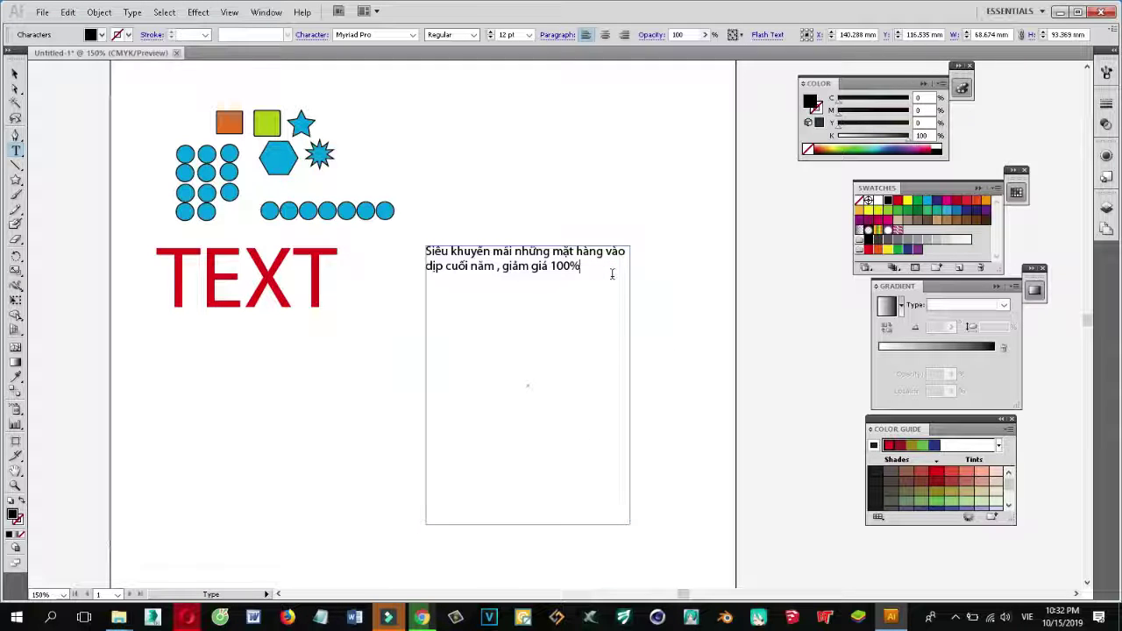
pyautogui.press('Return')
pyautogui.hotkey('ctrl', 'v')
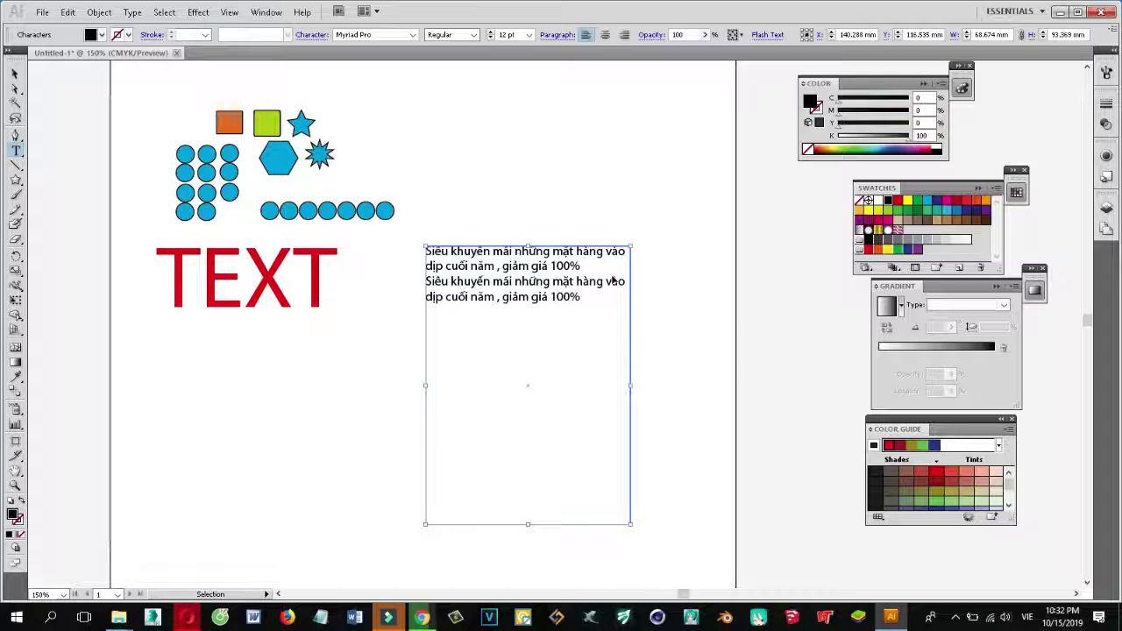
pyautogui.write('Siêu khuyến mái những mặt hàng vào dịp cuối năm , giảm giá 100%')
pyautogui.hotkey('ctrl', 'v')
pyautogui.hotkey('ctrl', 'v')
pyautogui.hotkey('ctrl', 'v')
pyautogui.hotkey('ctrl', 'v')
pyautogui.hotkey('ctrl', 'v')
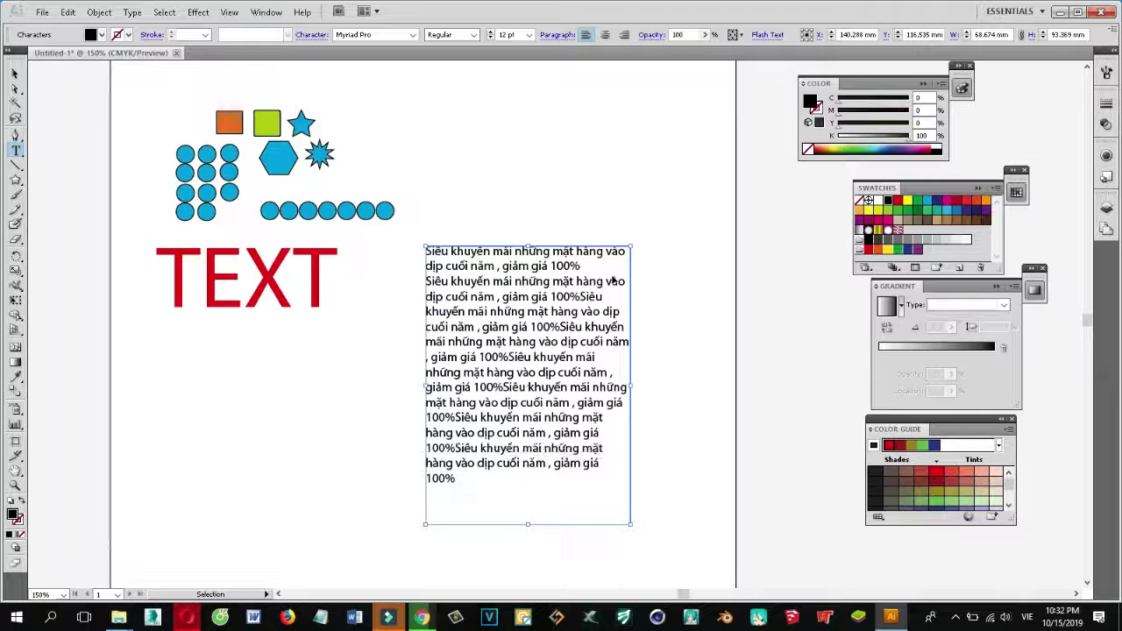
pyautogui.hotkey('ctrl', 'v')
pyautogui.hotkey('ctrl', 'v')
pyautogui.press('Escape')
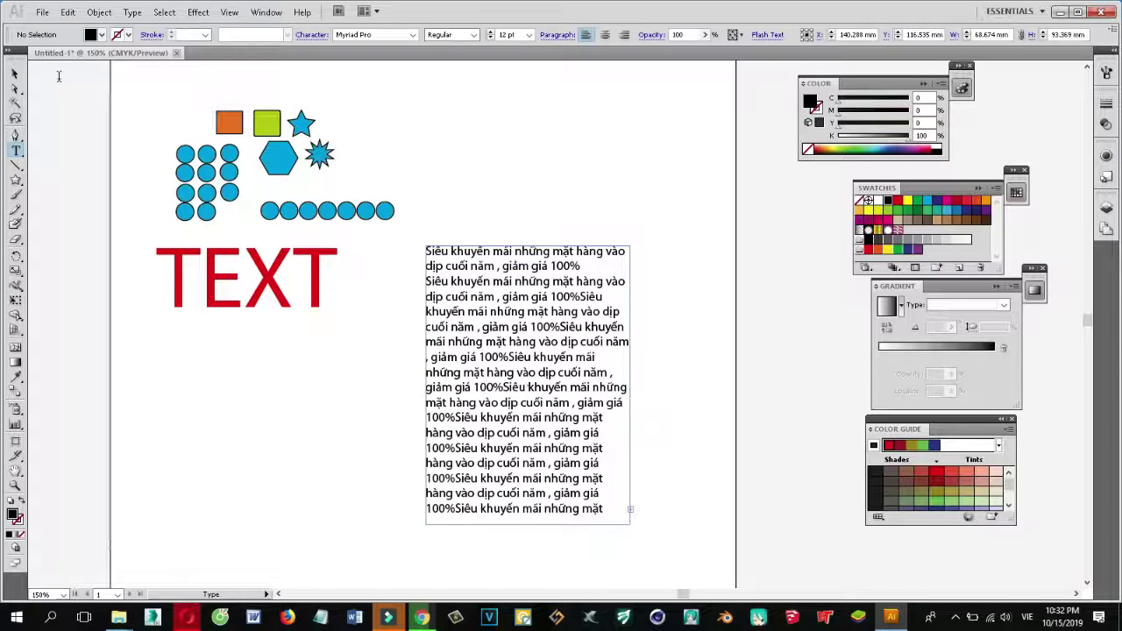
# Step: Move the promotional paragraph text frame up and to the right
pyautogui.click(15, 77)
pyautogui.moveTo(520, 309); pyautogui.dragTo(603, 138)
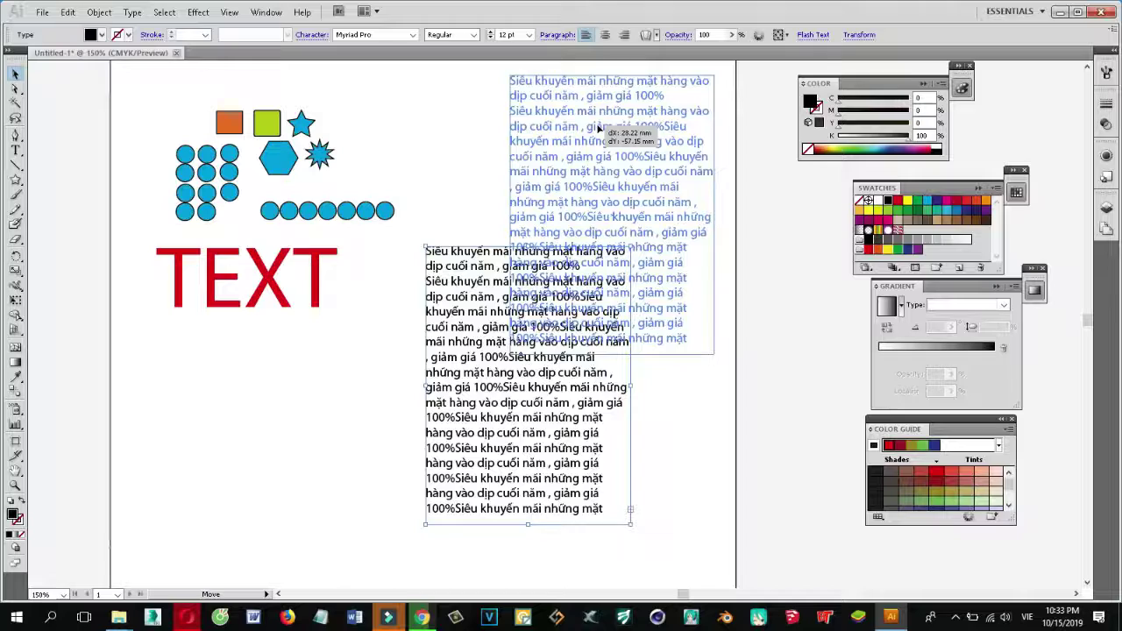
pyautogui.click(463, 307)
pyautogui.scroll(3, 463, 305)
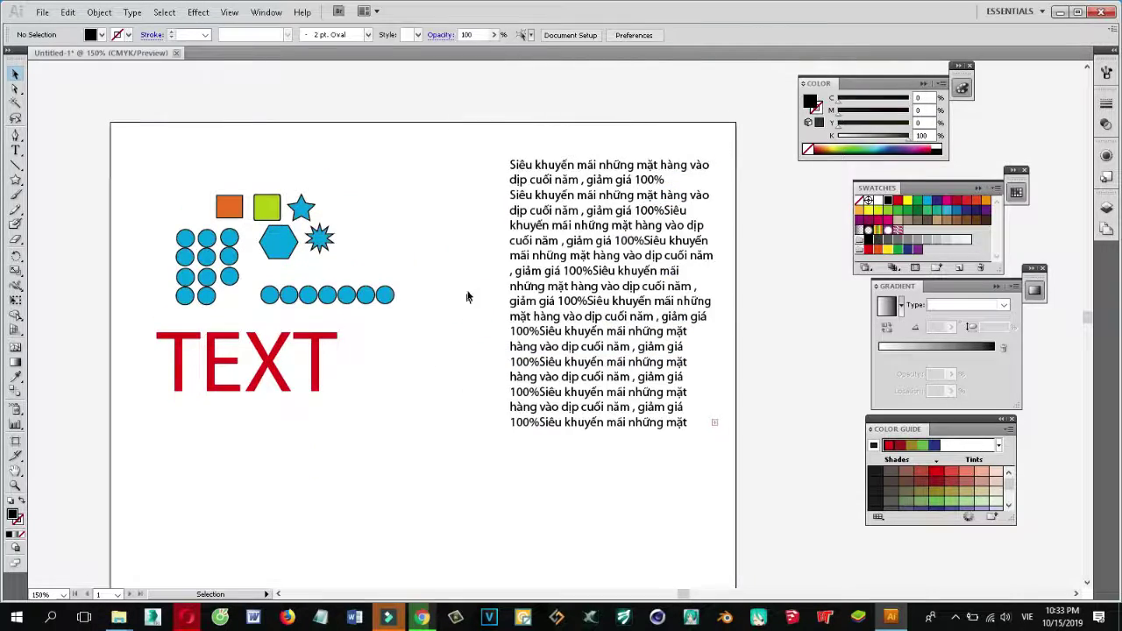
pyautogui.moveTo(559, 246); pyautogui.dragTo(468, 234)
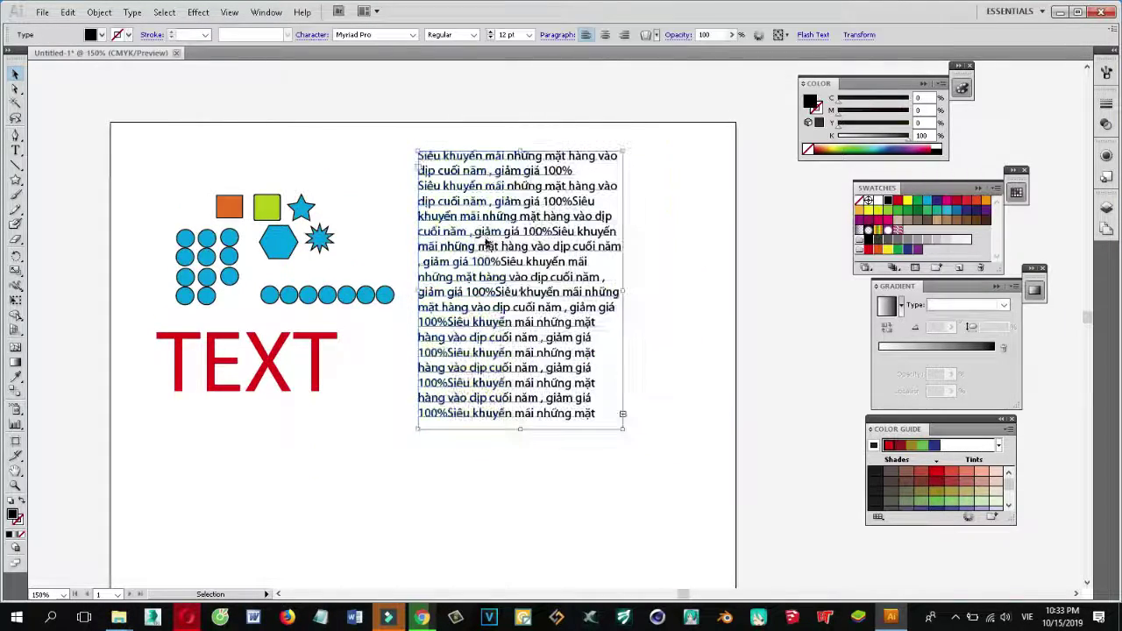
pyautogui.scroll(-1, 621, 362)
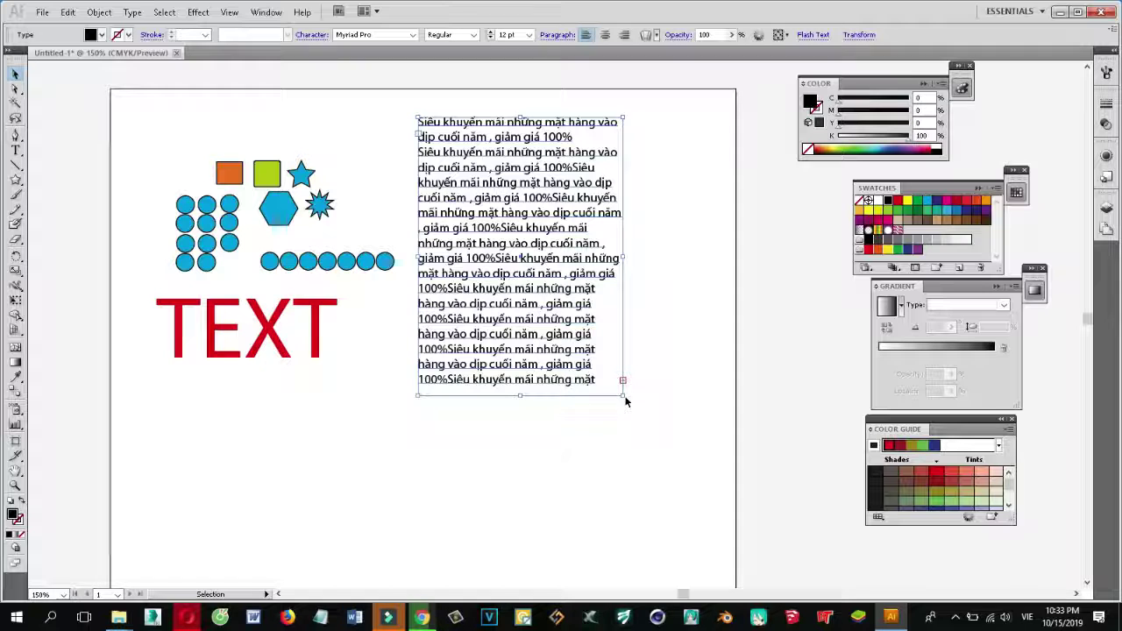
# Step: Widen the paragraph's text box and adjust its height so all text fits snugly
pyautogui.moveTo(623, 396); pyautogui.dragTo(663, 431)
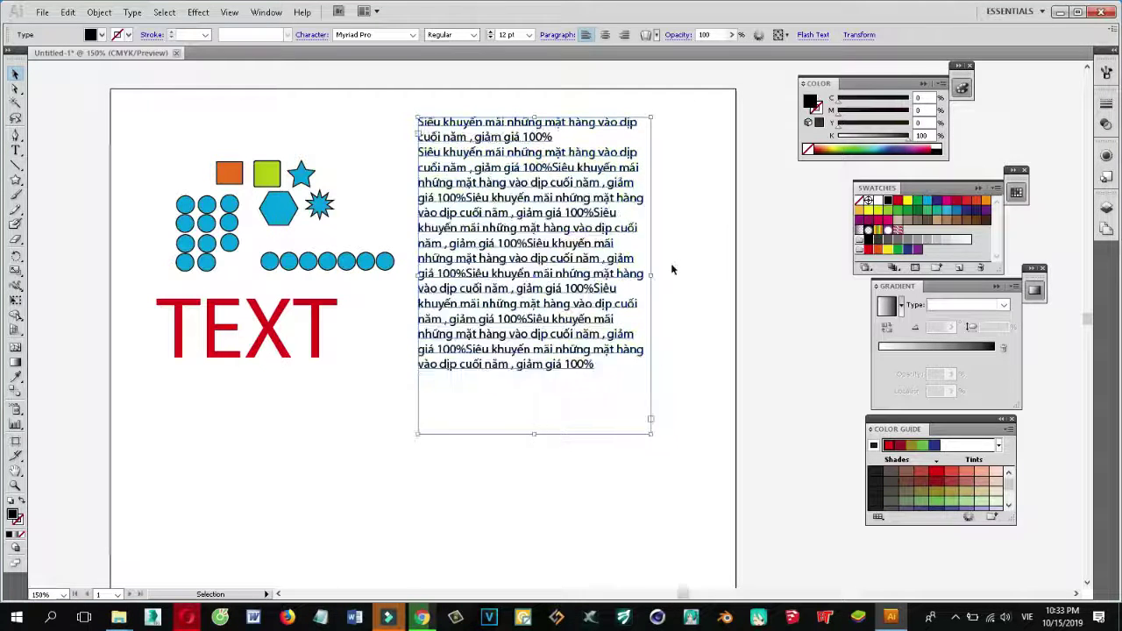
pyautogui.moveTo(650, 275); pyautogui.dragTo(741, 271)
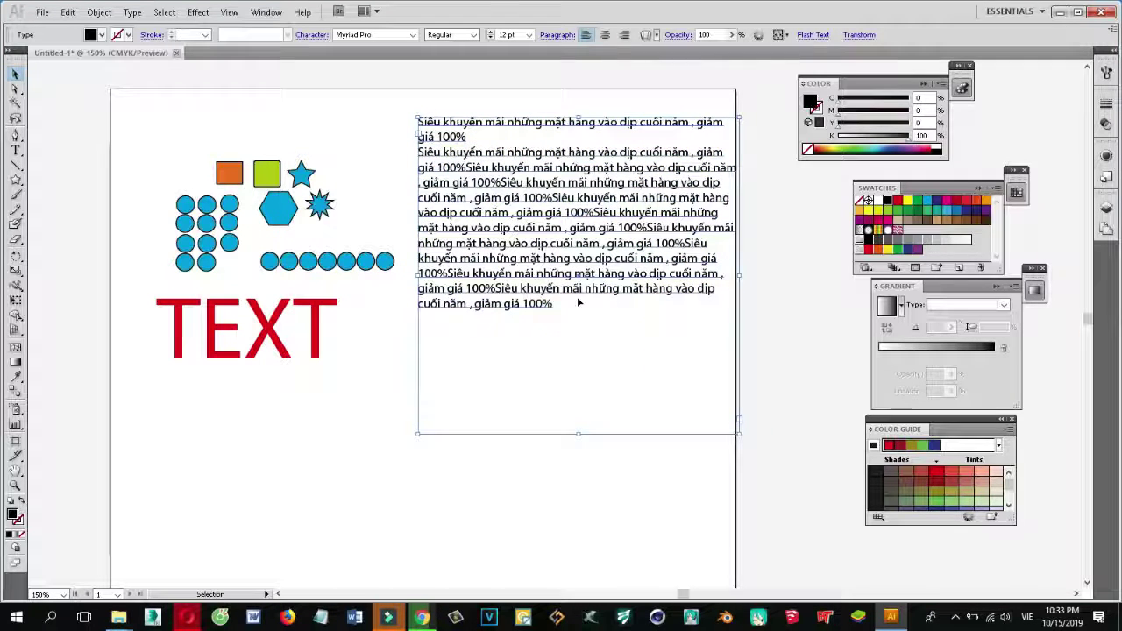
pyautogui.moveTo(579, 434)
pyautogui.mouseDown()
pyautogui.moveTo(576, 218)
pyautogui.moveTo(567, 306)
pyautogui.mouseUp()
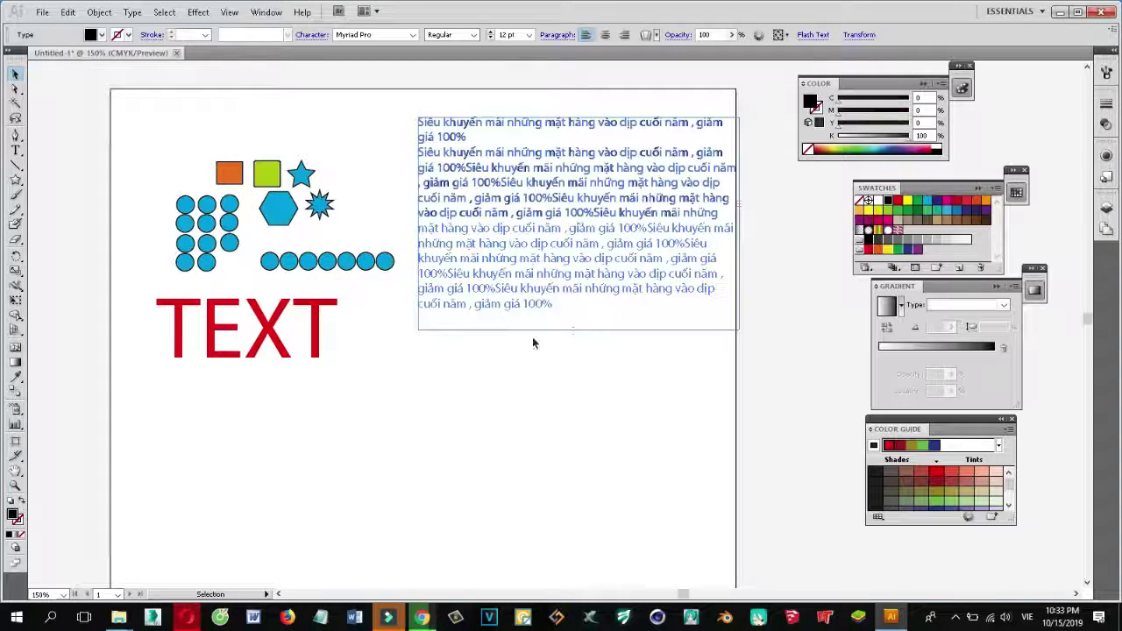
pyautogui.moveTo(566, 306); pyautogui.dragTo(532, 335)
# Step: Nudge the paragraph box slightly left and move the group of shapes up-left
pyautogui.moveTo(419, 336)
pyautogui.mouseDown()
pyautogui.moveTo(457, 282)
pyautogui.moveTo(408, 313)
pyautogui.mouseUp()
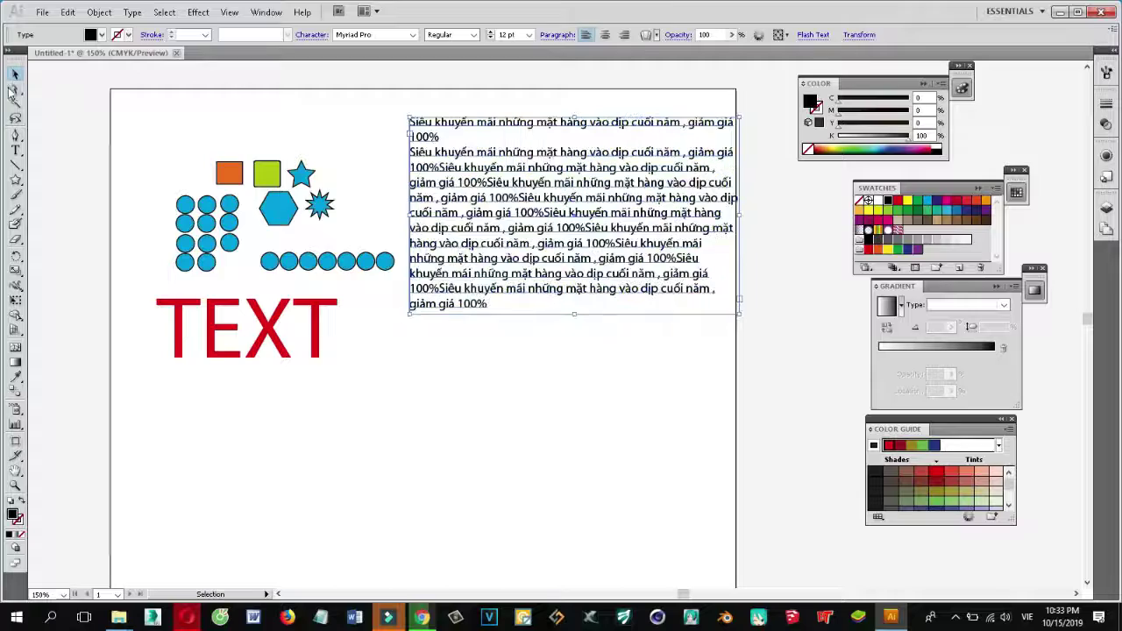
pyautogui.moveTo(538, 153); pyautogui.dragTo(537, 164)
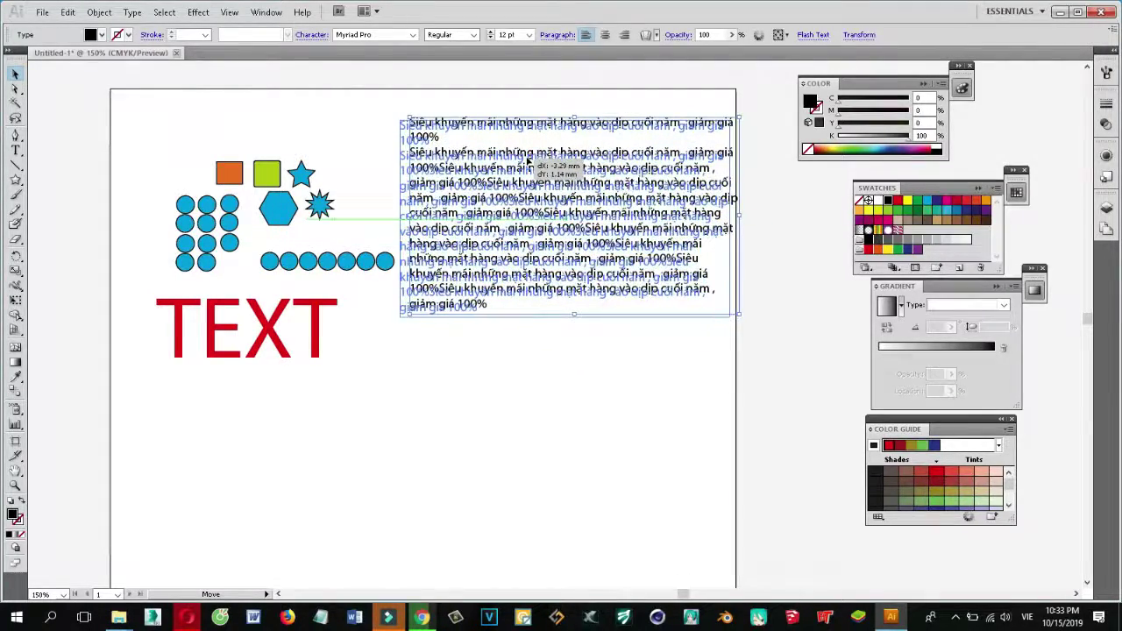
pyautogui.moveTo(537, 165); pyautogui.dragTo(529, 161)
pyautogui.moveTo(336, 258); pyautogui.dragTo(294, 221)
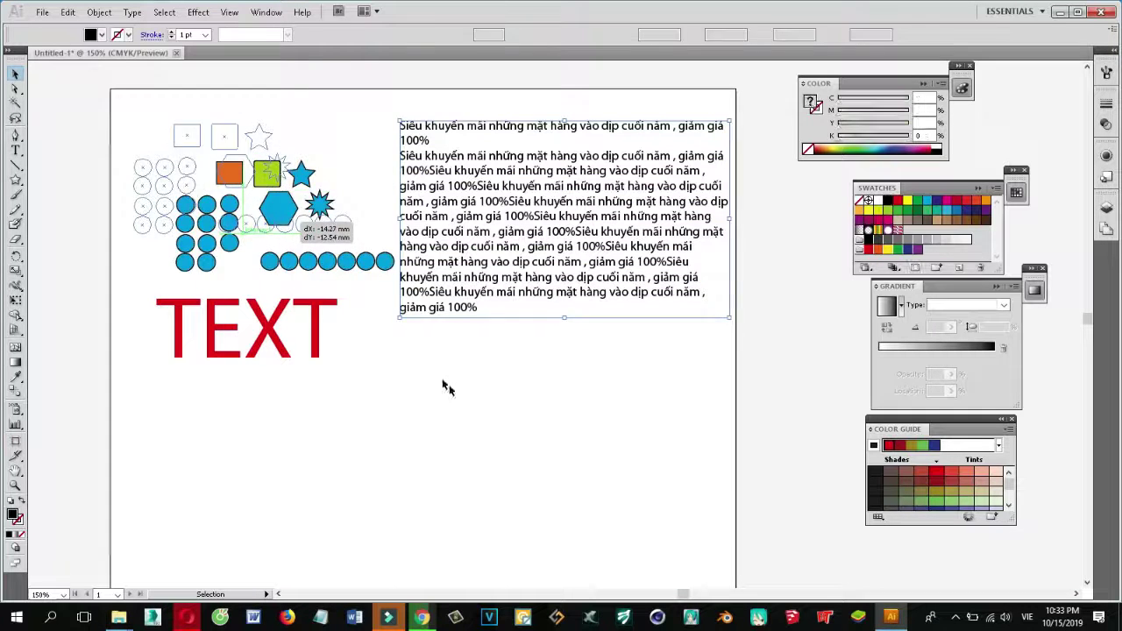
pyautogui.click(449, 386)
pyautogui.moveTo(16, 179)
pyautogui.mouseDown()
pyautogui.moveTo(64, 195)
pyautogui.moveTo(65, 211)
pyautogui.mouseUp()
# Step: Draw an unfilled circle about 74.319 mm across below the paragraph, then shift it up-left
pyautogui.scroll(-3, 478, 419)
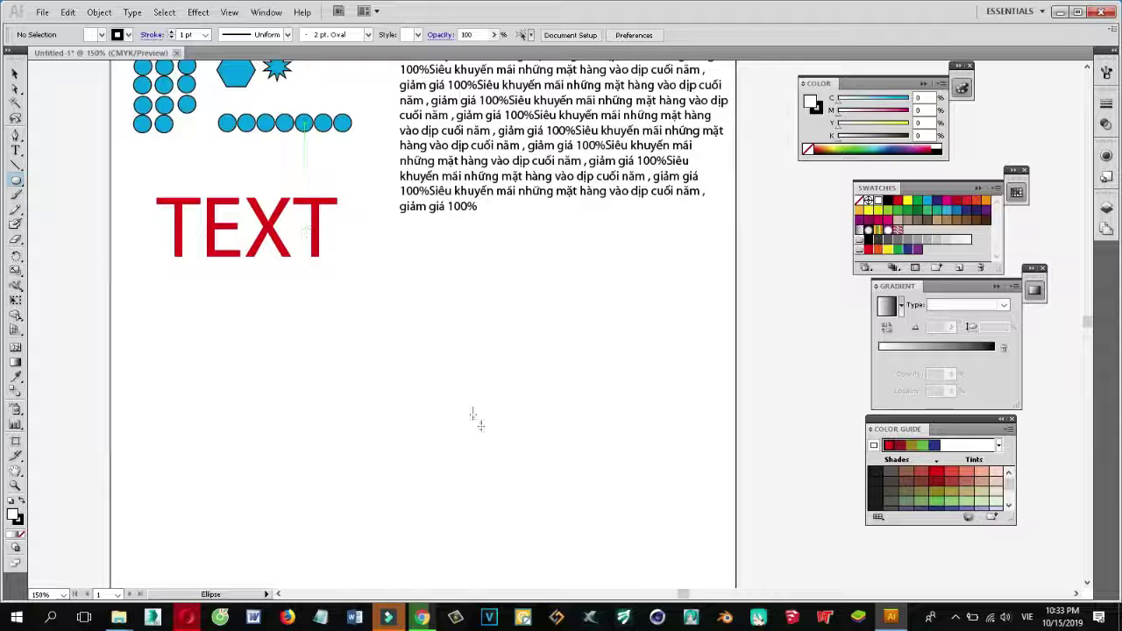
pyautogui.moveTo(412, 353); pyautogui.dragTo(633, 575)
pyautogui.click(15, 78)
pyautogui.click(14, 77)
pyautogui.moveTo(453, 403); pyautogui.dragTo(392, 326)
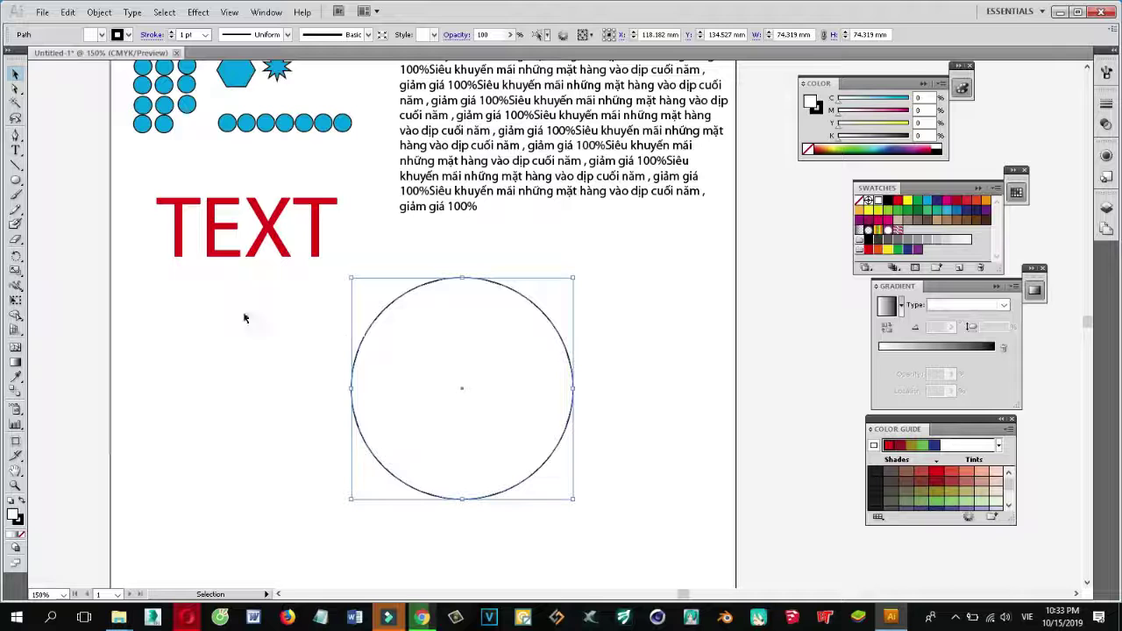
pyautogui.click(15, 150)
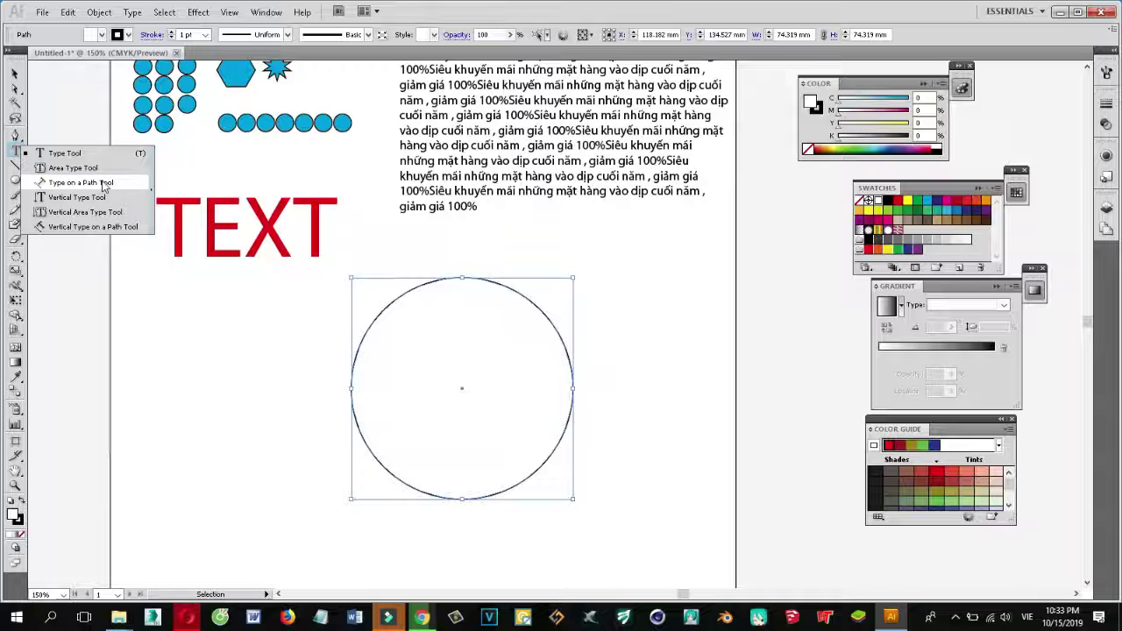
# Step: Type the bold title 'HUY CHƯƠNG VÀNG' along the circle's top, plus a 'GIẢI NHẤT' line
pyautogui.click(103, 185)
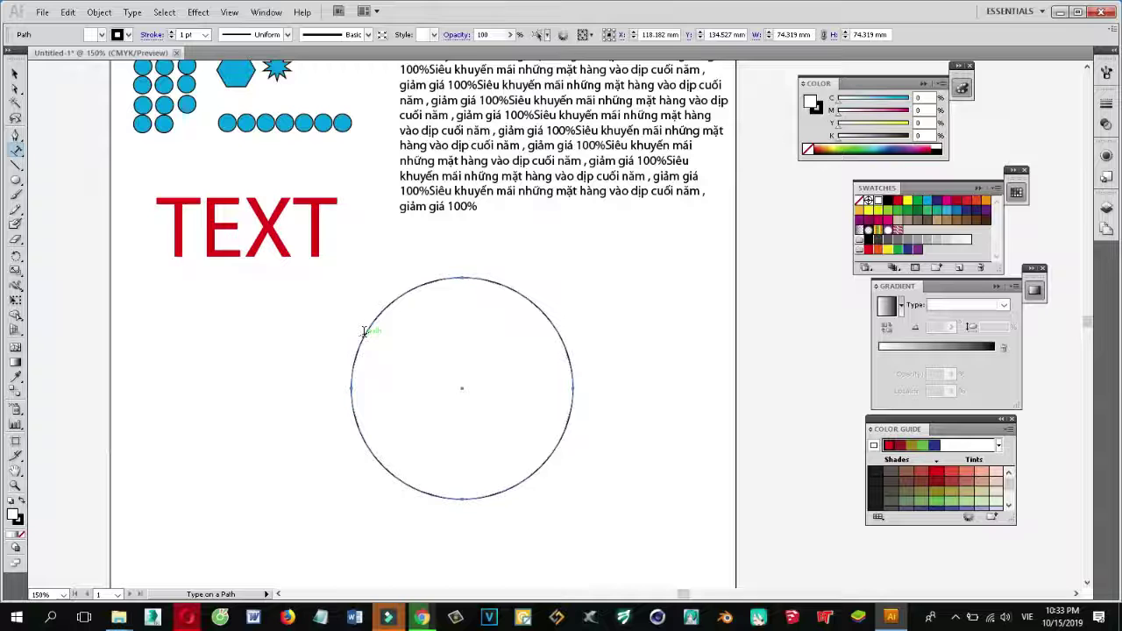
pyautogui.click(365, 331)
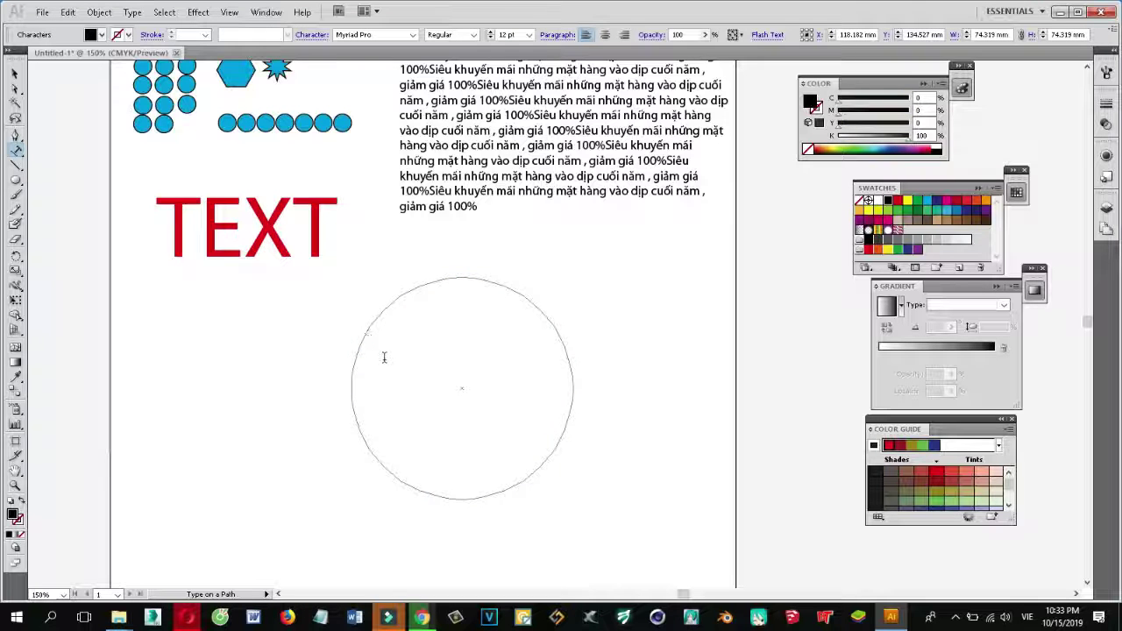
pyautogui.write('HUY CHƯƠNG VÀNG')
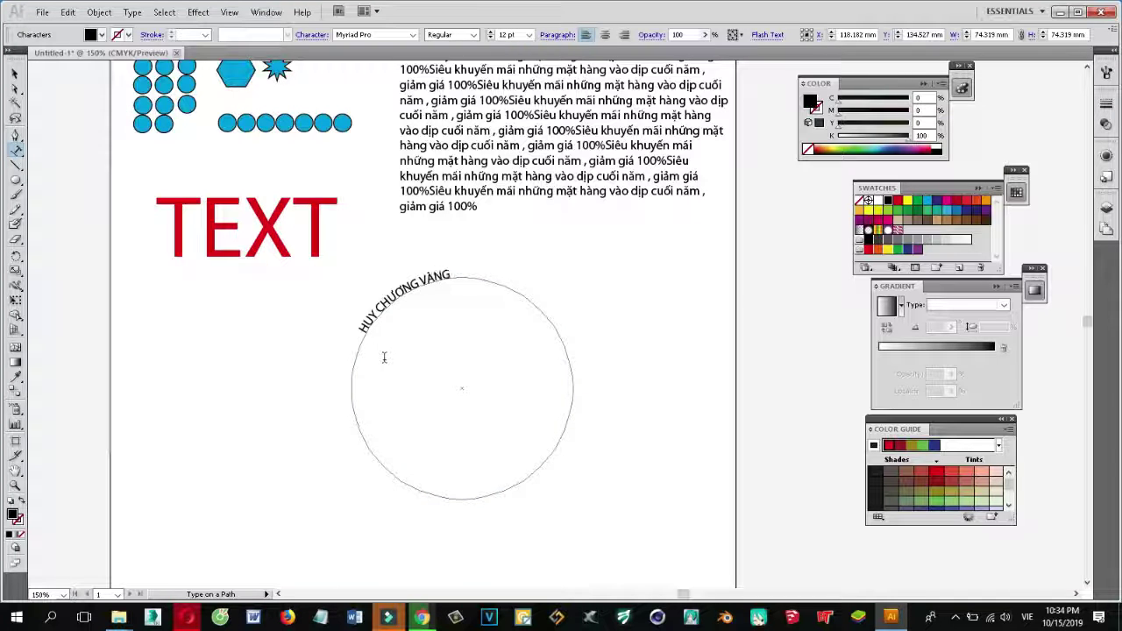
pyautogui.write('GIẢINH')
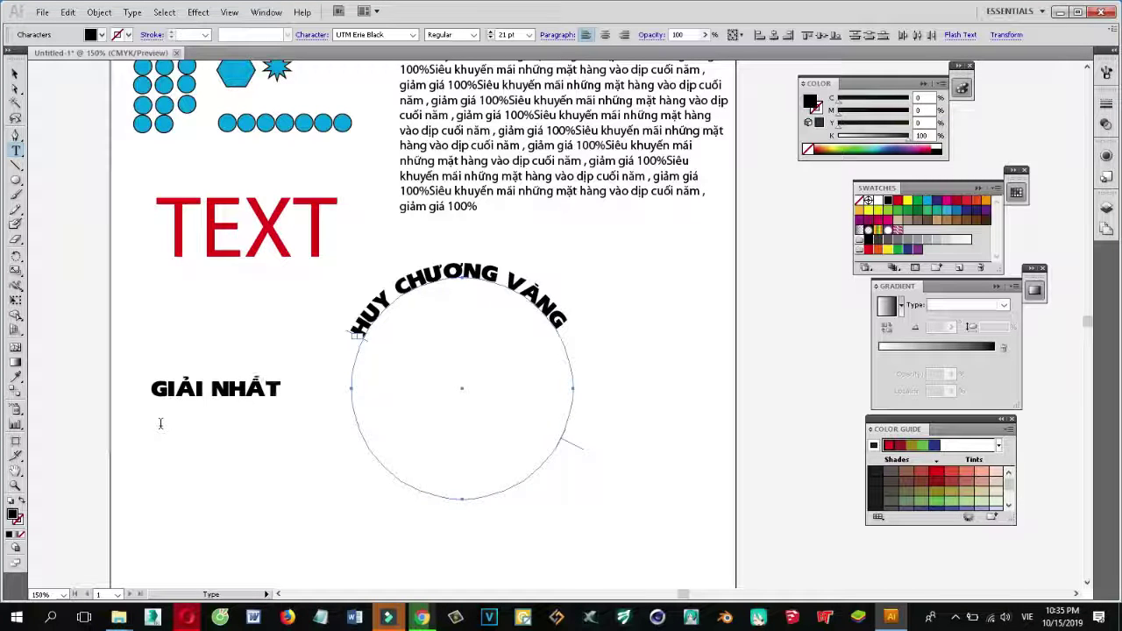
# Step: Move the 'GIẢI NHẤT' text into the circle beneath the curved title
pyautogui.click(14, 73)
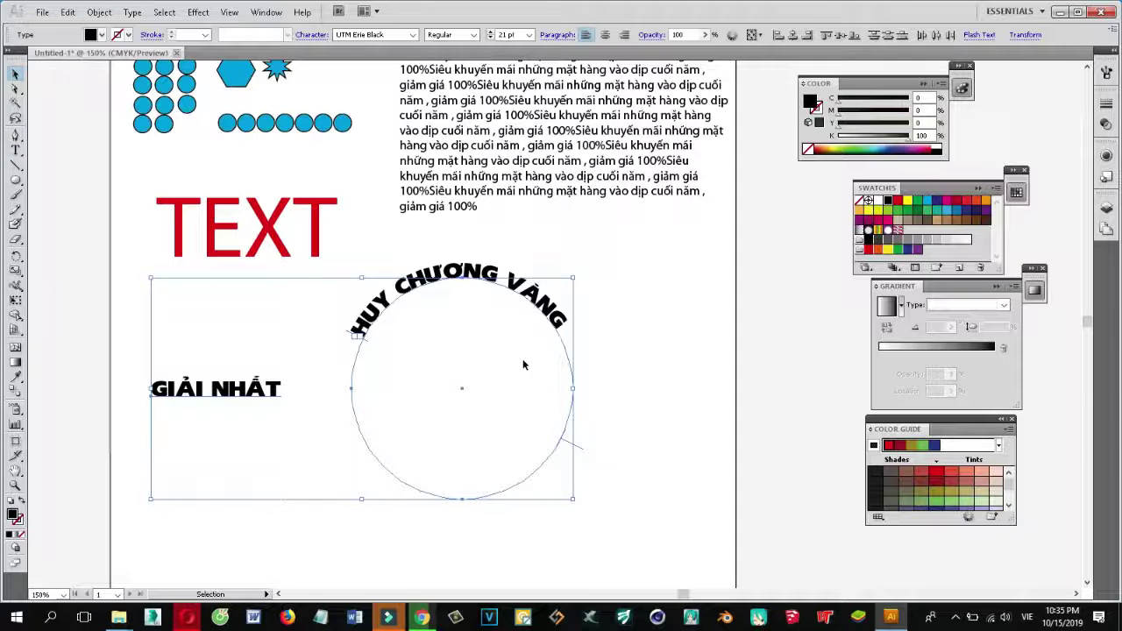
pyautogui.click(615, 382)
pyautogui.click(390, 315)
pyautogui.click(219, 387)
pyautogui.moveTo(219, 387); pyautogui.dragTo(472, 348)
pyautogui.click(672, 351)
# Step: Centre 'GIẢI NHẤT' under the arc and raise the curved title slightly
pyautogui.click(543, 377)
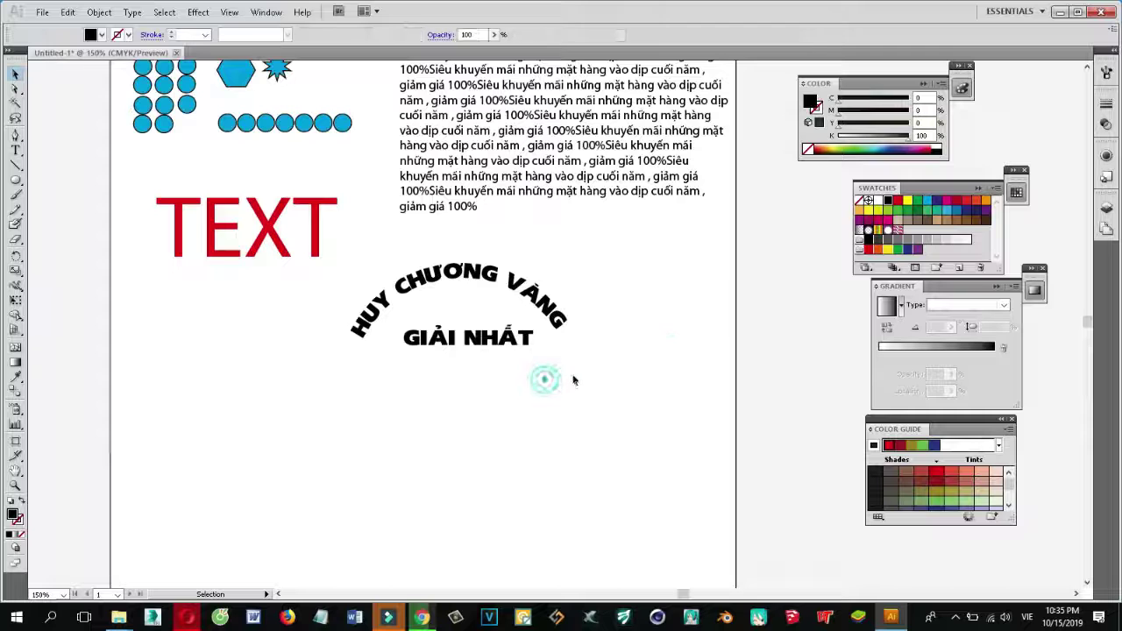
pyautogui.click(588, 379)
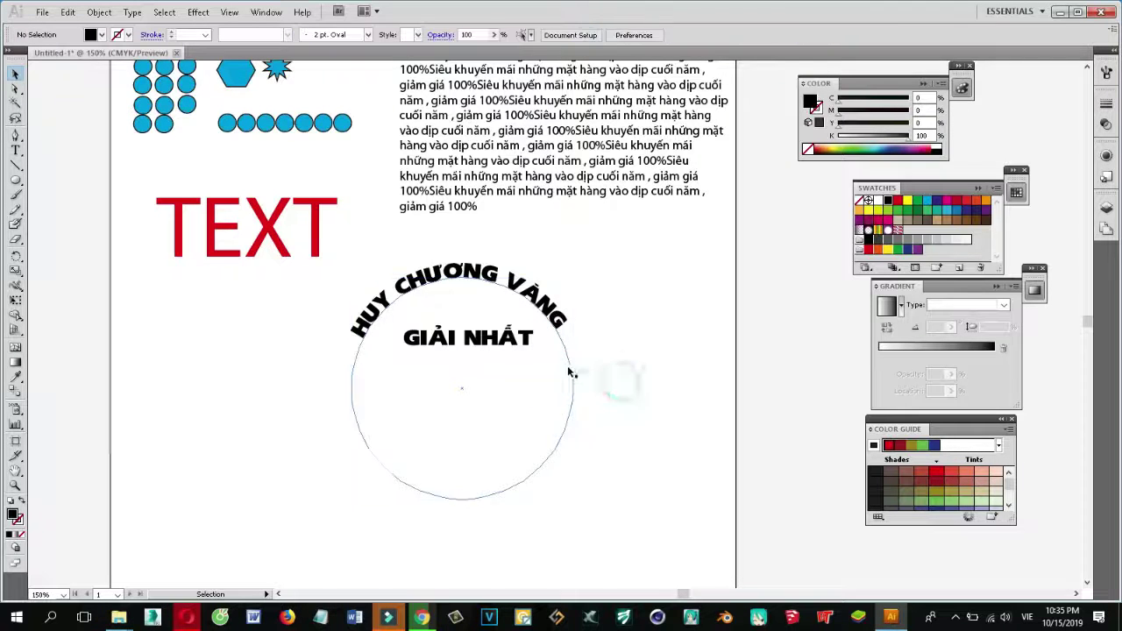
pyautogui.click(565, 439)
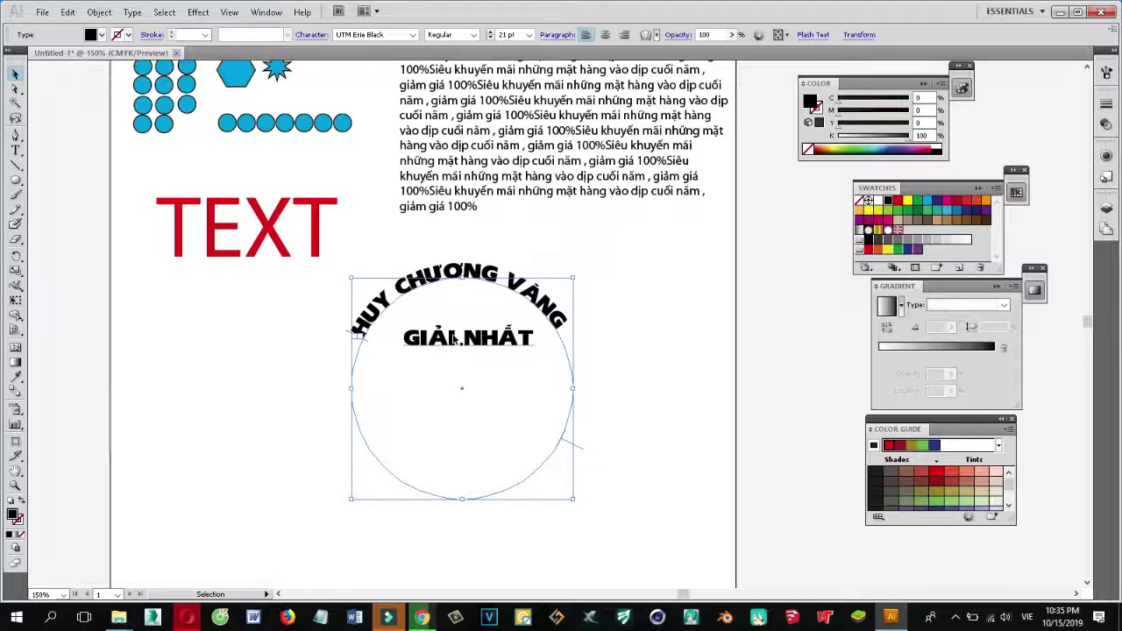
pyautogui.scroll(-3, 454, 338)
pyautogui.scroll(1, 452, 319)
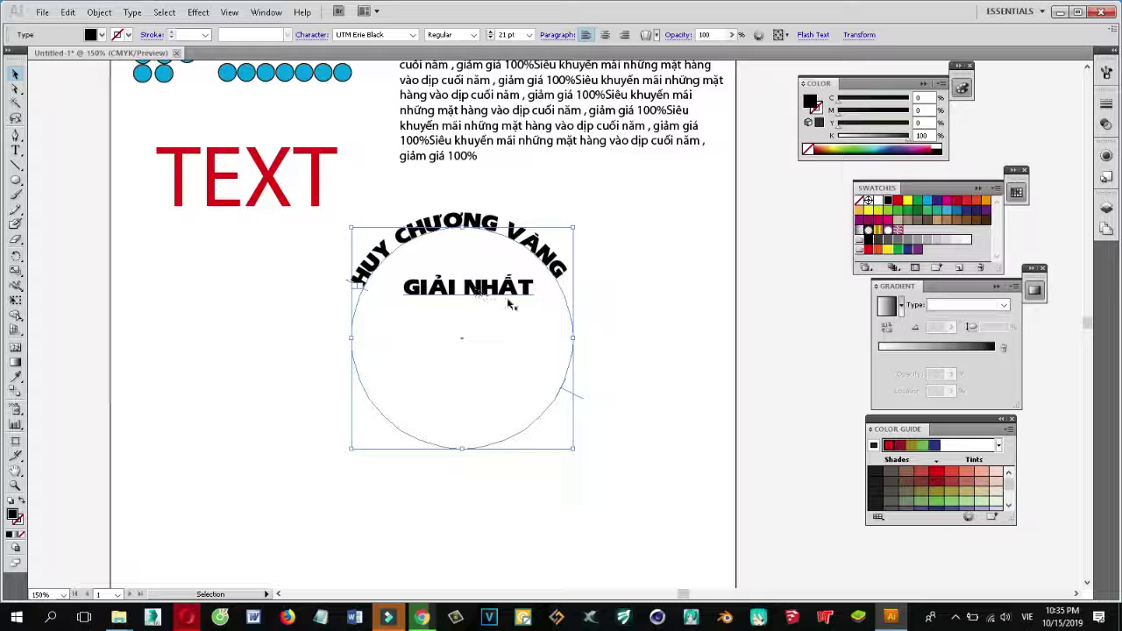
pyautogui.click(635, 312)
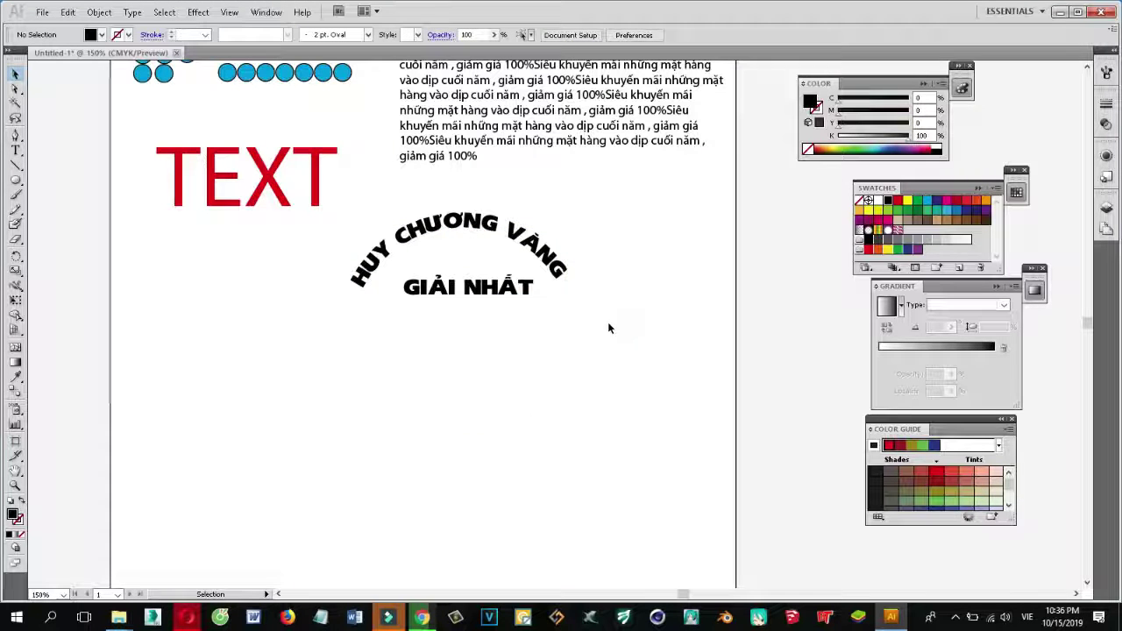
pyautogui.click(570, 332)
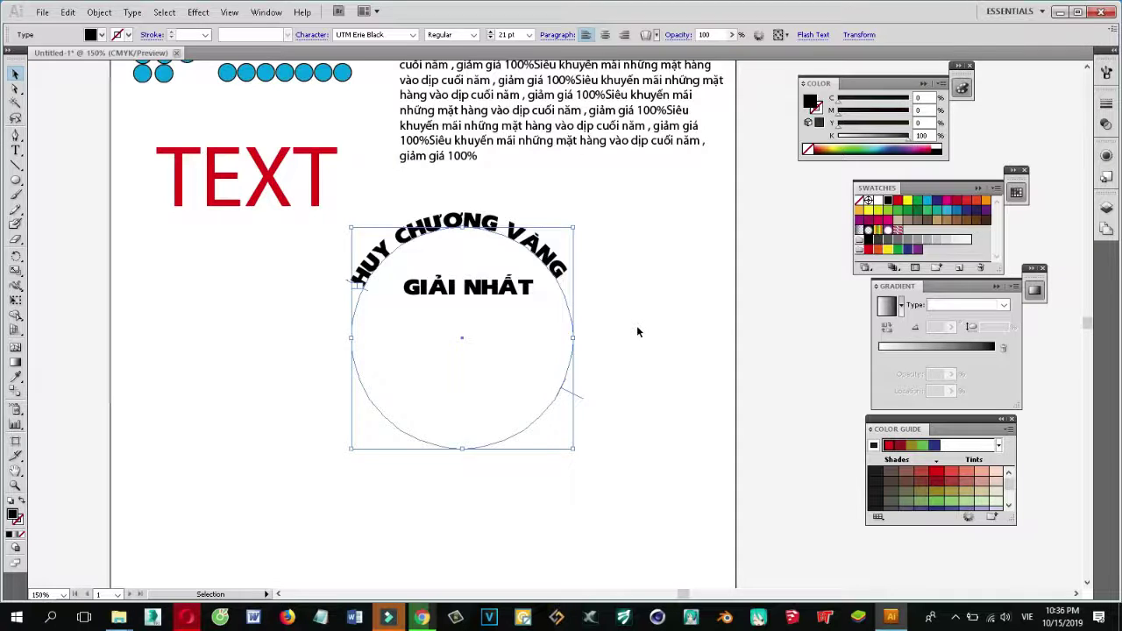
pyautogui.scroll(2, 638, 328)
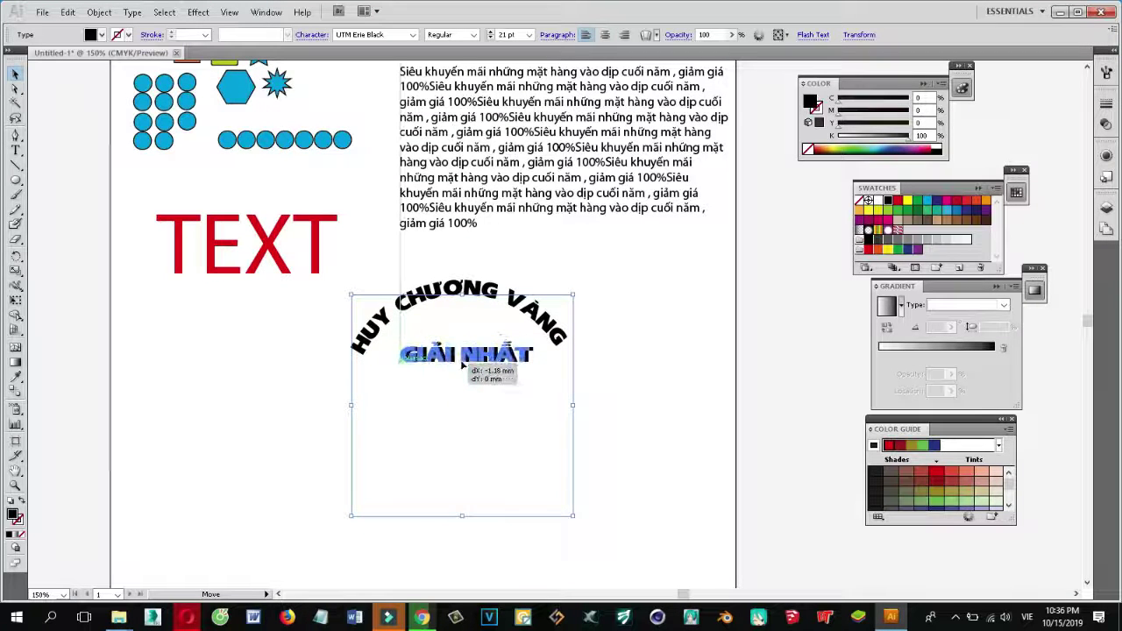
pyautogui.moveTo(465, 367); pyautogui.dragTo(502, 362)
pyautogui.click(639, 342)
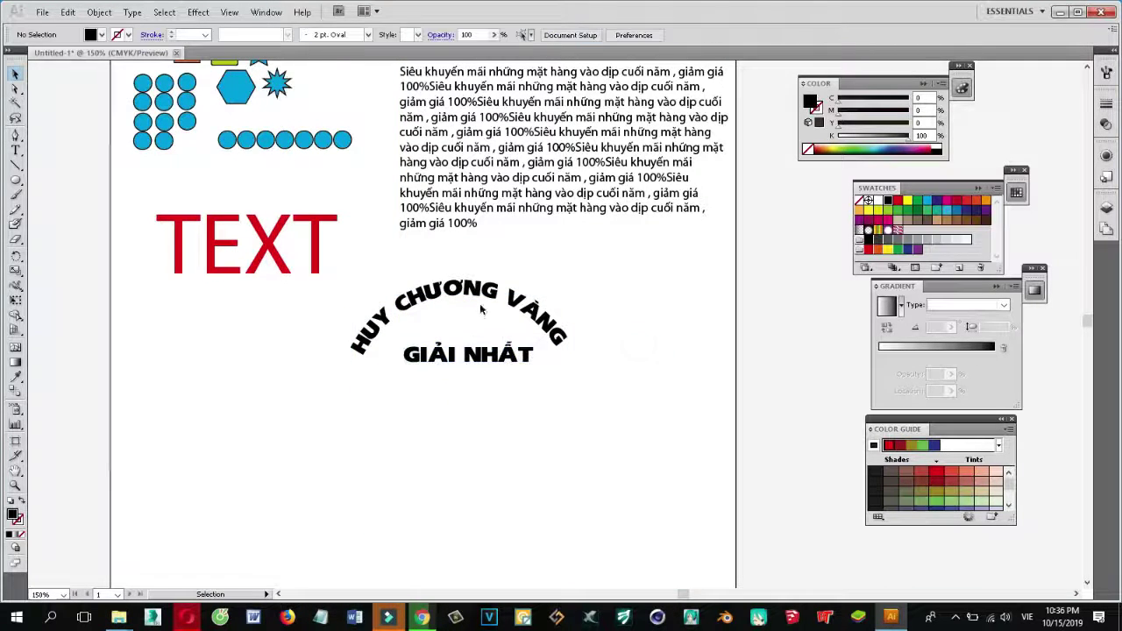
pyautogui.moveTo(476, 301); pyautogui.dragTo(474, 290)
pyautogui.click(599, 339)
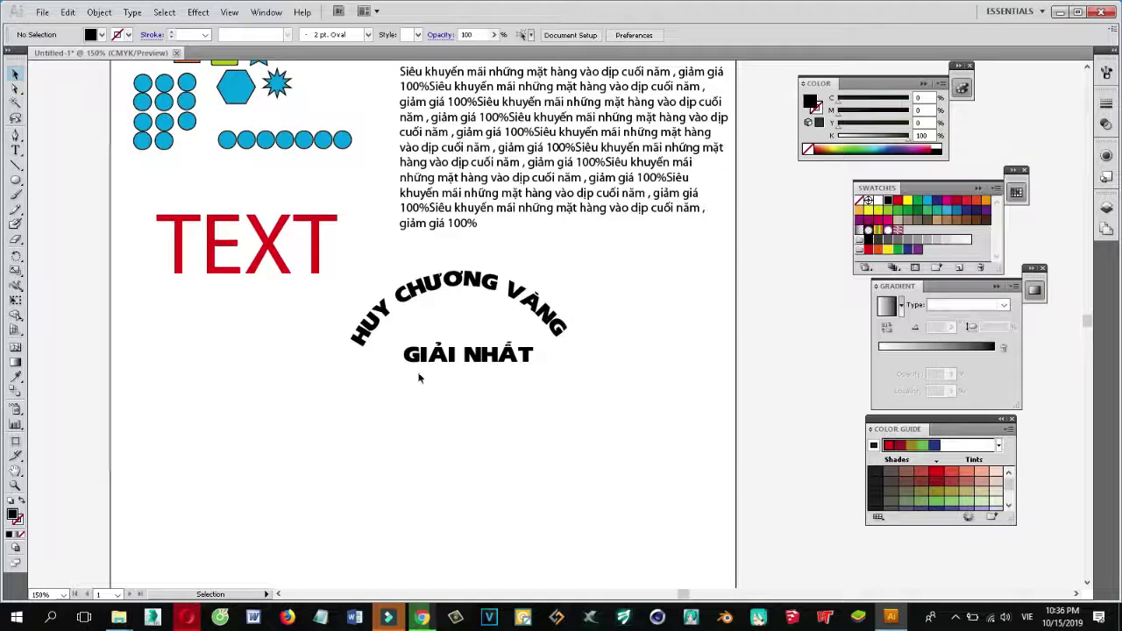
# Step: Pan to the empty lower artboard and draw a large black ten-pointed star on the left
pyautogui.hscroll(3, 436, 348)
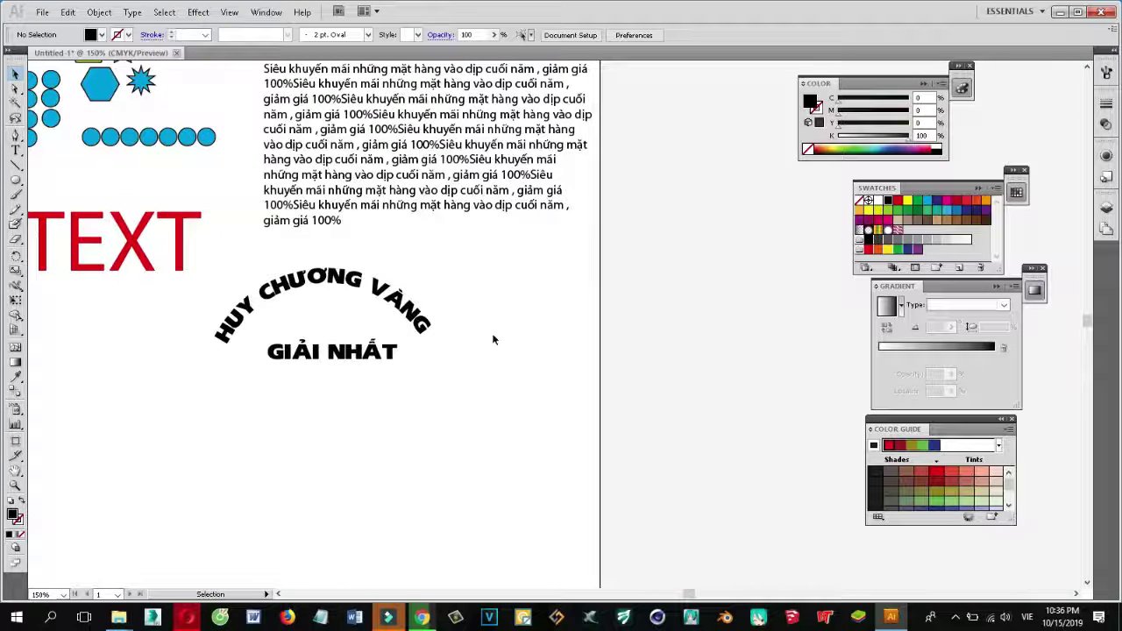
pyautogui.moveTo(439, 290)
pyautogui.mouseDown()
pyautogui.moveTo(580, 321)
pyautogui.moveTo(551, 225)
pyautogui.mouseUp()
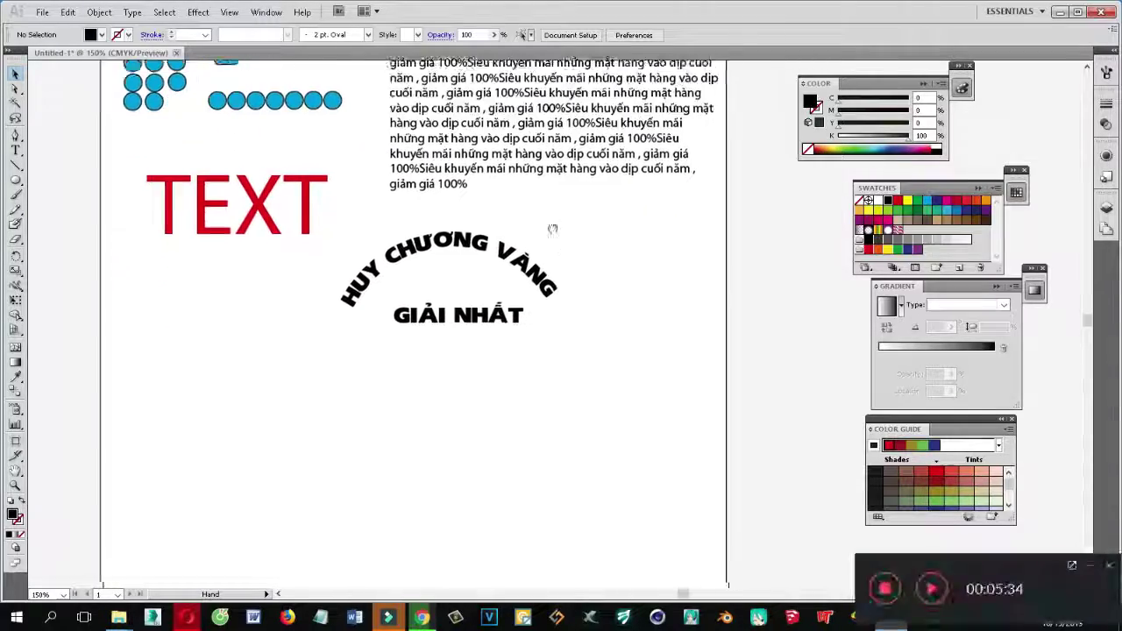
pyautogui.moveTo(508, 272)
pyautogui.mouseDown()
pyautogui.moveTo(561, 449)
pyautogui.moveTo(471, 162)
pyautogui.mouseUp()
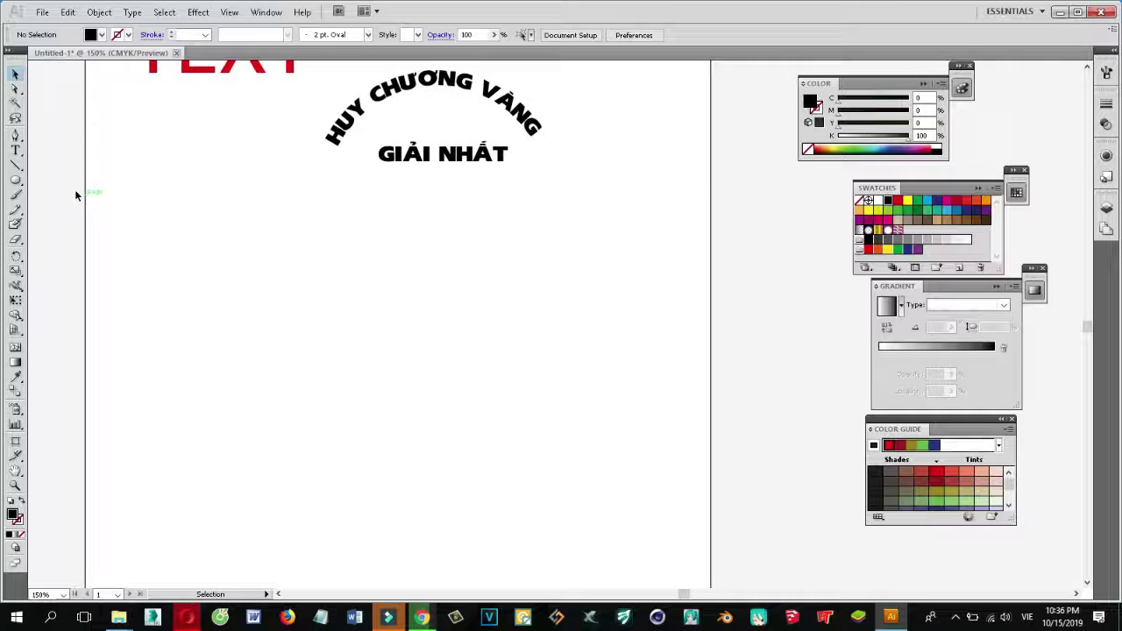
pyautogui.click(15, 180)
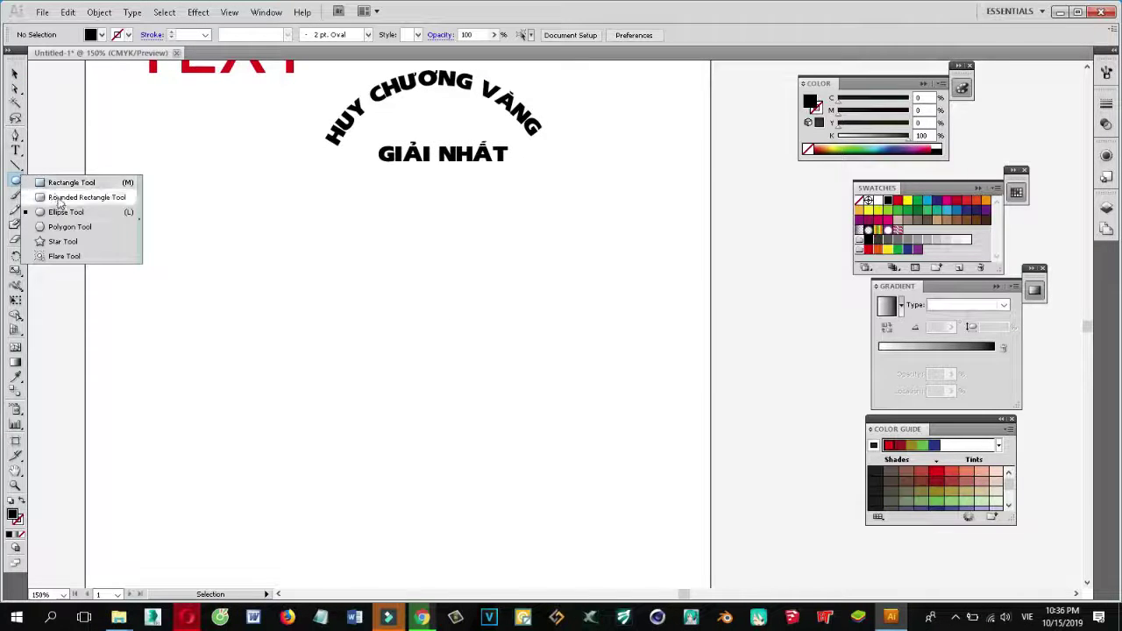
pyautogui.click(77, 241)
pyautogui.moveTo(251, 283)
pyautogui.mouseDown()
pyautogui.moveTo(310, 396)
pyautogui.moveTo(309, 386)
pyautogui.mouseUp()
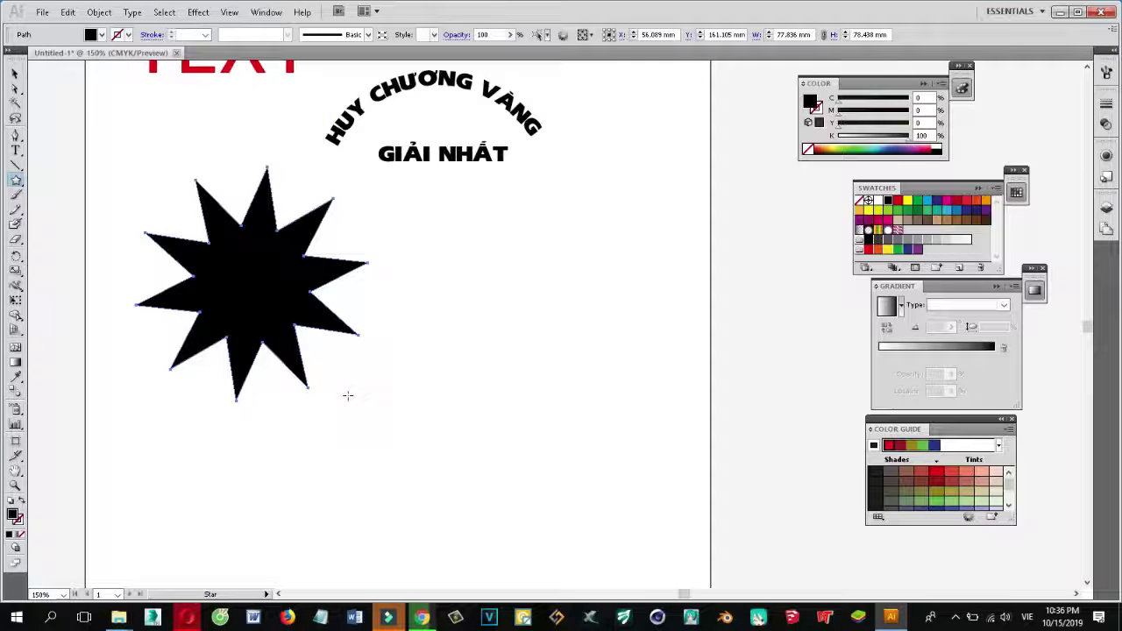
pyautogui.click(15, 151)
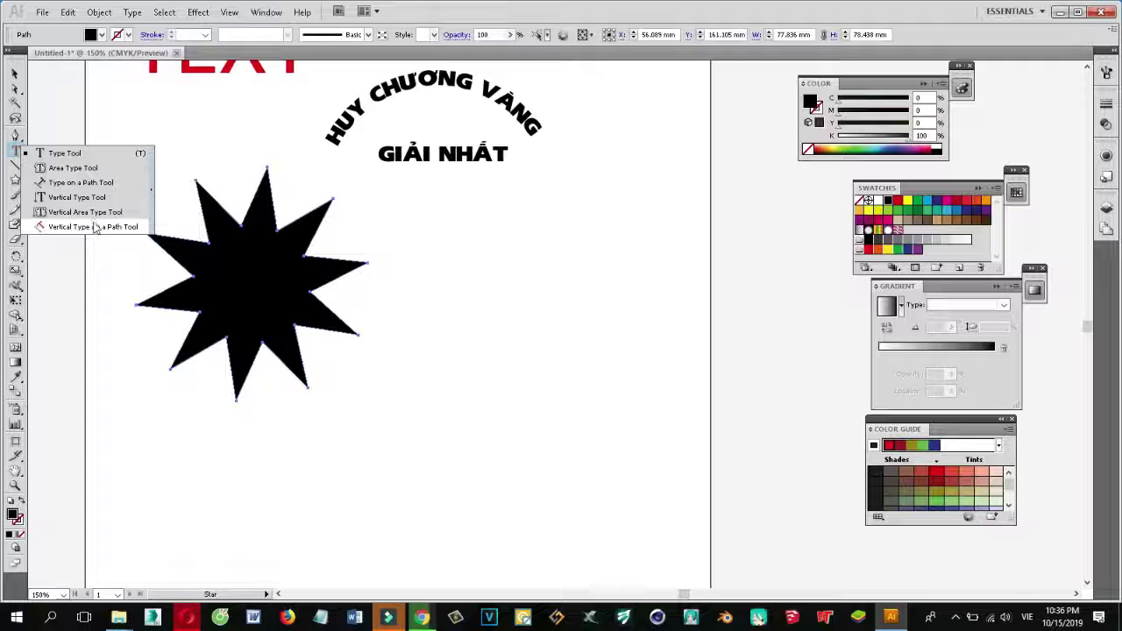
# Step: Turn the star into an area-text container and type 'GSFDGFDGHAFDAFDGHAFD GHAFD' inside it
pyautogui.click(73, 168)
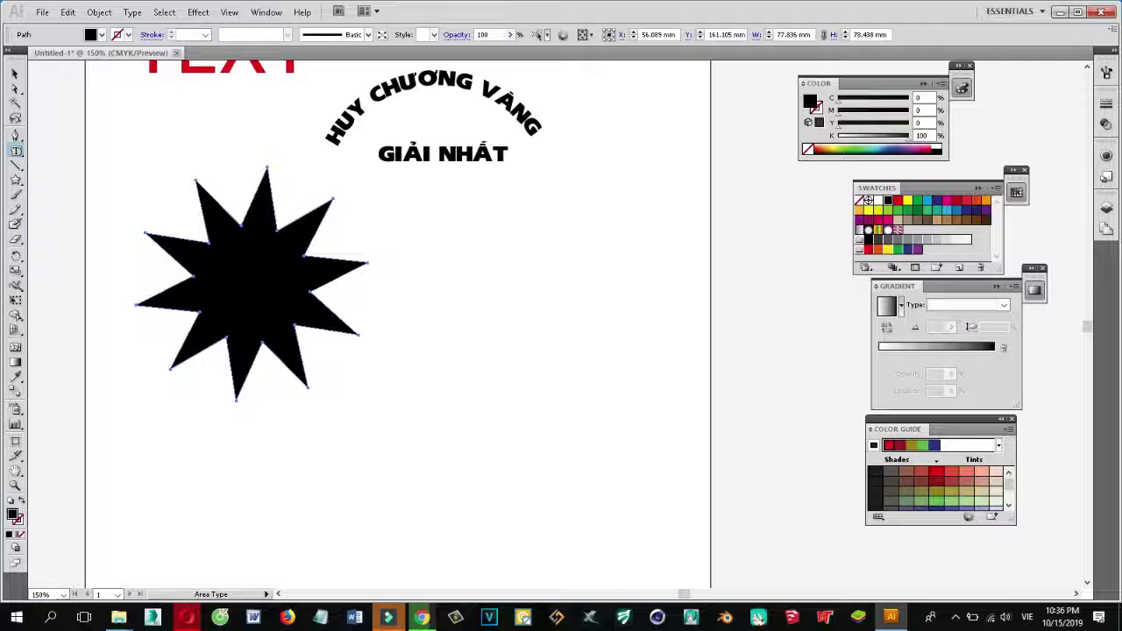
pyautogui.click(214, 269)
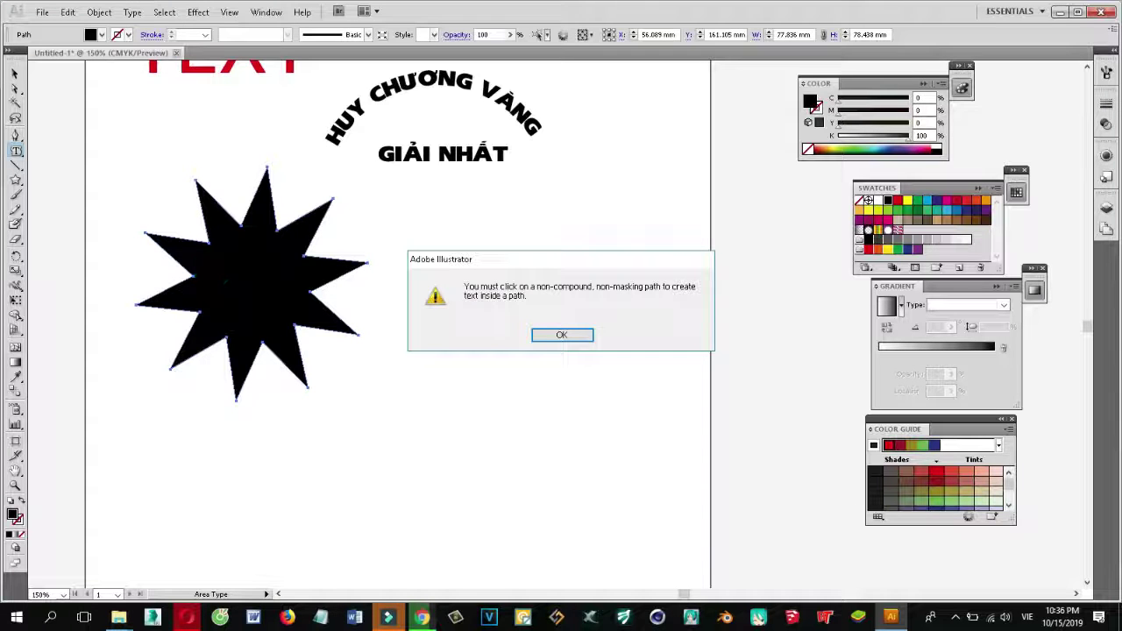
pyautogui.click(565, 335)
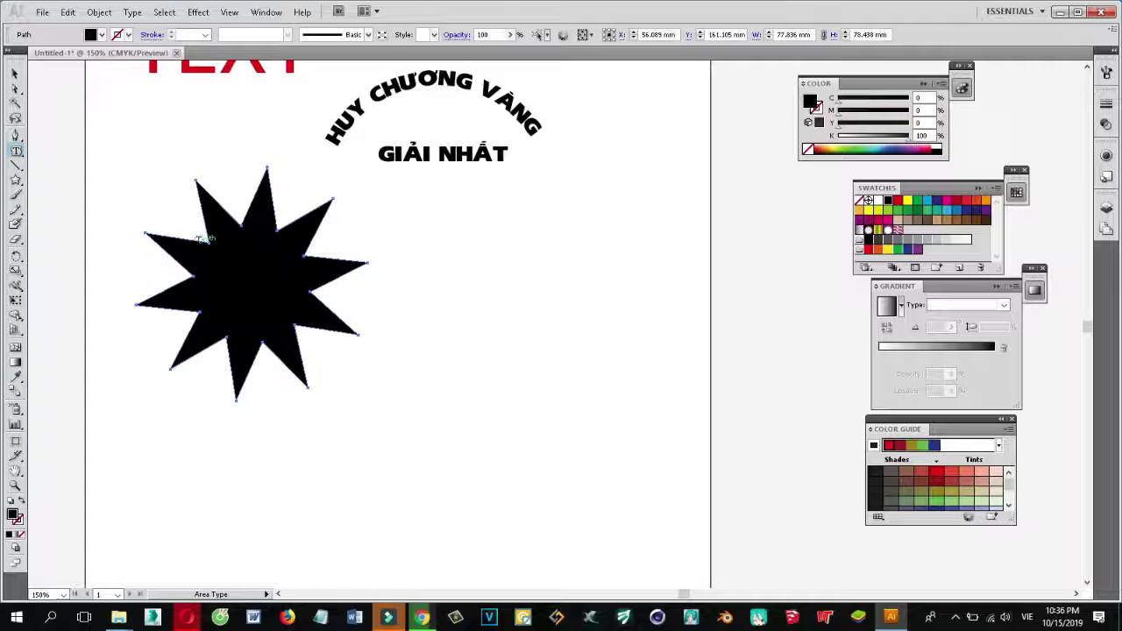
pyautogui.click(203, 242)
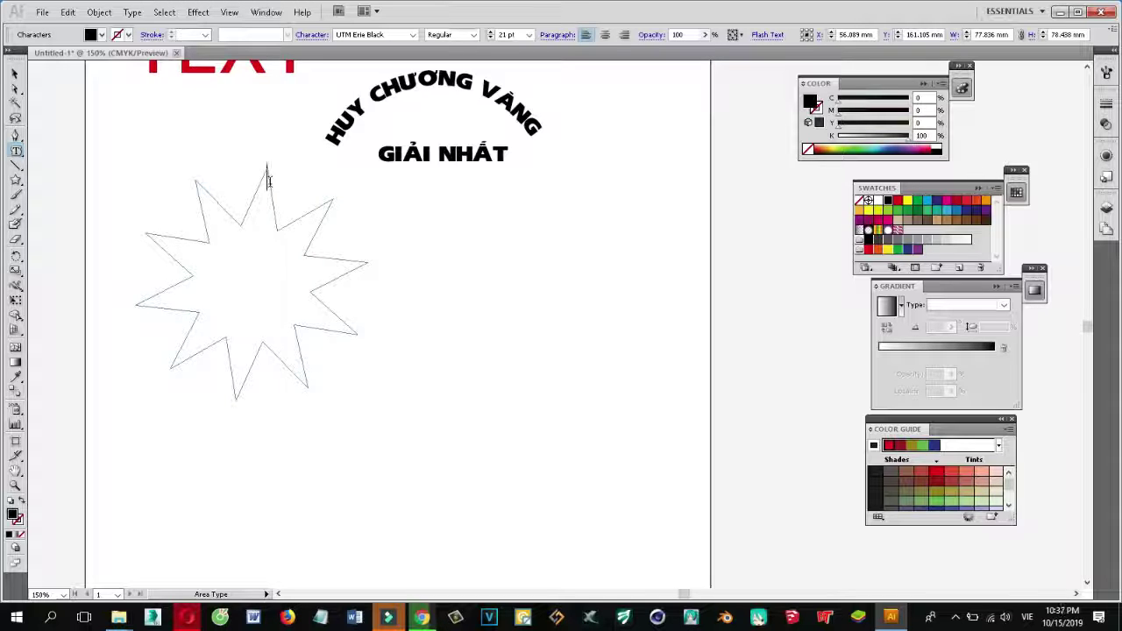
pyautogui.write('GSFDGFDGHAFDAFDGHAFD GHAFD')
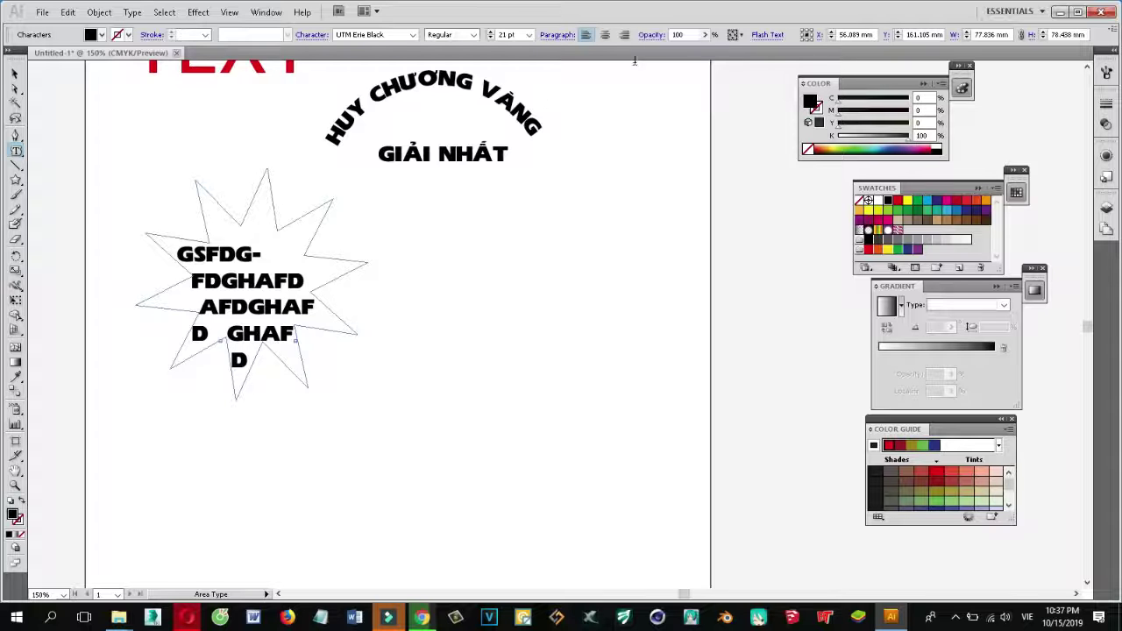
# Step: Select the star text object and check its font size, leaving it unchanged
pyautogui.click(528, 34)
pyautogui.click(506, 121)
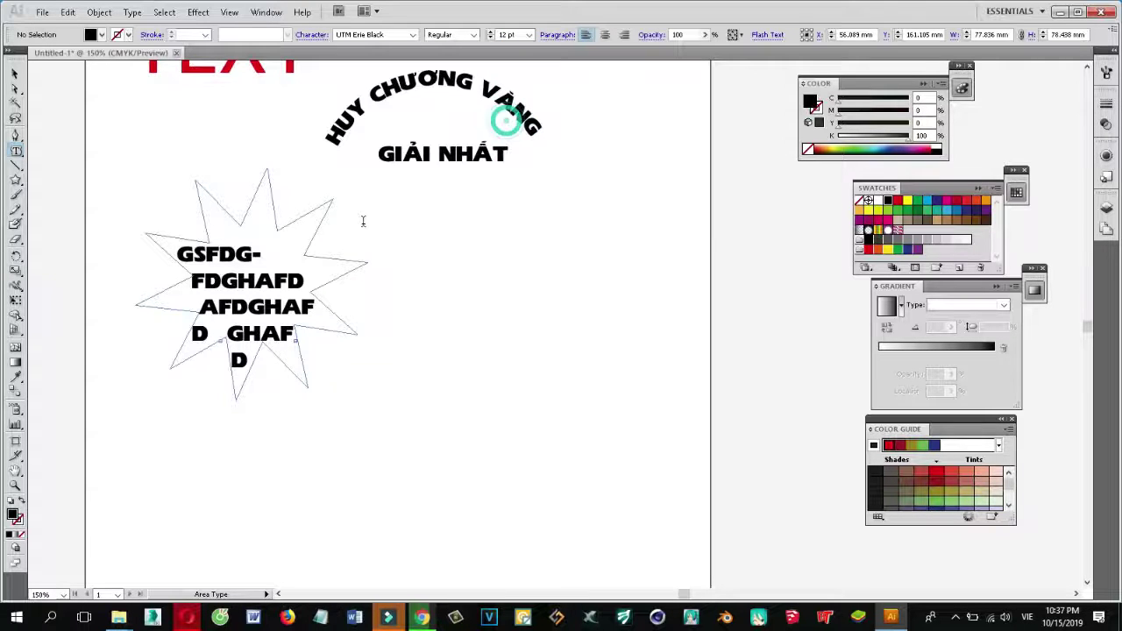
pyautogui.click(15, 73)
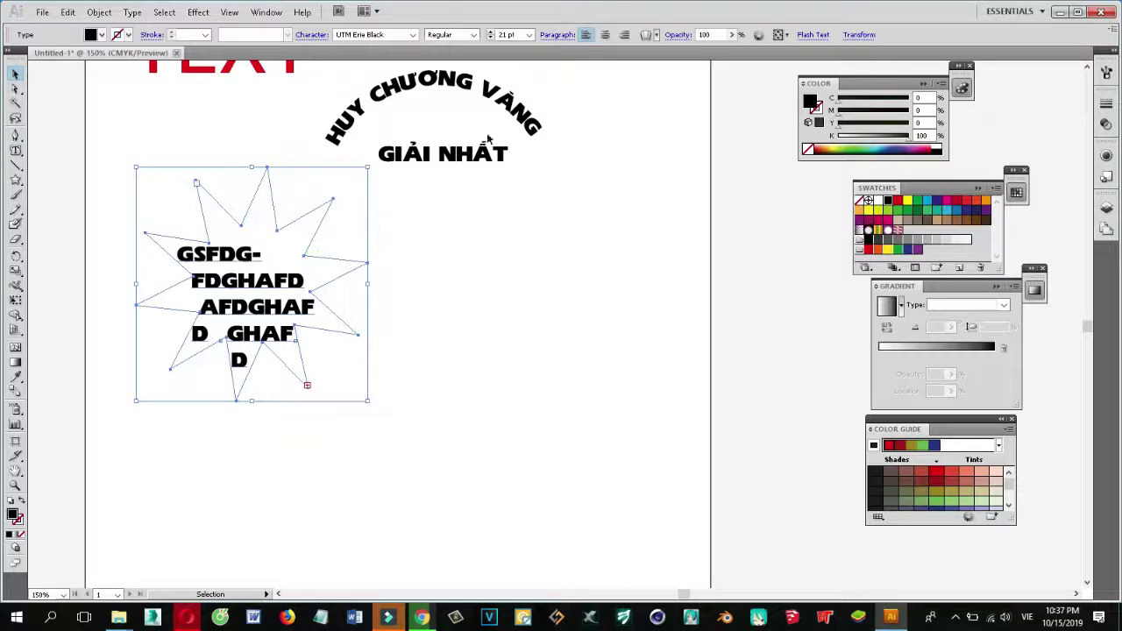
pyautogui.click(529, 34)
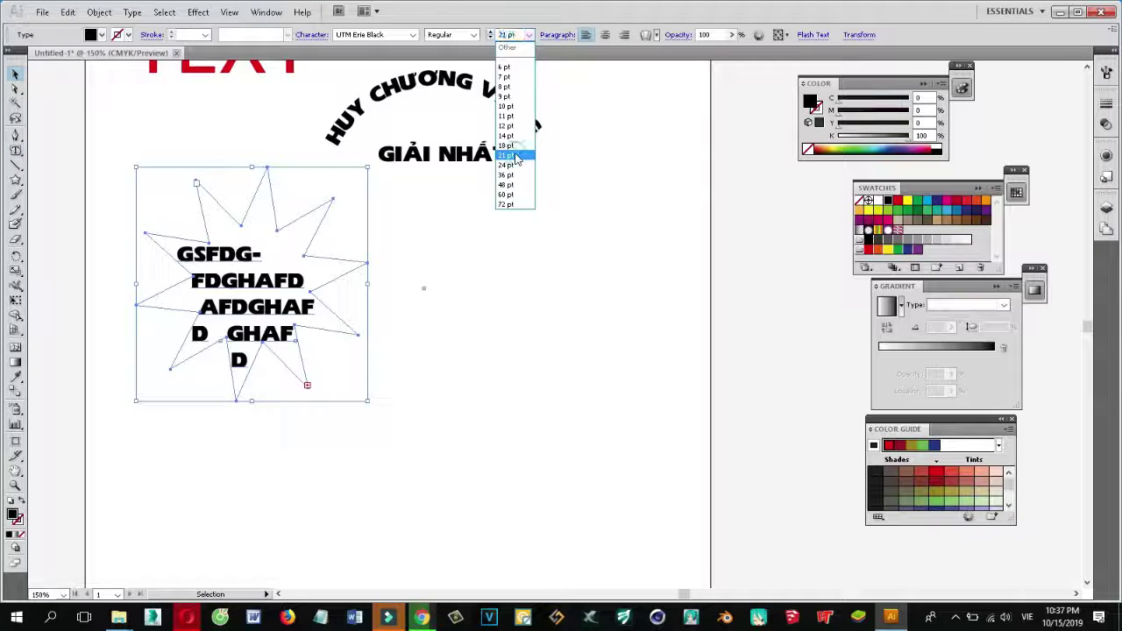
pyautogui.click(517, 157)
pyautogui.click(249, 256)
pyautogui.click(479, 270)
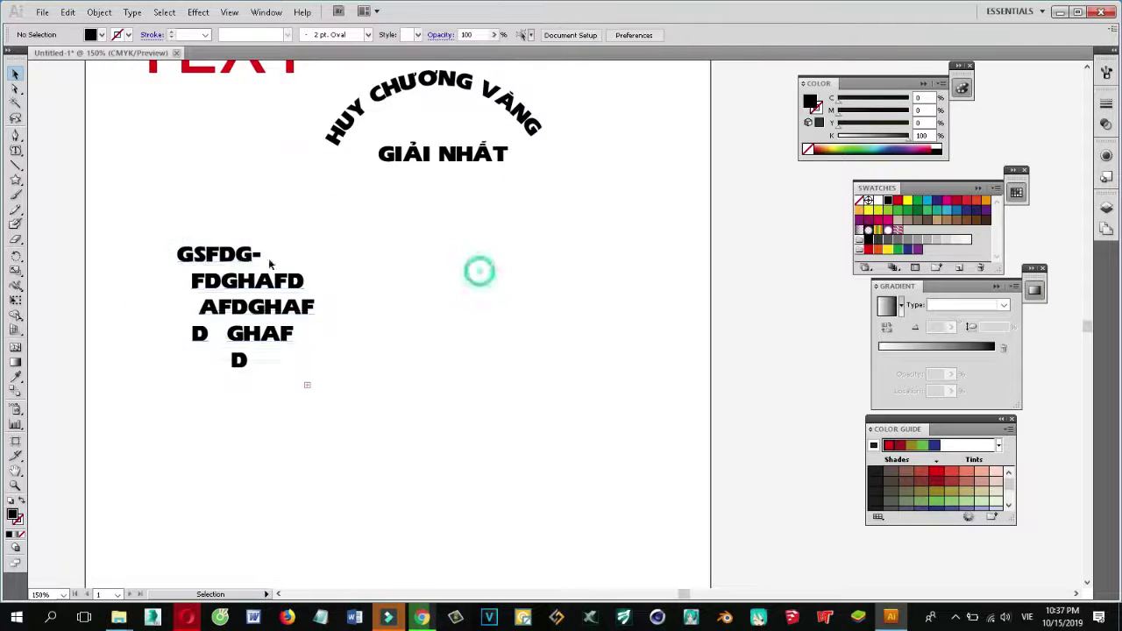
pyautogui.click(241, 254)
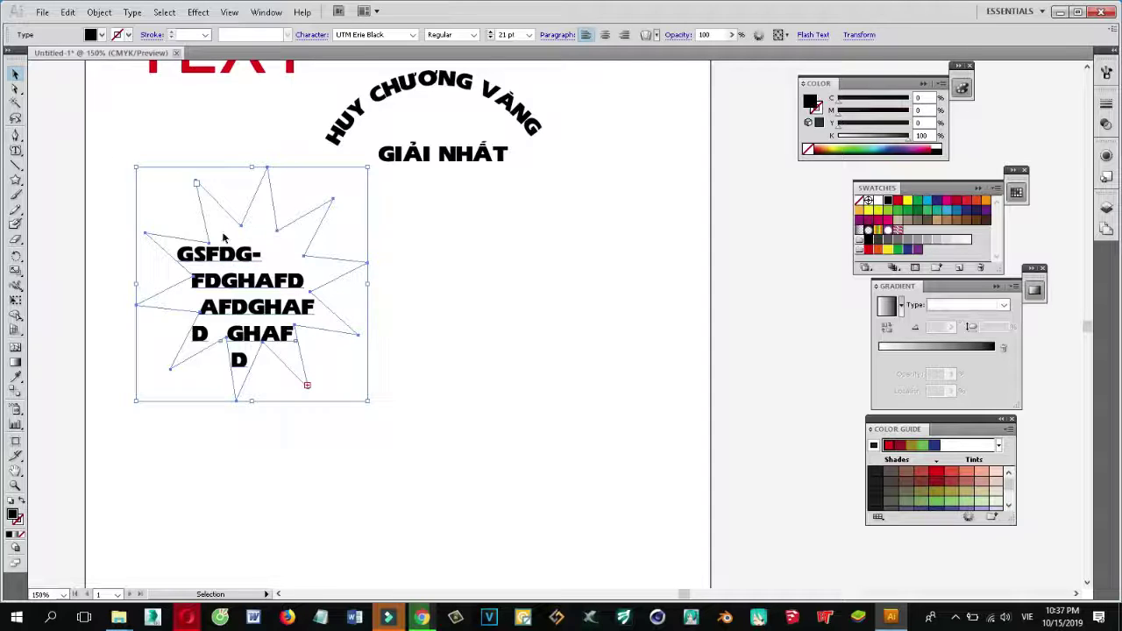
pyautogui.click(15, 150)
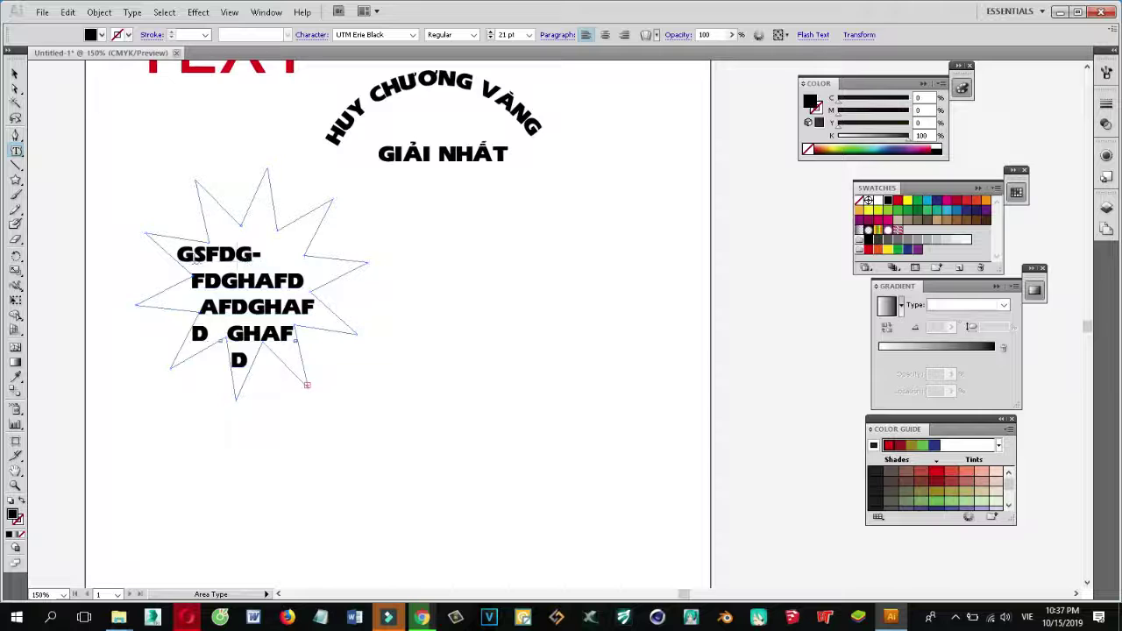
# Step: Set the opening star text to 14 pt, then all the star text to 12 pt
pyautogui.moveTo(180, 254)
pyautogui.mouseDown()
pyautogui.moveTo(297, 296)
pyautogui.moveTo(318, 361)
pyautogui.mouseUp()
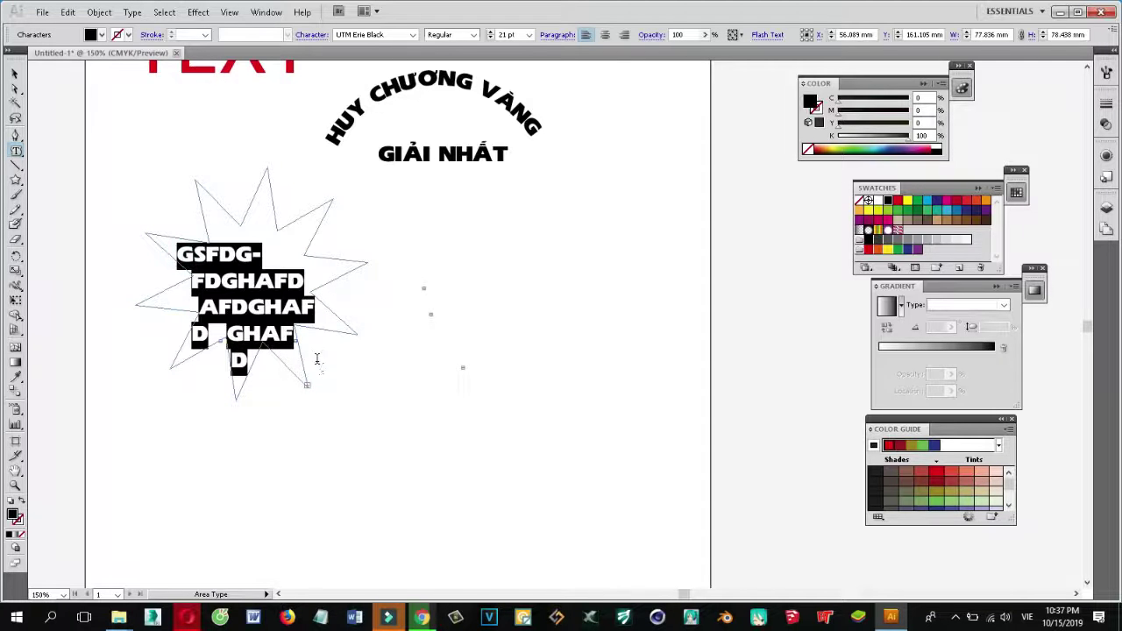
pyautogui.click(529, 35)
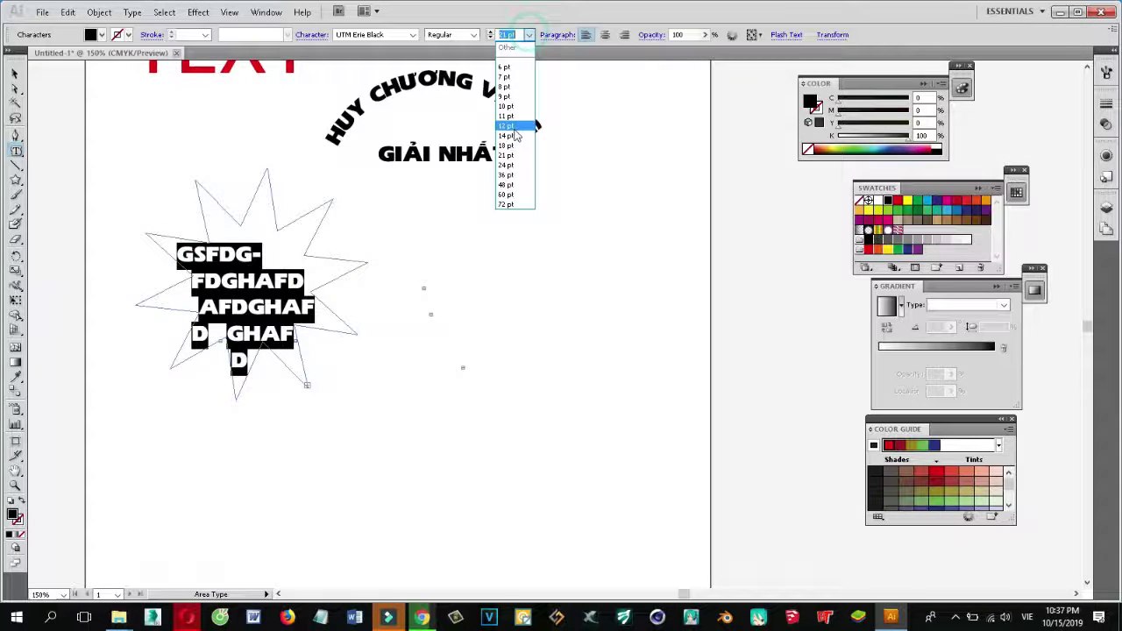
pyautogui.click(526, 126)
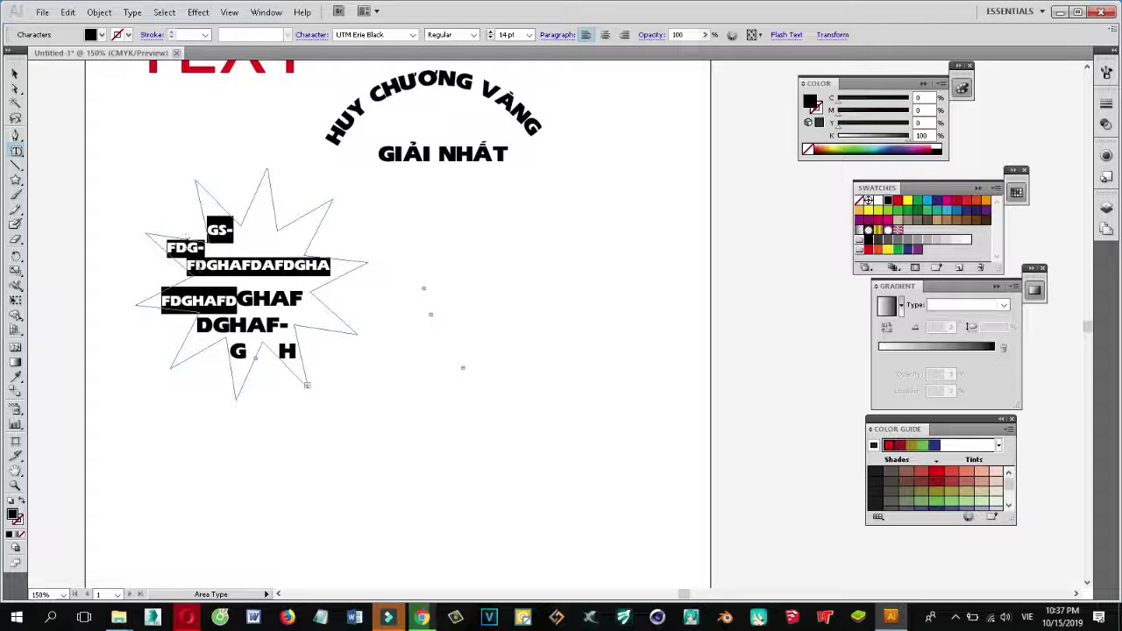
pyautogui.click(228, 266)
pyautogui.hotkey('ctrl', 'a')
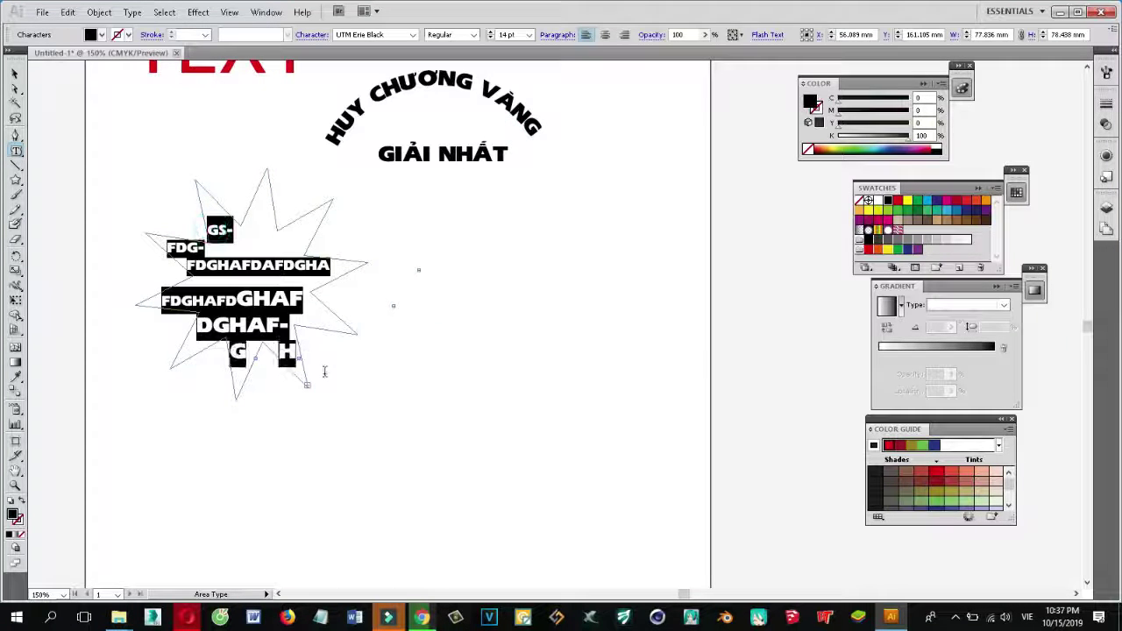
pyautogui.click(528, 34)
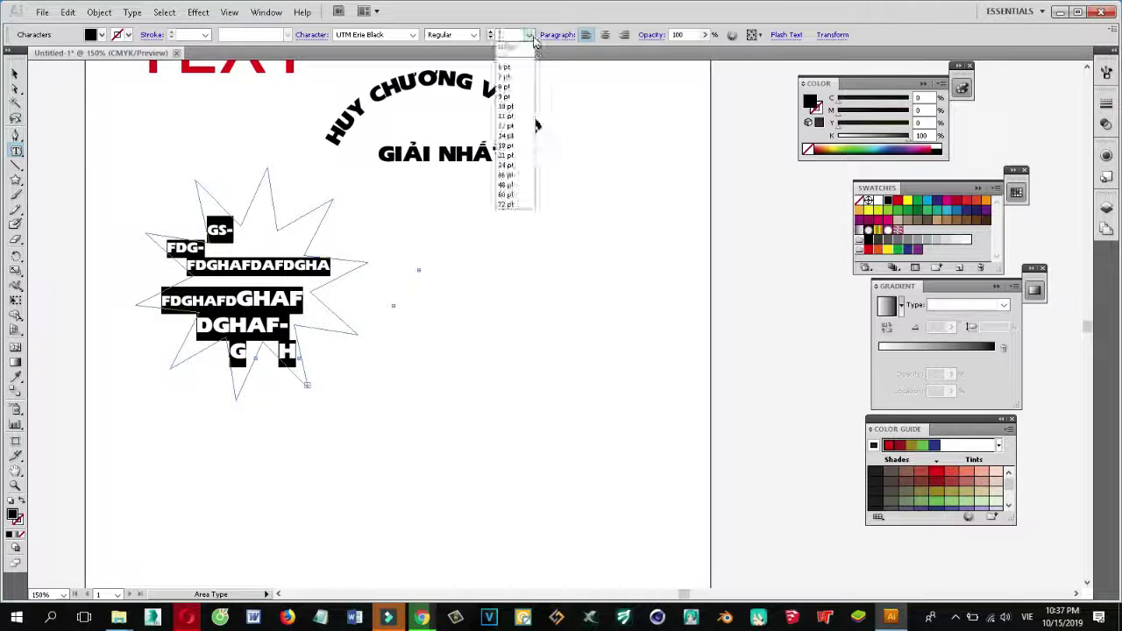
pyautogui.click(513, 123)
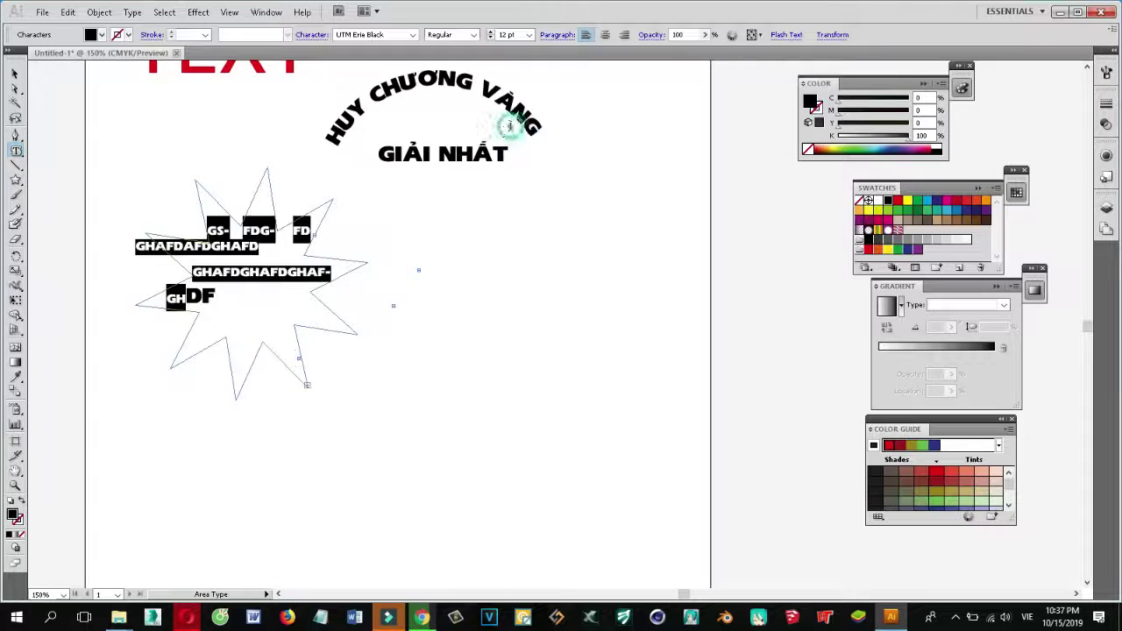
# Step: Move the star text block slightly to the left
pyautogui.click(15, 74)
pyautogui.click(616, 307)
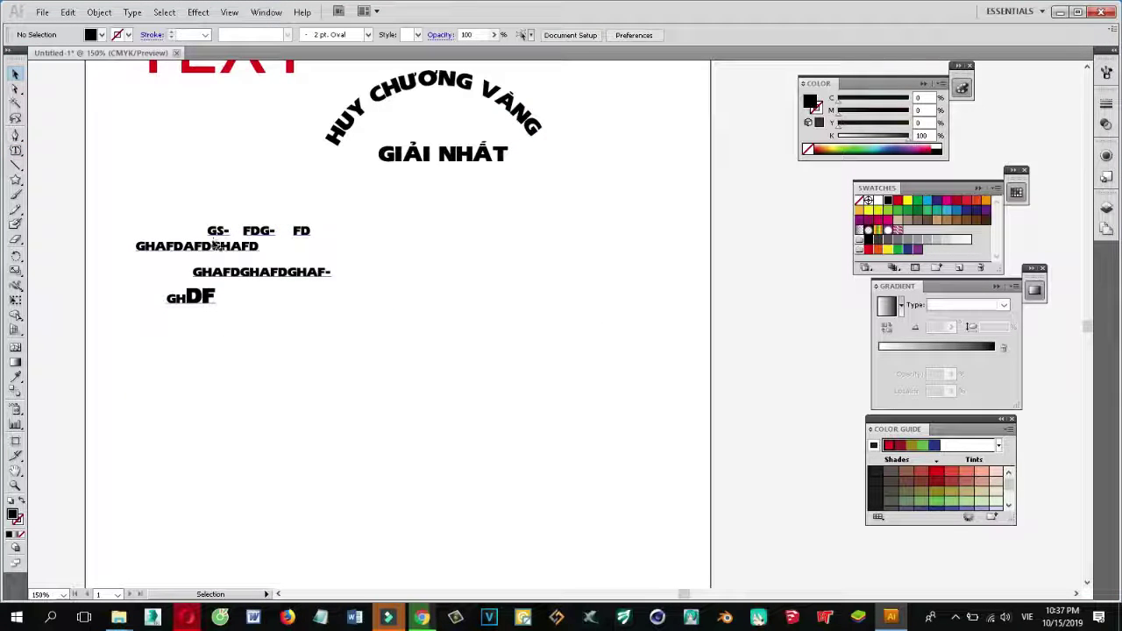
pyautogui.moveTo(209, 251); pyautogui.dragTo(207, 231)
# Step: Draw a second star to the right and fill it with 12 pt placeholder area text 'WE DUQDQDQUD…'
pyautogui.click(15, 179)
pyautogui.moveTo(479, 312); pyautogui.dragTo(545, 400)
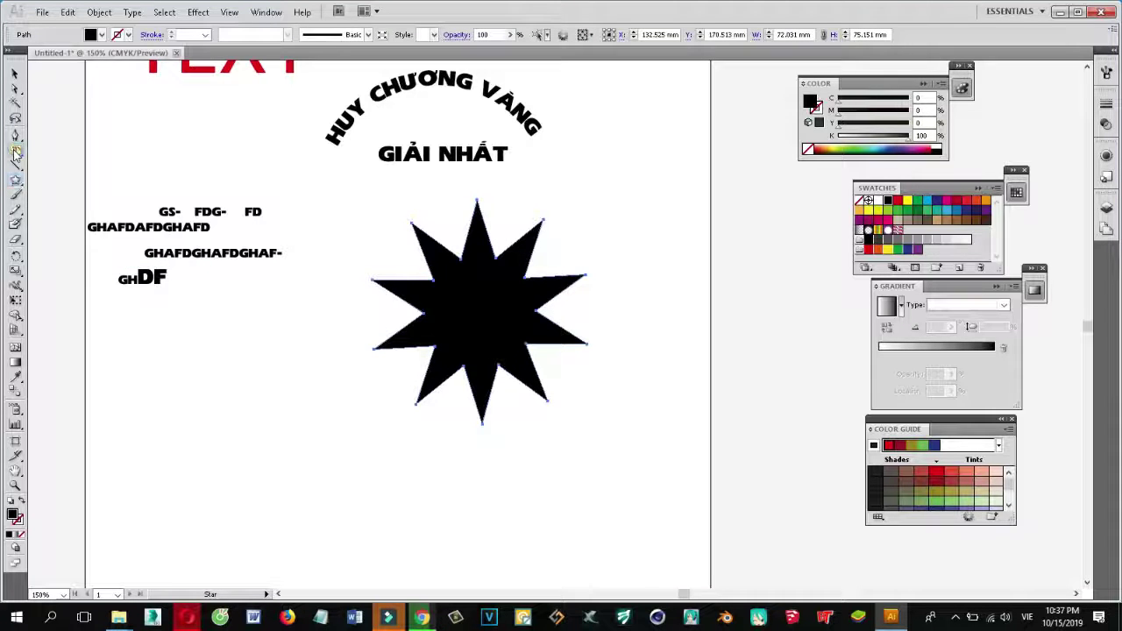
pyautogui.moveTo(15, 151); pyautogui.dragTo(72, 167)
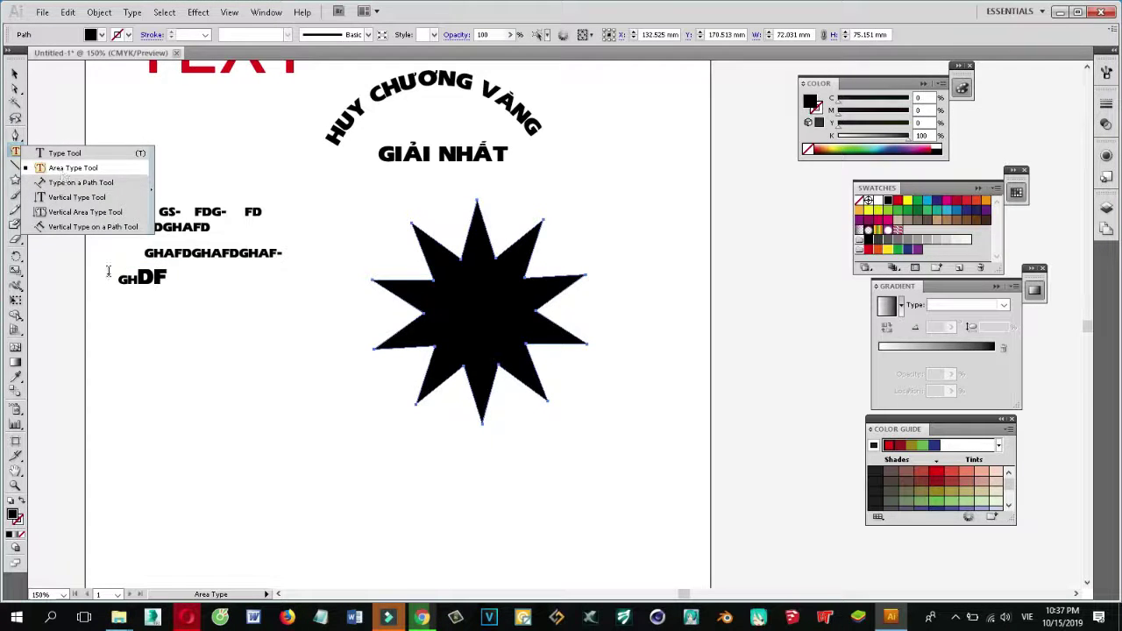
pyautogui.click(214, 403)
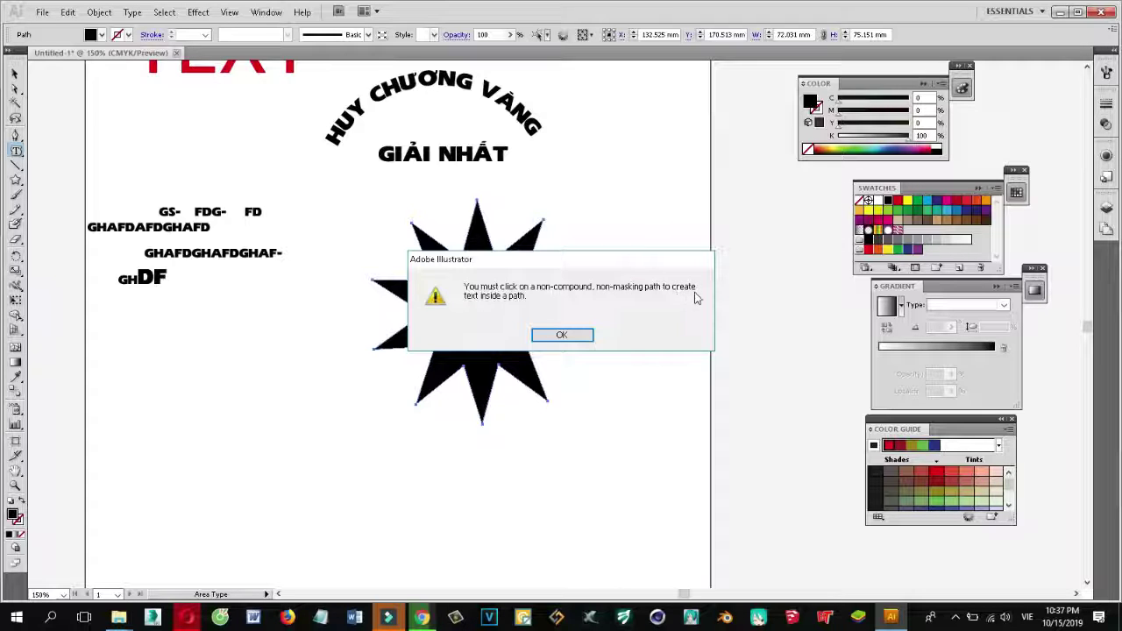
pyautogui.click(561, 334)
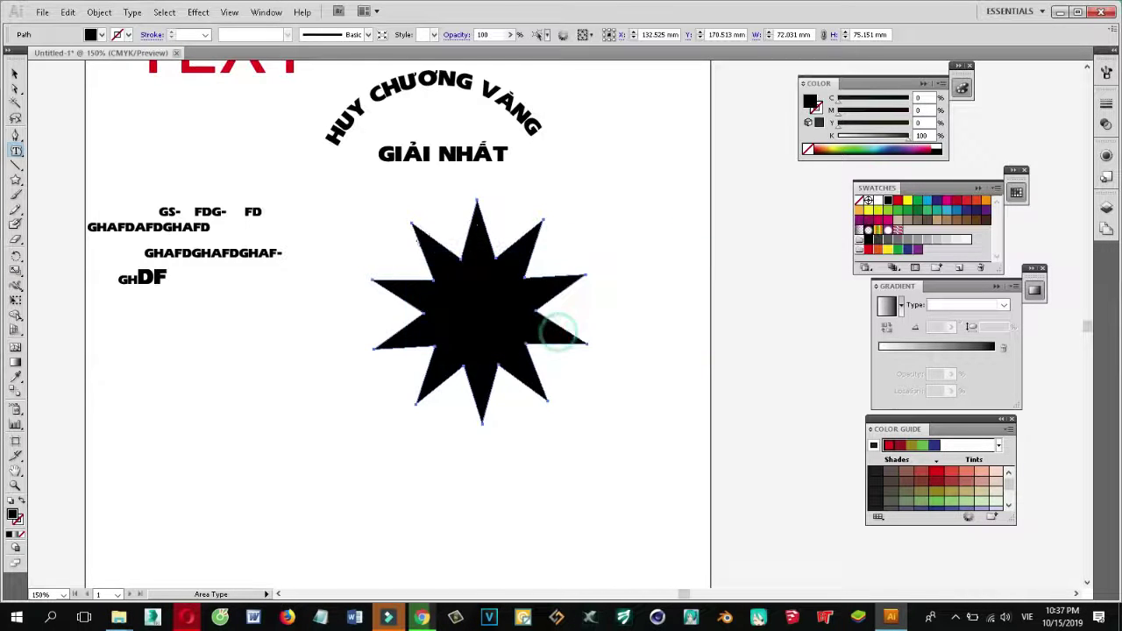
pyautogui.click(420, 229)
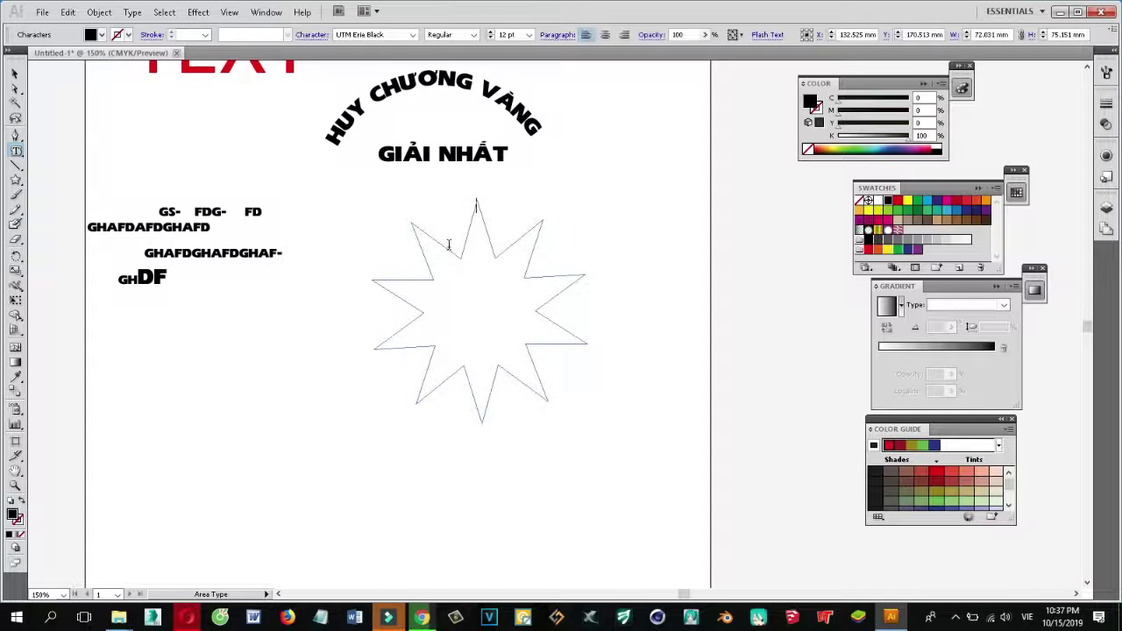
pyautogui.write('DEWE D')
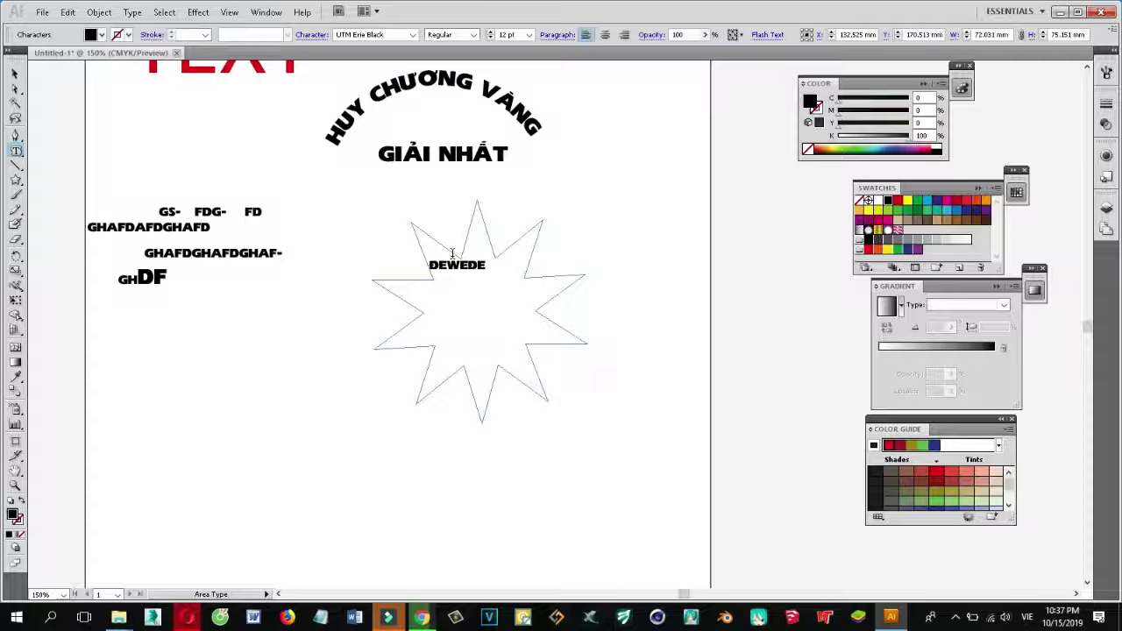
pyautogui.write('UQDQDQUD QUDQWQWQ ')
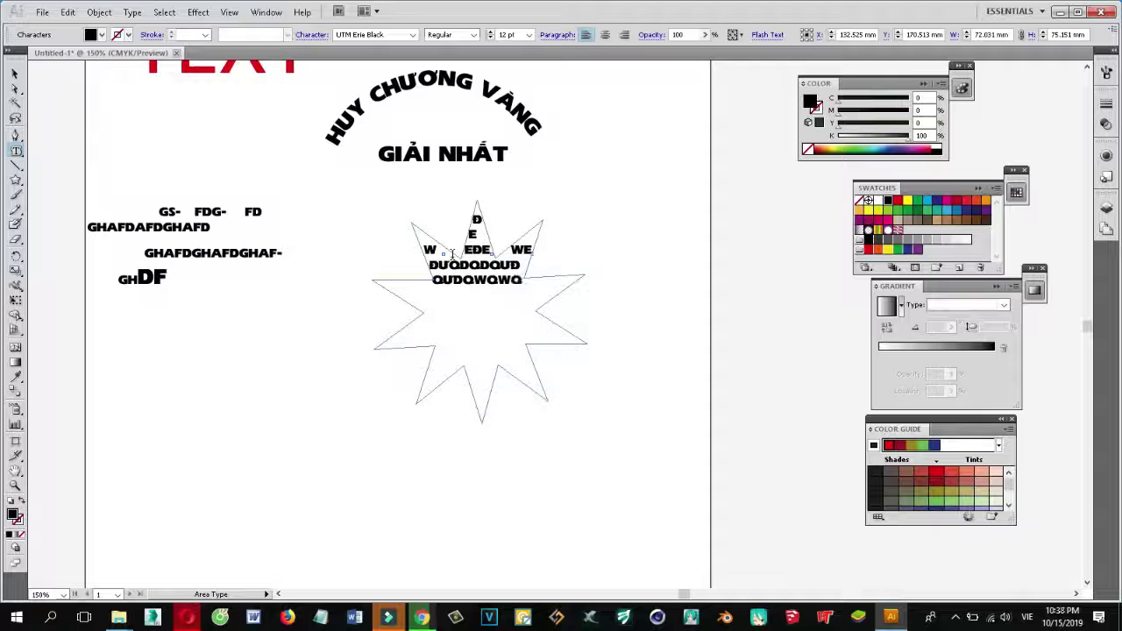
pyautogui.write('W QWQDQDQDQD')
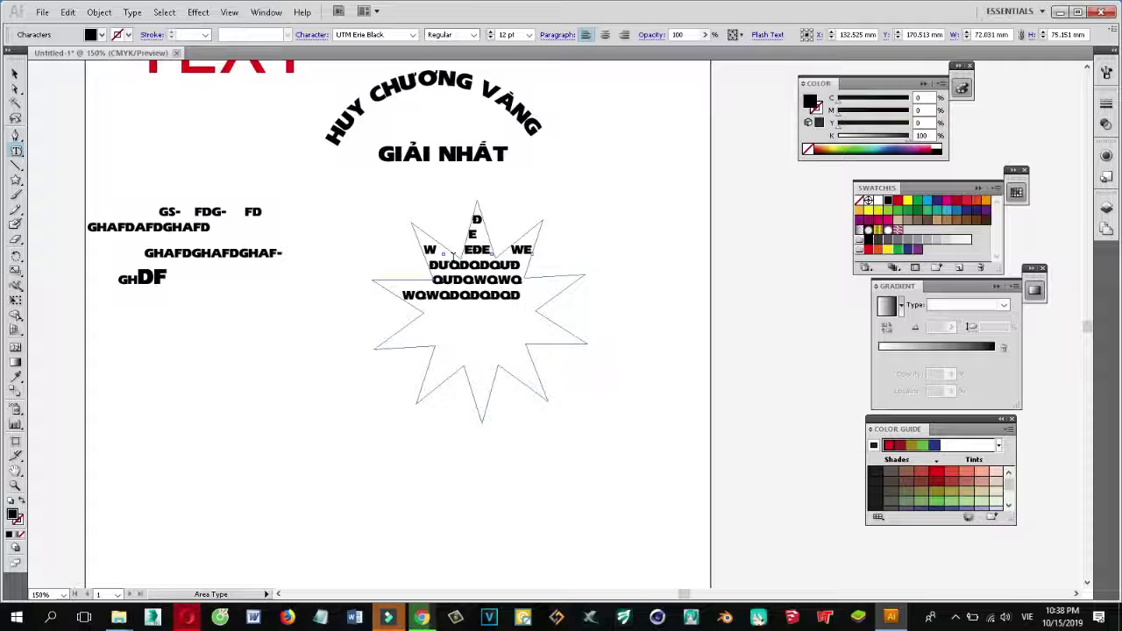
pyautogui.write('QD')
pyautogui.write('QD QDQDQDQWDQW DQW DUQDWQ DQ D Q')
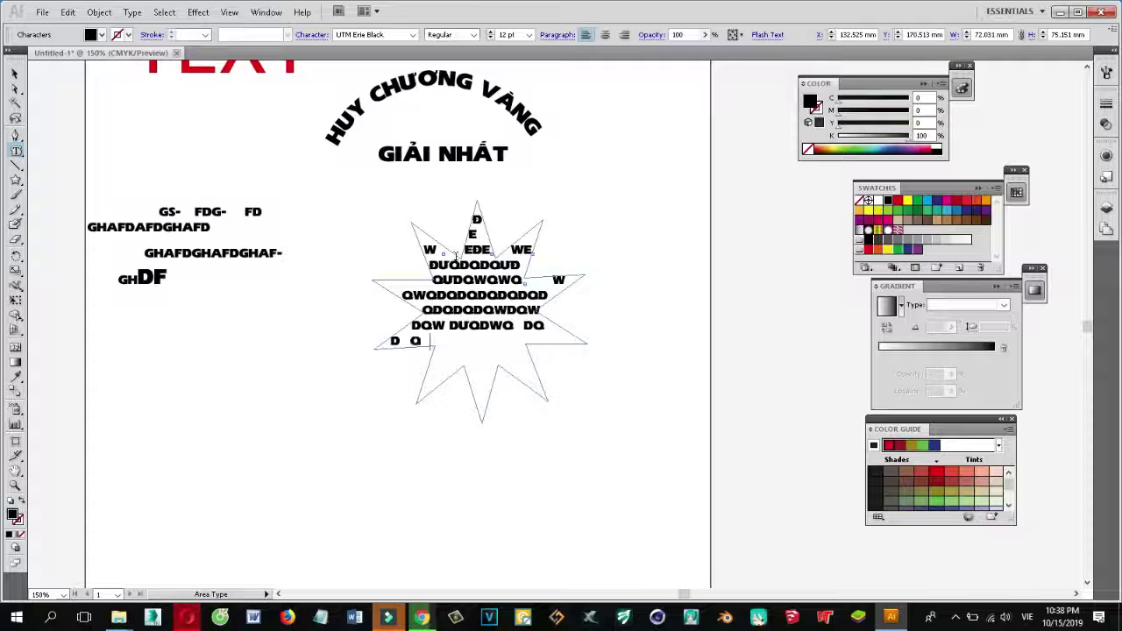
pyautogui.write('DW Q')
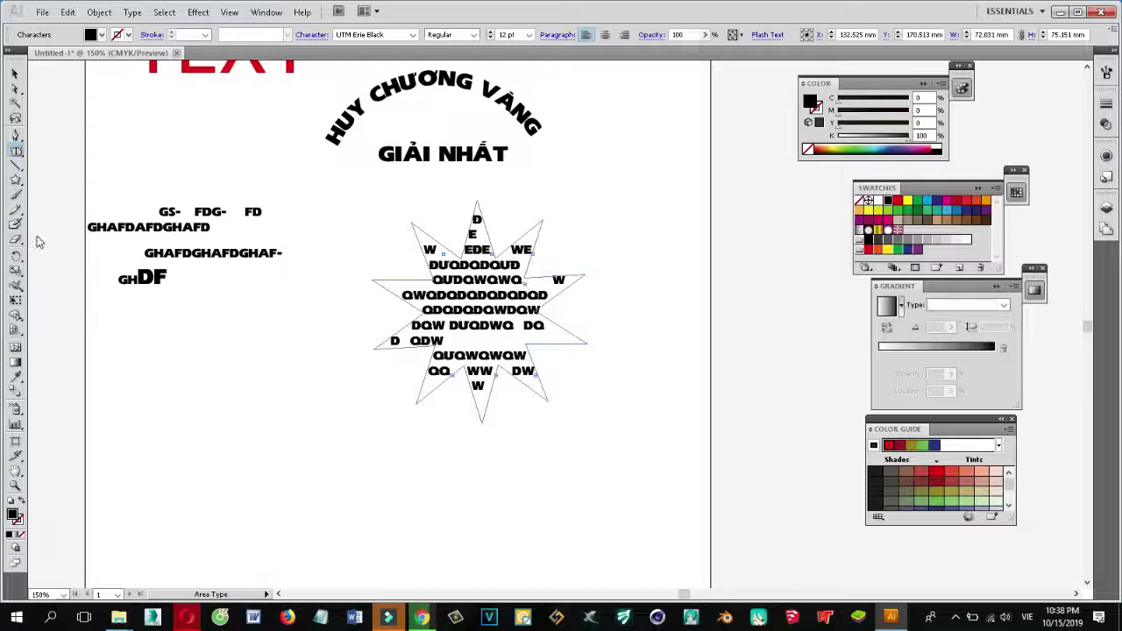
pyautogui.click(16, 181)
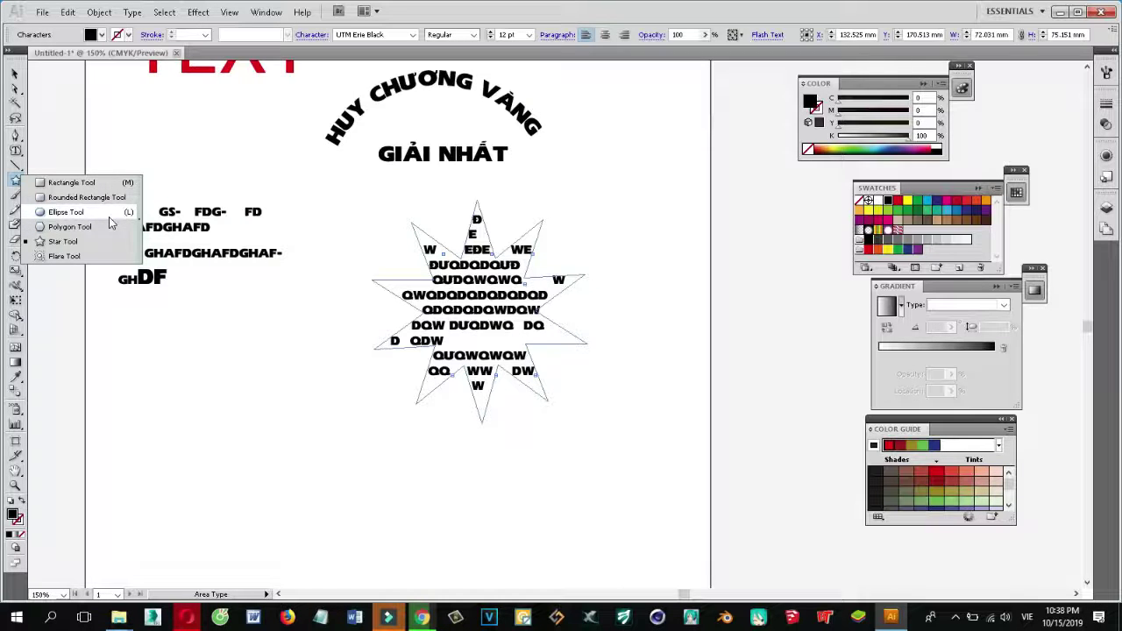
# Step: Draw an ellipse below the first star text and fill it with wrapping placeholder text 'D QQWQDQ…'
pyautogui.click(66, 212)
pyautogui.moveTo(193, 343)
pyautogui.mouseDown()
pyautogui.moveTo(257, 468)
pyautogui.moveTo(319, 533)
pyautogui.mouseUp()
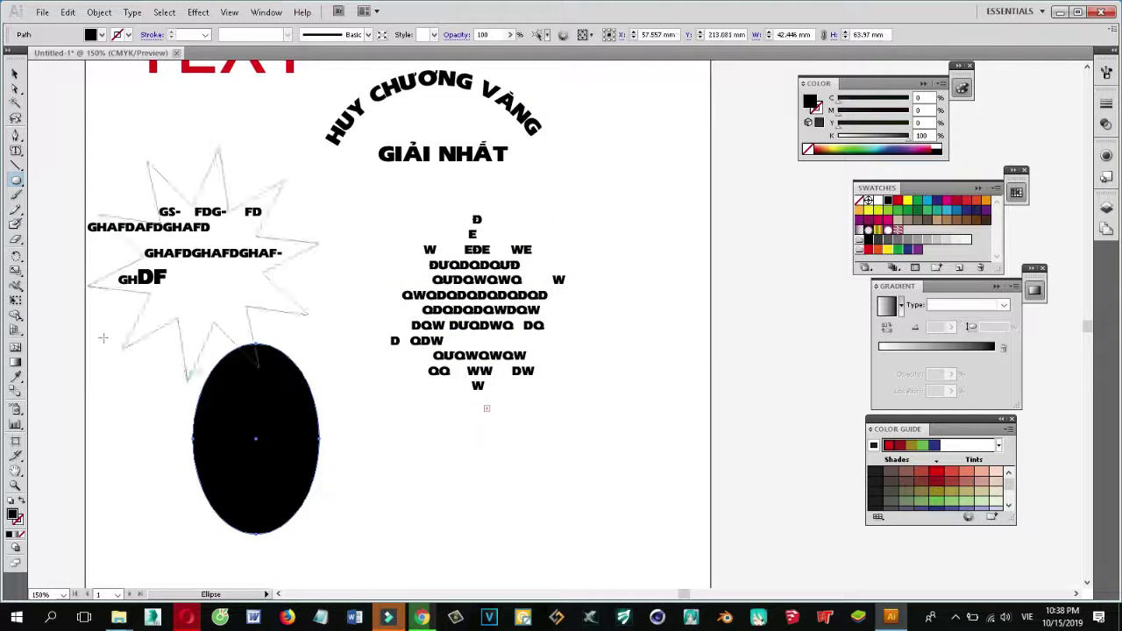
pyautogui.click(17, 151)
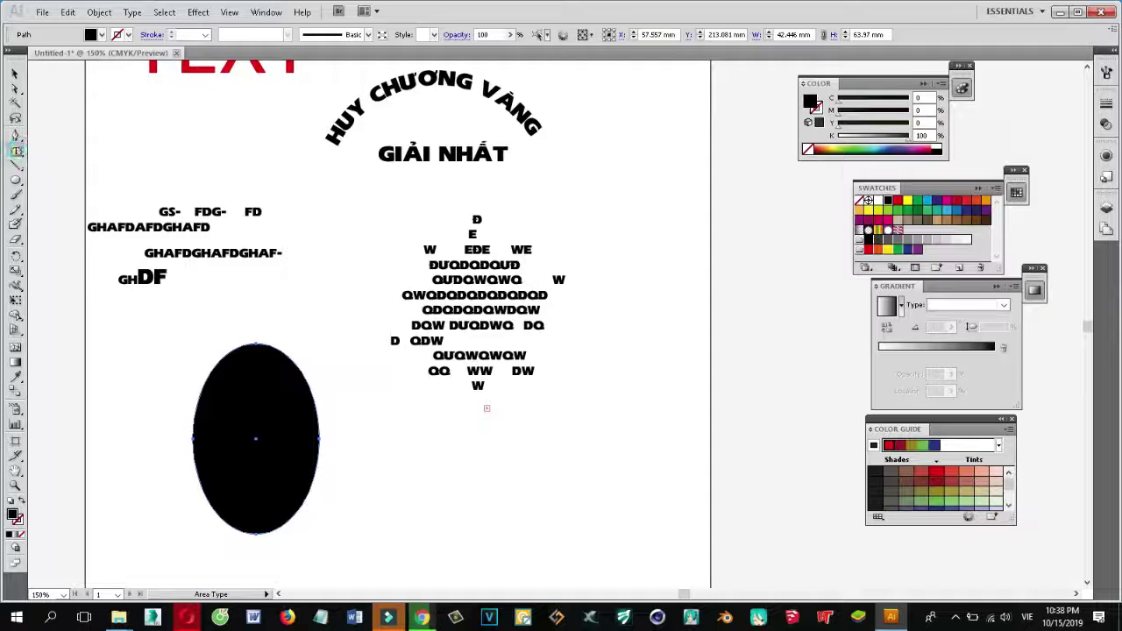
pyautogui.click(200, 399)
pyautogui.write('D QQWQDQ WDQ')
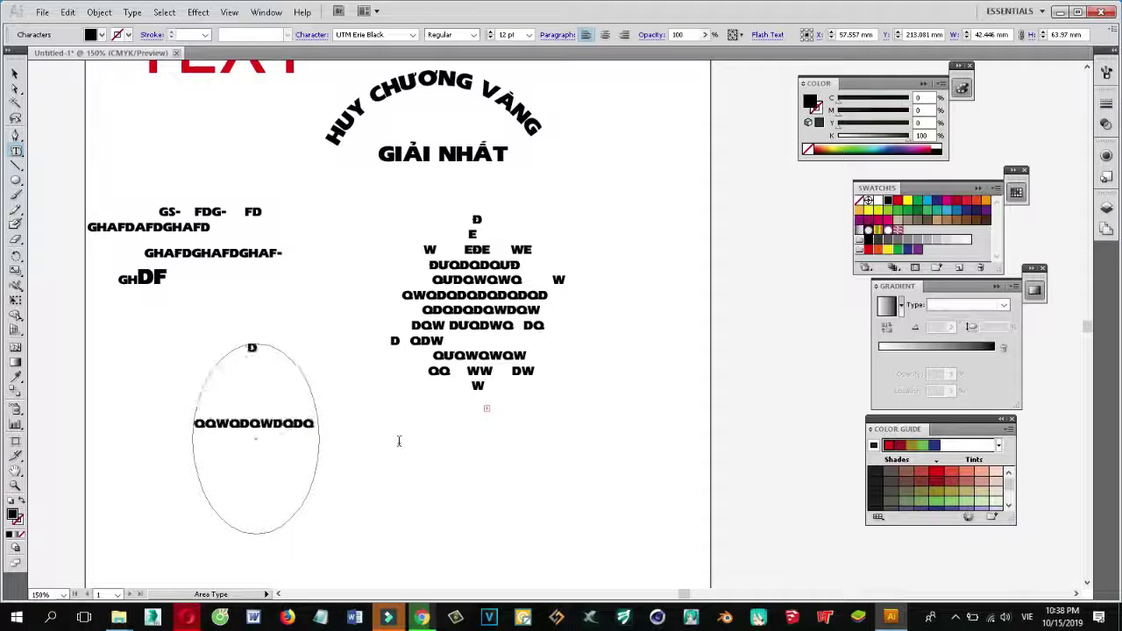
pyautogui.write('DQDQD QDQDQDQDQD QDWD- WEFWEFERGR- R')
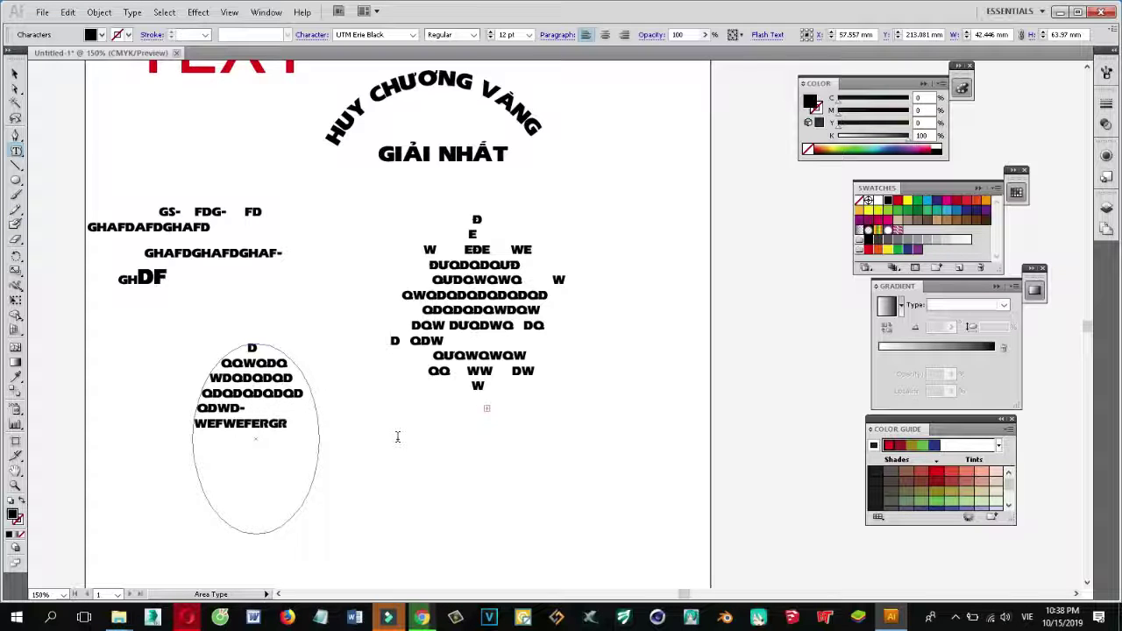
pyautogui.write('TYRFERTE- TRERTRERTRERT- ERT')
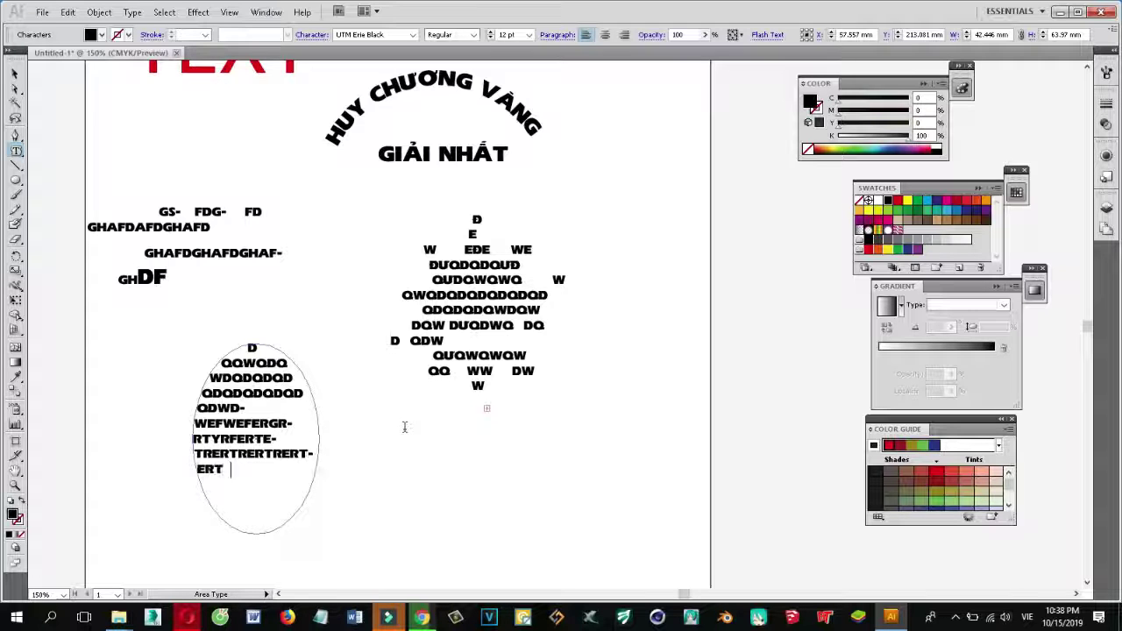
pyautogui.write('ETERTETWER TWETWETRWE T')
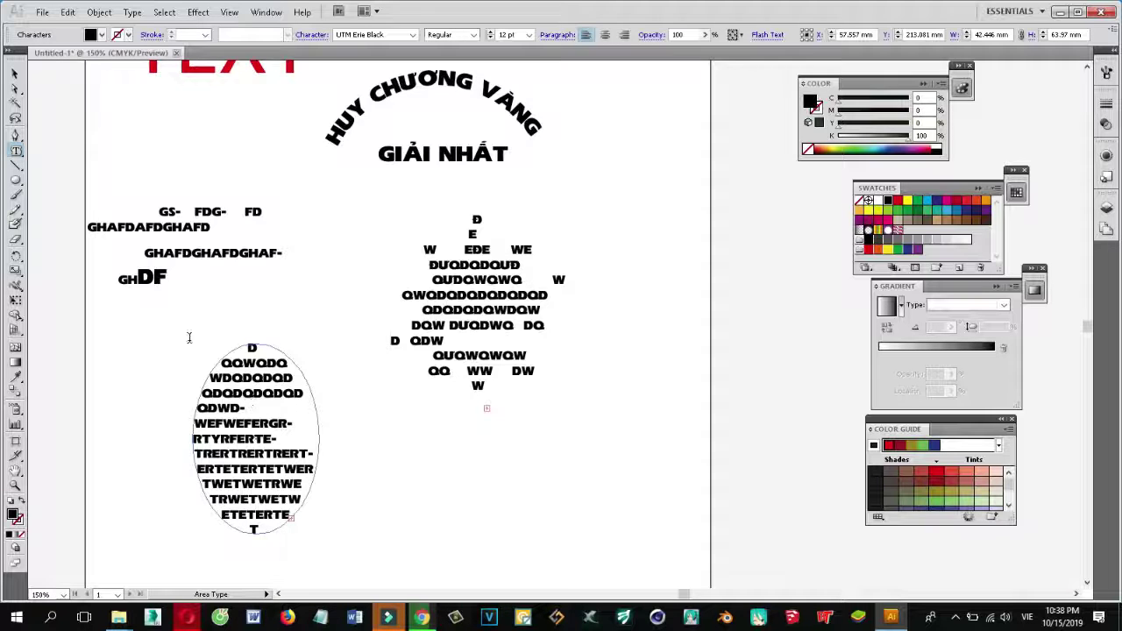
pyautogui.click(16, 77)
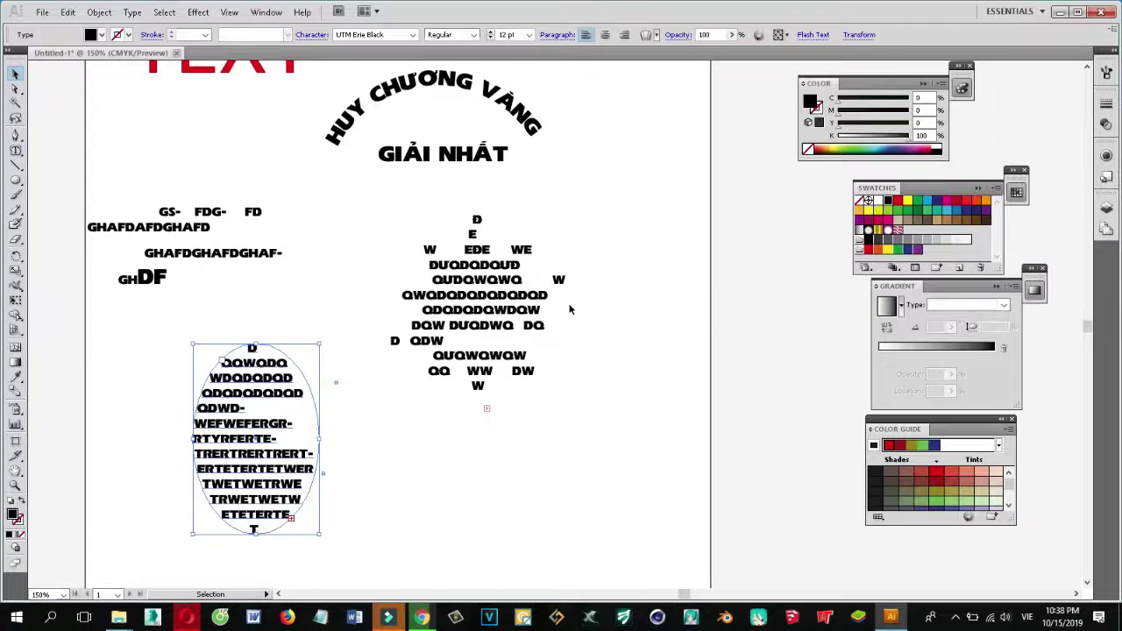
pyautogui.keyDown('alt'); pyautogui.scroll(-1, 569, 308); pyautogui.keyUp('alt')
# Step: In Untitled-2, pen-draw the star's left corners and its top tip beside the artboard
pyautogui.keyDown('alt'); pyautogui.scroll(-1, 569, 309); pyautogui.keyUp('alt')
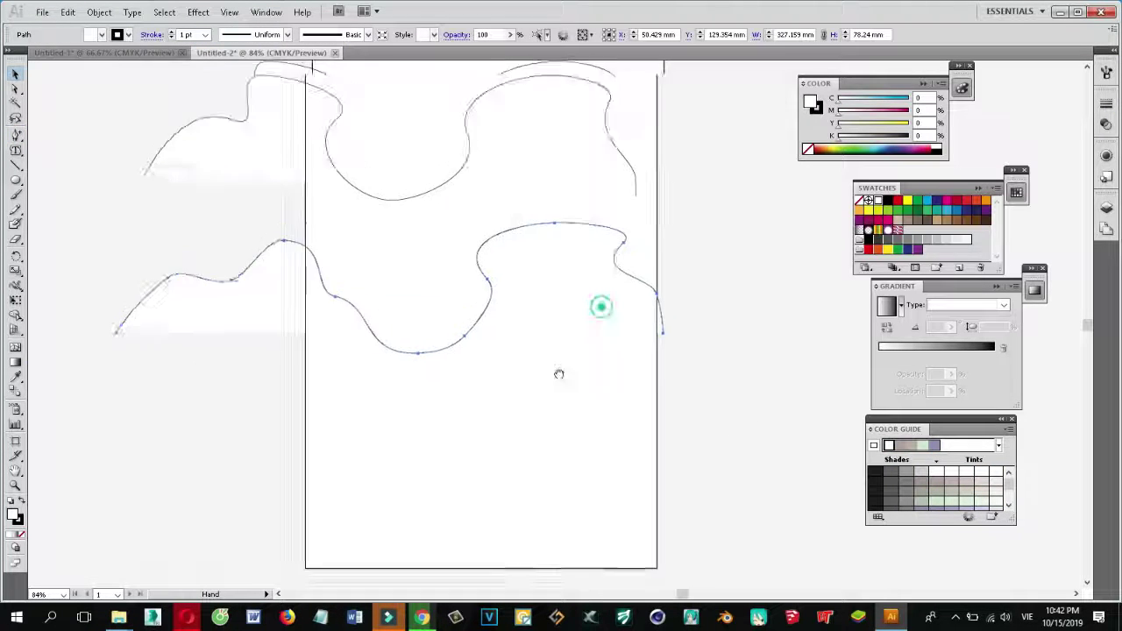
pyautogui.moveTo(506, 345); pyautogui.dragTo(407, 305)
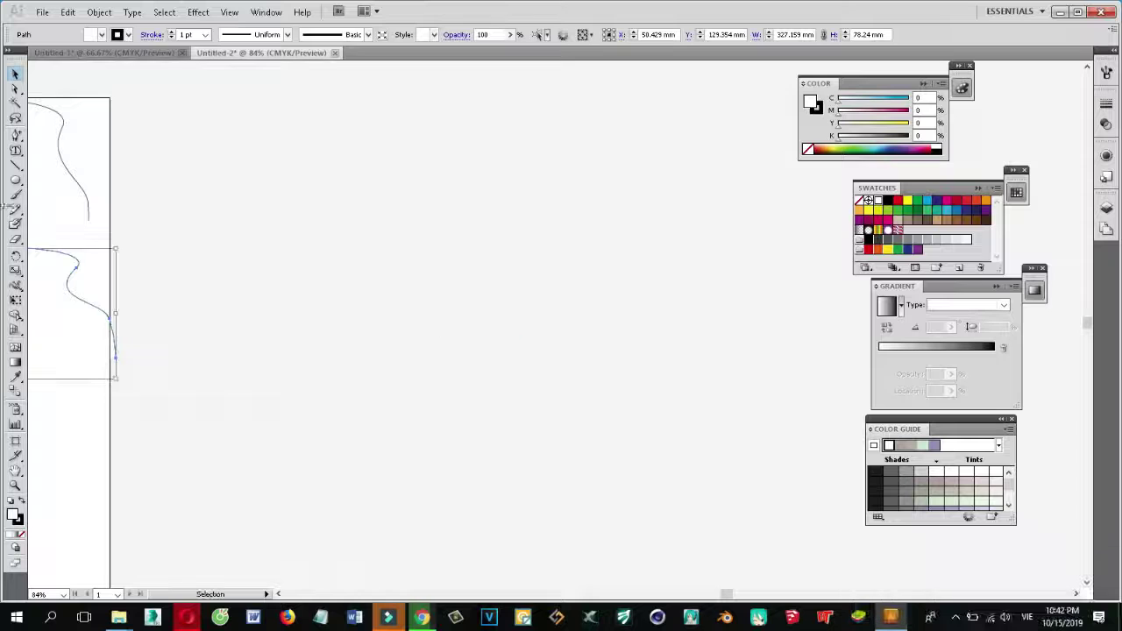
pyautogui.click(17, 133)
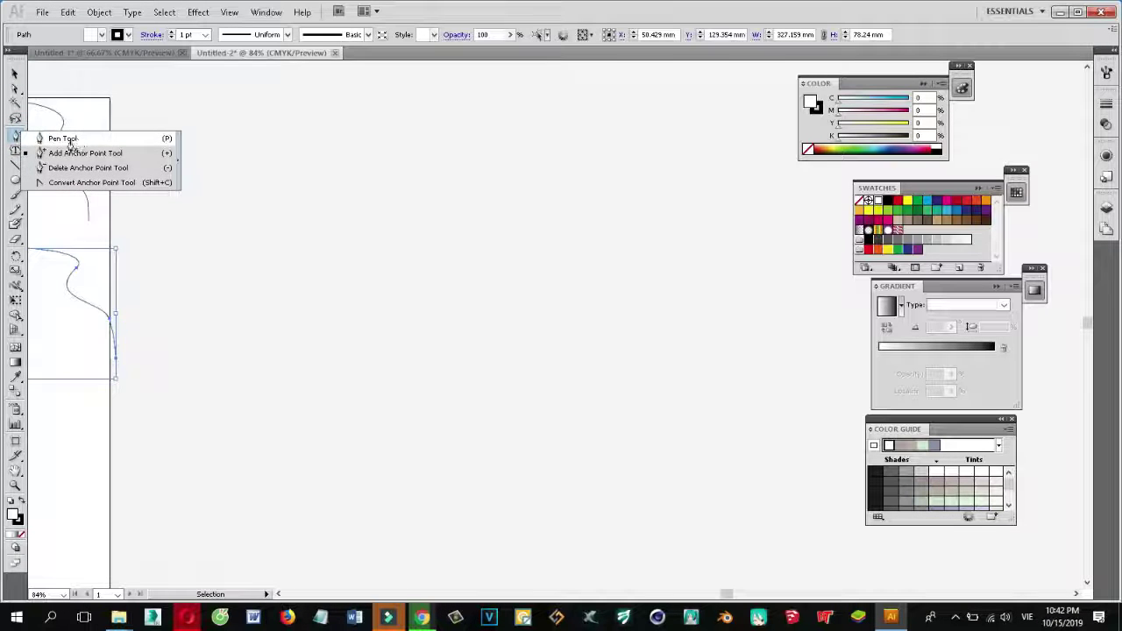
pyautogui.click(70, 139)
pyautogui.click(280, 219)
pyautogui.click(378, 224)
pyautogui.click(429, 123)
pyautogui.click(442, 208)
# Step: Place the star's right, lower-right and lower-left tips and close the path
pyautogui.click(656, 191)
pyautogui.click(498, 239)
pyautogui.click(554, 431)
pyautogui.click(468, 333)
pyautogui.click(226, 484)
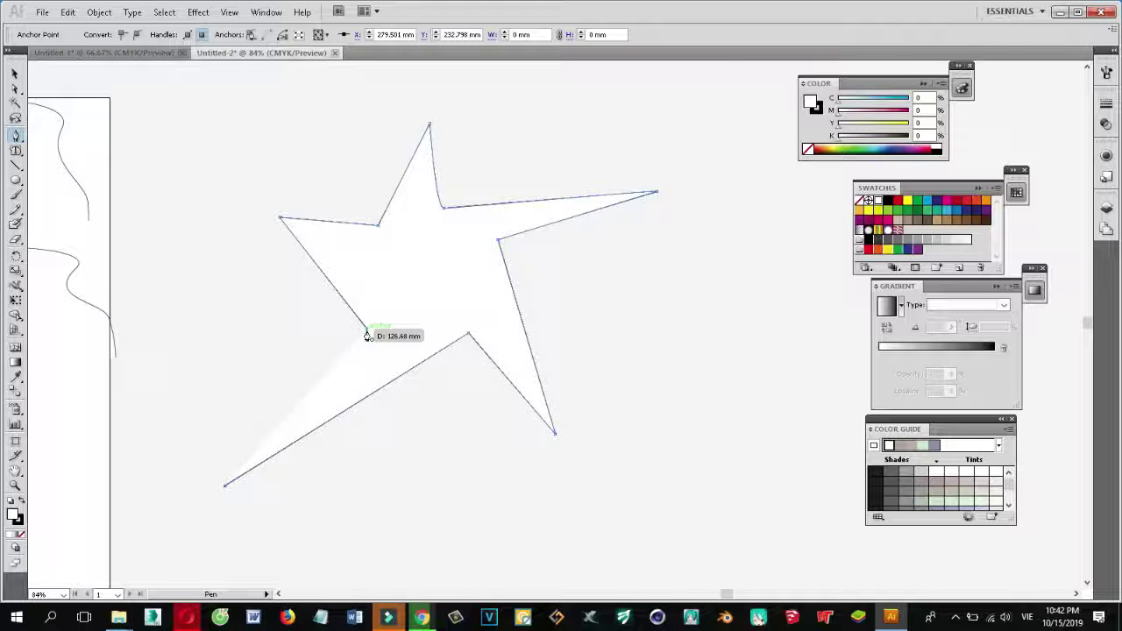
pyautogui.click(225, 485)
# Step: Reposition the finished five-pointed star outline on the canvas
pyautogui.click(15, 73)
pyautogui.click(531, 266)
pyautogui.moveTo(530, 267); pyautogui.dragTo(551, 275)
pyautogui.moveTo(485, 311)
pyautogui.mouseDown()
pyautogui.moveTo(404, 281)
pyautogui.moveTo(414, 286)
pyautogui.mouseUp()
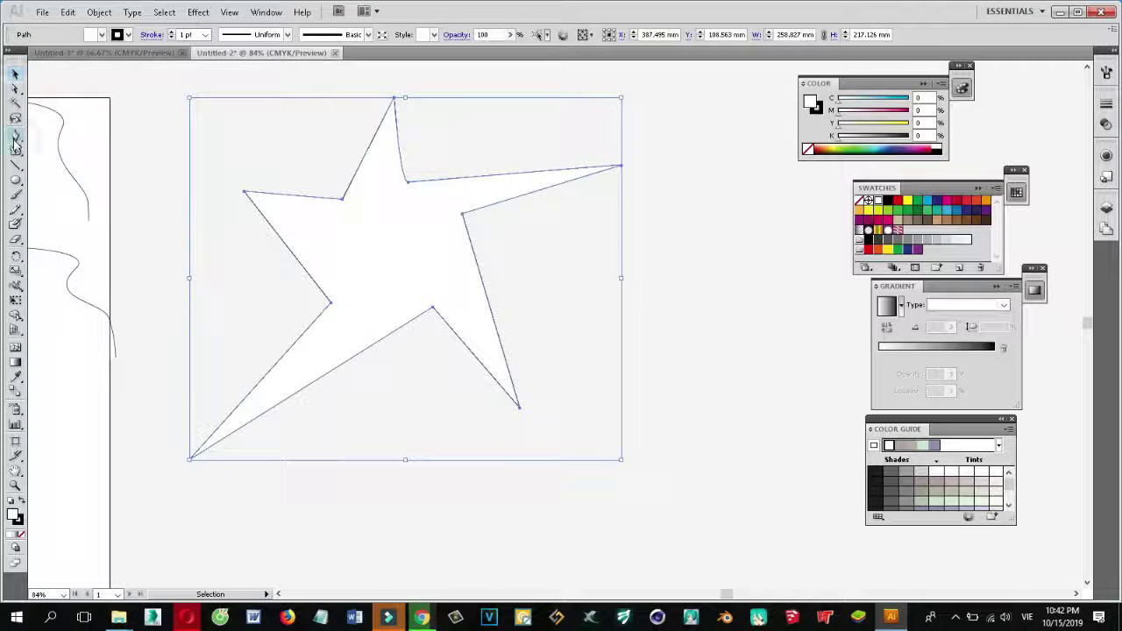
# Step: Smooth the star's left, upper-left and bottom inner corners into curves with the Convert Anchor Point Tool
pyautogui.moveTo(15, 140); pyautogui.dragTo(70, 180)
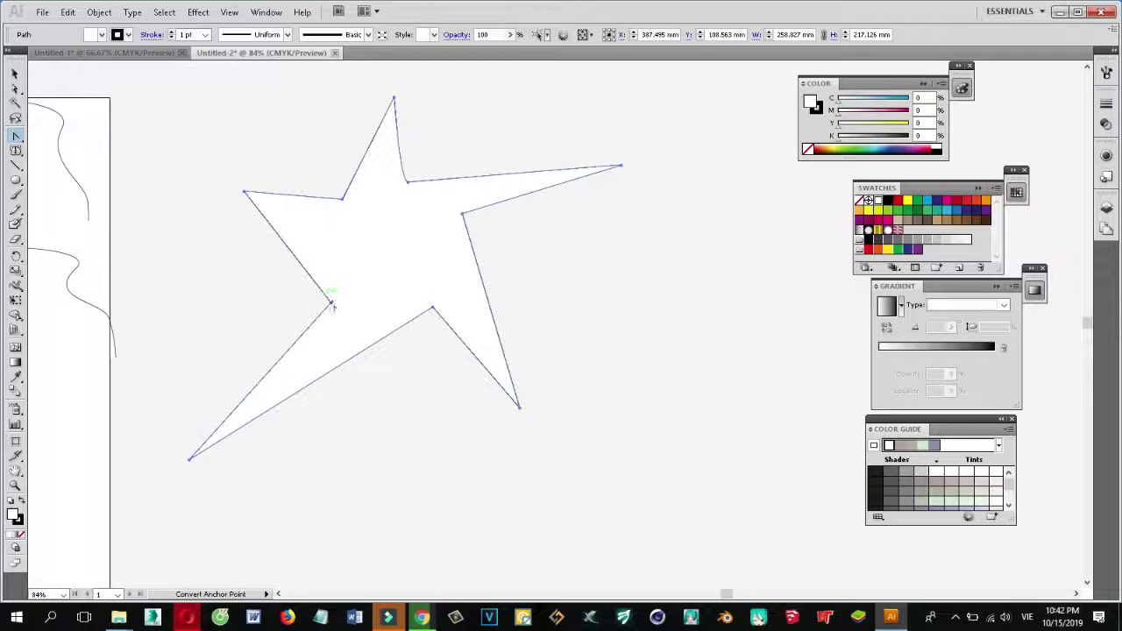
pyautogui.click(331, 304)
pyautogui.click(574, 349)
pyautogui.moveTo(331, 304); pyautogui.dragTo(333, 273)
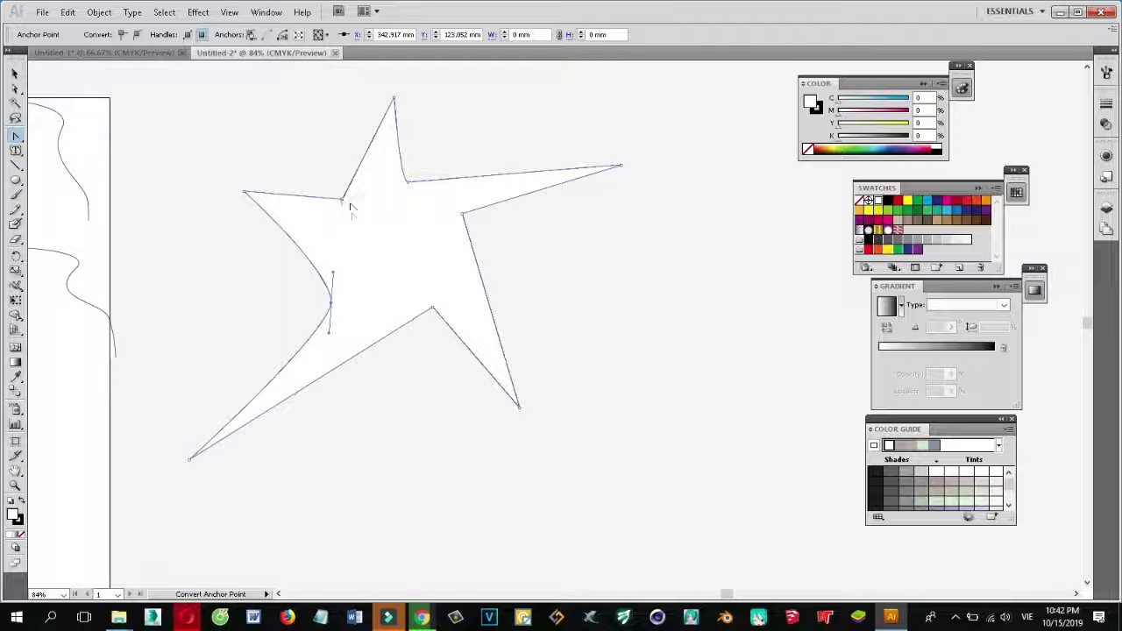
pyautogui.moveTo(342, 200); pyautogui.dragTo(419, 205)
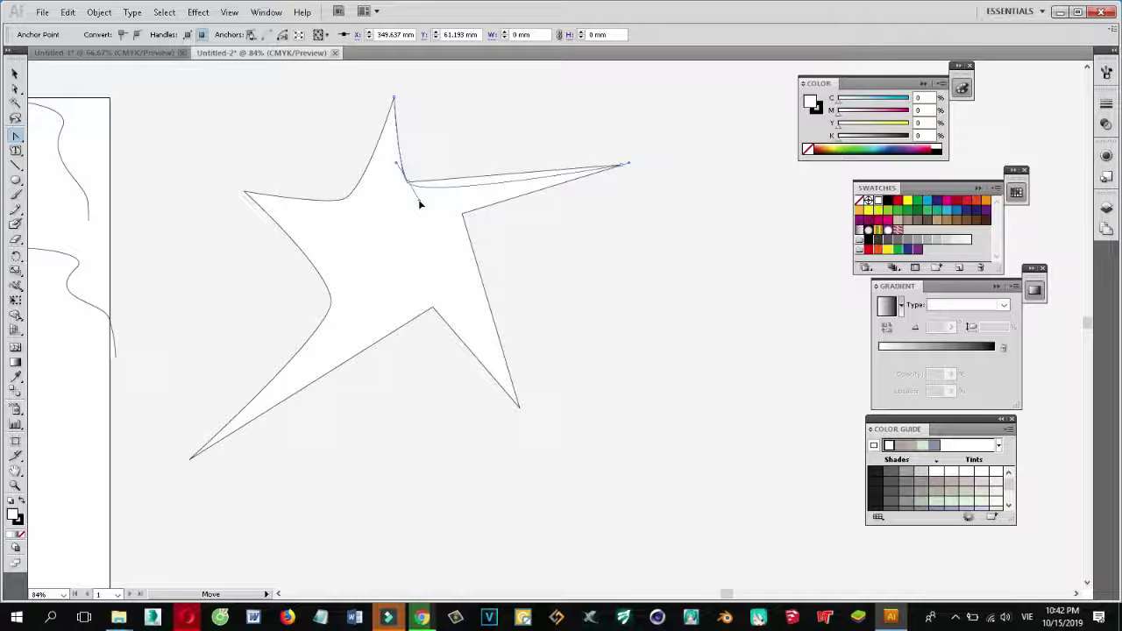
pyautogui.moveTo(432, 309); pyautogui.dragTo(463, 306)
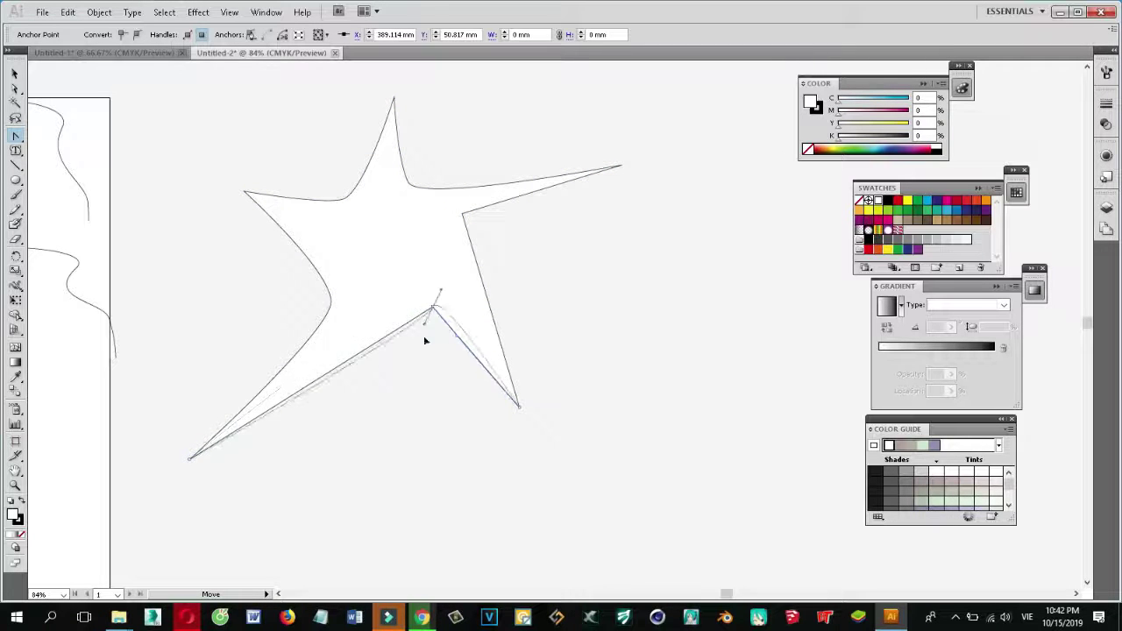
pyautogui.moveTo(462, 306); pyautogui.dragTo(396, 292)
# Step: Curve the right inner corner and round off all five star tips into a starfish
pyautogui.moveTo(462, 213); pyautogui.dragTo(390, 225)
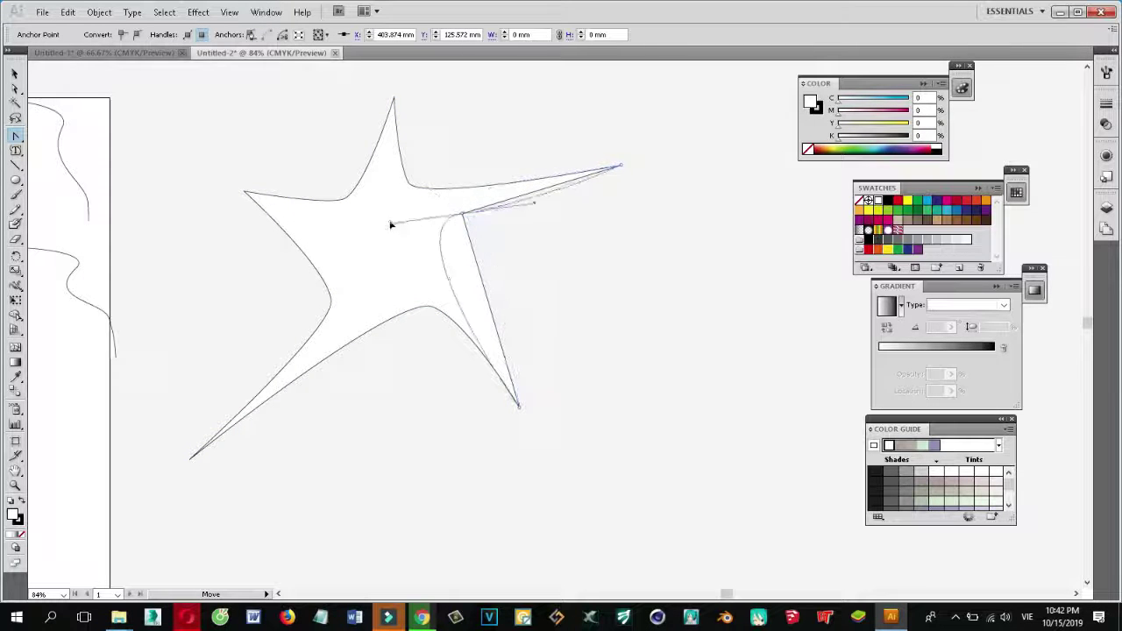
pyautogui.moveTo(391, 224); pyautogui.dragTo(425, 247)
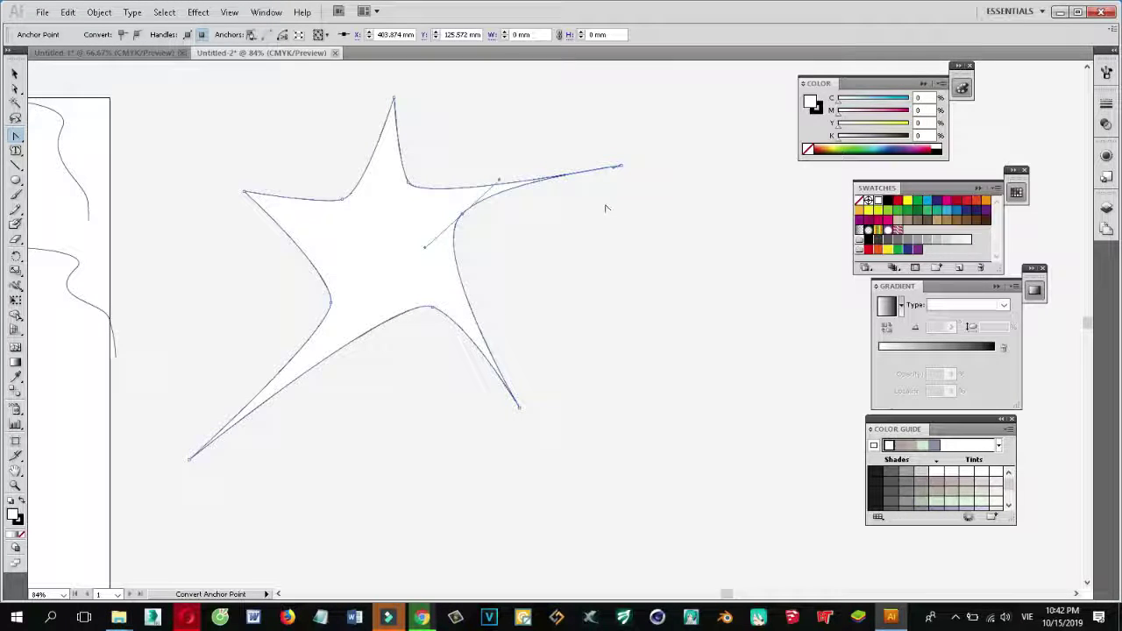
pyautogui.moveTo(620, 165); pyautogui.dragTo(634, 202)
pyautogui.moveTo(245, 194); pyautogui.dragTo(264, 138)
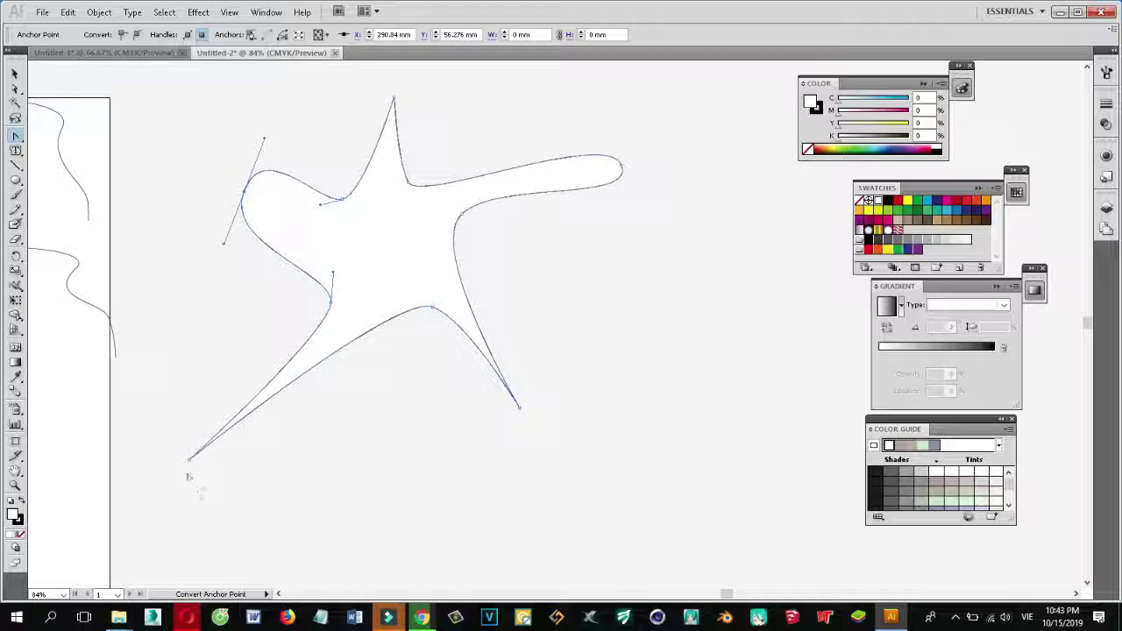
pyautogui.moveTo(189, 458); pyautogui.dragTo(163, 430)
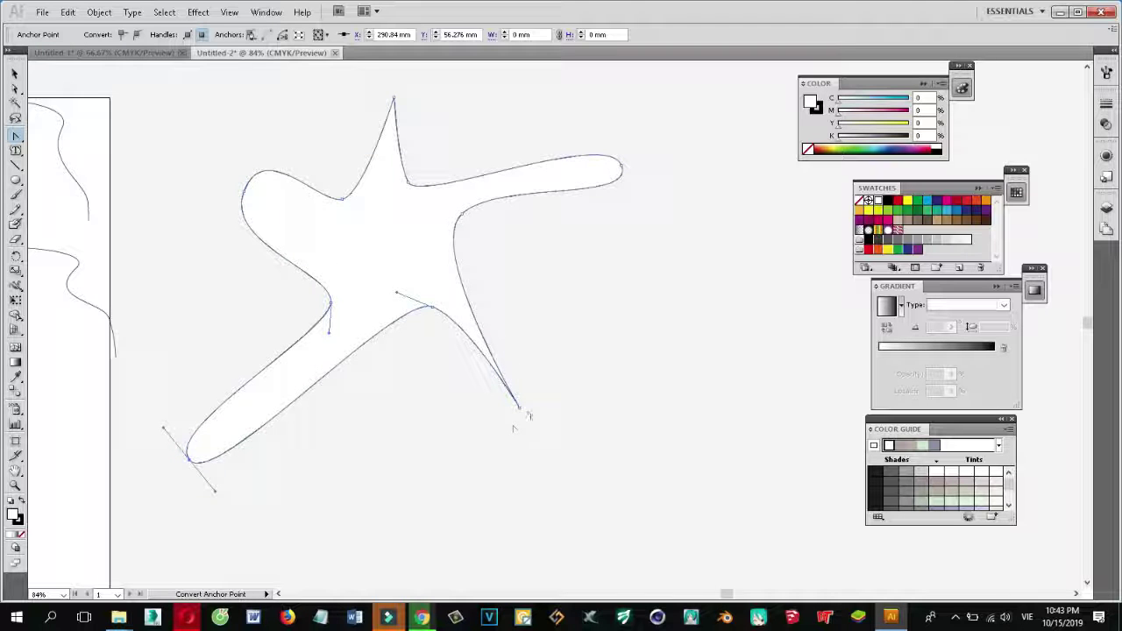
pyautogui.moveTo(519, 412); pyautogui.dragTo(466, 432)
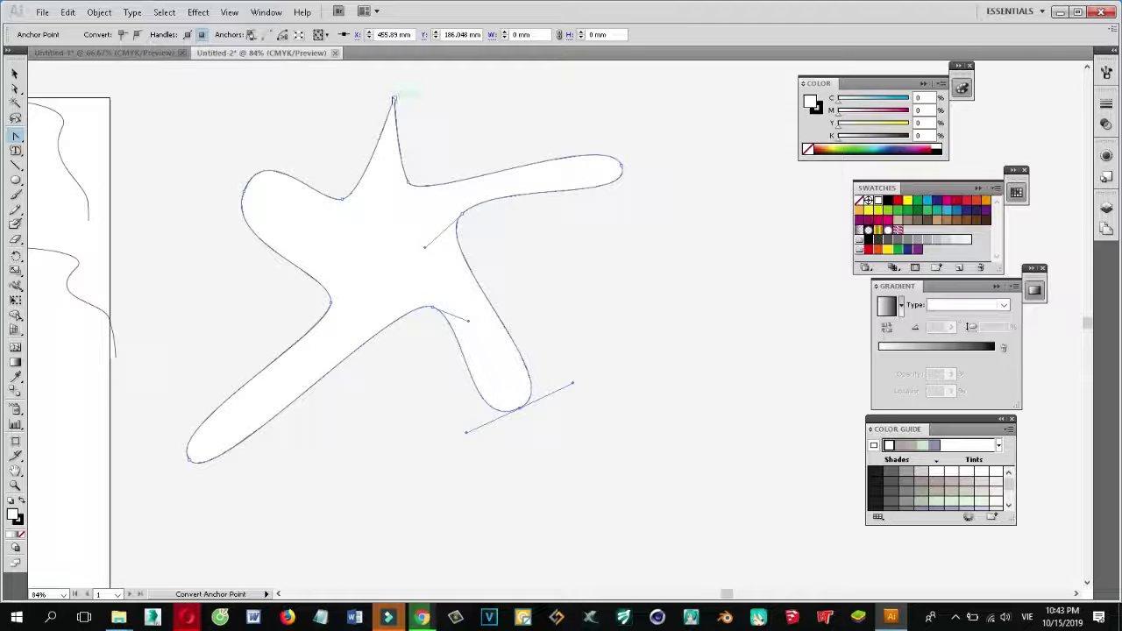
pyautogui.moveTo(393, 99); pyautogui.dragTo(445, 104)
pyautogui.moveTo(296, 227)
pyautogui.mouseDown()
pyautogui.moveTo(418, 298)
pyautogui.moveTo(601, 283)
pyautogui.moveTo(351, 350)
pyautogui.mouseUp()
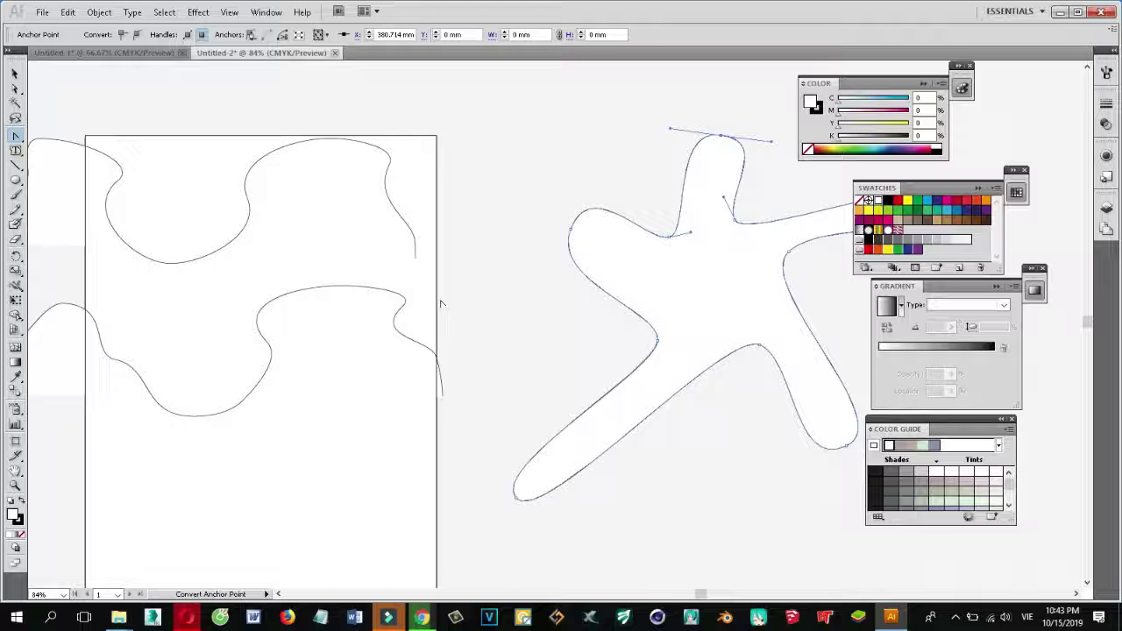
pyautogui.hotkey('ctrl', '-')
pyautogui.hotkey('ctrl', '-')
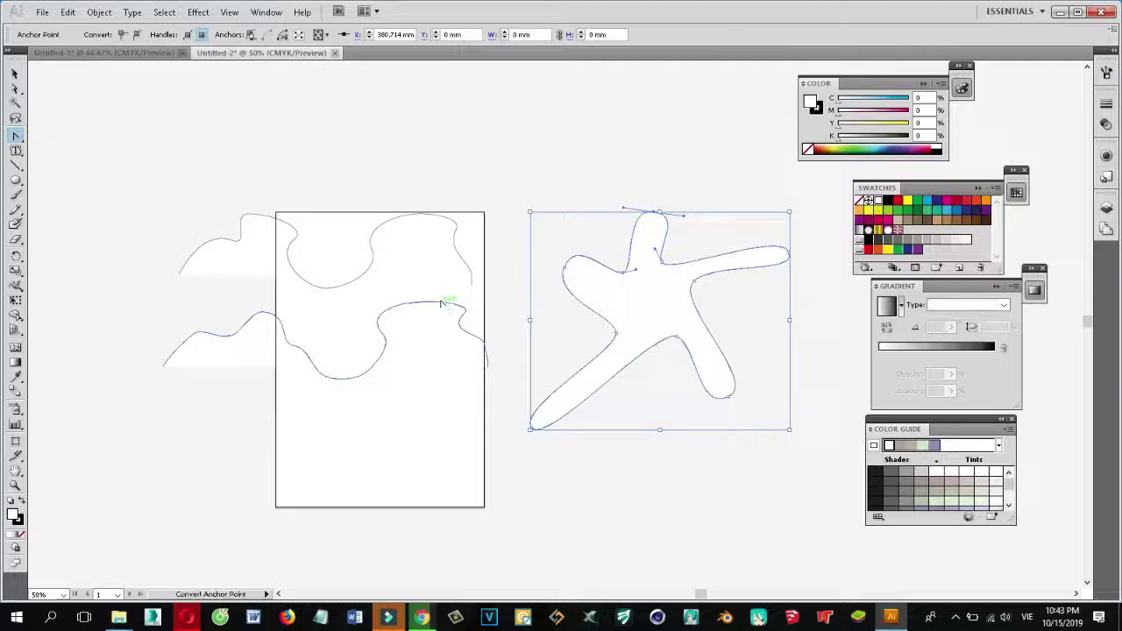
# Step: Move the starfish to the artboard's top and scale it down
pyautogui.click(14, 72)
pyautogui.click(733, 358)
pyautogui.moveTo(680, 319); pyautogui.dragTo(401, 122)
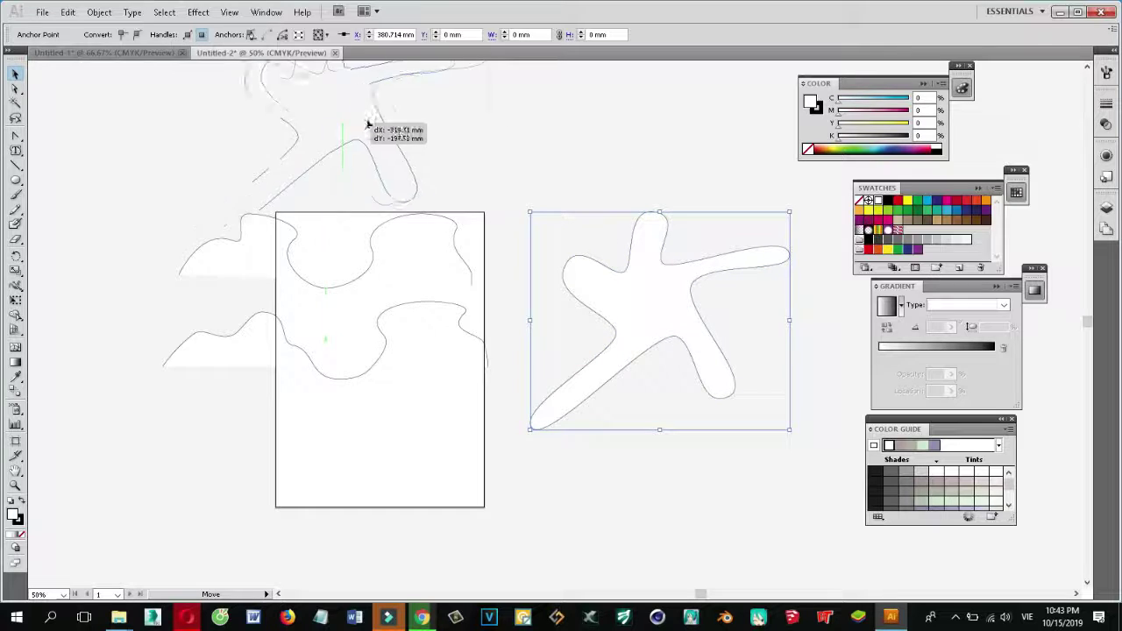
pyautogui.scroll(3, 574, 202)
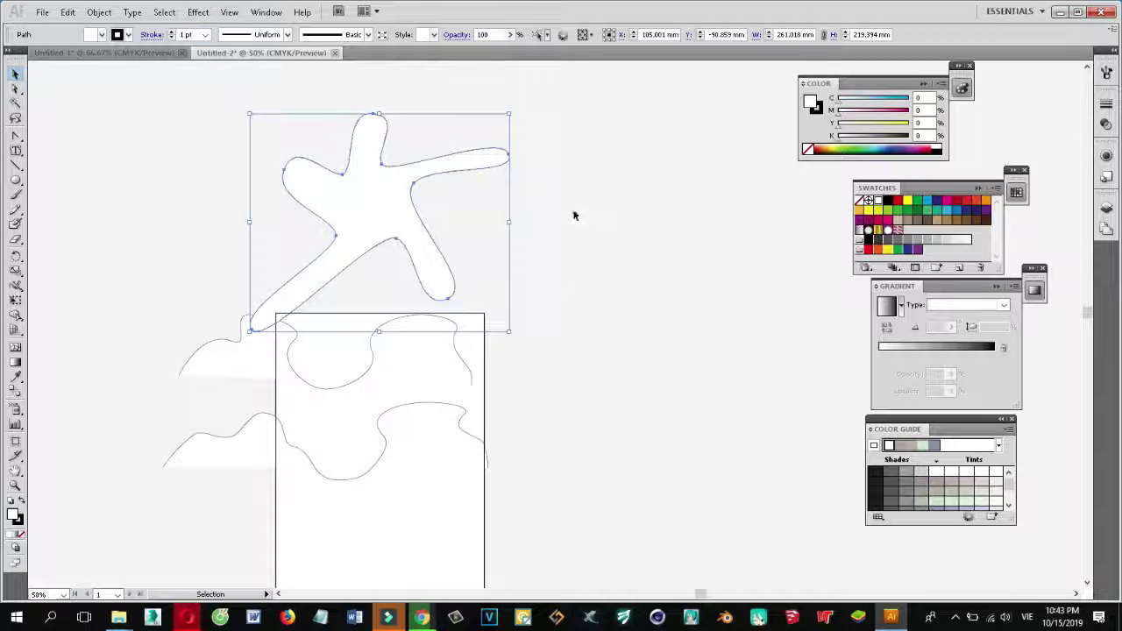
pyautogui.click(506, 116)
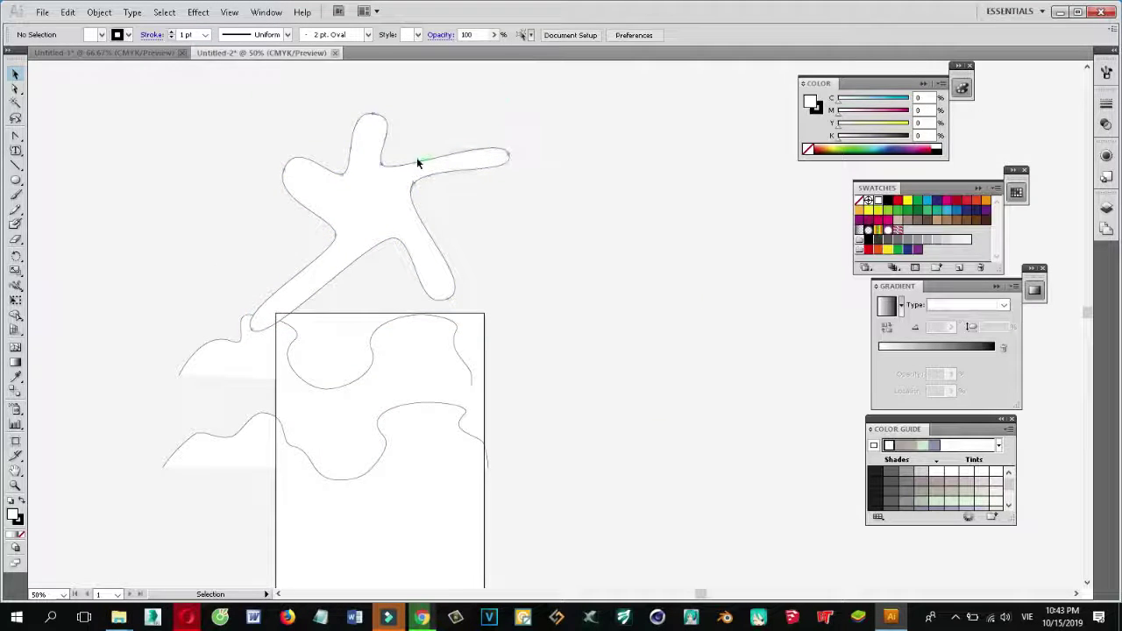
pyautogui.click(419, 161)
pyautogui.moveTo(511, 112); pyautogui.dragTo(420, 194)
pyautogui.moveTo(342, 242); pyautogui.dragTo(398, 225)
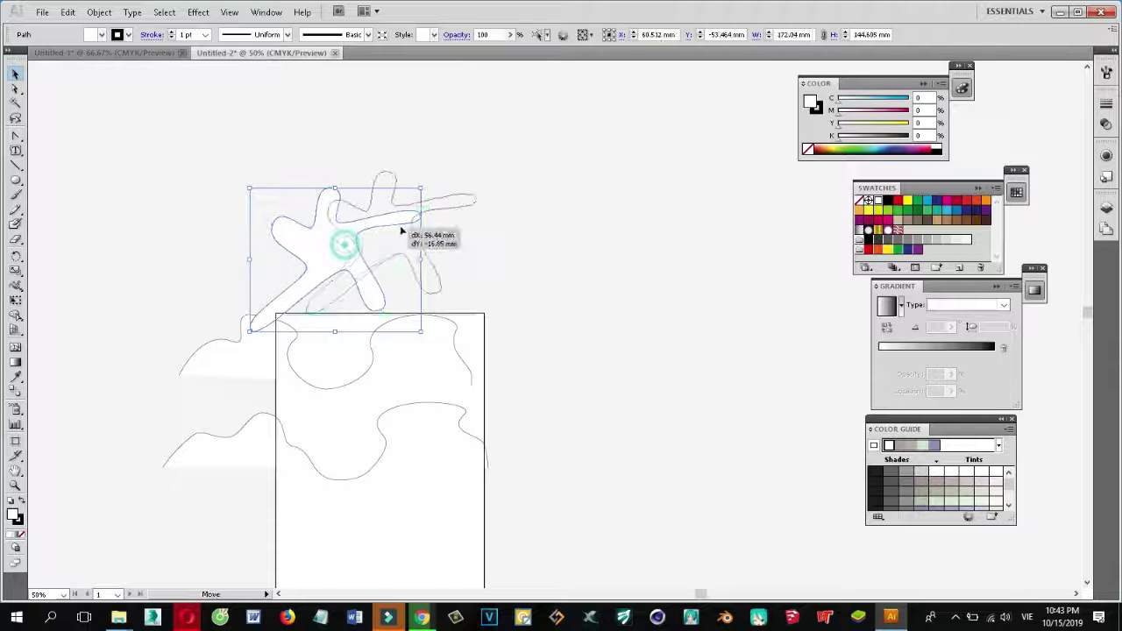
pyautogui.click(529, 260)
# Step: Place the starfish right of the artboard and draw a circle below it
pyautogui.scroll(-2, 565, 269)
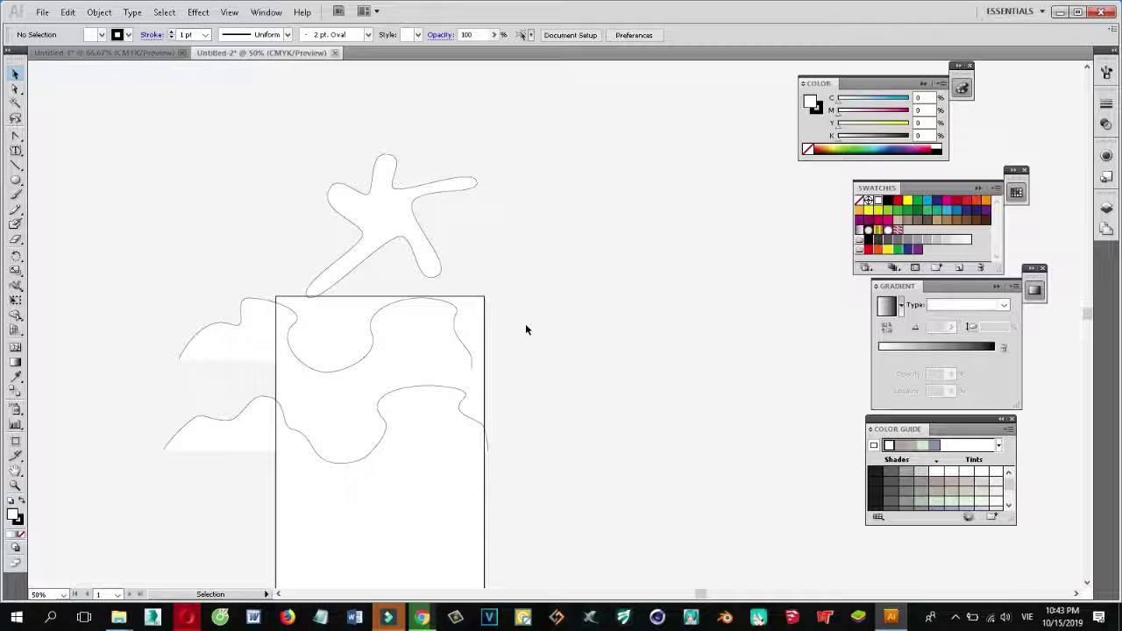
pyautogui.moveTo(445, 287); pyautogui.dragTo(370, 280)
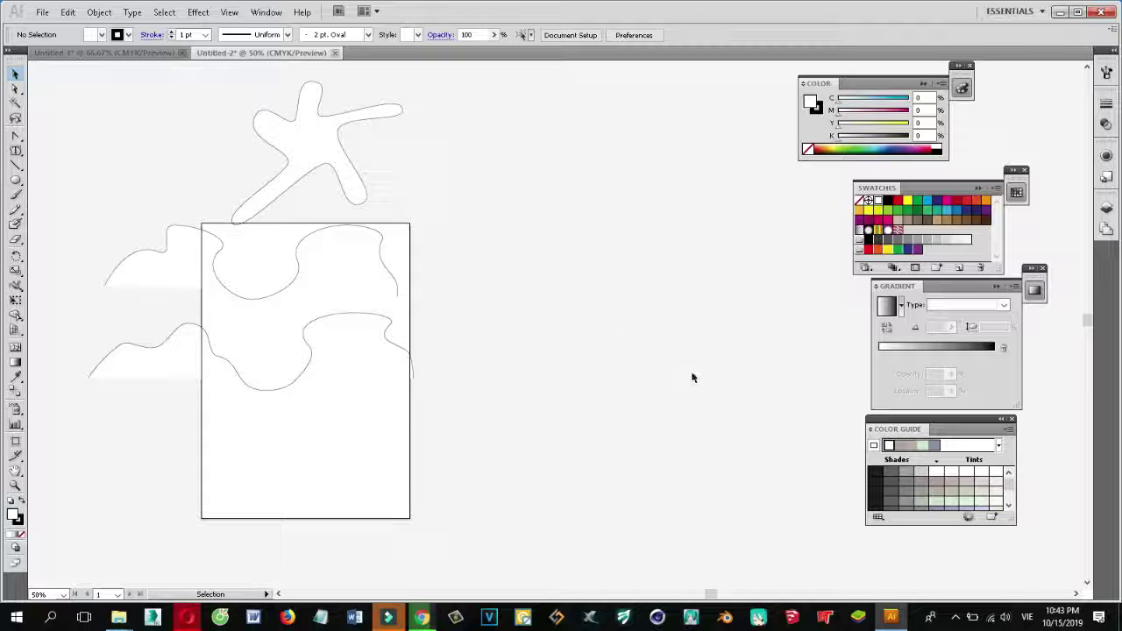
pyautogui.moveTo(300, 179); pyautogui.dragTo(525, 178)
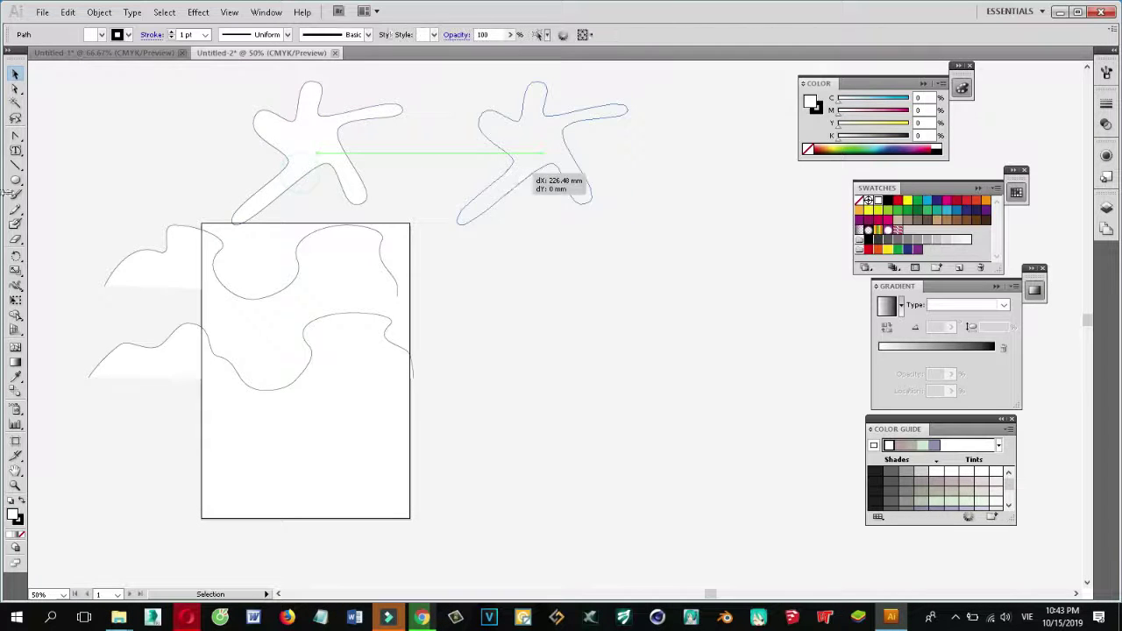
pyautogui.press('l')
pyautogui.moveTo(480, 290); pyautogui.dragTo(653, 461)
# Step: Reposition the unfilled 173.567 mm circle below the starfish, beside the wavy-lined page
pyautogui.click(15, 73)
pyautogui.moveTo(587, 351)
pyautogui.mouseDown()
pyautogui.moveTo(556, 307)
pyautogui.moveTo(581, 316)
pyautogui.moveTo(558, 328)
pyautogui.moveTo(559, 348)
pyautogui.mouseUp()
pyautogui.click(706, 353)
pyautogui.click(663, 287)
pyautogui.click(658, 381)
pyautogui.click(533, 370)
pyautogui.click(644, 384)
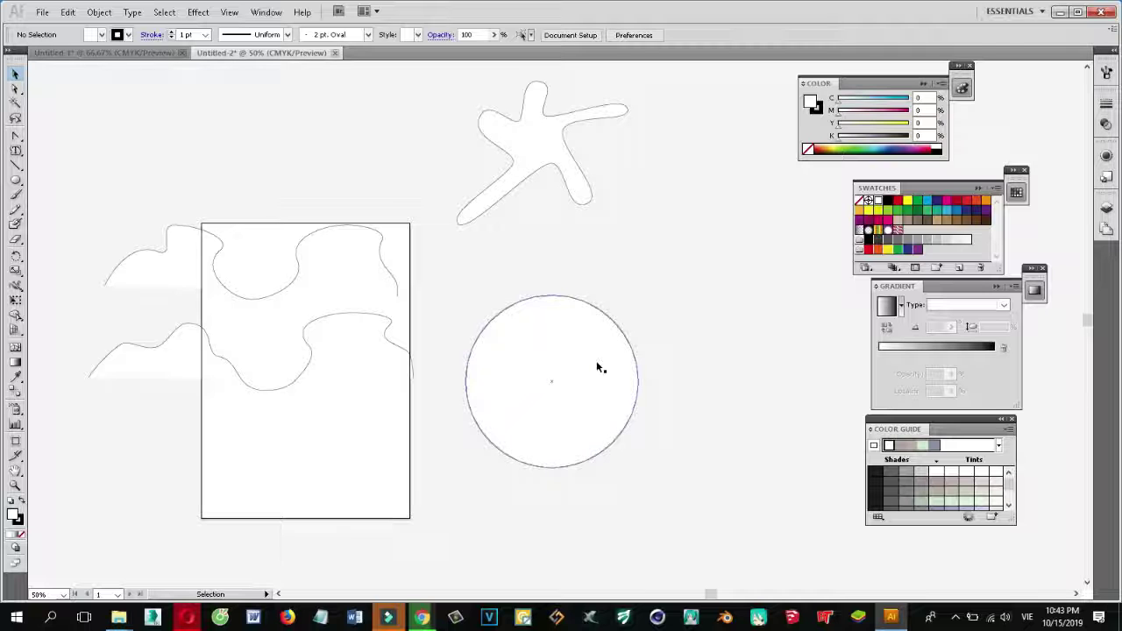
pyautogui.hotkey('ctrl', '+')
pyautogui.hotkey('ctrl', '+')
pyautogui.hotkey('ctrl', '+')
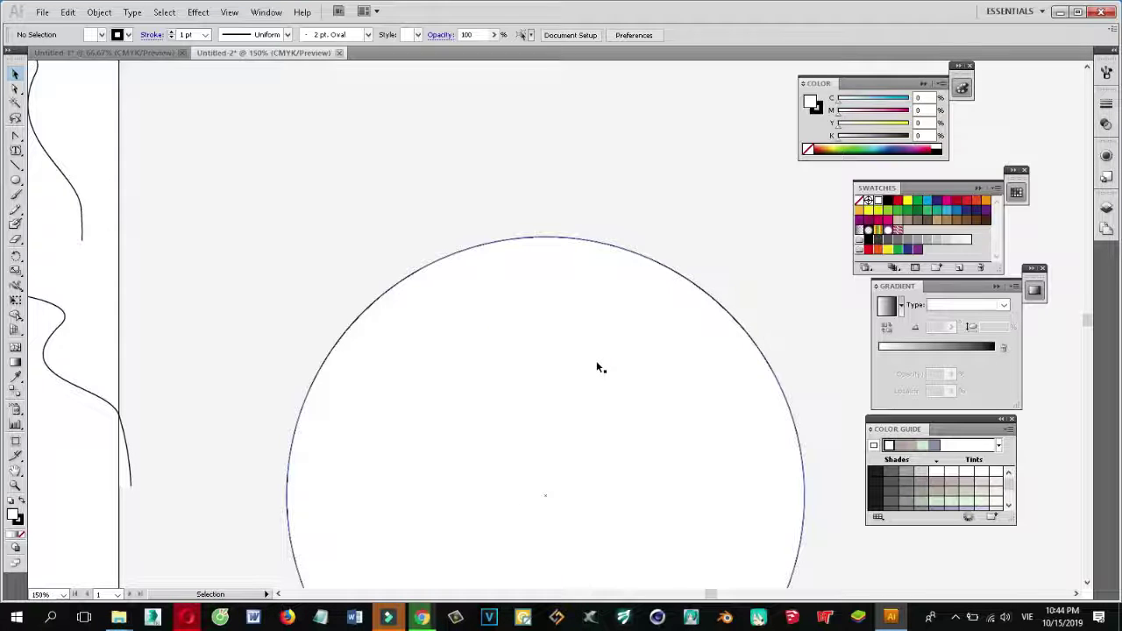
pyautogui.moveTo(228, 208); pyautogui.dragTo(413, 395)
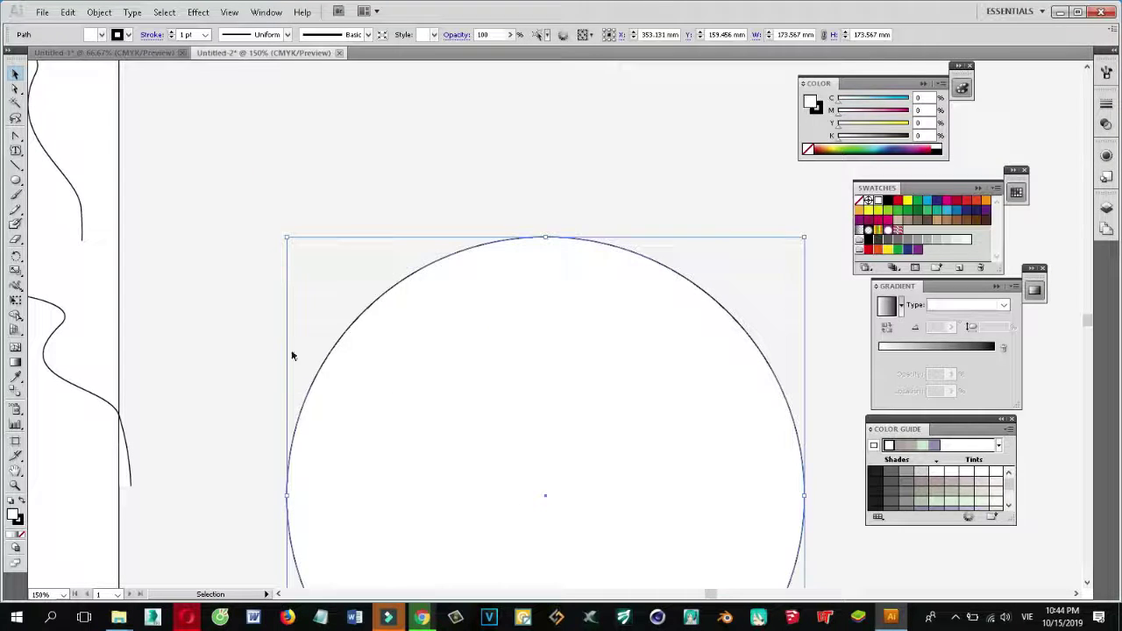
pyautogui.click(286, 344)
pyautogui.moveTo(608, 426); pyautogui.dragTo(563, 291)
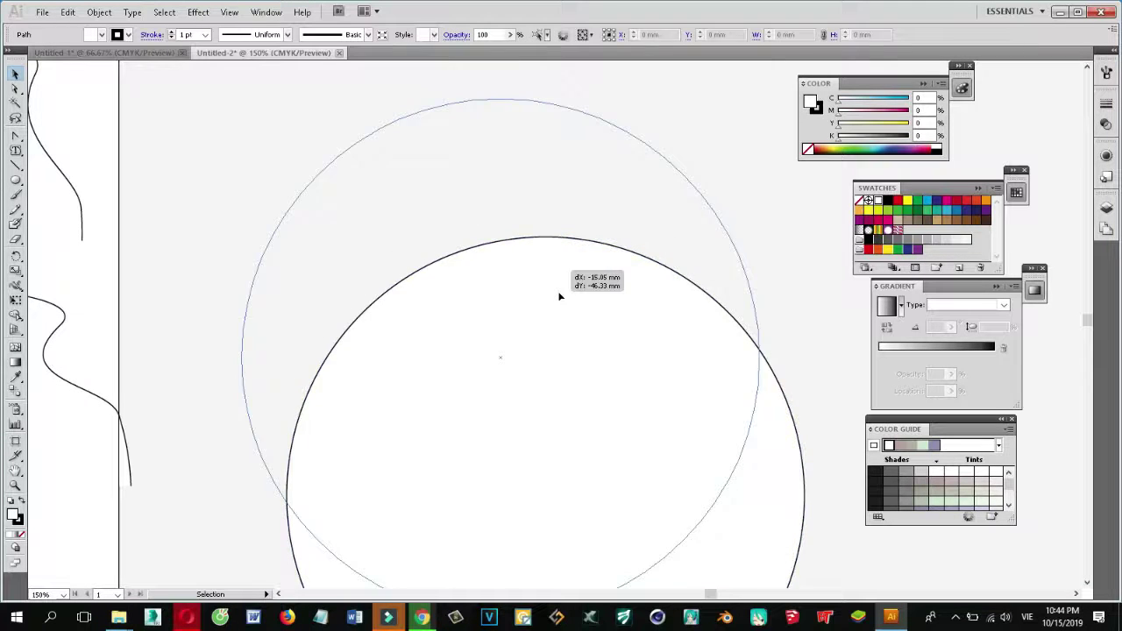
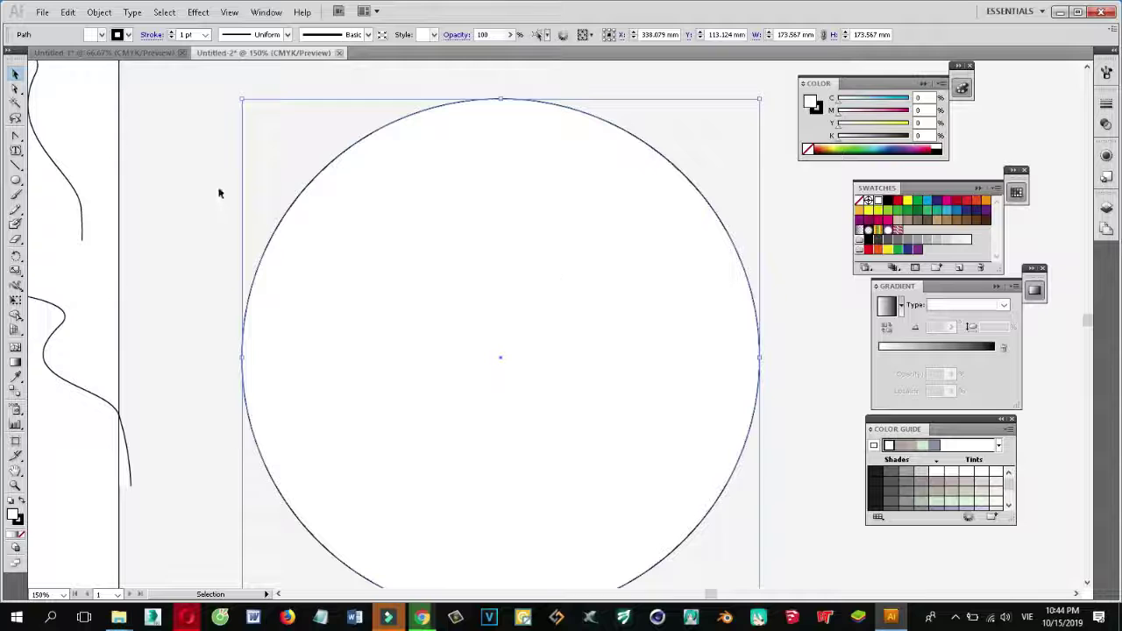
# Step: Fill the large circle with the cyan swatch
pyautogui.click(179, 213)
pyautogui.click(371, 295)
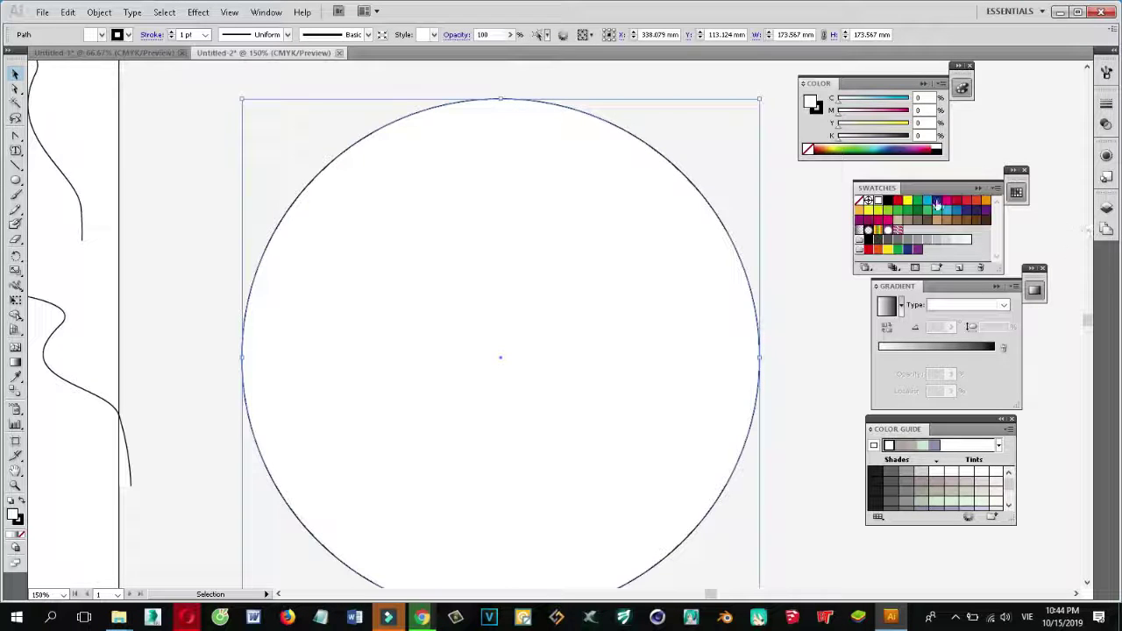
pyautogui.click(946, 210)
pyautogui.click(199, 247)
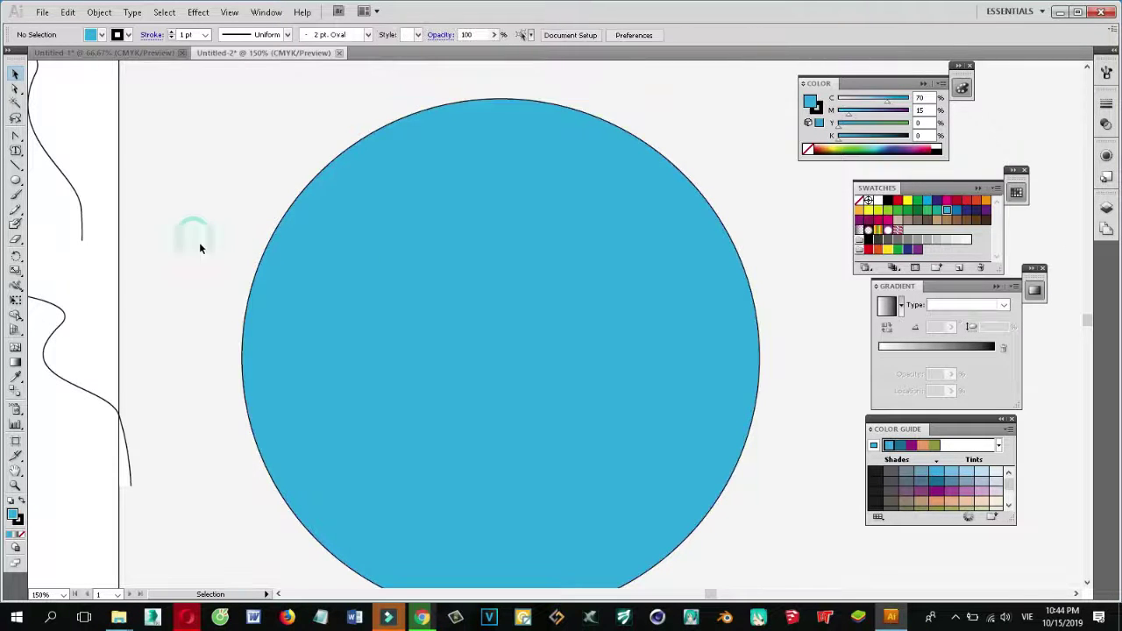
pyautogui.click(267, 375)
pyautogui.click(219, 343)
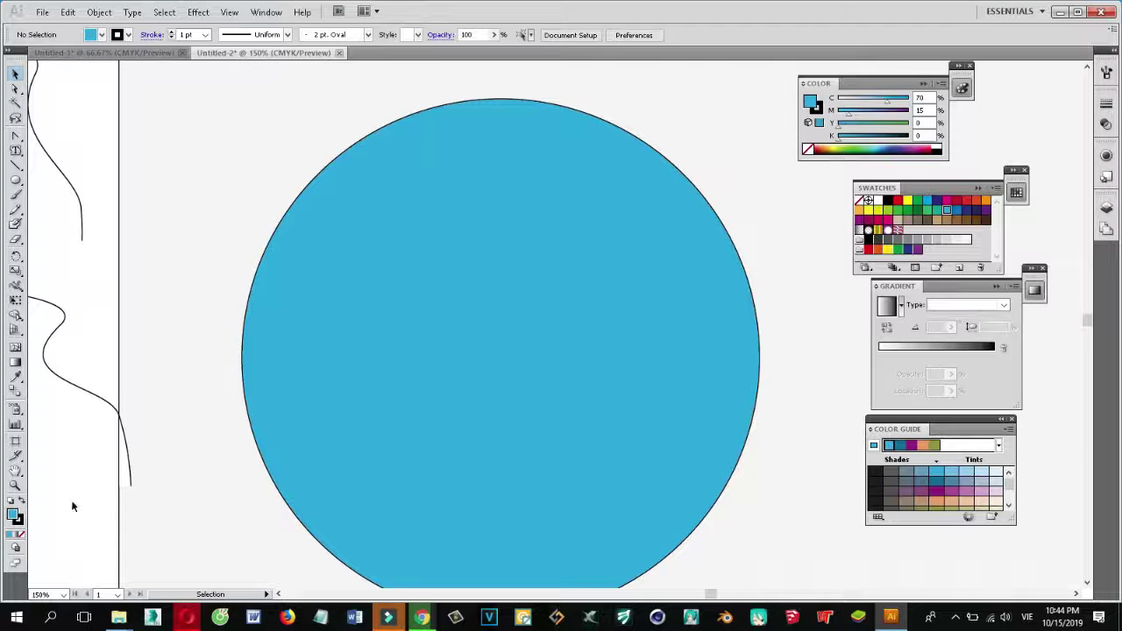
# Step: Change the circle's outline colour from black to red
pyautogui.click(20, 521)
pyautogui.click(254, 298)
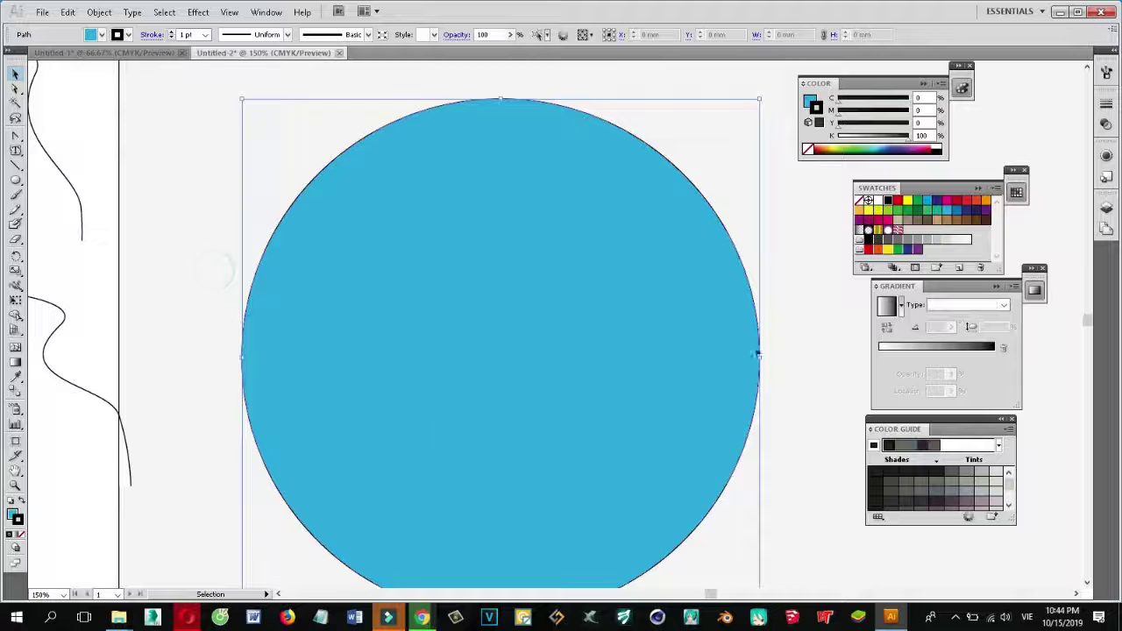
pyautogui.click(897, 201)
pyautogui.click(171, 230)
pyautogui.click(289, 285)
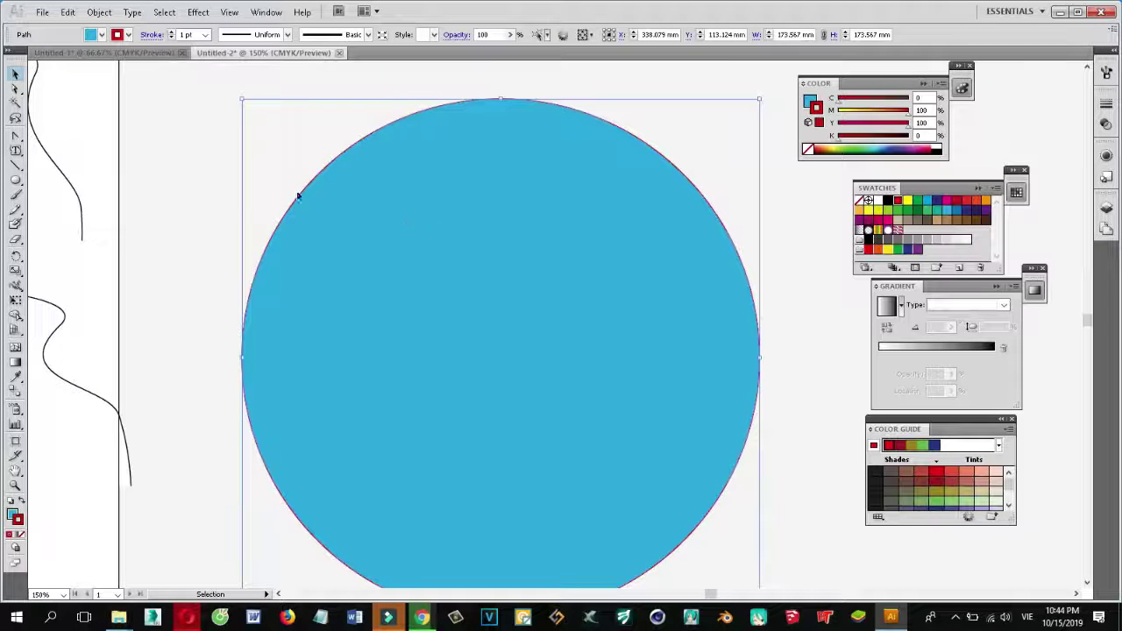
pyautogui.click(224, 342)
pyautogui.click(352, 279)
pyautogui.click(186, 35)
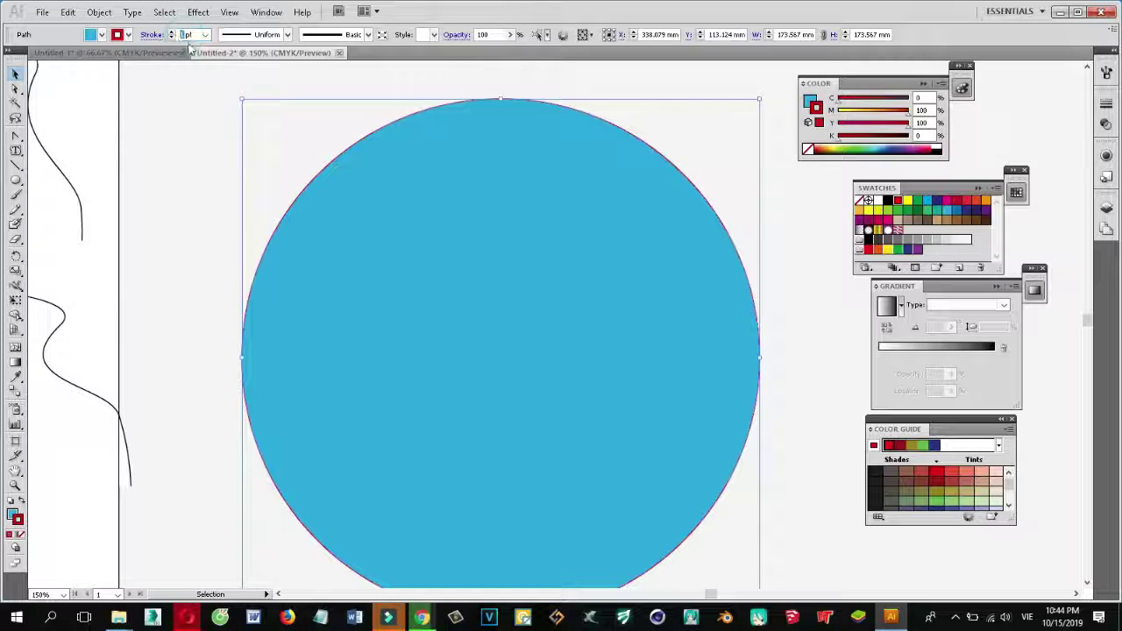
# Step: Marquee-select the large circle after several deselect and reselect attempts
pyautogui.click(214, 177)
pyautogui.click(290, 356)
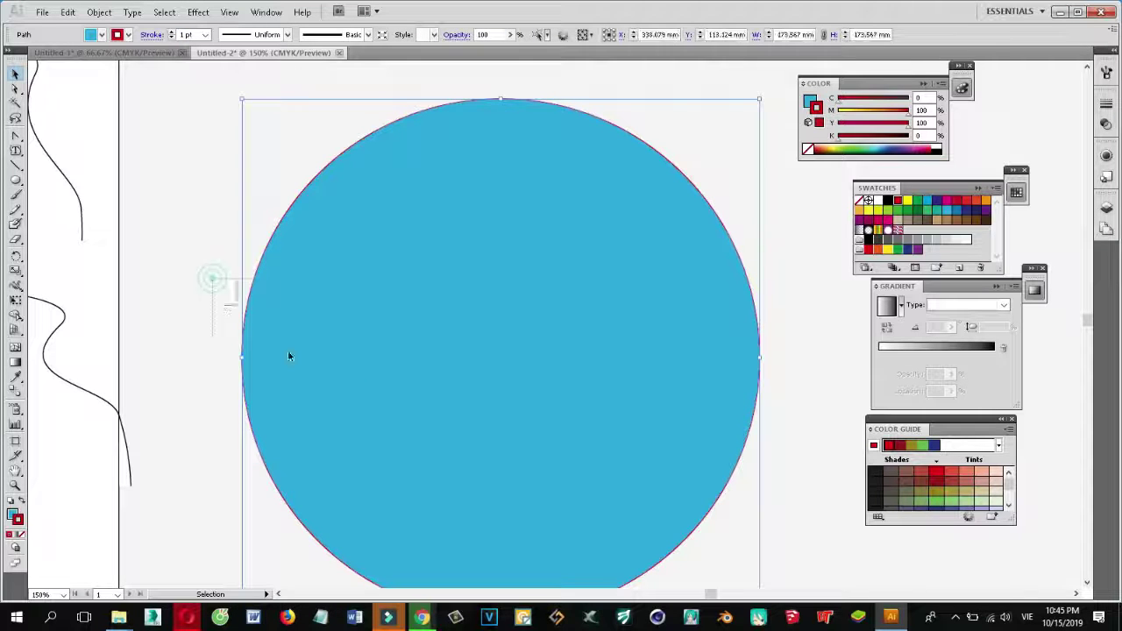
pyautogui.moveTo(184, 306); pyautogui.dragTo(317, 406)
pyautogui.click(210, 308)
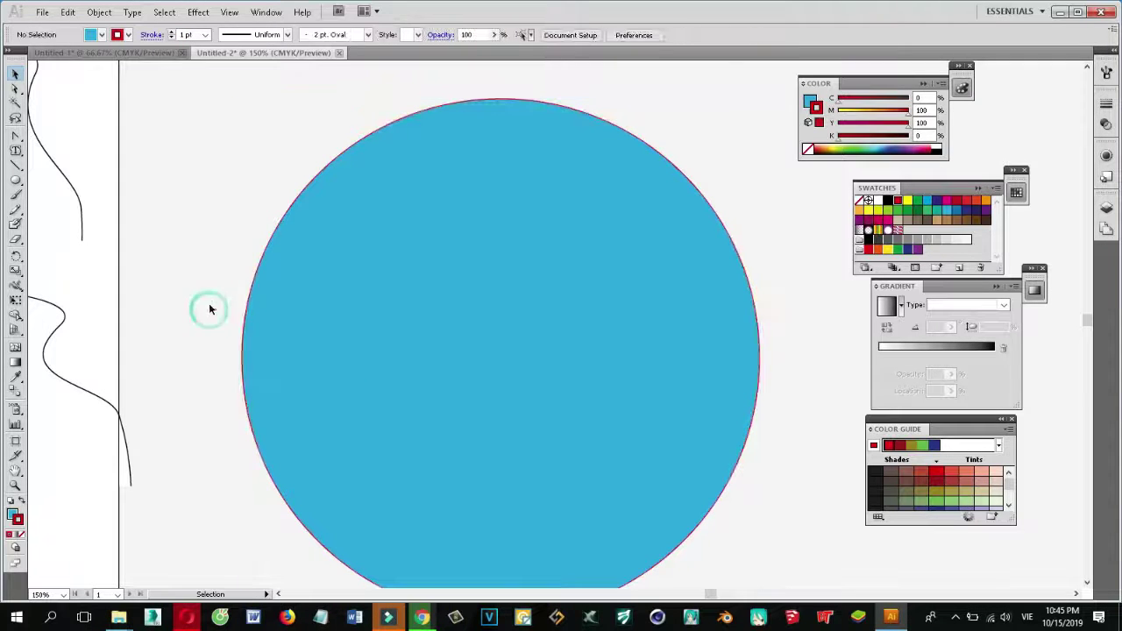
pyautogui.moveTo(813, 440); pyautogui.dragTo(709, 375)
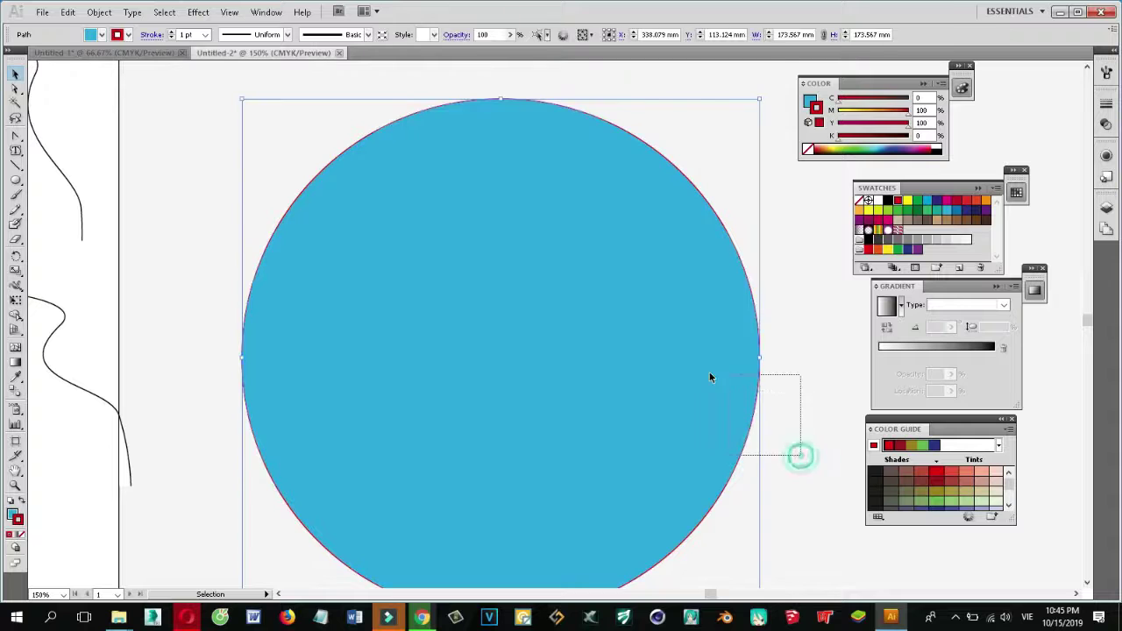
pyautogui.moveTo(799, 379); pyautogui.dragTo(733, 347)
pyautogui.click(181, 167)
pyautogui.moveTo(183, 231); pyautogui.dragTo(302, 387)
pyautogui.click(173, 279)
pyautogui.moveTo(182, 282); pyautogui.dragTo(247, 385)
pyautogui.click(184, 265)
pyautogui.moveTo(198, 250); pyautogui.dragTo(305, 384)
pyautogui.click(180, 291)
pyautogui.moveTo(216, 243); pyautogui.dragTo(269, 336)
pyautogui.moveTo(188, 295); pyautogui.dragTo(285, 403)
pyautogui.click(201, 291)
pyautogui.moveTo(219, 279); pyautogui.dragTo(300, 395)
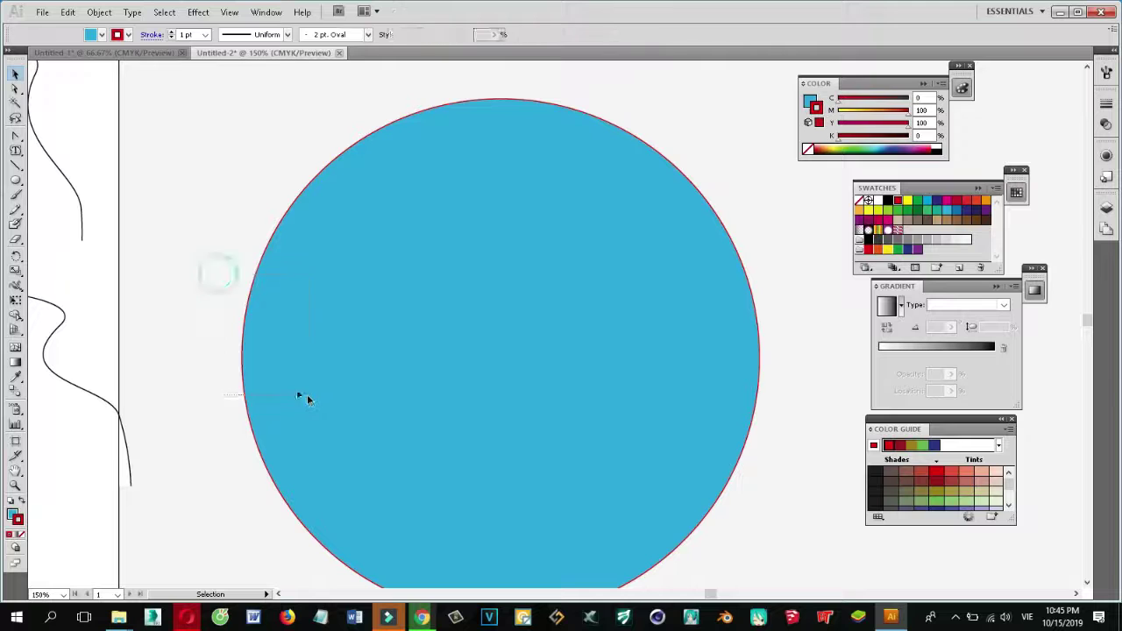
# Step: Set the circle's stroke weight to 3 pt, then to 14 pt
pyautogui.click(205, 34)
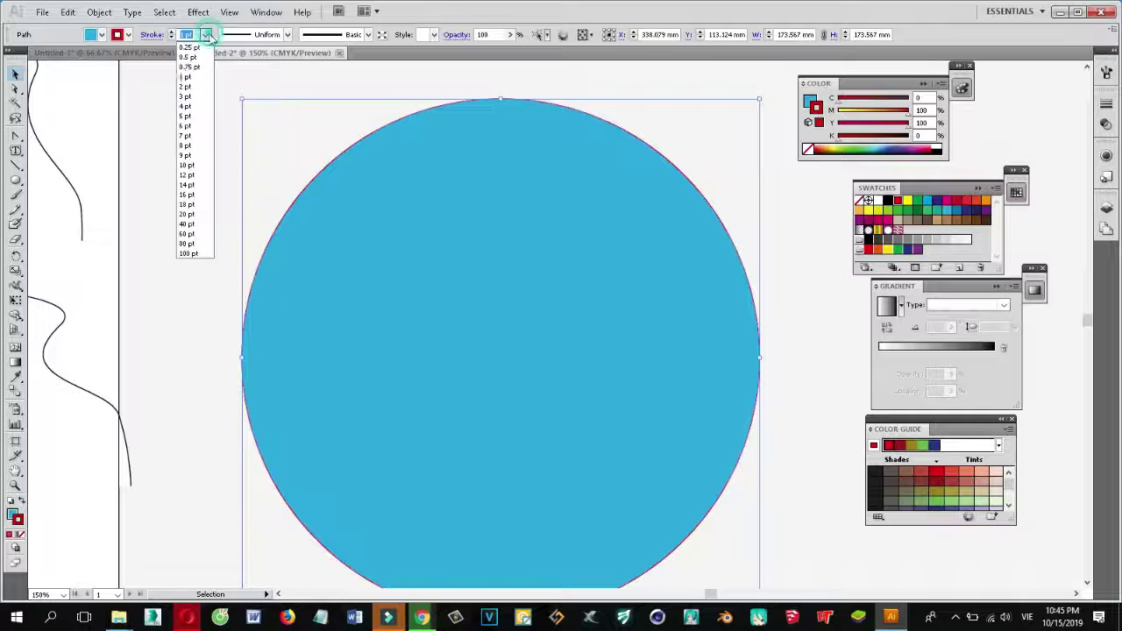
pyautogui.click(193, 112)
pyautogui.click(213, 244)
pyautogui.moveTo(205, 235); pyautogui.dragTo(286, 312)
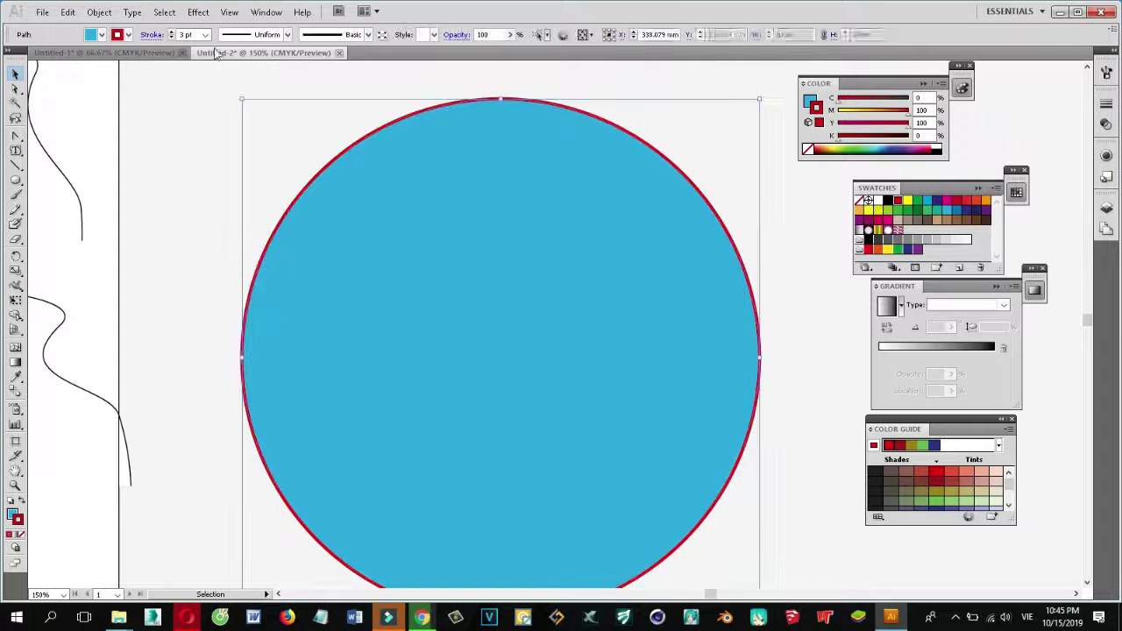
pyautogui.click(205, 34)
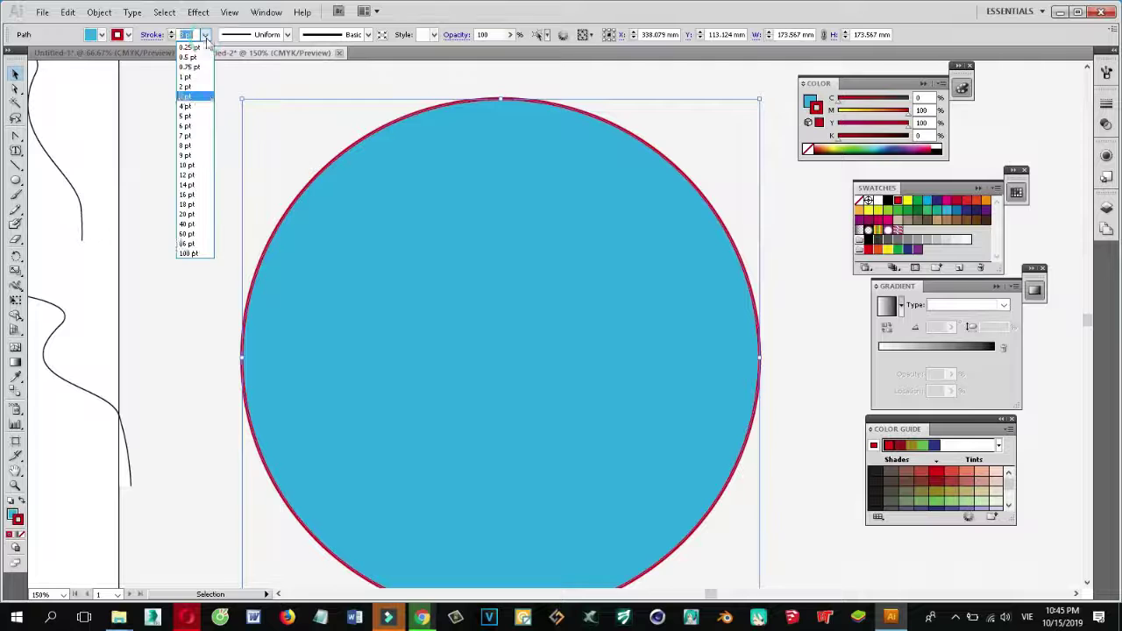
pyautogui.click(186, 184)
pyautogui.click(209, 238)
pyautogui.scroll(2, 483, 301)
pyautogui.moveTo(528, 302)
pyautogui.mouseDown()
pyautogui.moveTo(429, 235)
pyautogui.moveTo(508, 341)
pyautogui.moveTo(506, 370)
pyautogui.mouseUp()
pyautogui.click(162, 212)
pyautogui.click(334, 291)
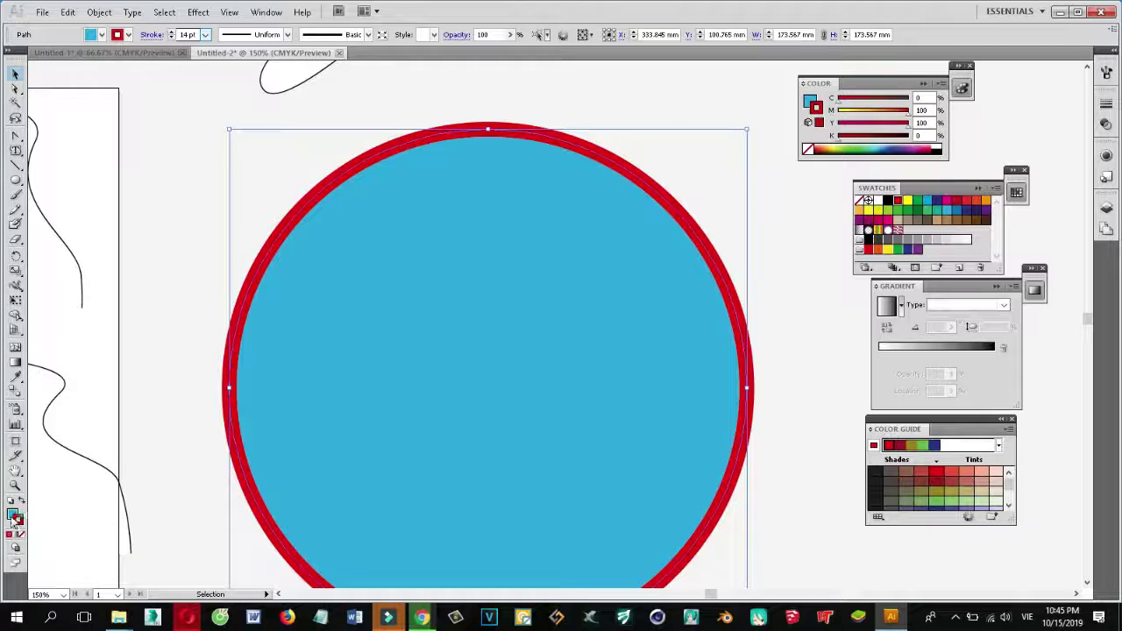
# Step: Make Fill active and try pale blue tints from the Color Guide
pyautogui.click(12, 514)
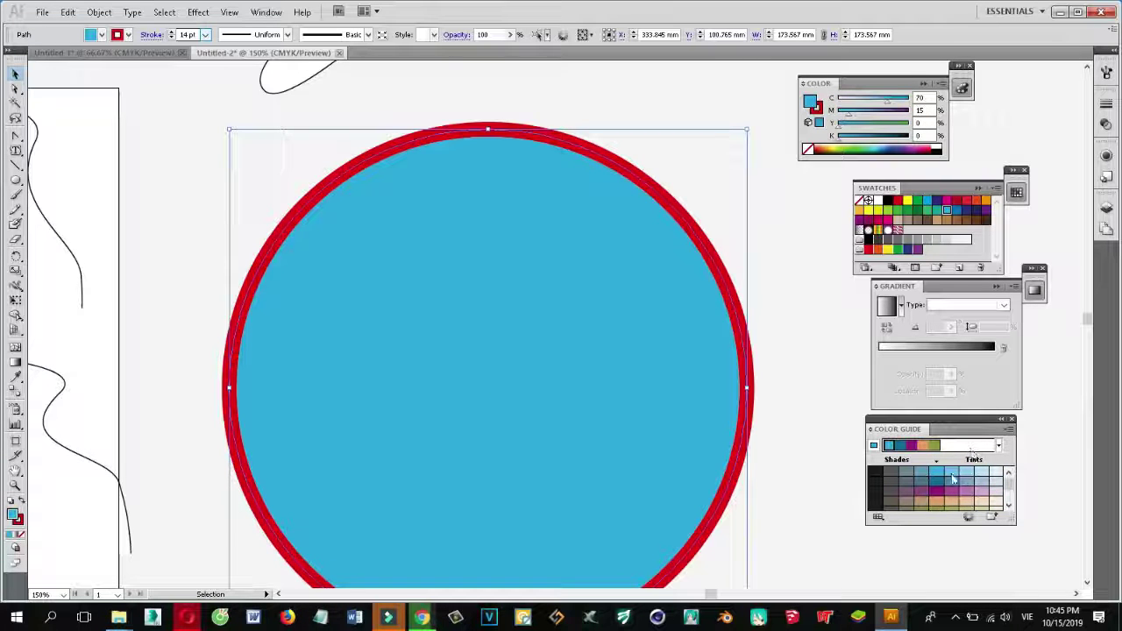
pyautogui.click(936, 473)
pyautogui.click(967, 473)
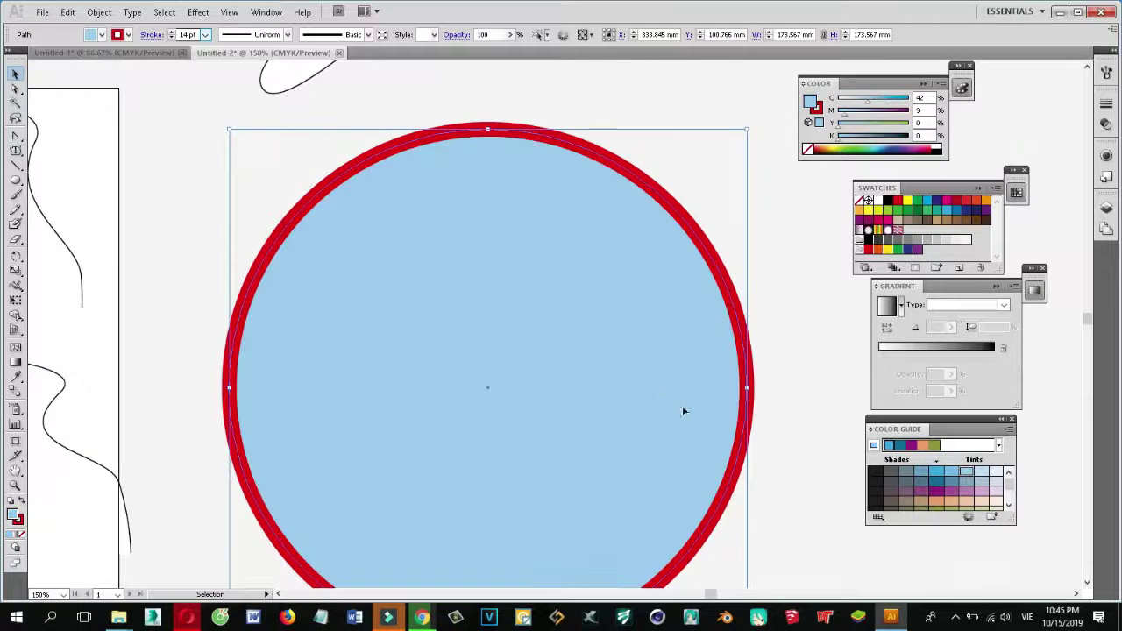
pyautogui.click(996, 473)
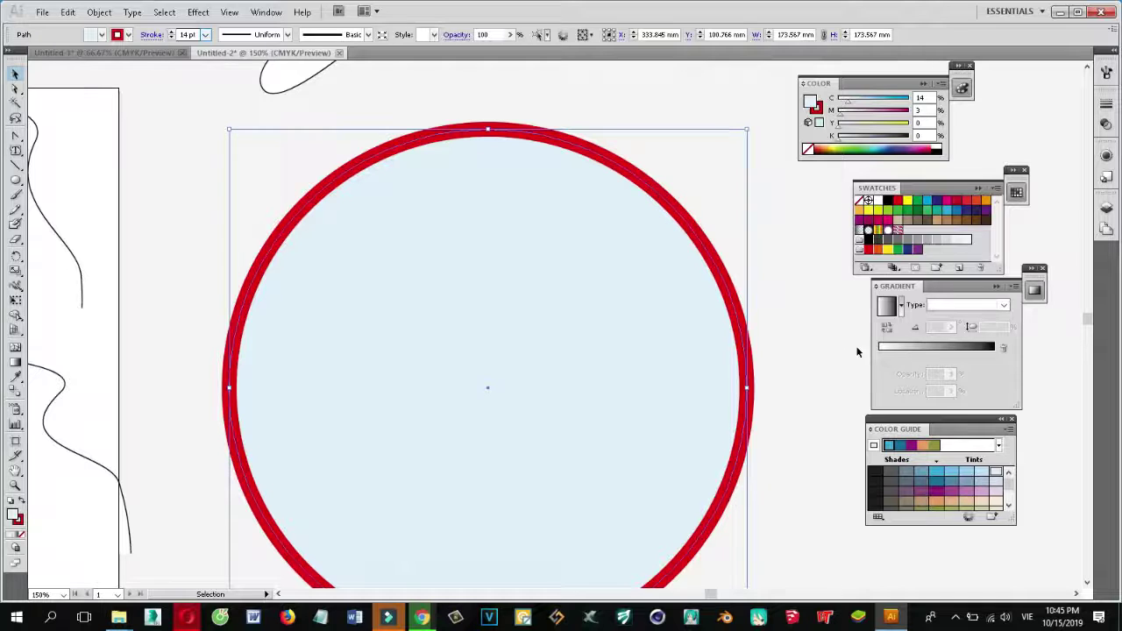
# Step: Try spectrum fills from cyan through blue and purple to magenta
pyautogui.click(822, 88)
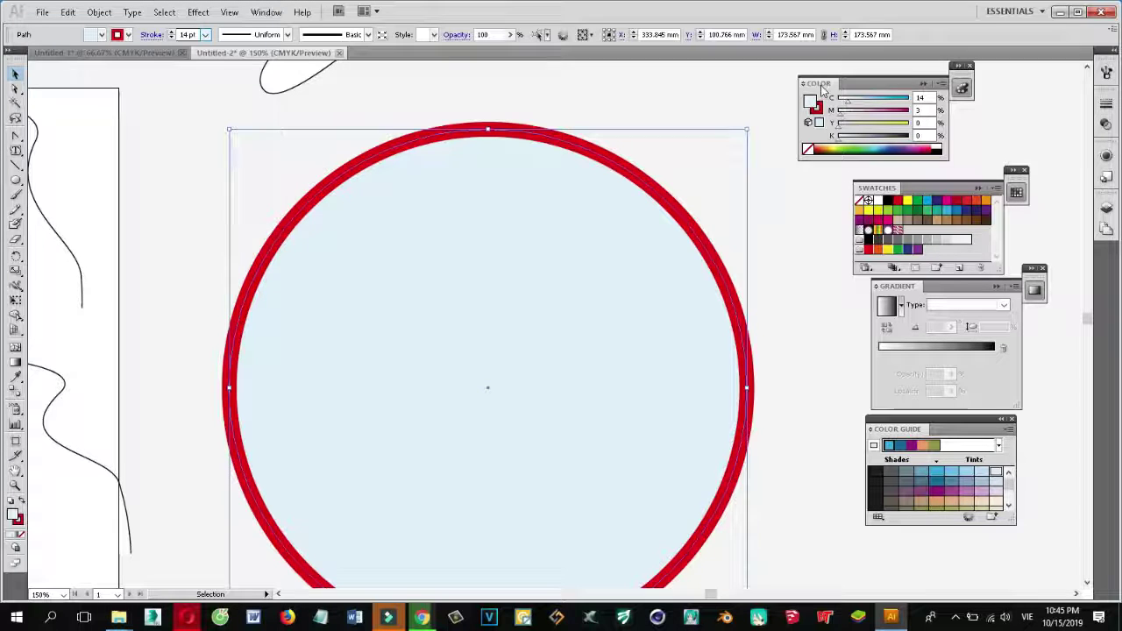
pyautogui.click(881, 148)
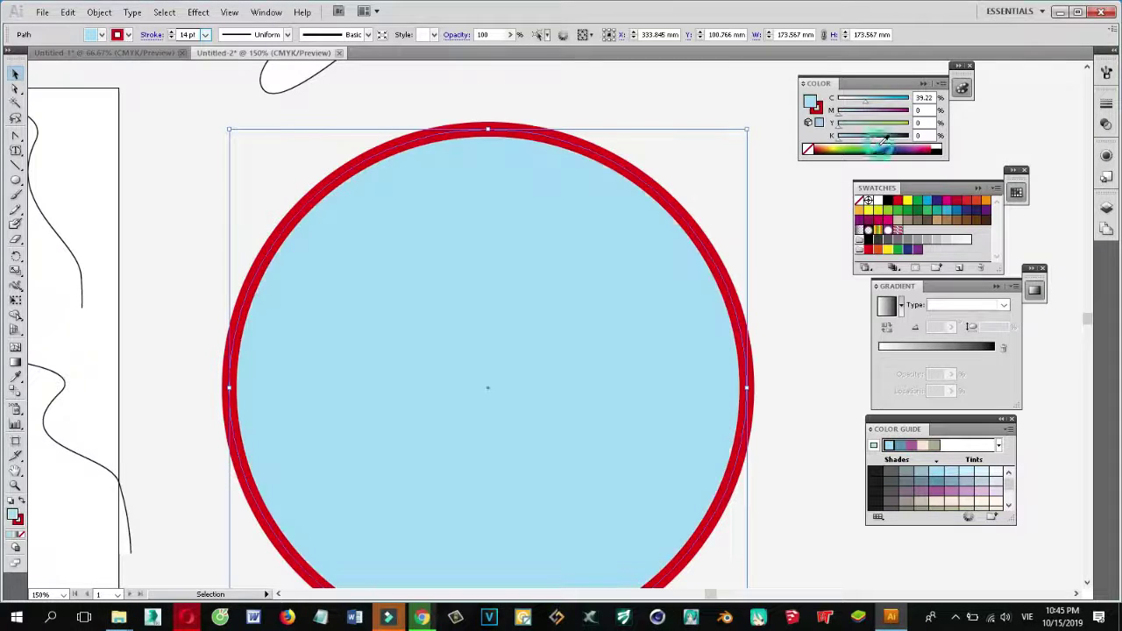
pyautogui.click(902, 147)
pyautogui.click(917, 147)
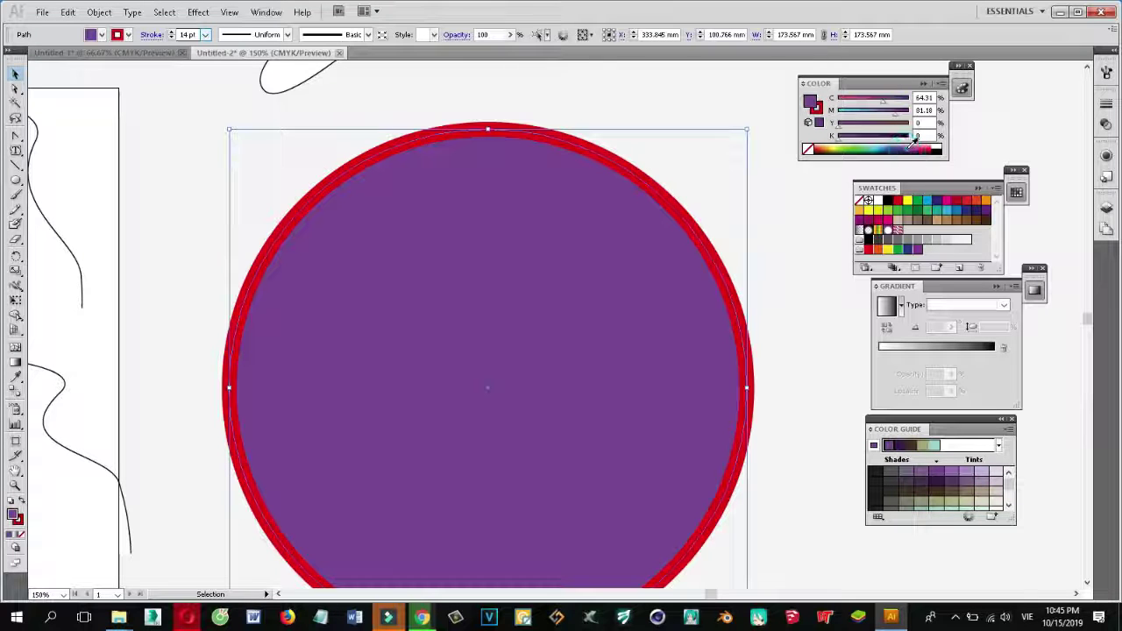
pyautogui.click(919, 149)
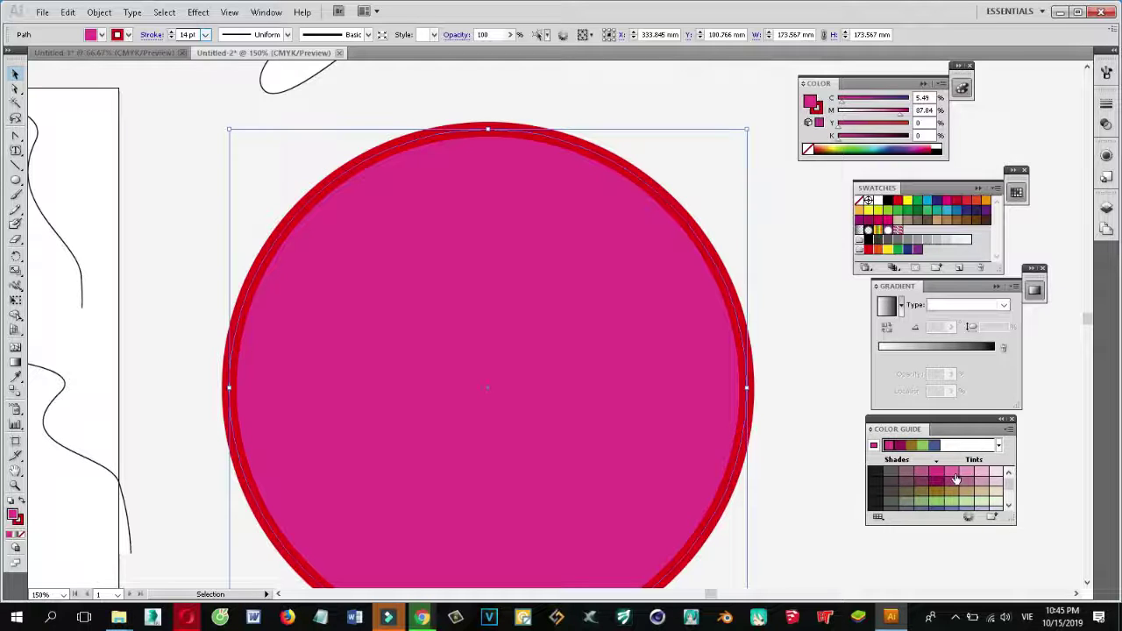
pyautogui.click(880, 147)
# Step: Move the Color Guide up and try spectrum and swatch fills, ending on pure yellow
pyautogui.moveTo(915, 419)
pyautogui.mouseDown()
pyautogui.moveTo(677, 116)
pyautogui.moveTo(687, 73)
pyautogui.mouseUp()
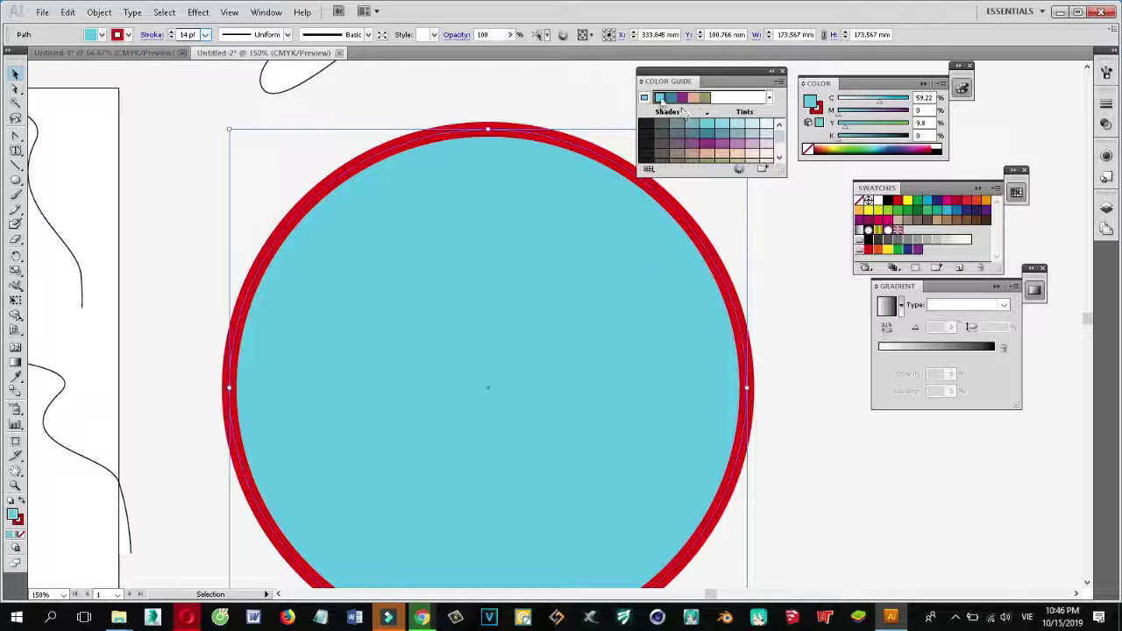
pyautogui.click(839, 145)
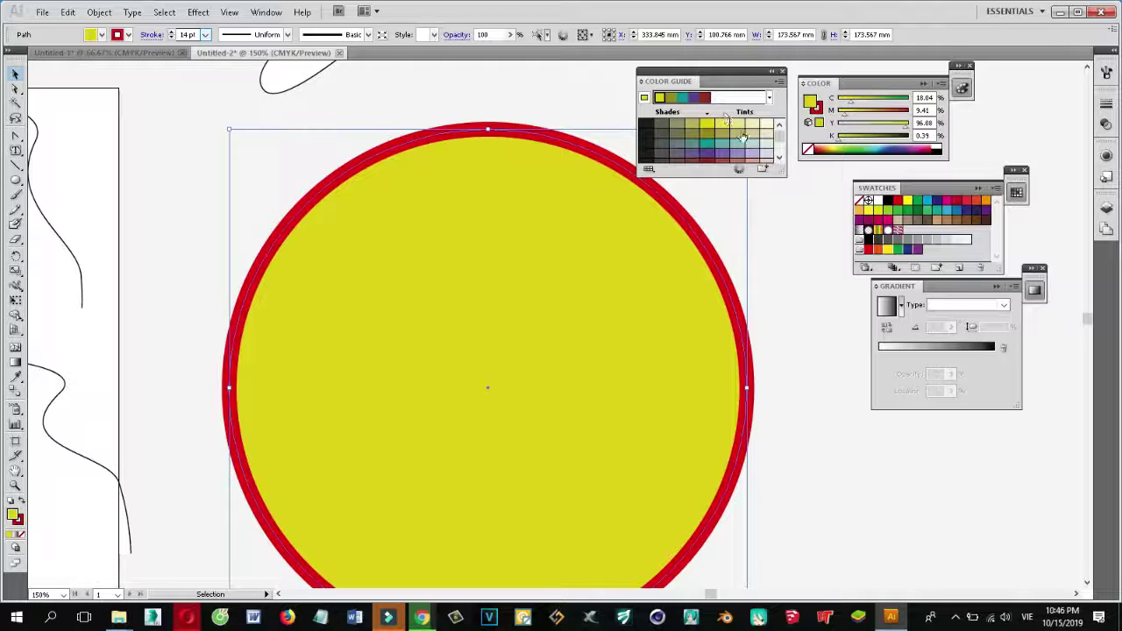
pyautogui.click(835, 145)
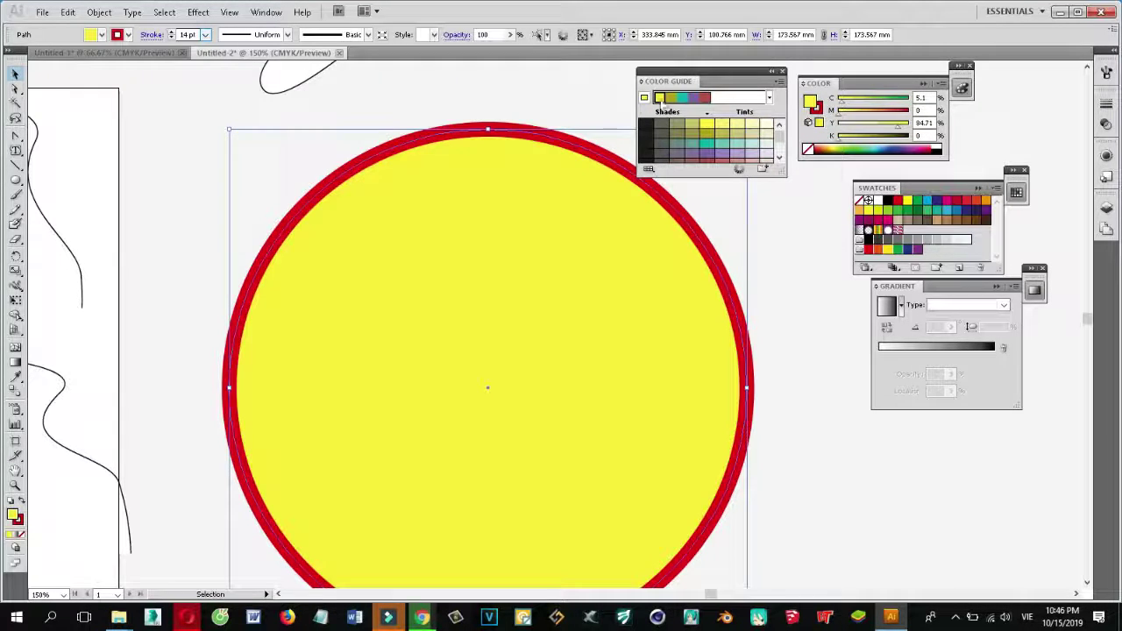
pyautogui.click(847, 145)
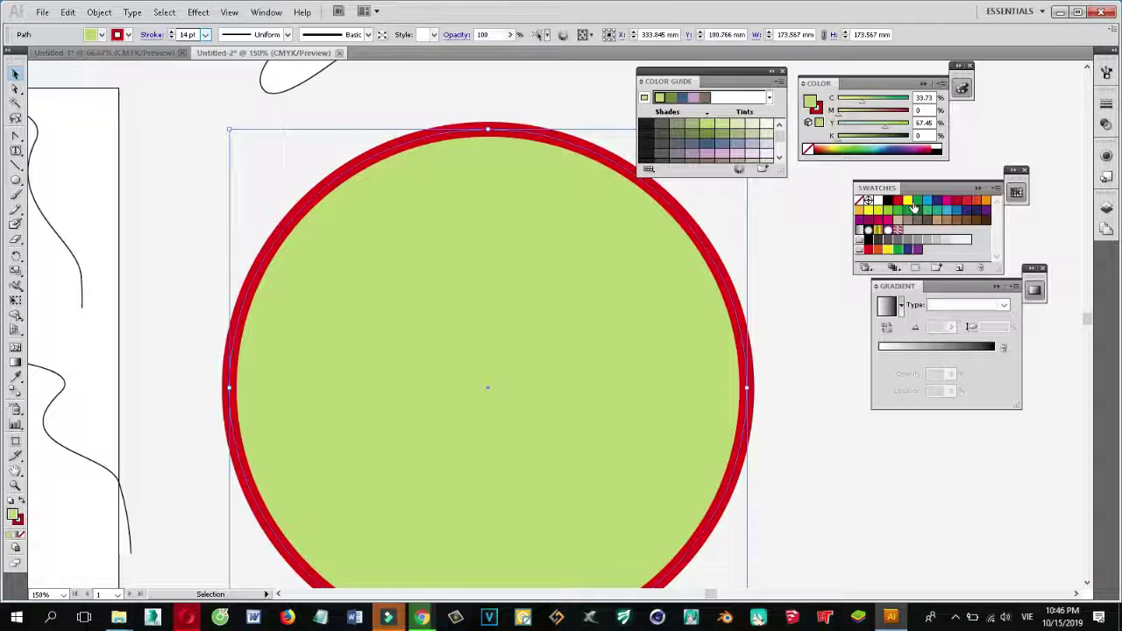
pyautogui.click(909, 202)
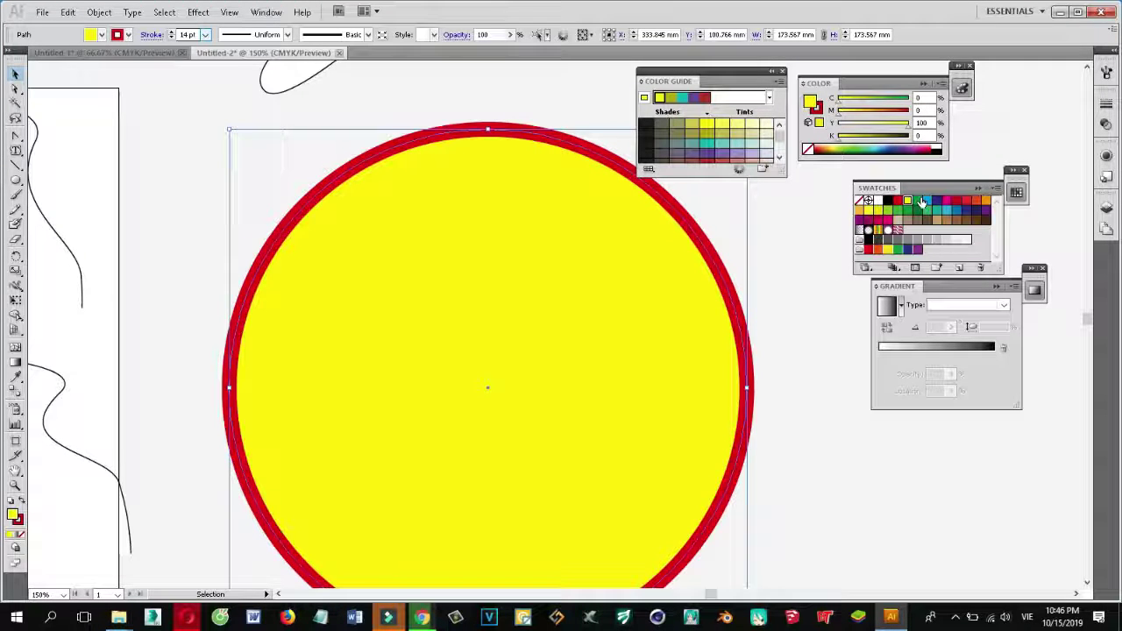
pyautogui.click(925, 203)
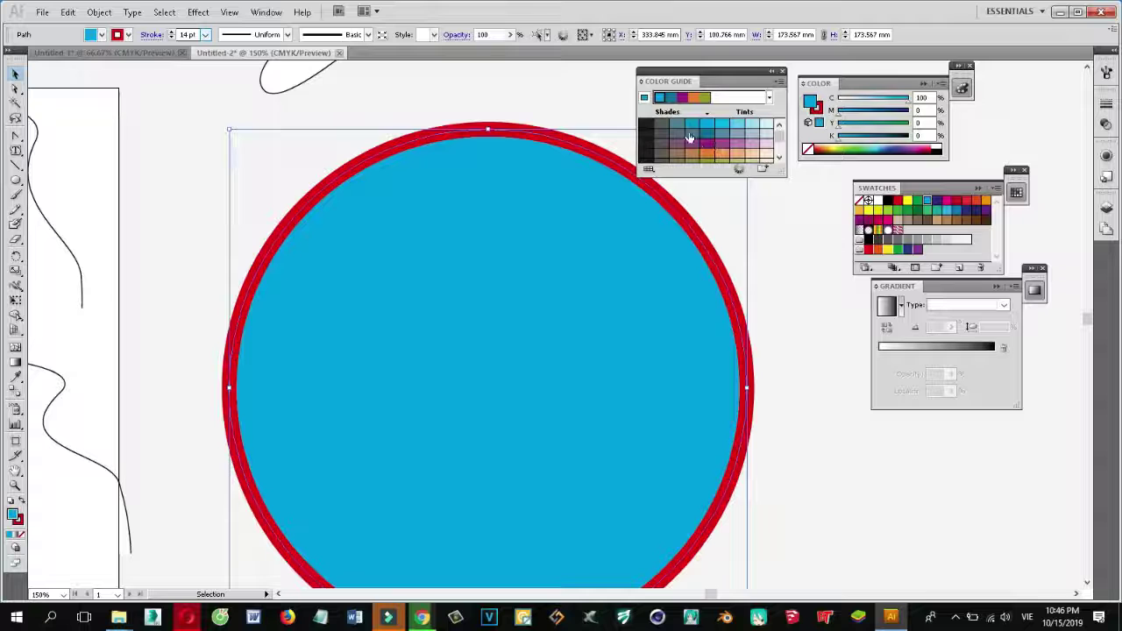
pyautogui.click(907, 200)
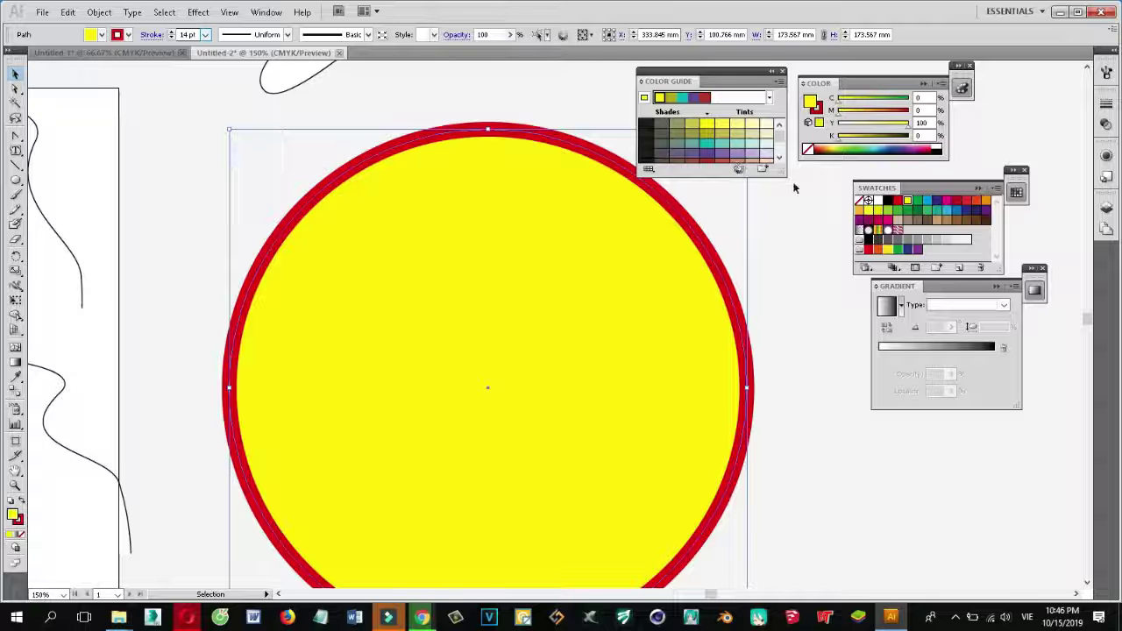
# Step: Resize the Color Guide panel and try teal, red and purple fills
pyautogui.moveTo(783, 173); pyautogui.dragTo(817, 316)
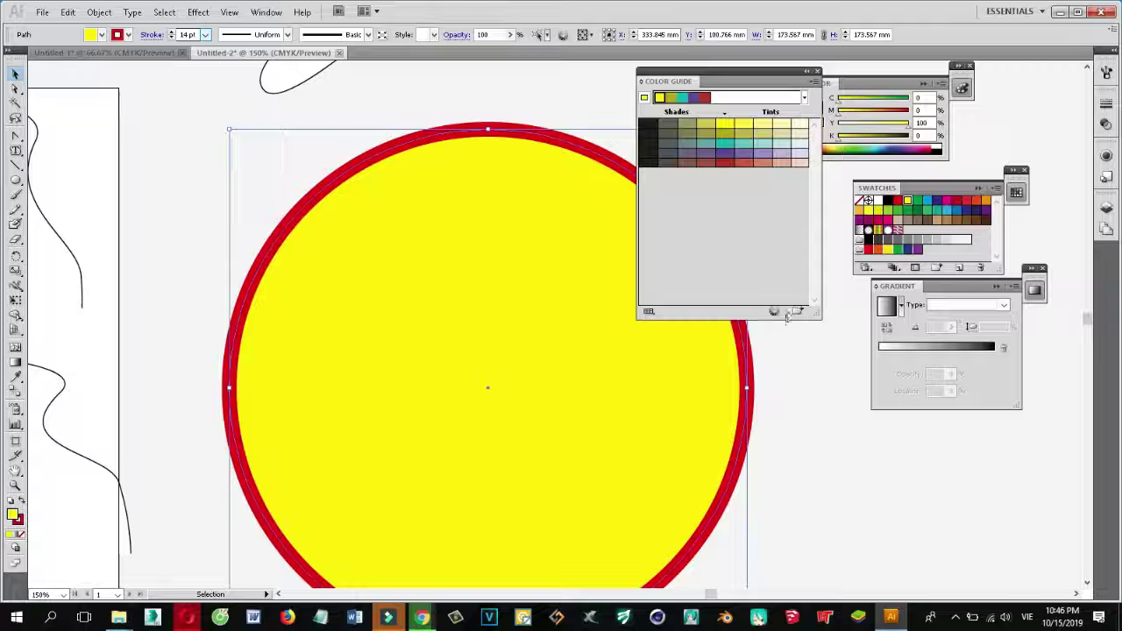
pyautogui.moveTo(786, 318); pyautogui.dragTo(793, 186)
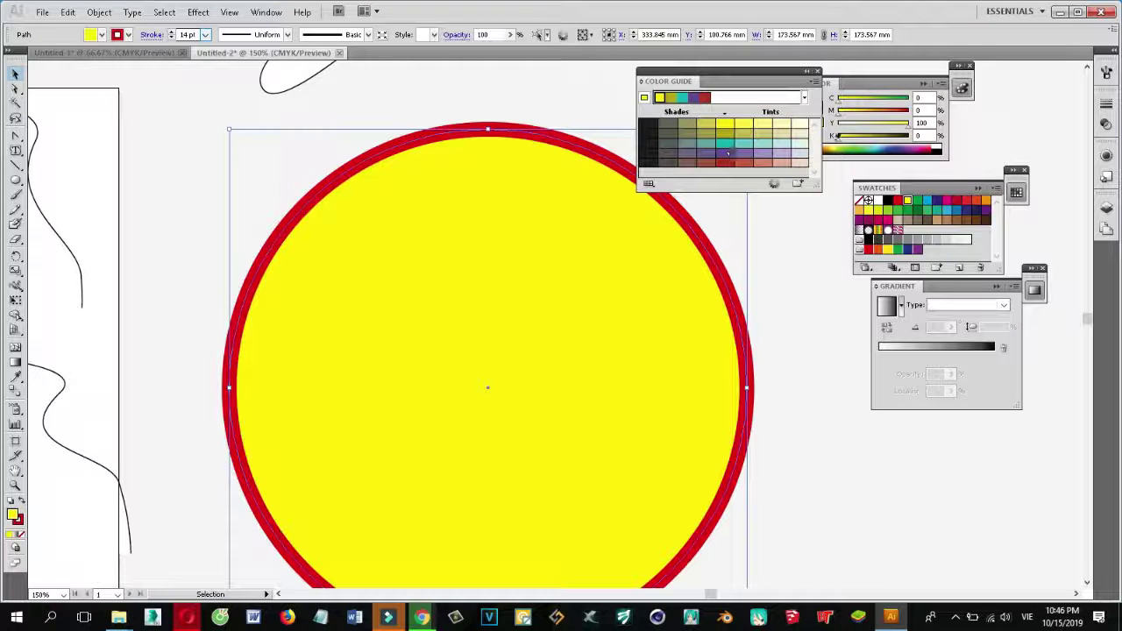
pyautogui.click(683, 99)
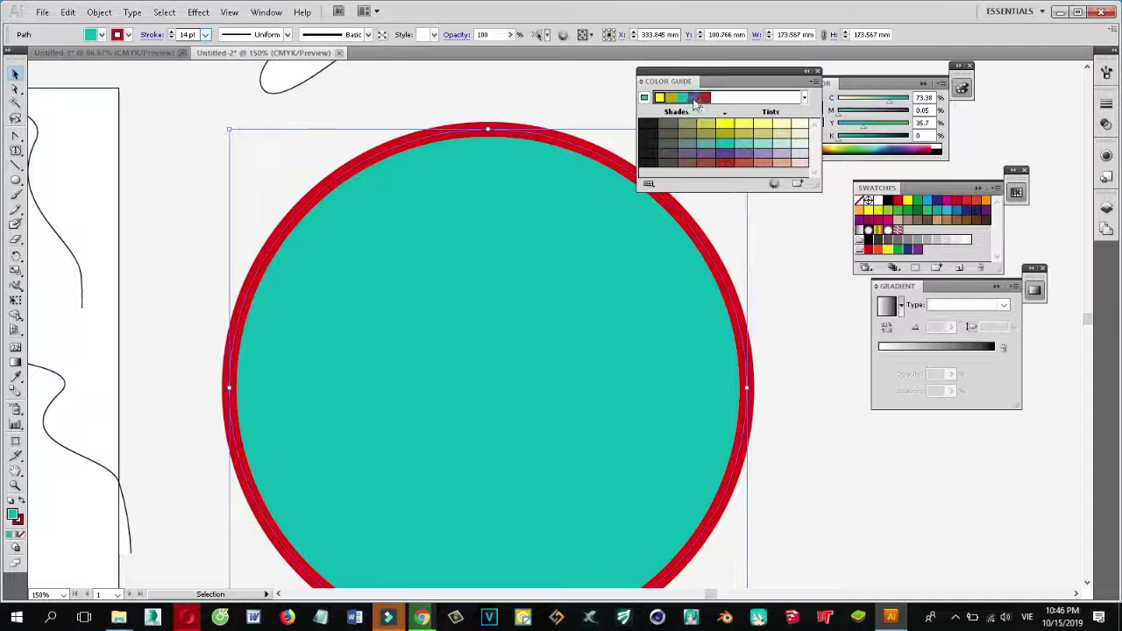
pyautogui.click(694, 98)
pyautogui.click(704, 98)
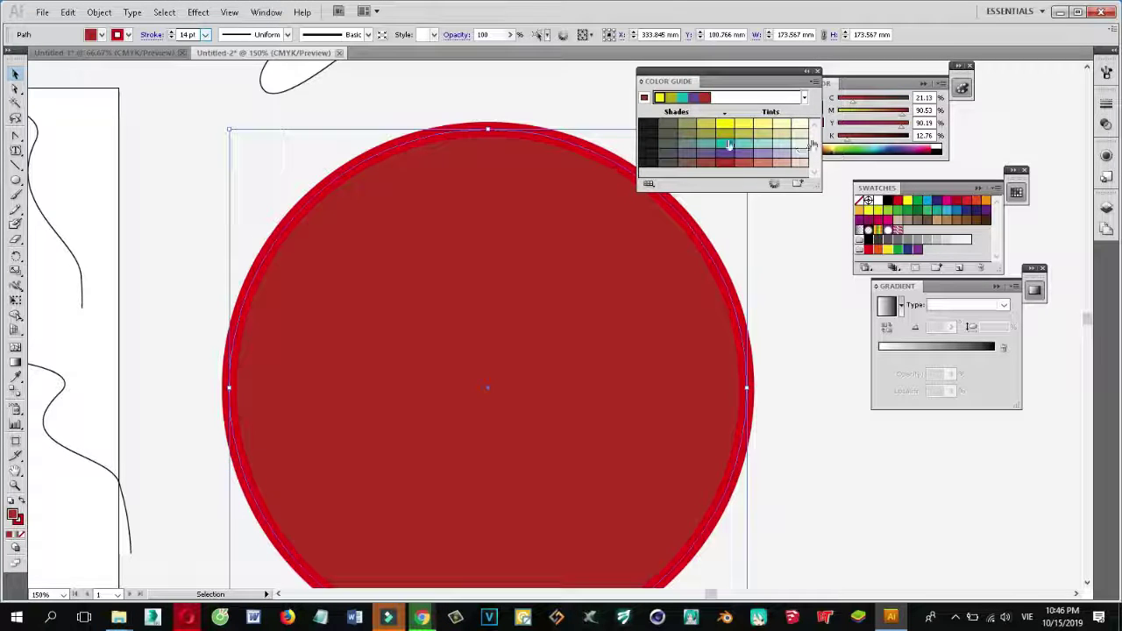
pyautogui.click(682, 99)
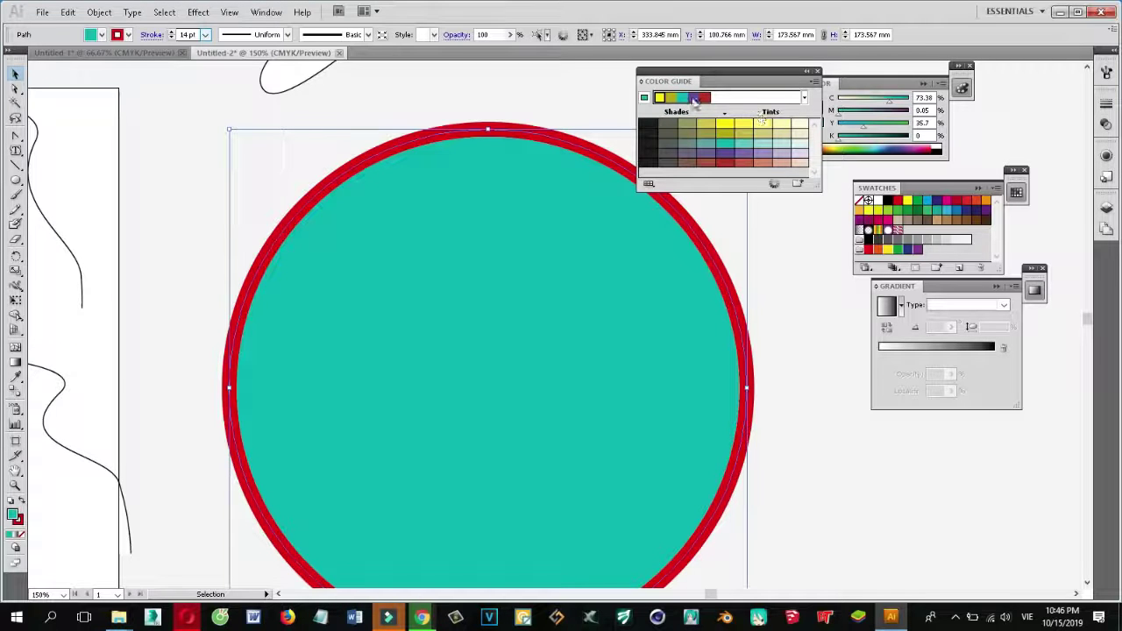
pyautogui.click(694, 98)
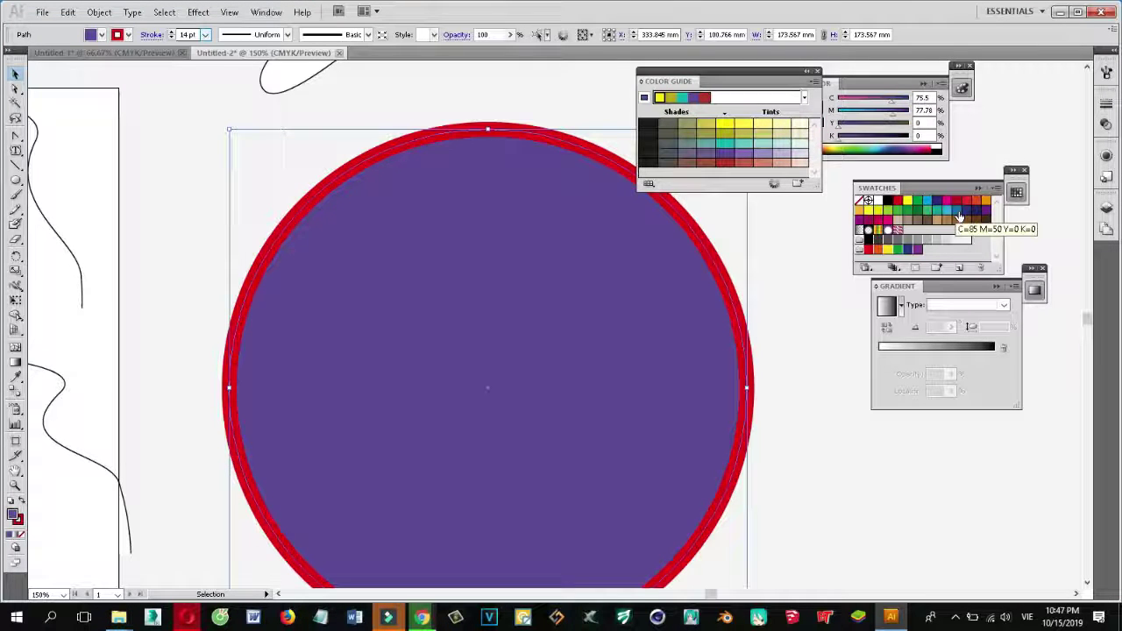
# Step: Try blue, navy, brown and darker grey swatch fills on the circle
pyautogui.click(959, 216)
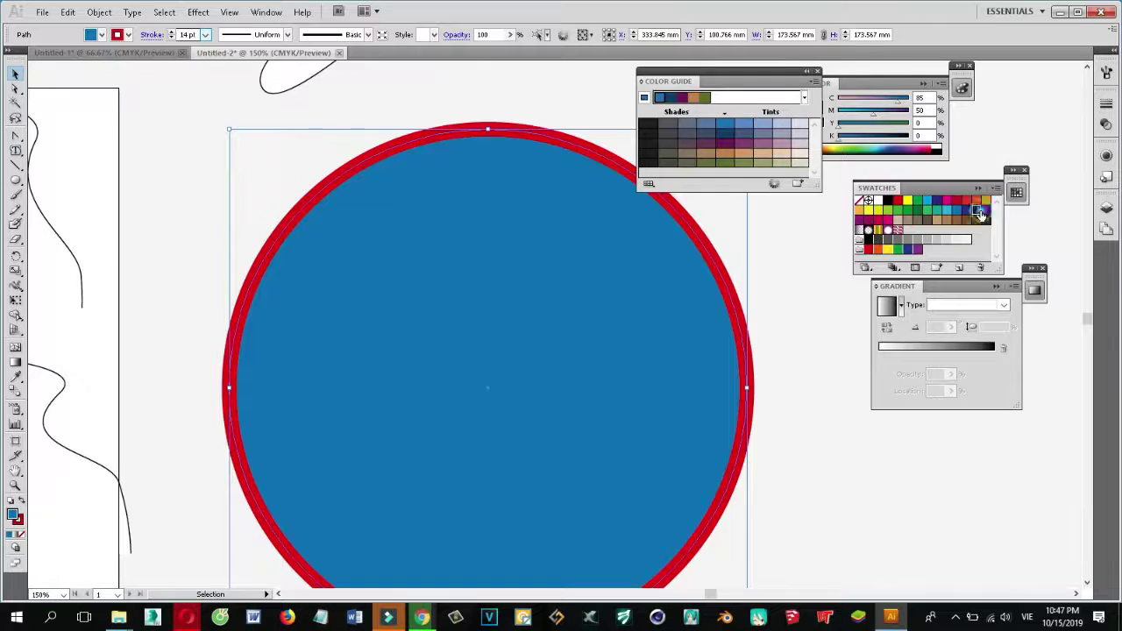
pyautogui.click(977, 211)
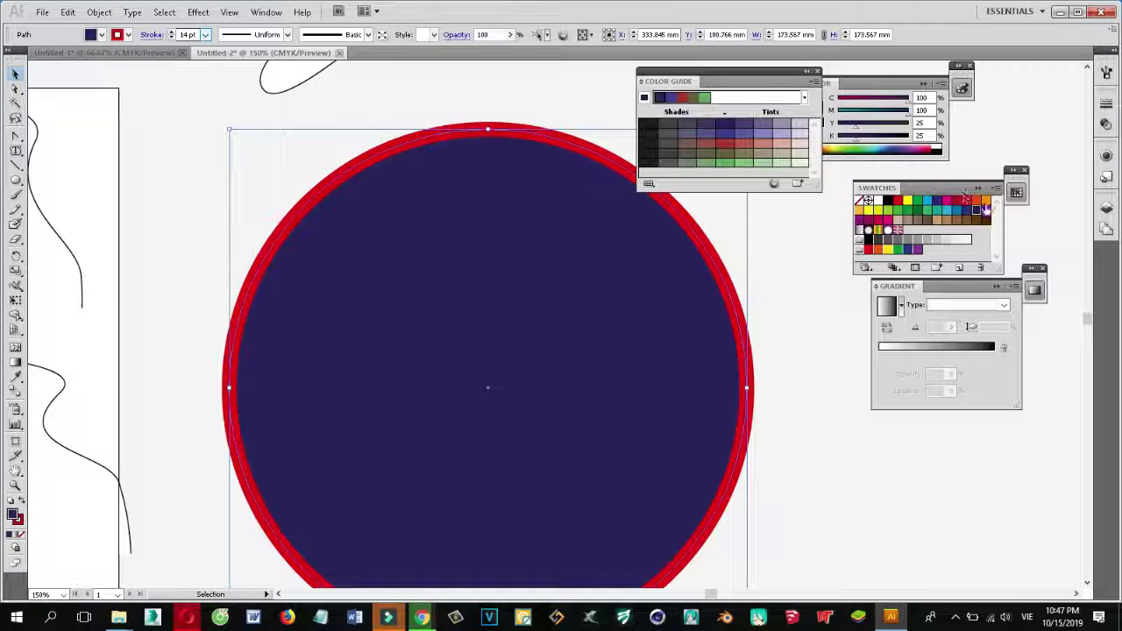
pyautogui.click(968, 219)
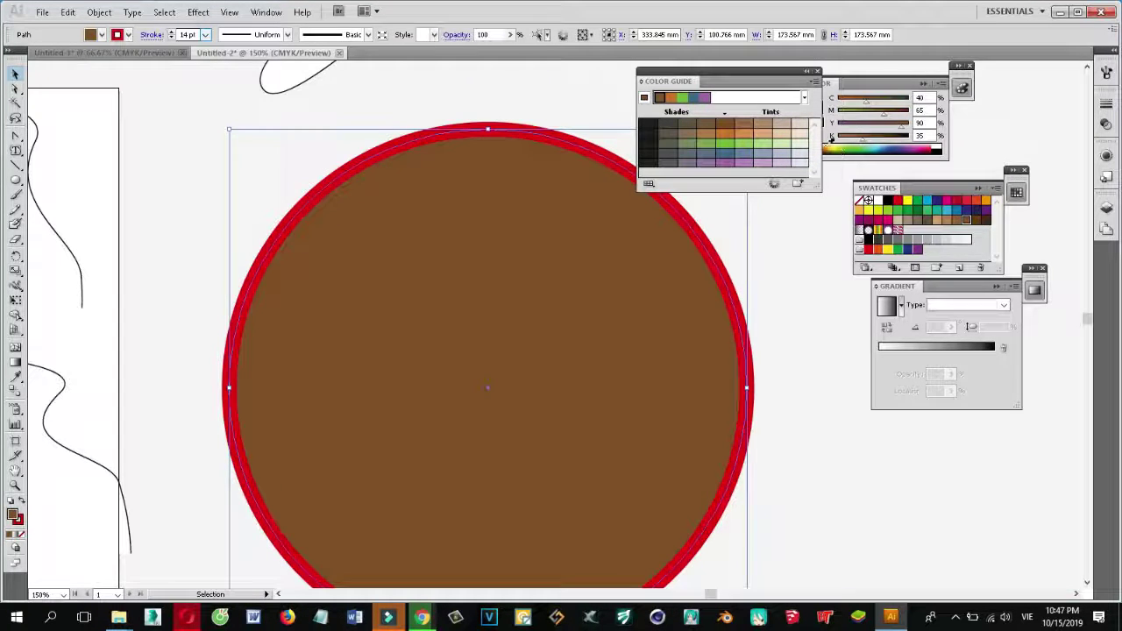
pyautogui.click(914, 240)
pyautogui.click(887, 241)
pyautogui.click(883, 242)
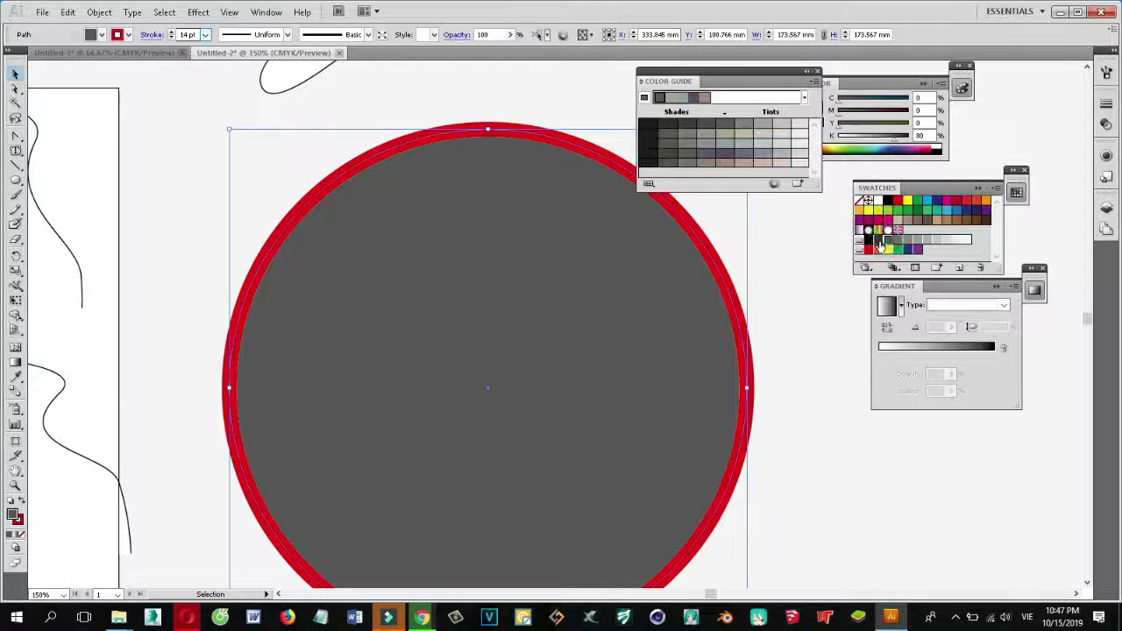
pyautogui.click(878, 242)
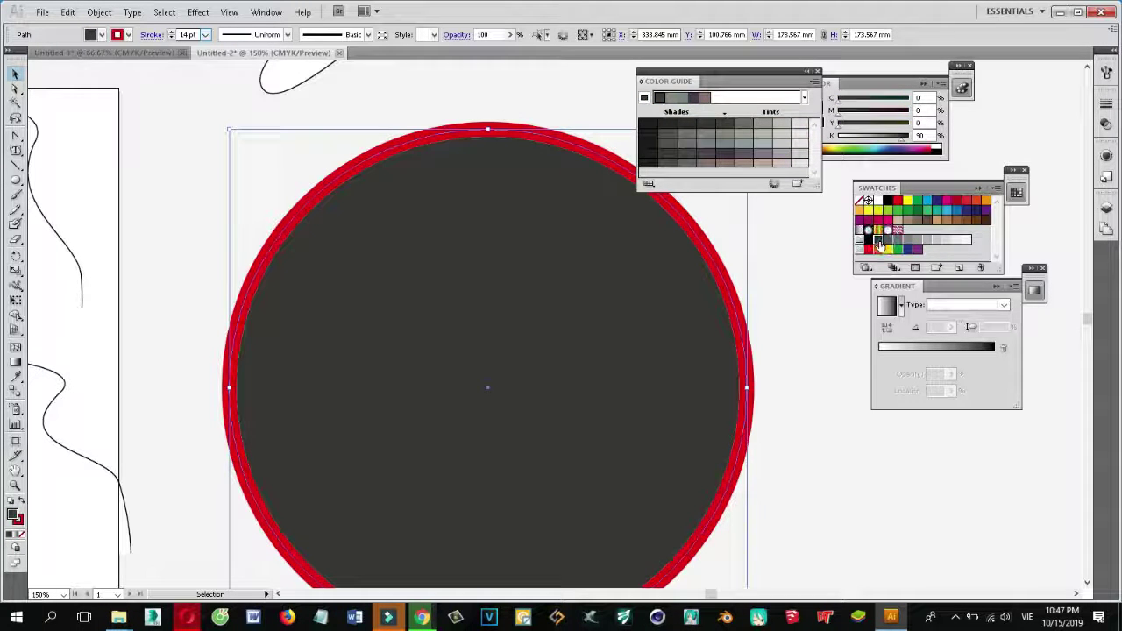
# Step: Try green, orange, yellow and red fills, settling on a tan swatch
pyautogui.click(804, 74)
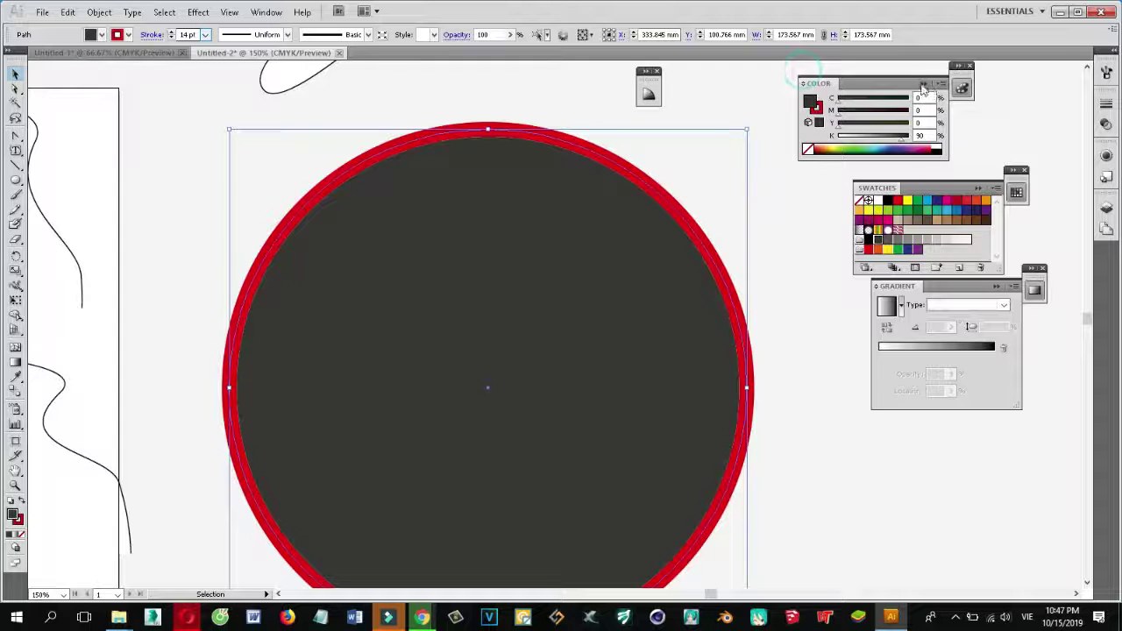
pyautogui.click(922, 84)
pyautogui.click(931, 210)
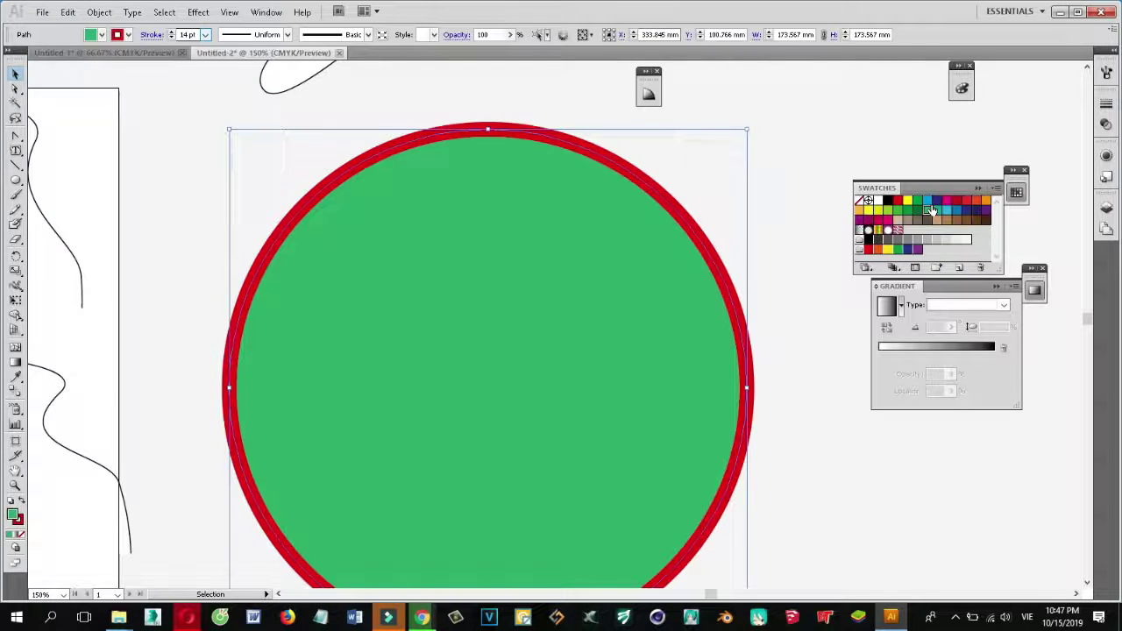
pyautogui.click(927, 205)
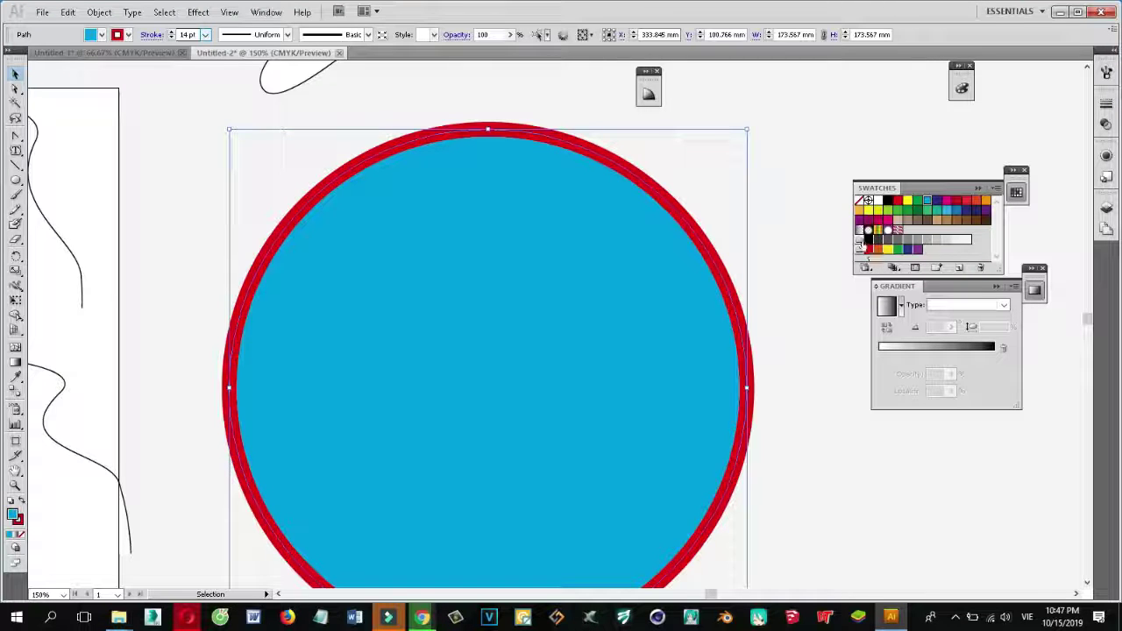
pyautogui.click(859, 210)
pyautogui.click(878, 209)
pyautogui.click(888, 210)
pyautogui.click(897, 210)
pyautogui.click(897, 200)
pyautogui.click(917, 200)
pyautogui.click(917, 210)
pyautogui.click(937, 220)
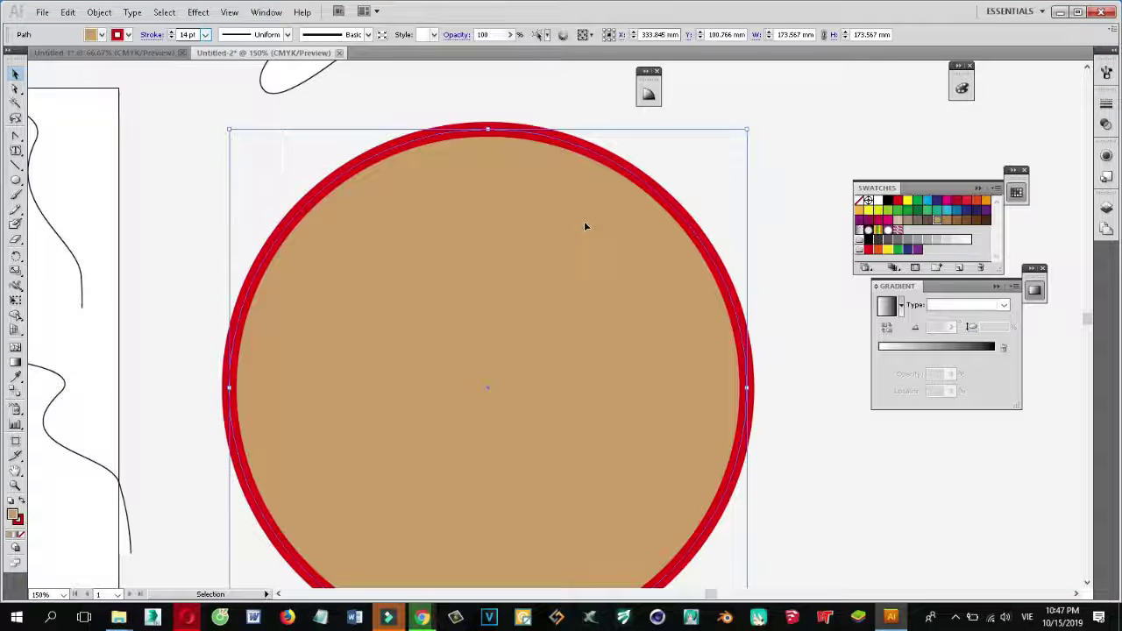
# Step: Zoom out and move the pale star shape above the rectangle
pyautogui.press('a')
pyautogui.hotkey('ctrl', '-')
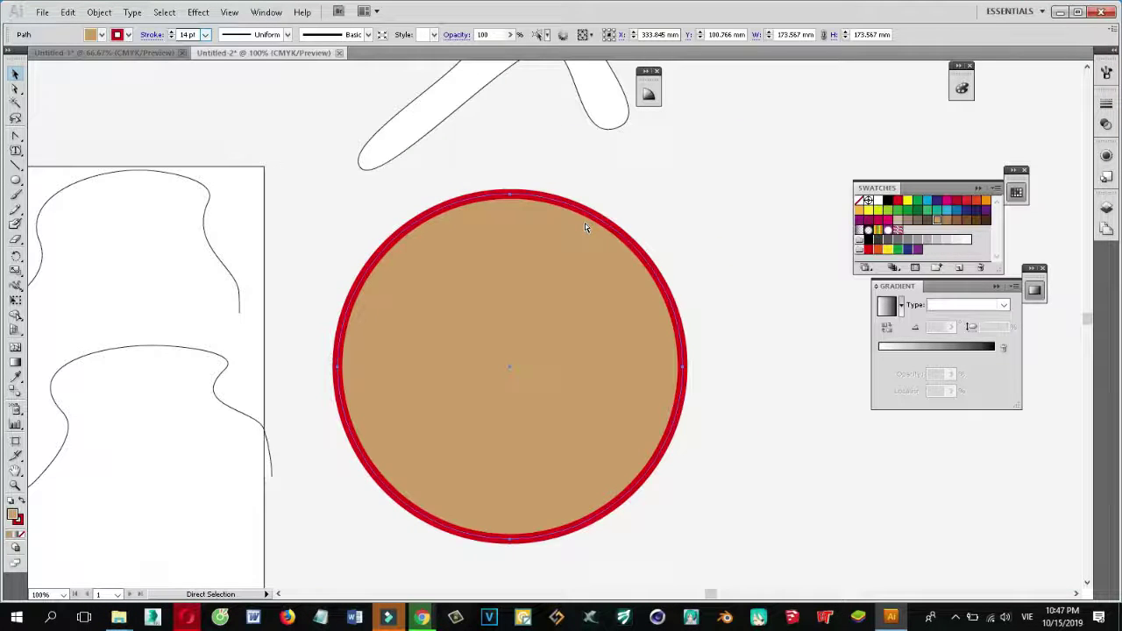
pyautogui.hotkey('ctrl', '-')
pyautogui.hotkey('ctrl', '-')
pyautogui.hotkey('ctrl', '-')
pyautogui.press('v')
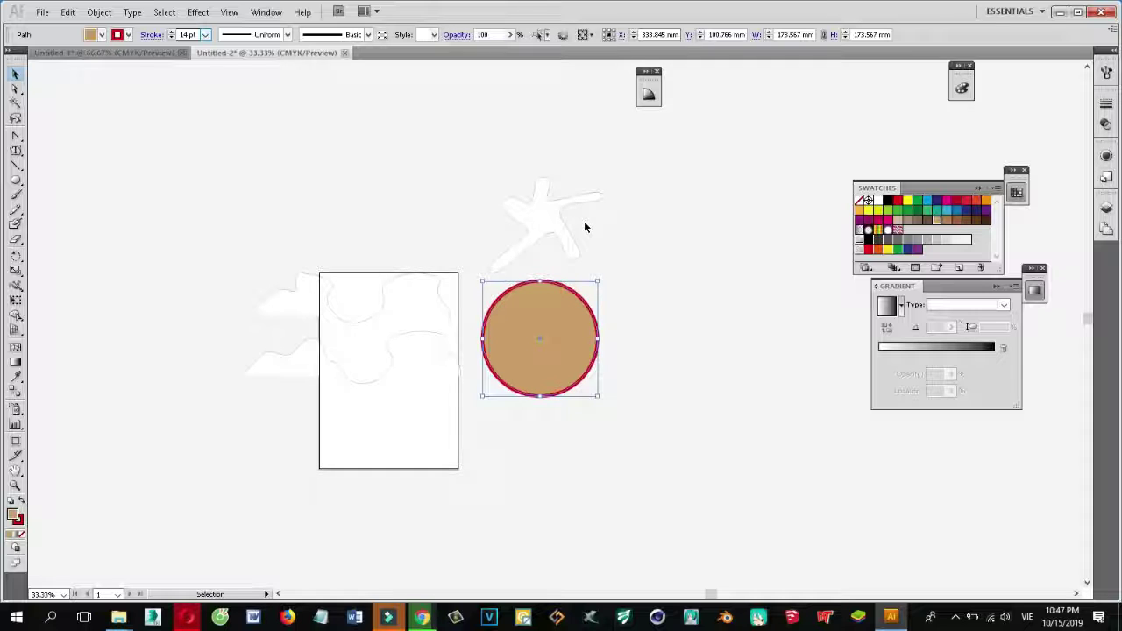
pyautogui.click(371, 314)
pyautogui.moveTo(520, 225); pyautogui.dragTo(361, 217)
pyautogui.click(639, 277)
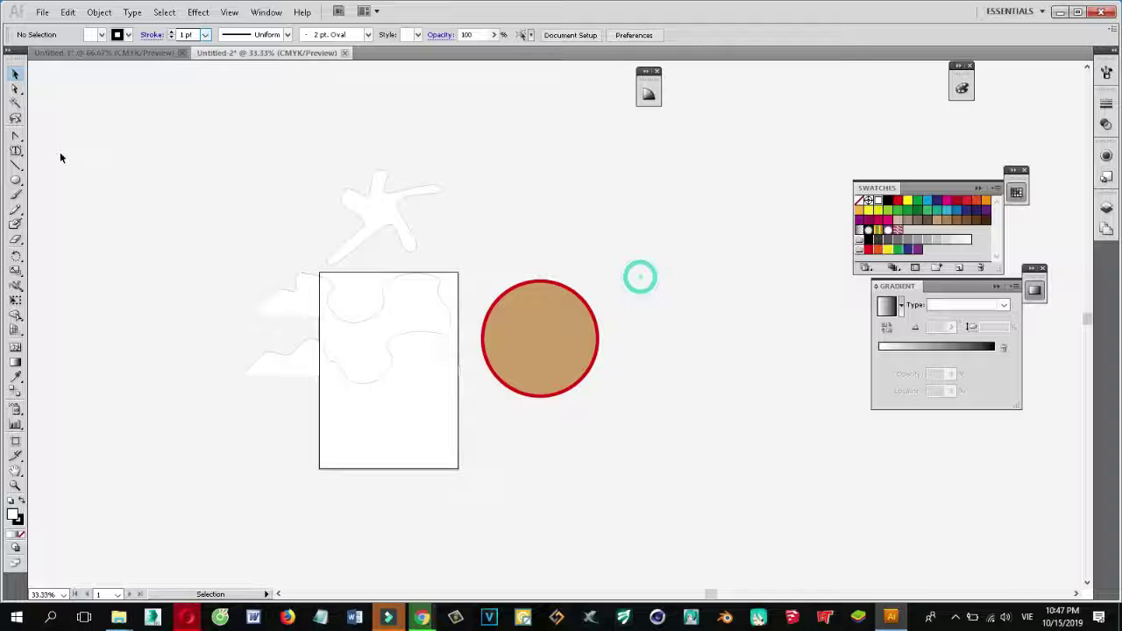
pyautogui.click(42, 13)
# Step: Create a new A4 document and draw a 5-point star with the Star tool
pyautogui.click(58, 28)
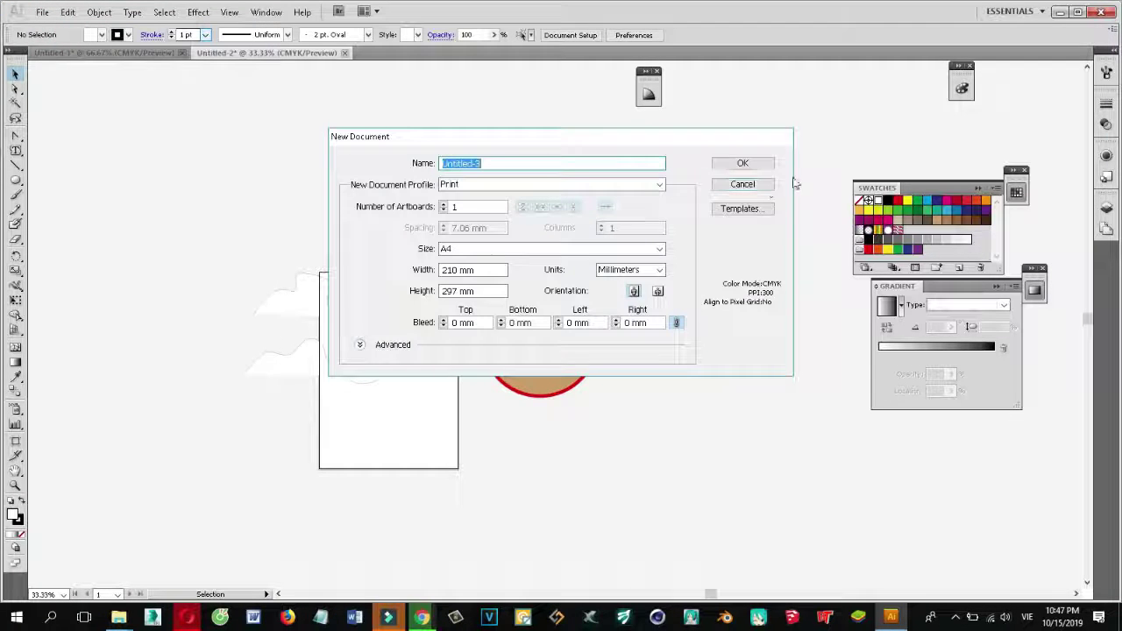
pyautogui.click(742, 161)
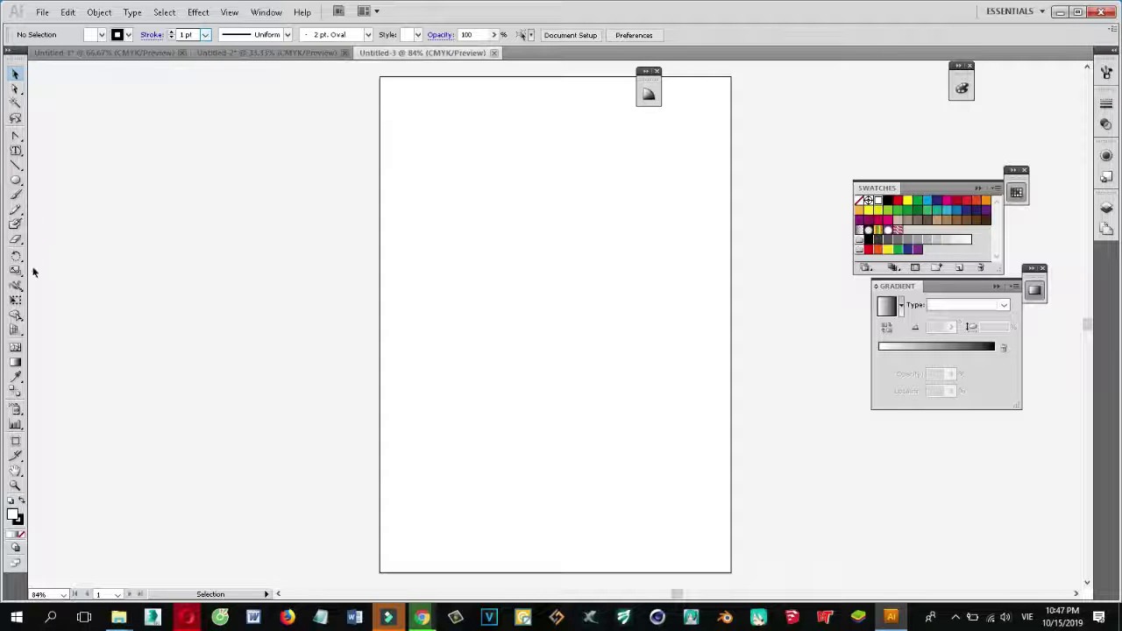
pyautogui.moveTo(15, 180); pyautogui.dragTo(88, 252)
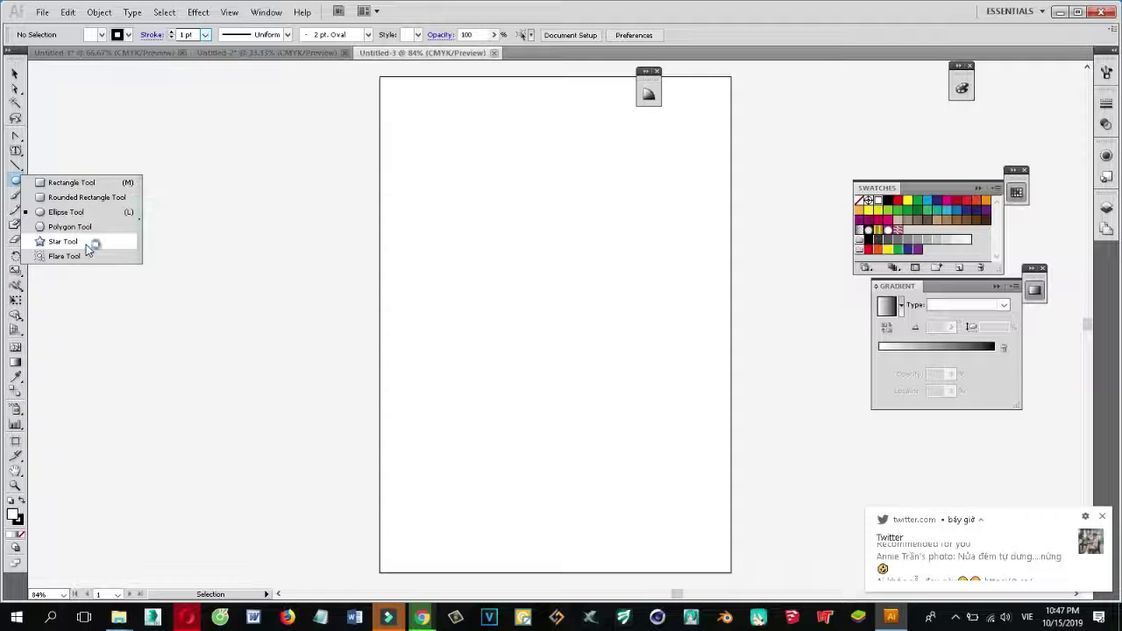
pyautogui.click(87, 250)
pyautogui.click(526, 293)
pyautogui.doubleClick(566, 332)
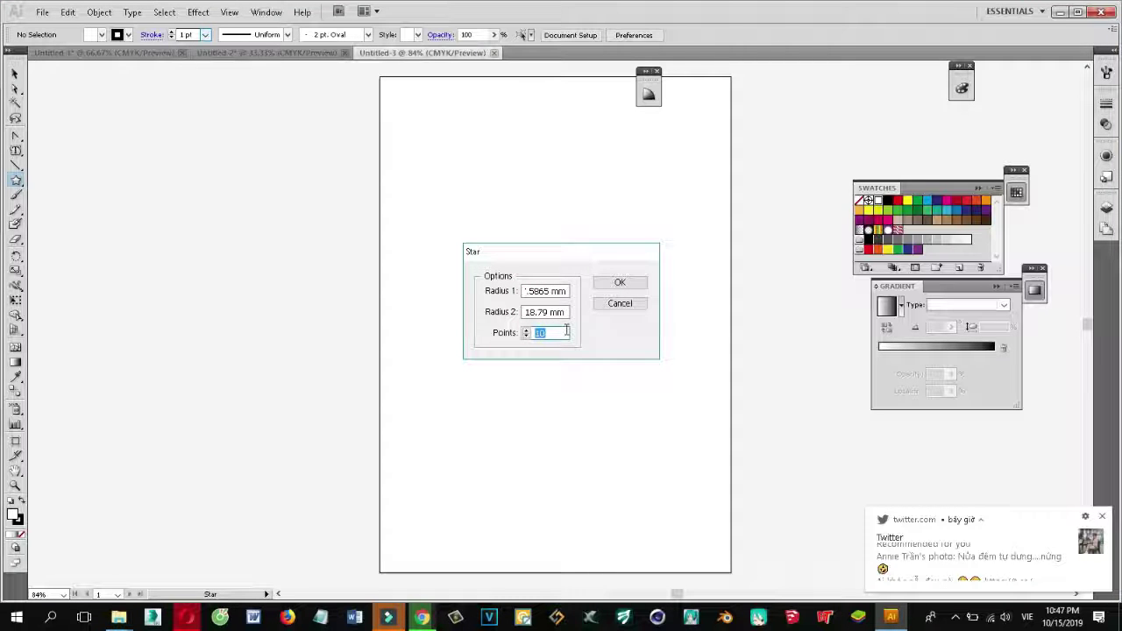
pyautogui.click(629, 285)
# Step: Enlarge the star by its corner handles and fill it red
pyautogui.press('v')
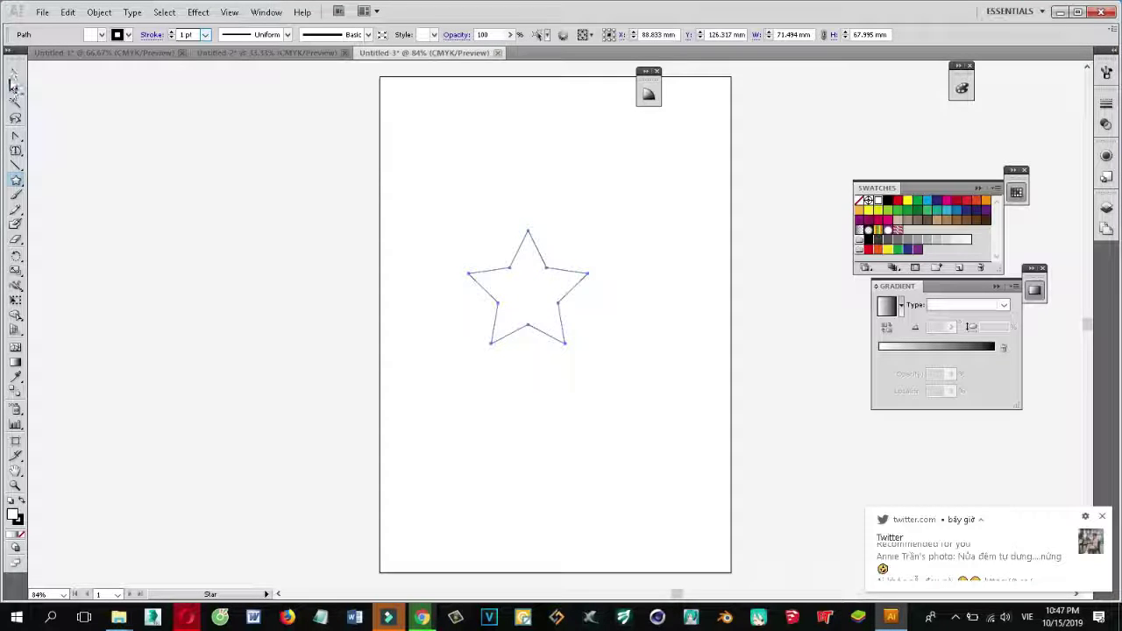
pyautogui.moveTo(587, 342); pyautogui.dragTo(694, 444)
pyautogui.moveTo(470, 232); pyautogui.dragTo(399, 165)
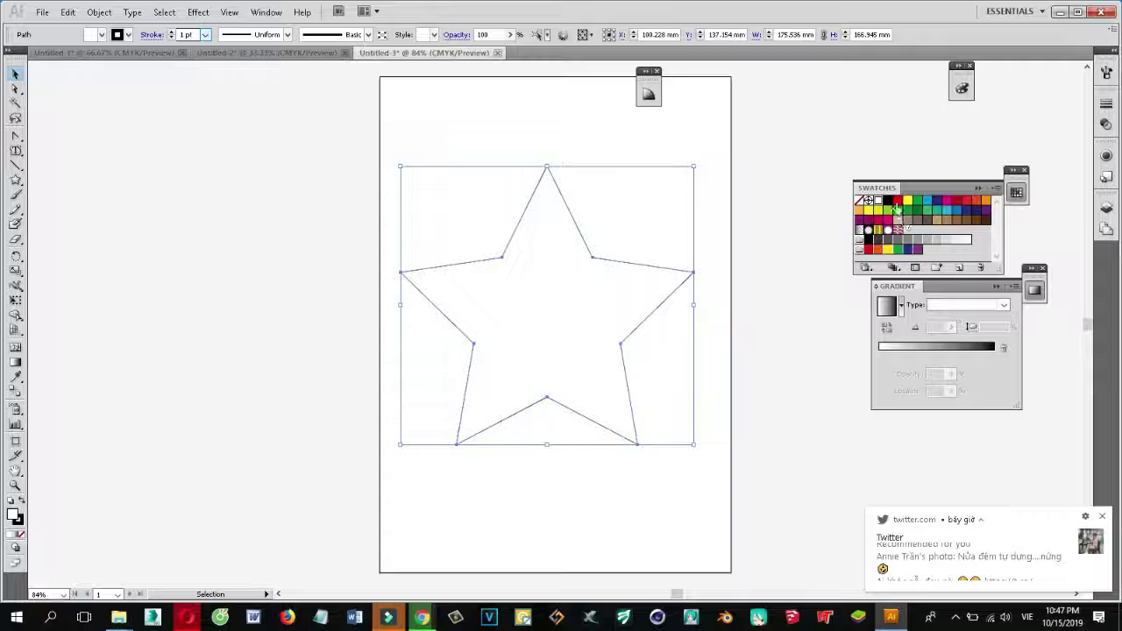
pyautogui.click(896, 201)
pyautogui.click(742, 328)
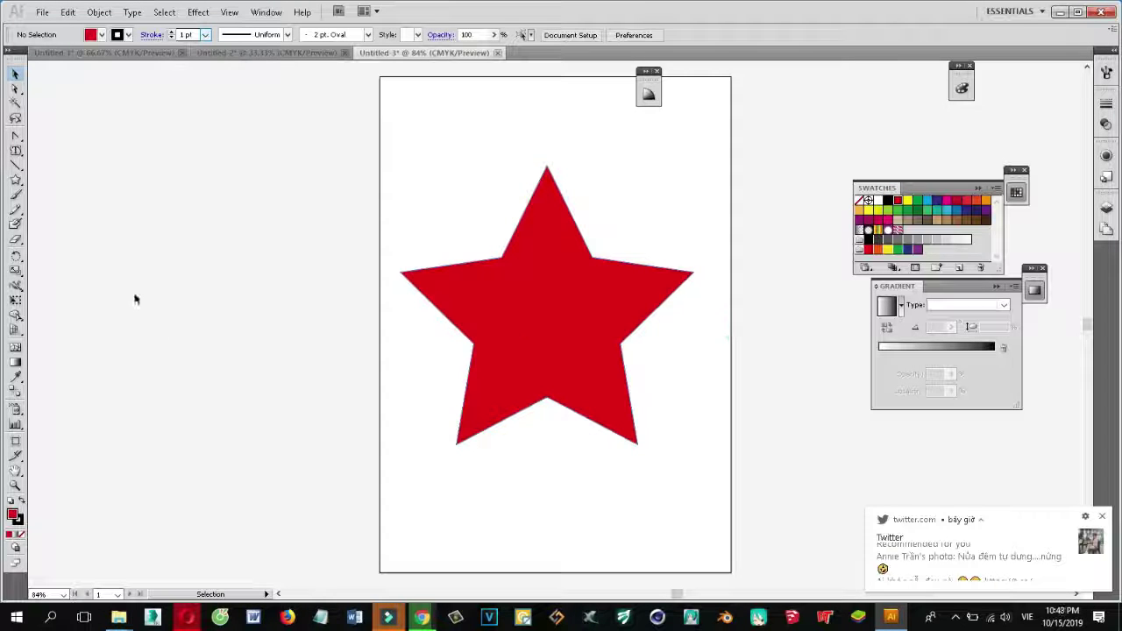
# Step: Draw a white circle and place it on the star as a roughly 20 mm eye
pyautogui.moveTo(16, 180); pyautogui.dragTo(54, 218)
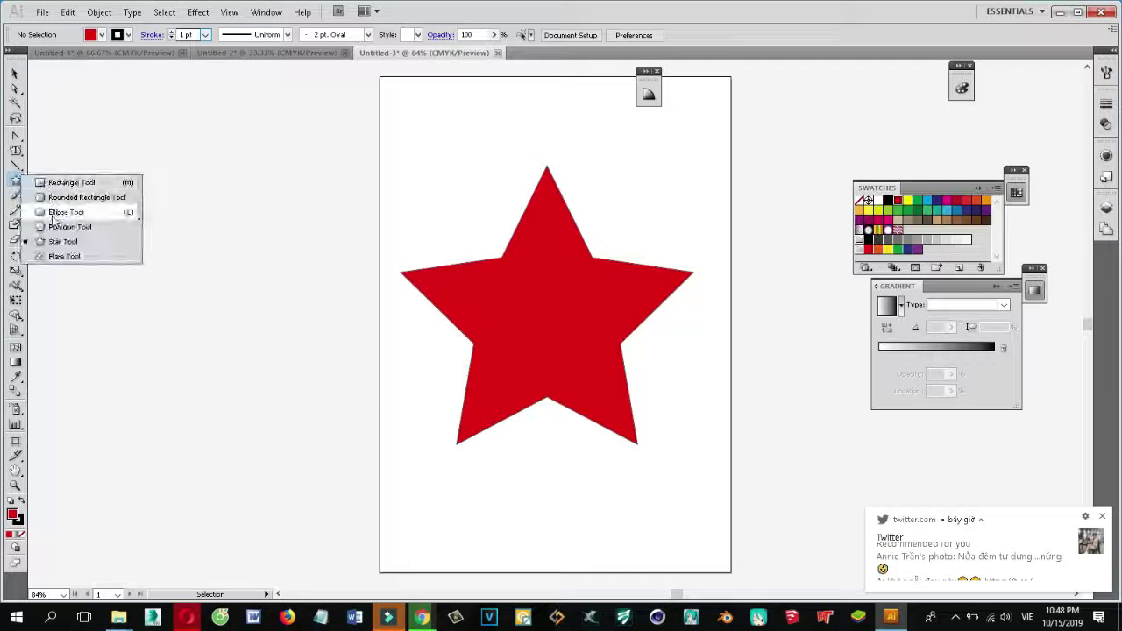
pyautogui.moveTo(488, 281)
pyautogui.mouseDown()
pyautogui.moveTo(542, 334)
pyautogui.moveTo(498, 294)
pyautogui.mouseUp()
pyautogui.moveTo(292, 280); pyautogui.dragTo(360, 335)
pyautogui.moveTo(193, 220); pyautogui.dragTo(298, 325)
pyautogui.click(15, 73)
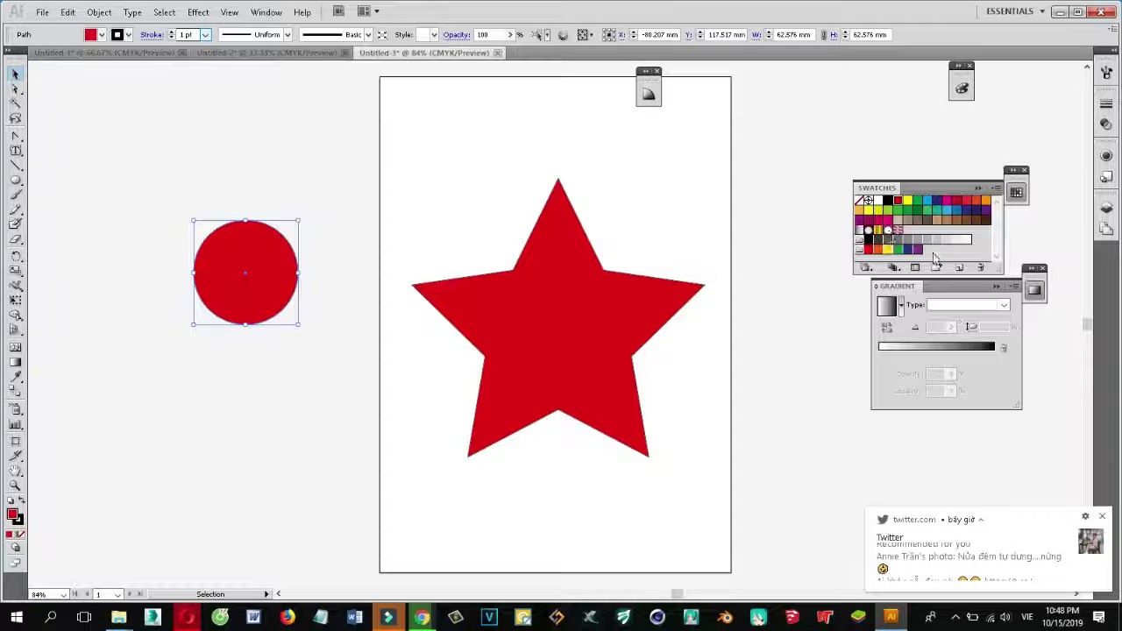
pyautogui.click(966, 242)
pyautogui.moveTo(278, 274)
pyautogui.mouseDown()
pyautogui.moveTo(585, 342)
pyautogui.moveTo(539, 339)
pyautogui.mouseUp()
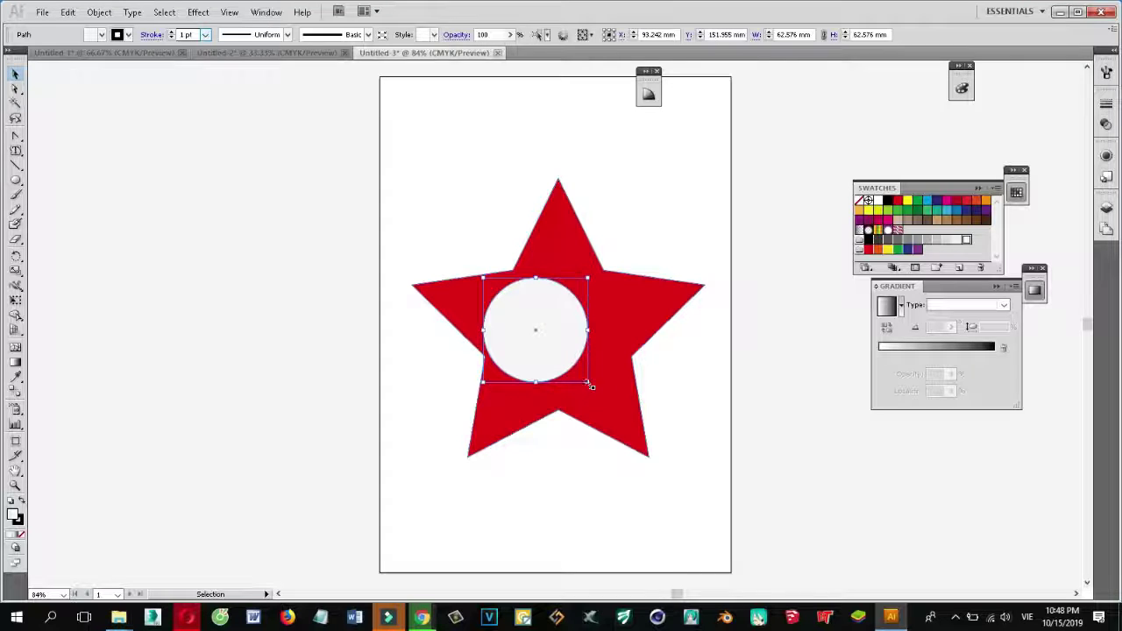
pyautogui.moveTo(587, 383); pyautogui.dragTo(506, 320)
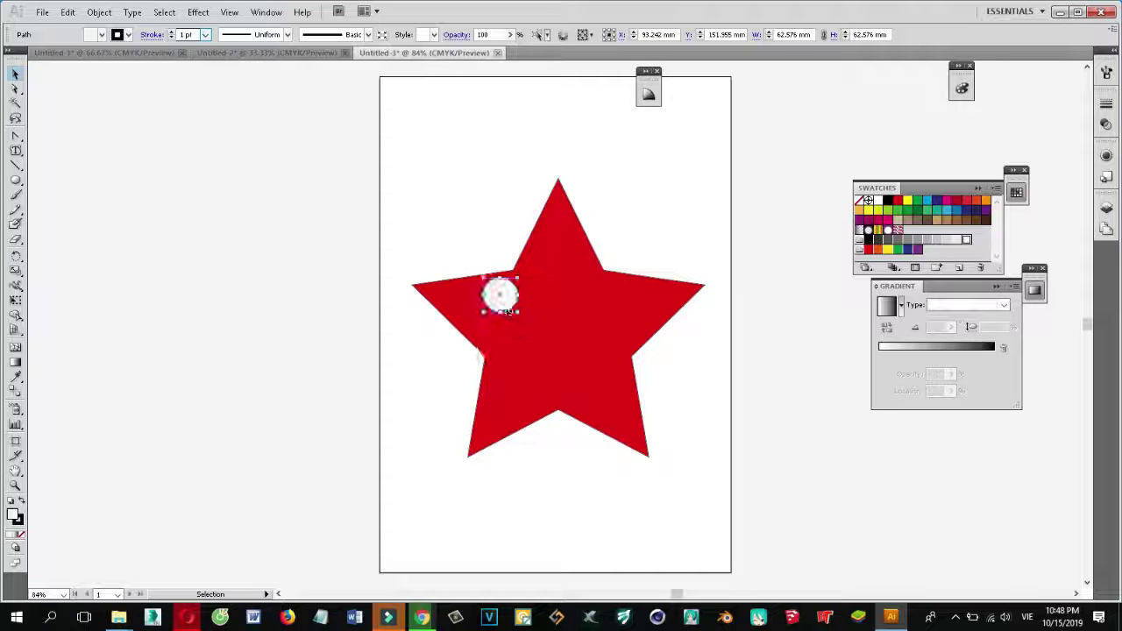
# Step: Zoom in and draw a black pupil inside the white eye
pyautogui.press('a')
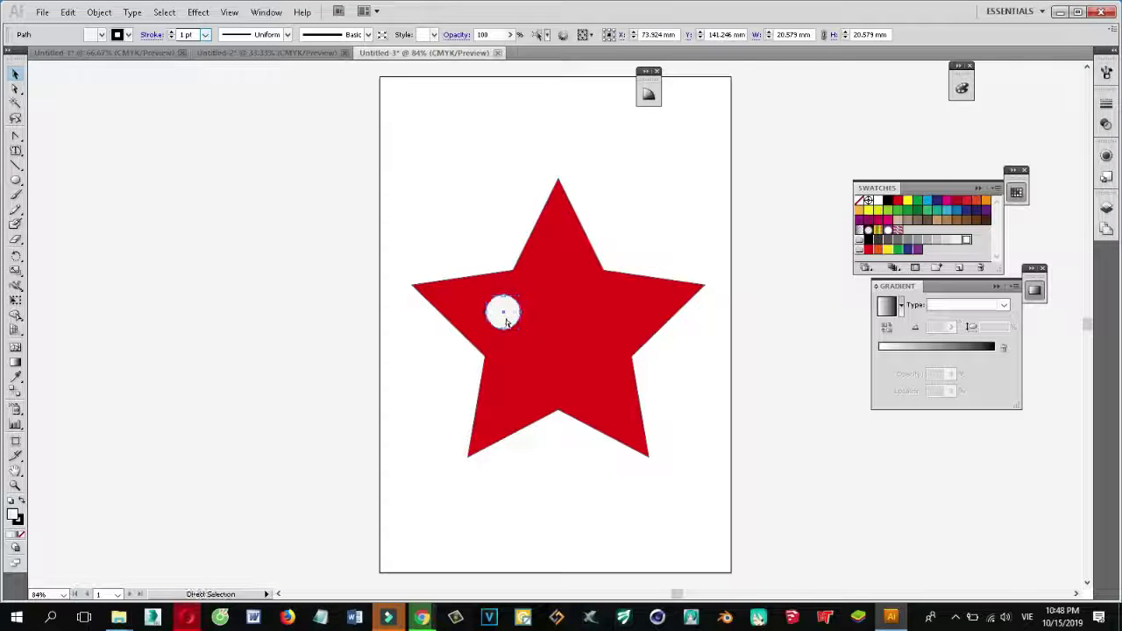
pyautogui.hotkey('ctrl', '+')
pyautogui.hotkey('ctrl', '+')
pyautogui.hotkey('ctrl', '+')
pyautogui.hotkey('ctrl', '+')
pyautogui.press('v')
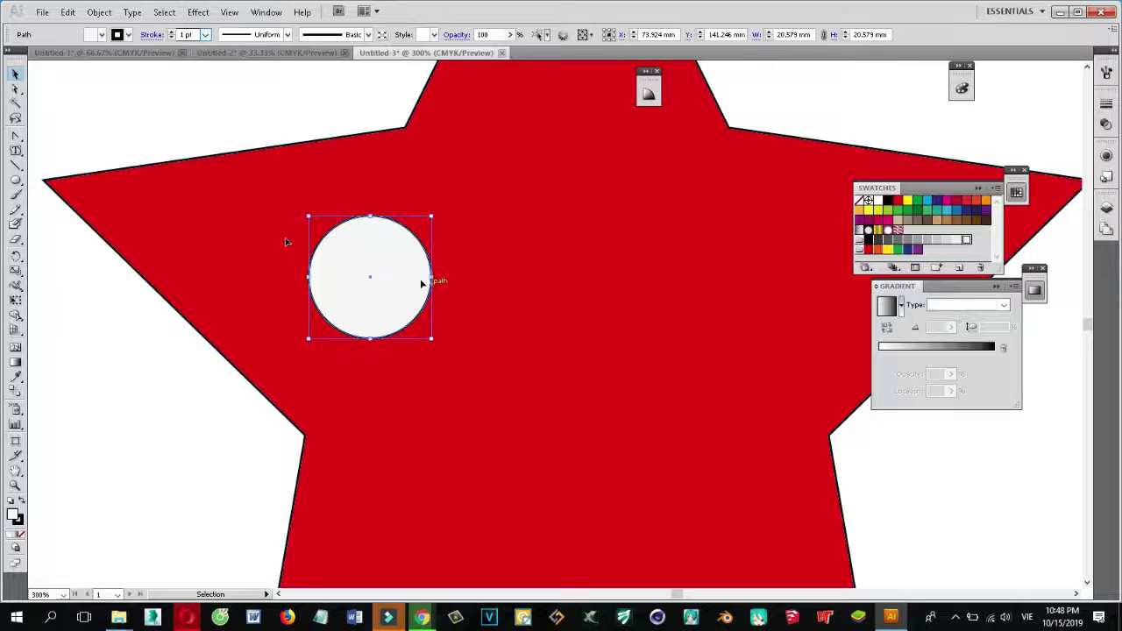
pyautogui.click(16, 180)
pyautogui.moveTo(337, 244); pyautogui.dragTo(422, 328)
pyautogui.click(16, 73)
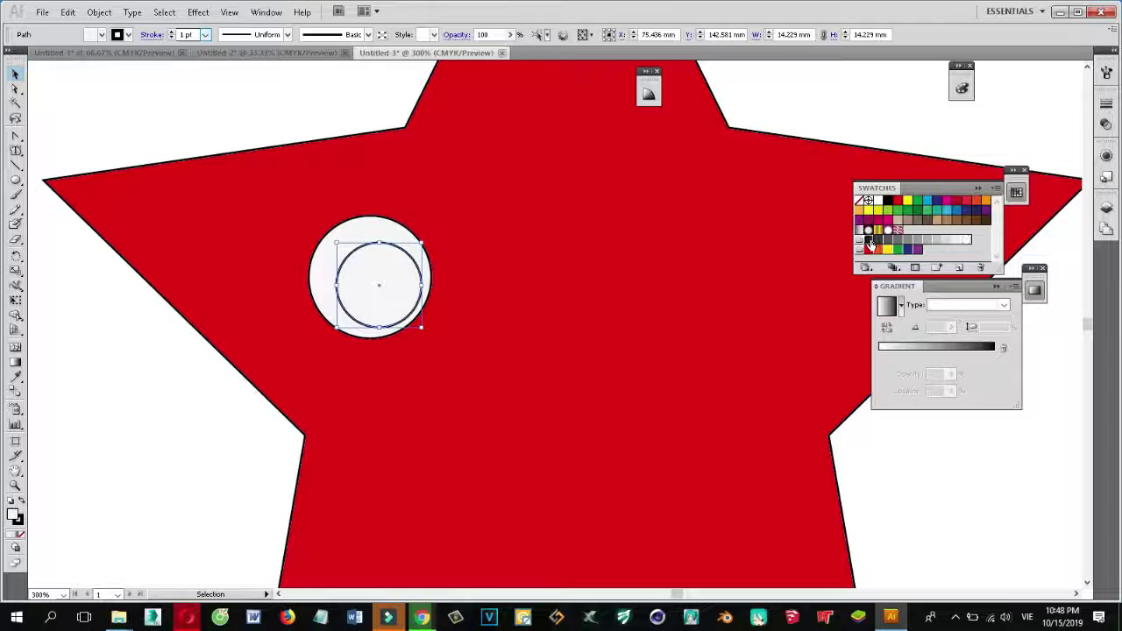
pyautogui.click(868, 239)
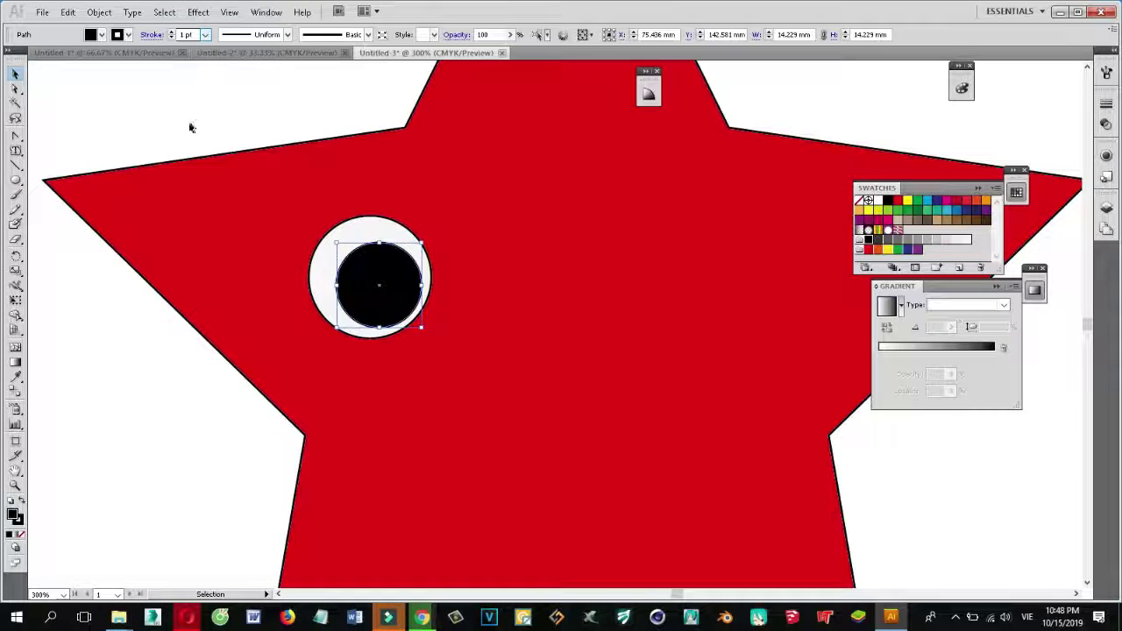
# Step: Add a small grey dot and a white highlight circle on the pupil
pyautogui.click(16, 180)
pyautogui.moveTo(348, 236); pyautogui.dragTo(372, 260)
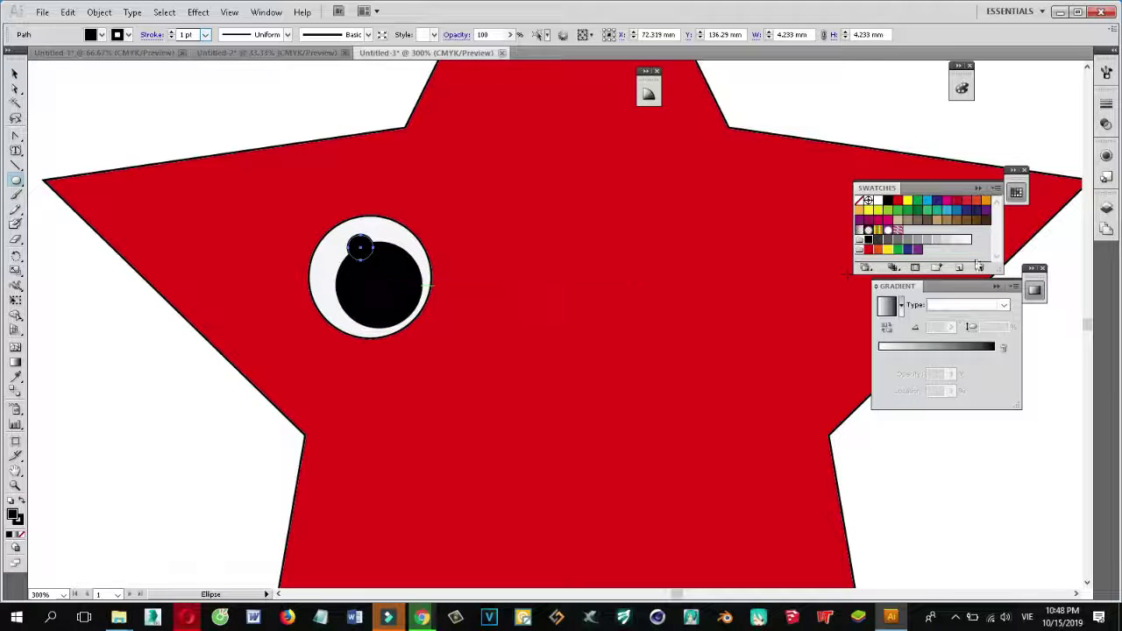
pyautogui.click(966, 239)
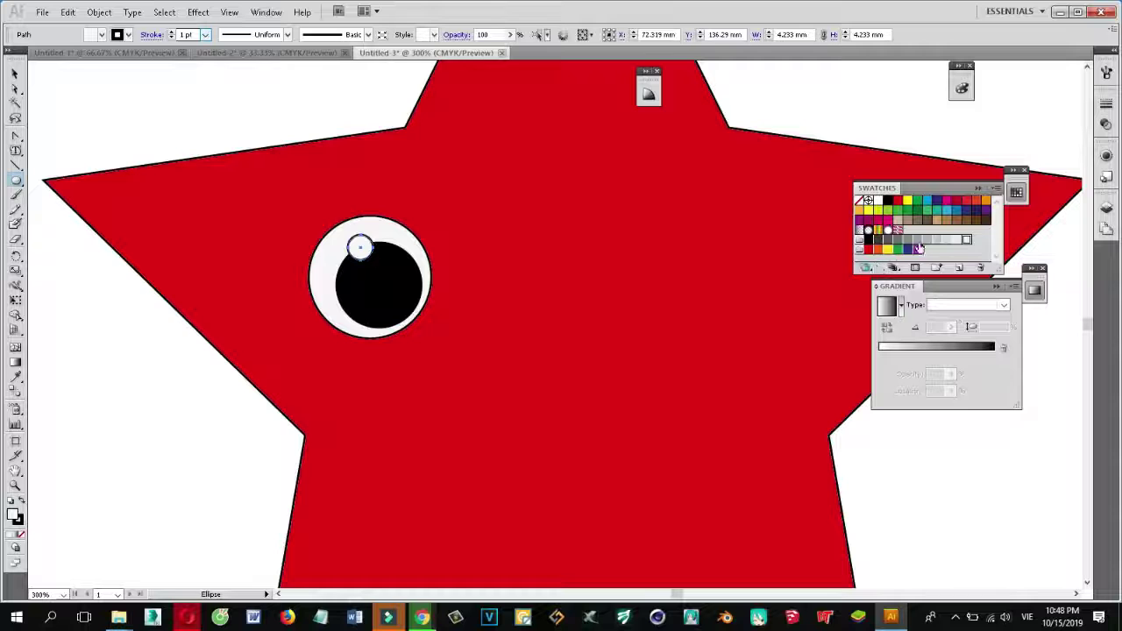
pyautogui.click(916, 240)
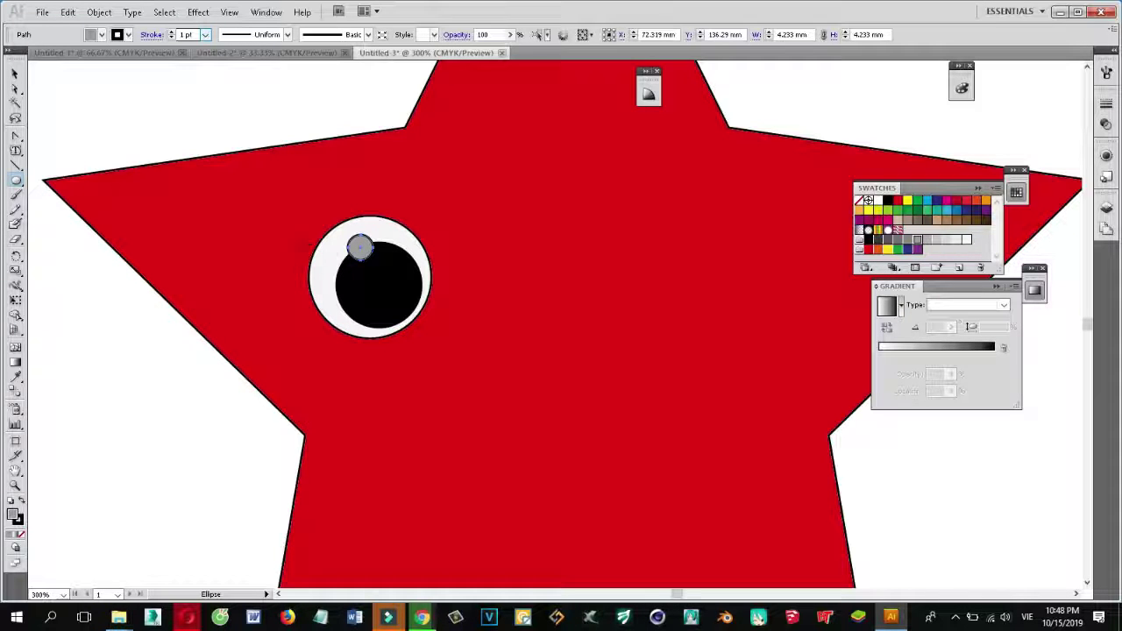
pyautogui.moveTo(356, 252); pyautogui.dragTo(379, 275)
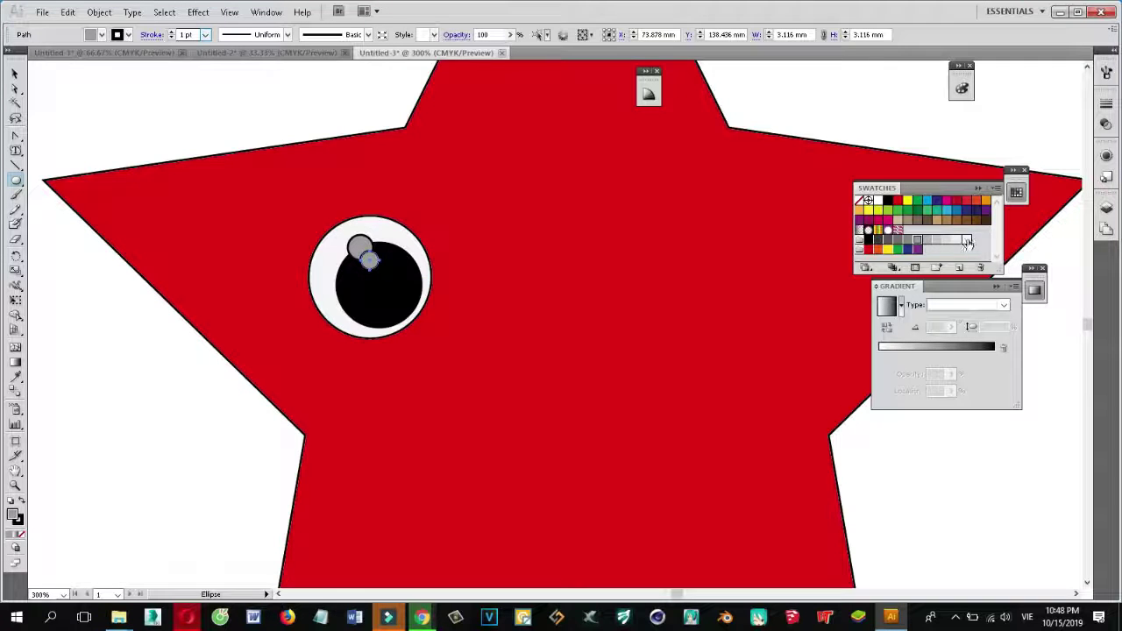
pyautogui.click(966, 240)
pyautogui.click(15, 73)
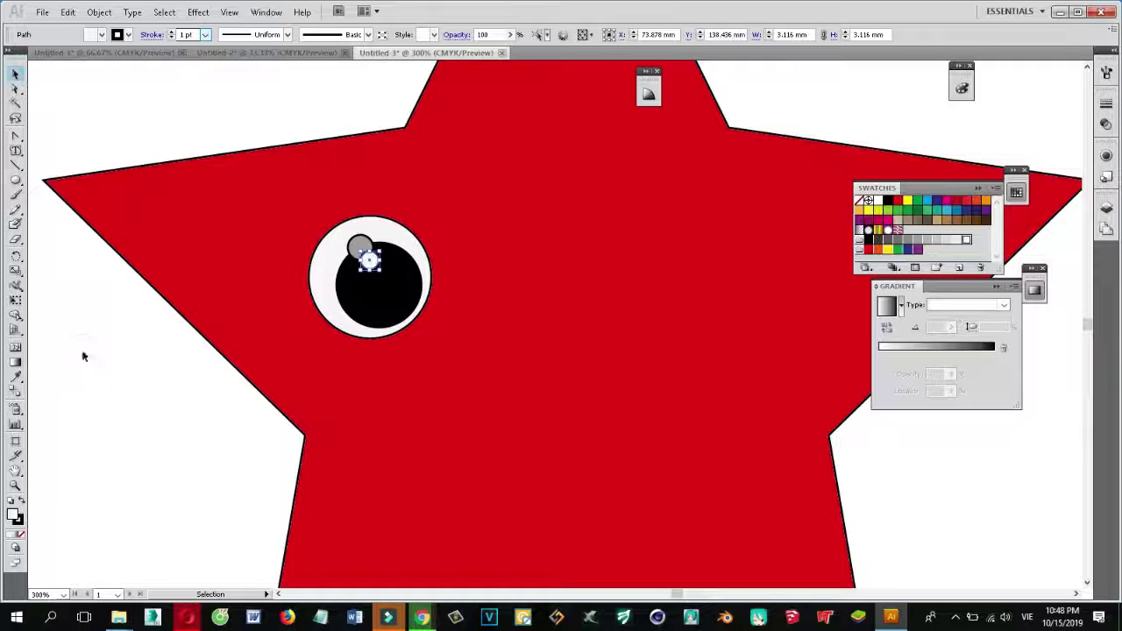
pyautogui.click(83, 349)
# Step: Group the eye's highlight, black pupil, grey dot and outer white circle
pyautogui.hotkey('ctrl', '-')
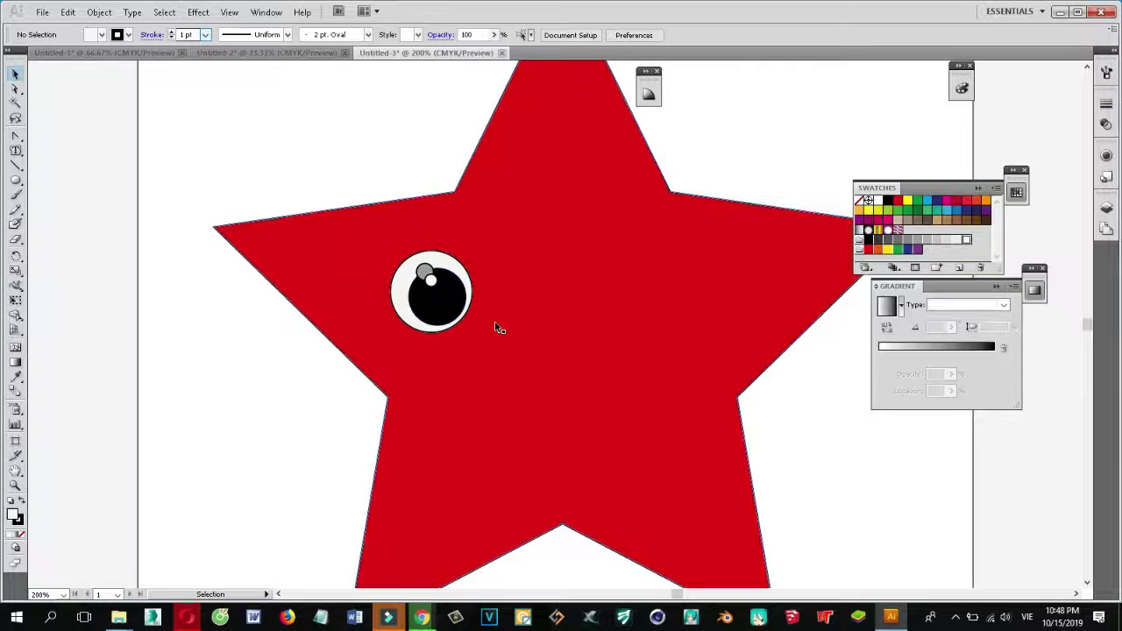
pyautogui.hotkey('ctrl', '+')
pyautogui.hotkey('ctrl', '+')
pyautogui.hotkey('ctrl', '+')
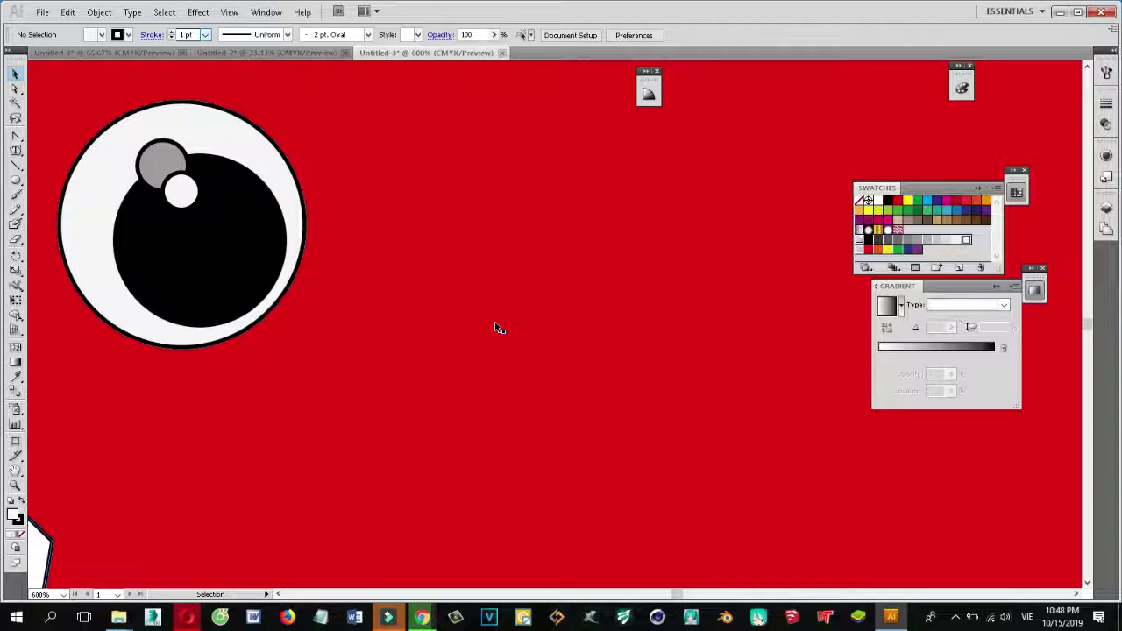
pyautogui.click(184, 198)
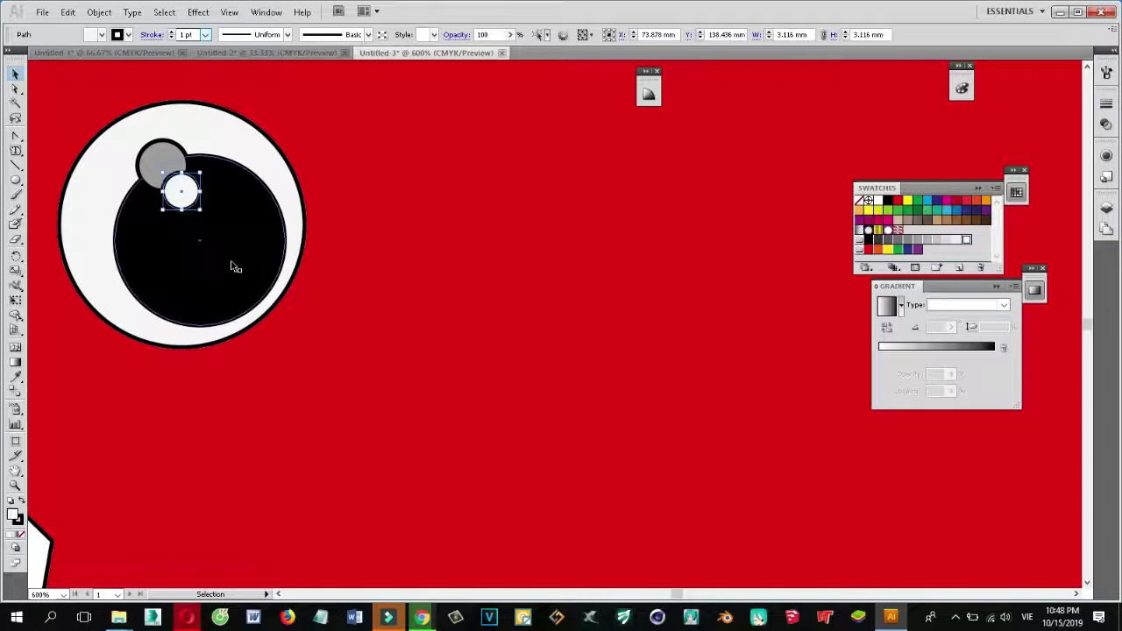
pyautogui.keyDown('shift'); pyautogui.click(136, 219); pyautogui.keyUp('shift')
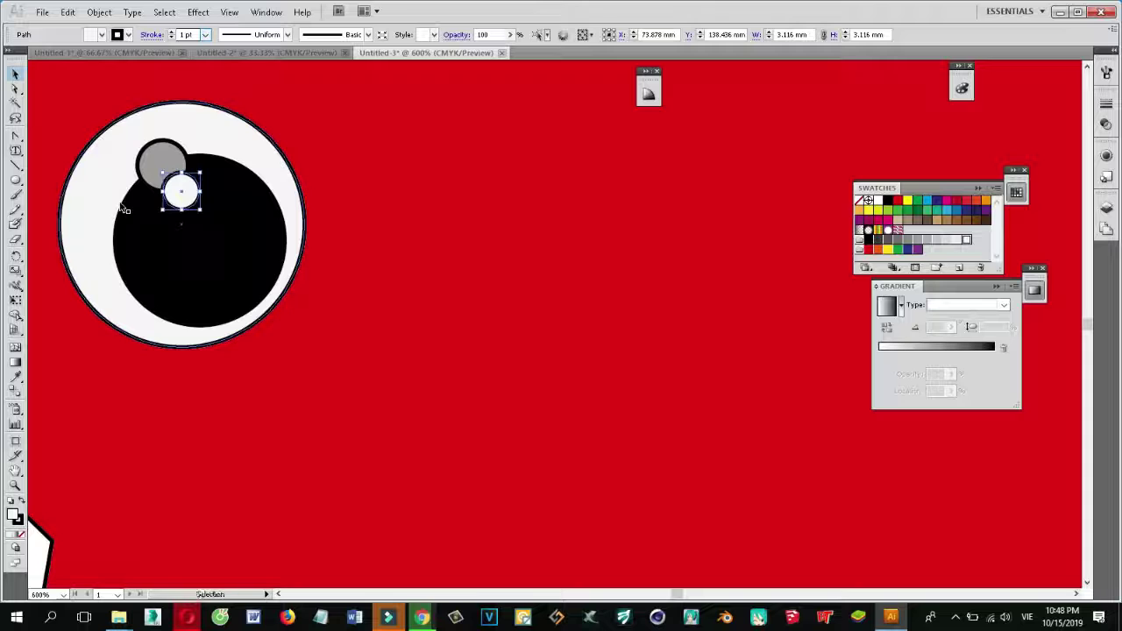
pyautogui.keyDown('shift'); pyautogui.click(163, 157); pyautogui.keyUp('shift')
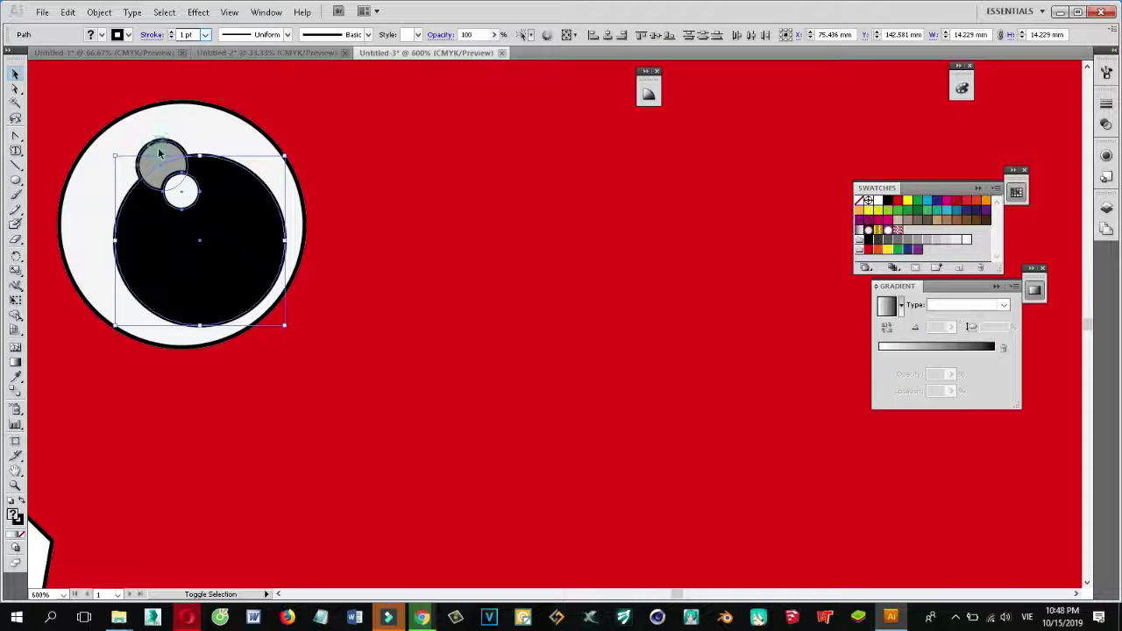
pyautogui.keyDown('shift'); pyautogui.click(89, 153); pyautogui.keyUp('shift')
pyautogui.click(99, 12)
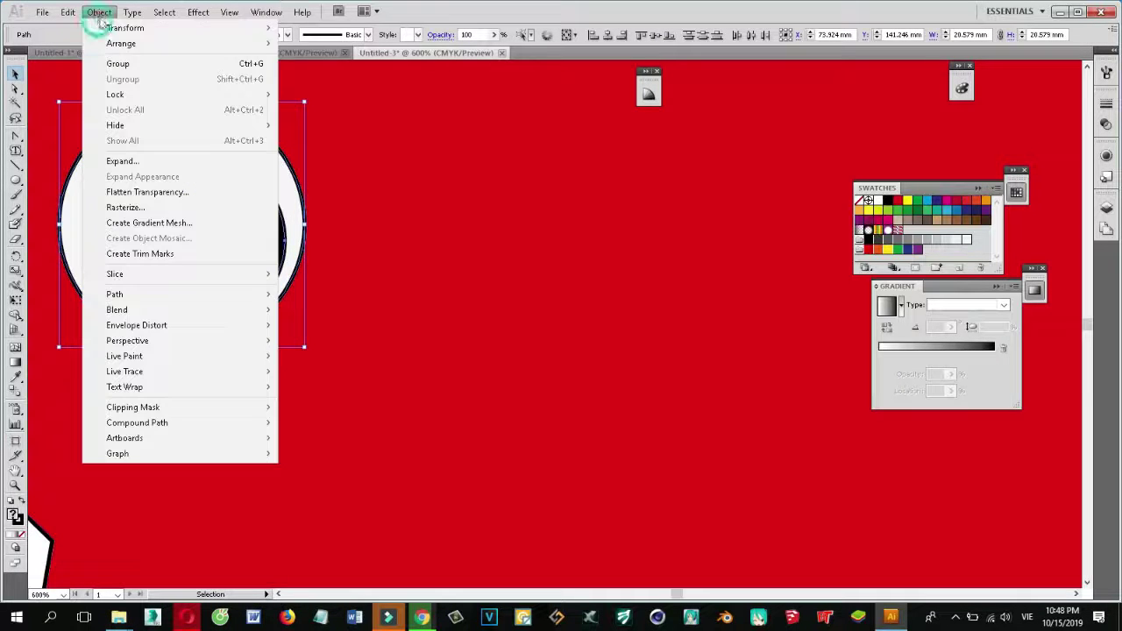
pyautogui.click(117, 63)
# Step: Duplicate the grouped eye onto the star's right side and nudge it into position
pyautogui.press('a')
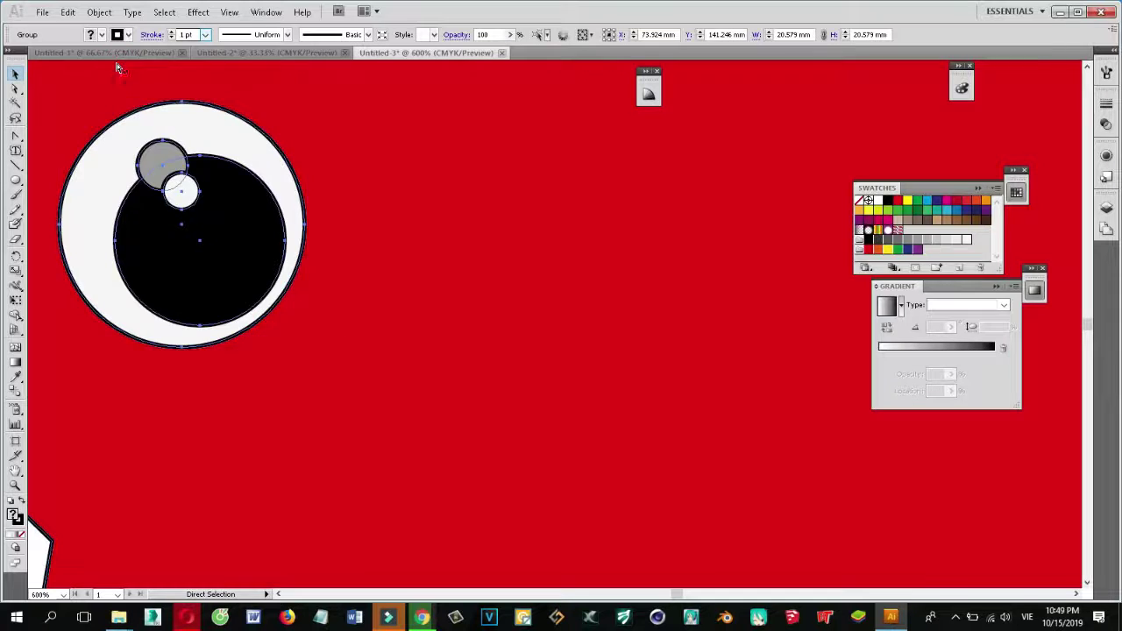
pyautogui.hotkey('ctrl', '-')
pyautogui.hotkey('ctrl', '-')
pyautogui.press('v')
pyautogui.hotkey('ctrl', '-')
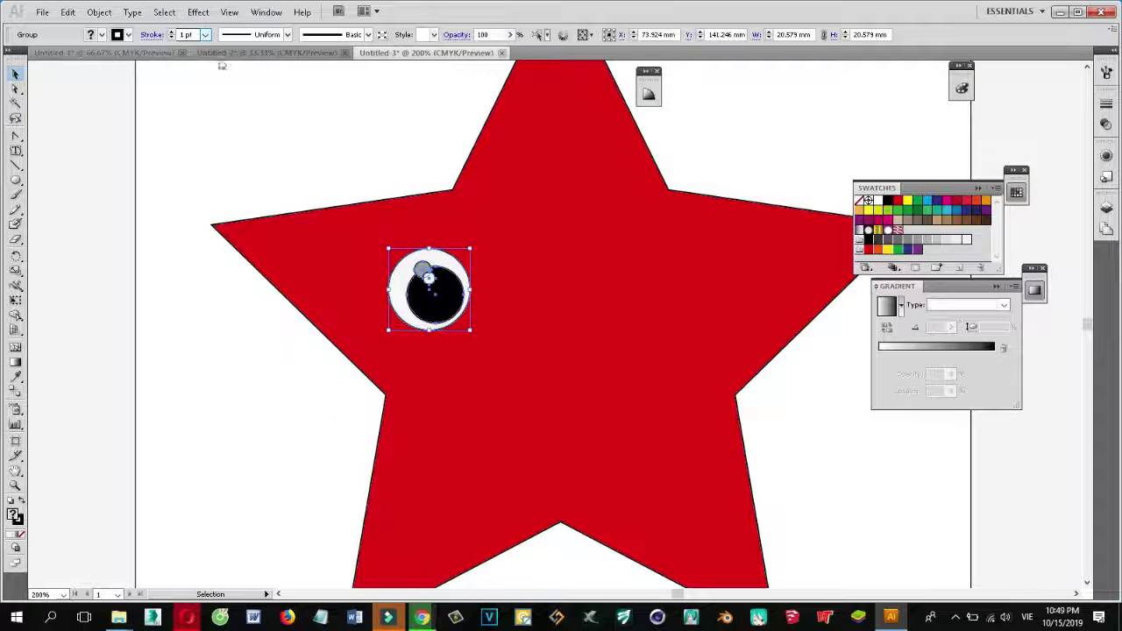
pyautogui.moveTo(447, 316); pyautogui.dragTo(733, 317)
pyautogui.scroll(-1, 440, 266)
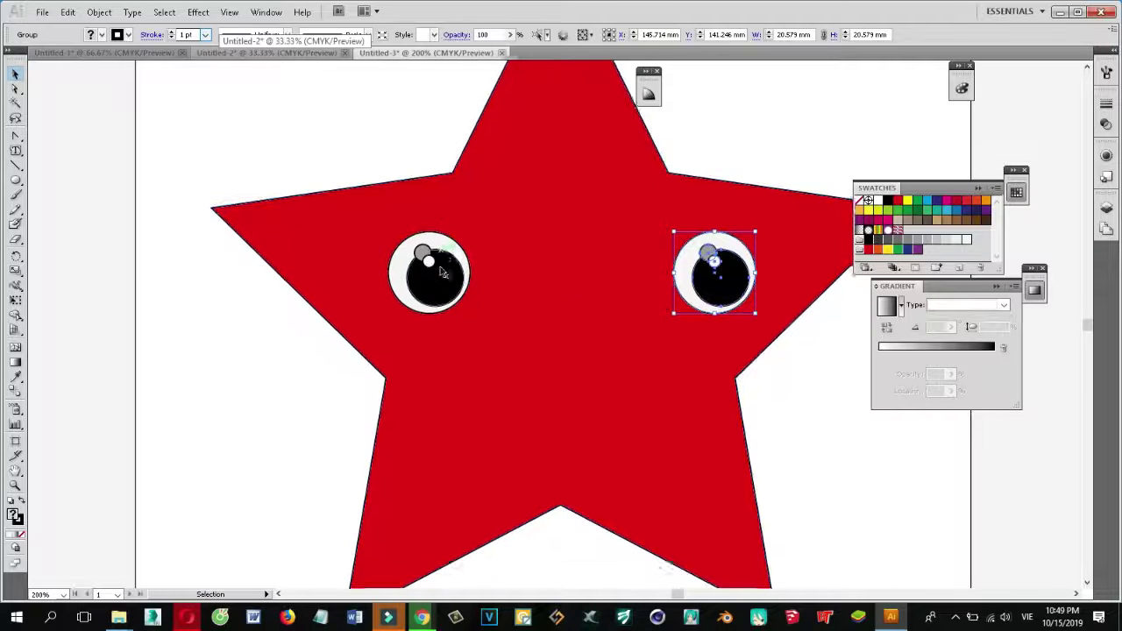
pyautogui.scroll(-1, 440, 266)
pyautogui.moveTo(731, 262); pyautogui.dragTo(701, 264)
# Step: Draw an ellipse mouth below the eyes and reshape its anchor points into a smile
pyautogui.click(15, 180)
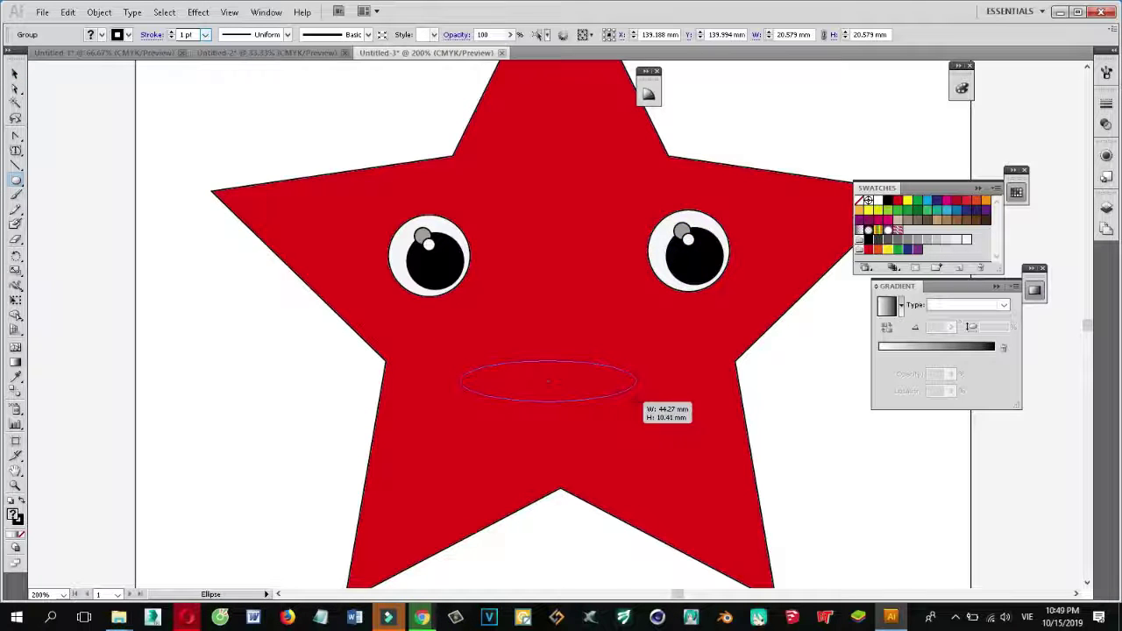
pyautogui.moveTo(631, 401); pyautogui.dragTo(655, 419)
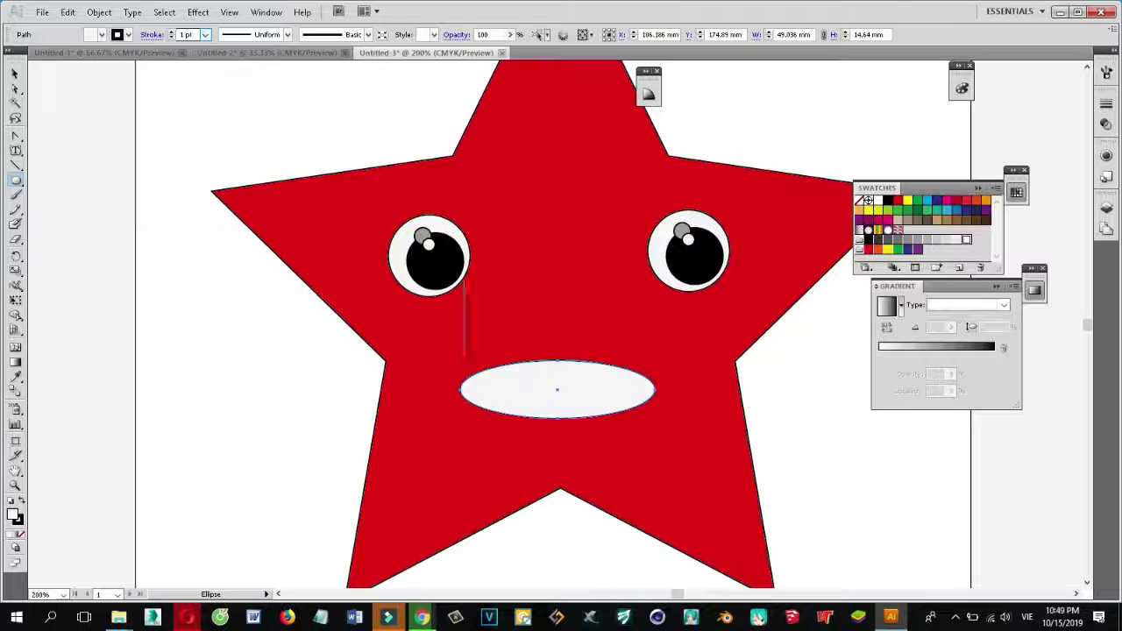
pyautogui.click(15, 91)
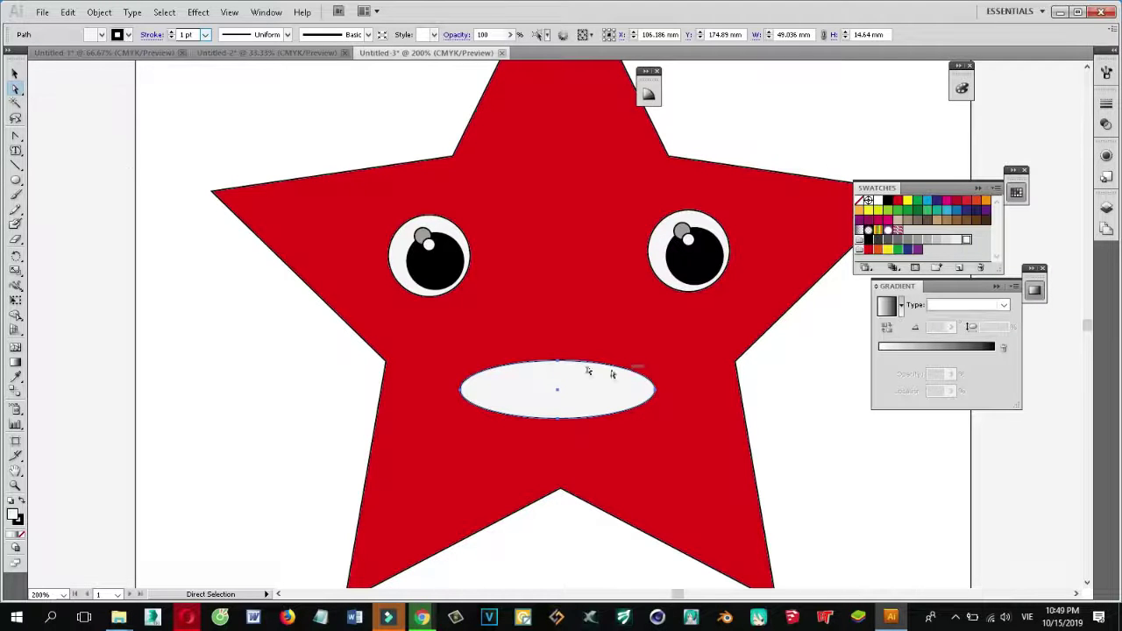
pyautogui.moveTo(561, 363); pyautogui.dragTo(557, 379)
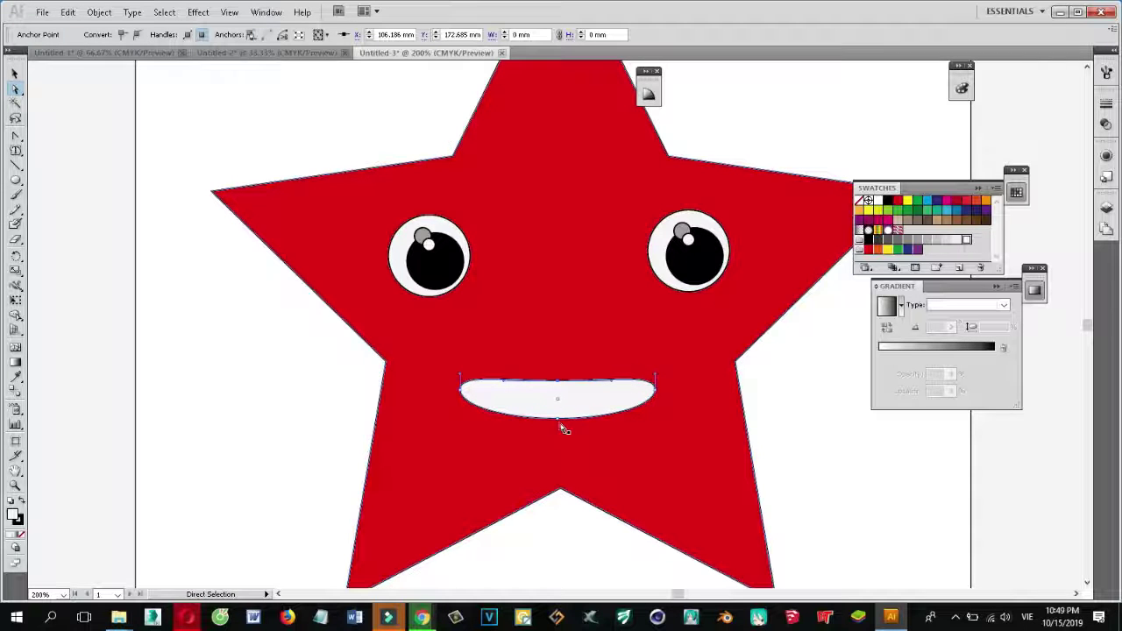
pyautogui.moveTo(558, 419); pyautogui.dragTo(557, 456)
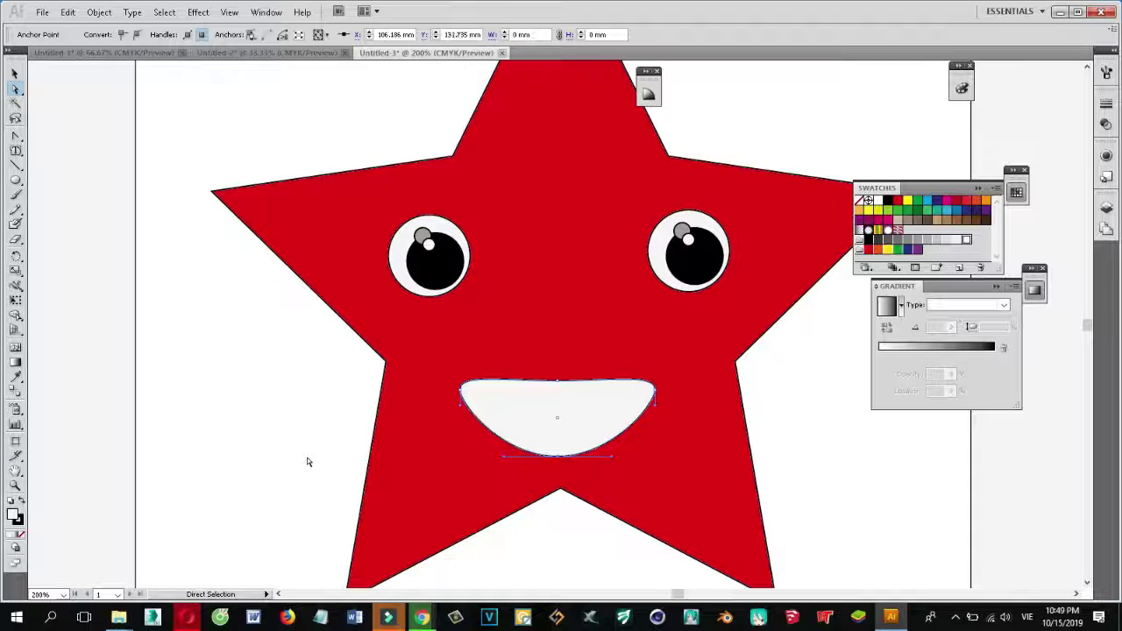
pyautogui.moveTo(654, 398); pyautogui.dragTo(653, 358)
pyautogui.moveTo(460, 386); pyautogui.dragTo(461, 359)
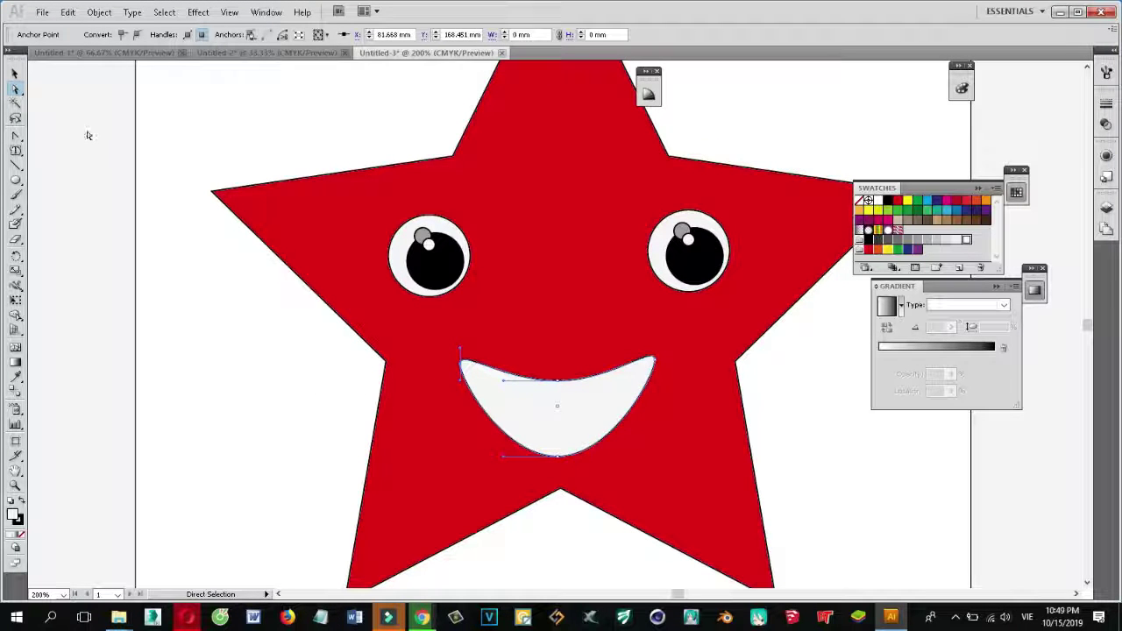
pyautogui.click(15, 73)
pyautogui.click(103, 298)
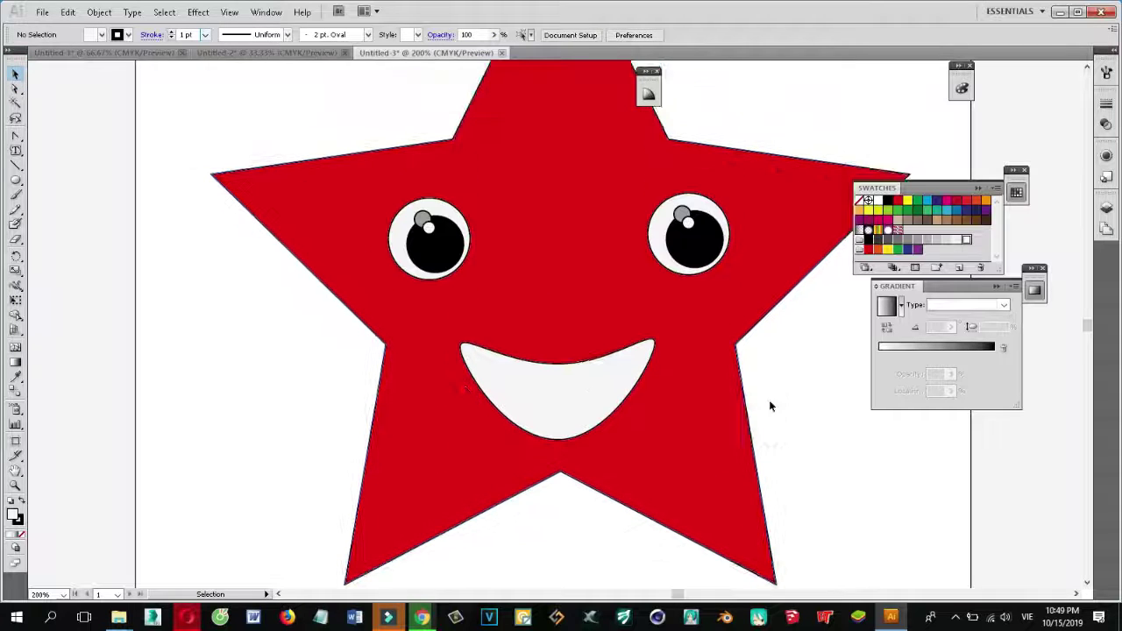
pyautogui.moveTo(549, 426); pyautogui.dragTo(560, 418)
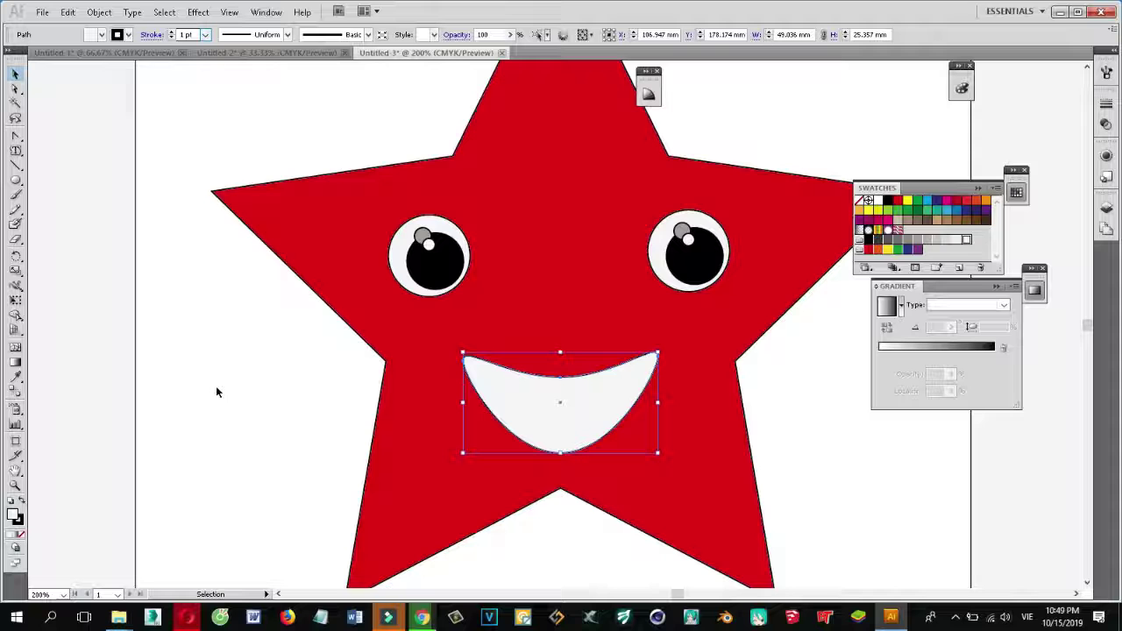
# Step: Draw a small black rounded-rectangle tooth in the mouth and duplicate it beside itself
pyautogui.moveTo(16, 180); pyautogui.dragTo(54, 200)
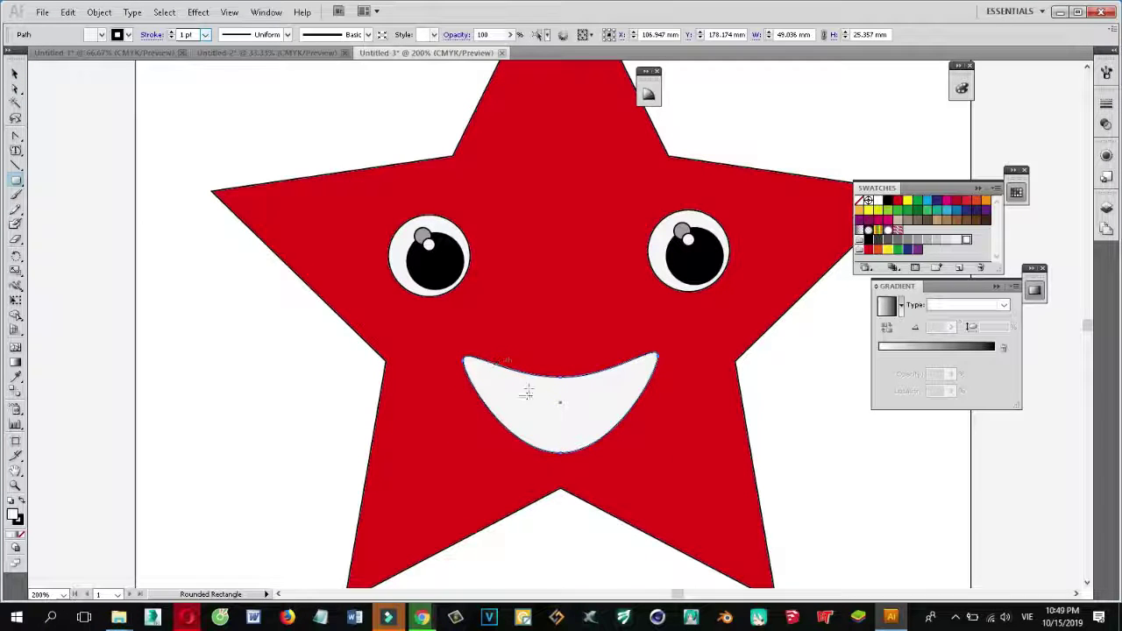
pyautogui.moveTo(528, 387); pyautogui.dragTo(546, 422)
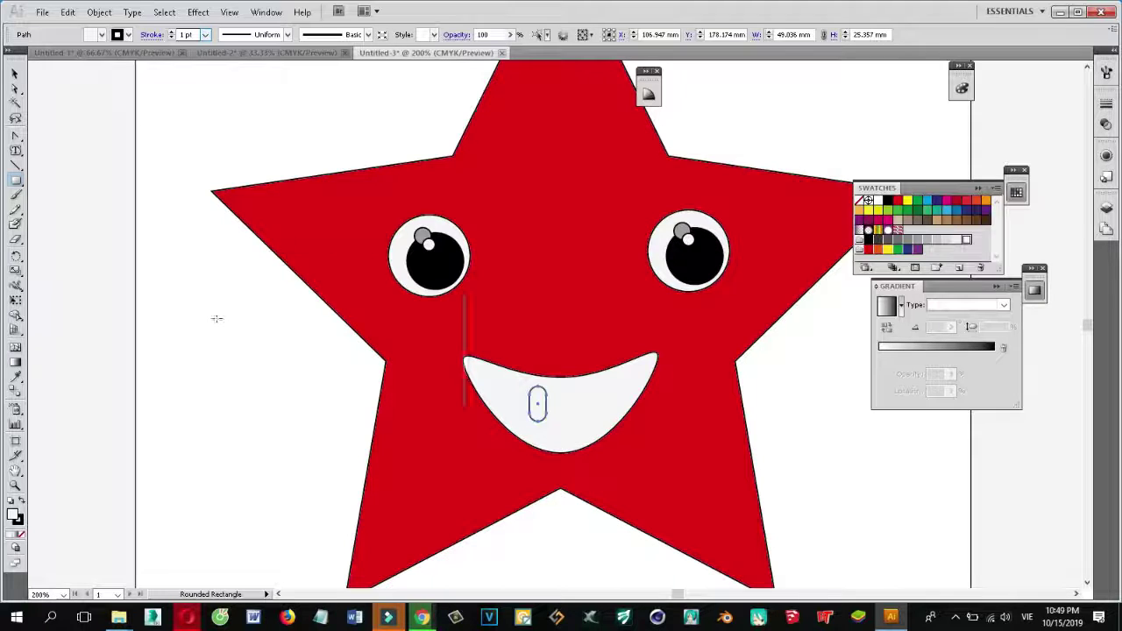
pyautogui.click(15, 75)
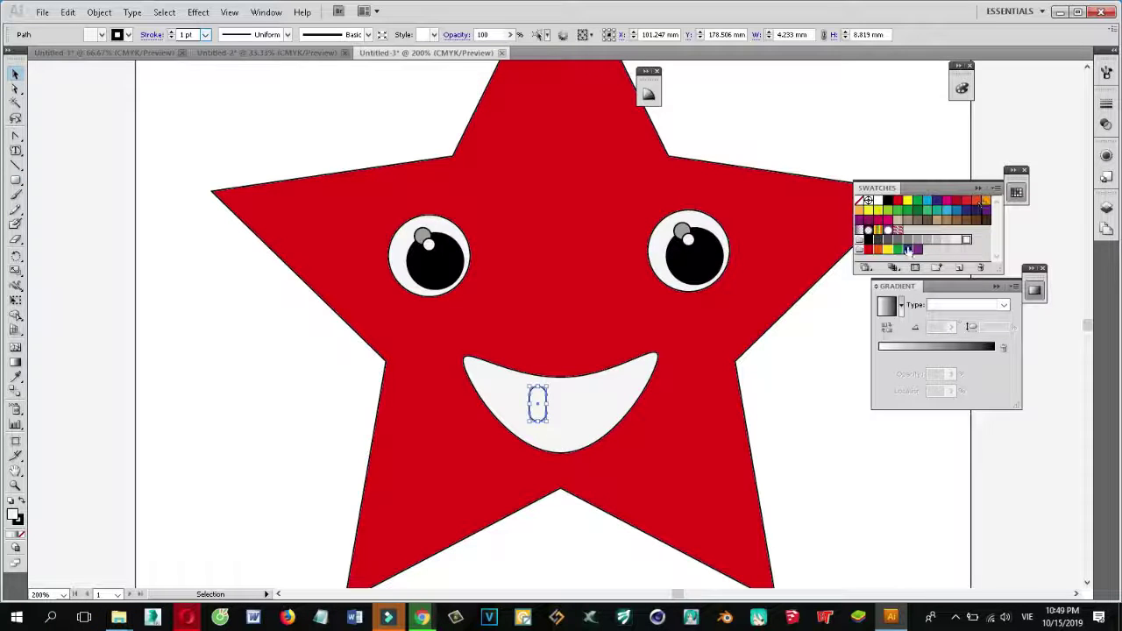
pyautogui.click(867, 239)
pyautogui.click(103, 404)
pyautogui.moveTo(539, 403); pyautogui.dragTo(571, 392)
# Step: Move the second tooth snug against the first and zoom out to the whole star
pyautogui.click(68, 387)
pyautogui.scroll(-3, 303, 375)
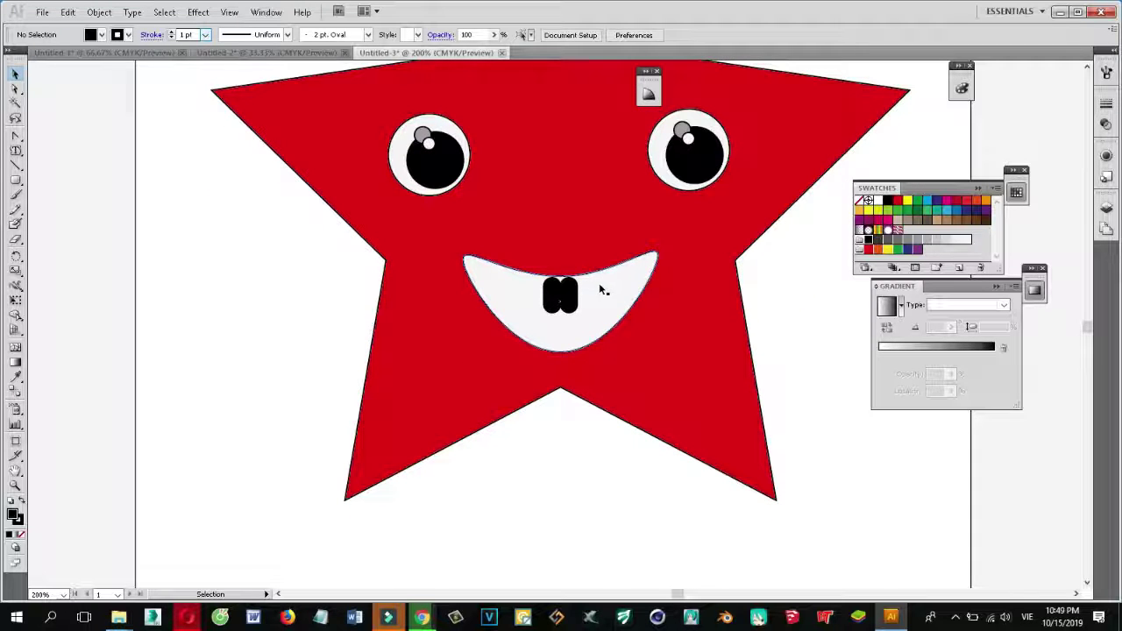
pyautogui.moveTo(568, 296); pyautogui.dragTo(579, 300)
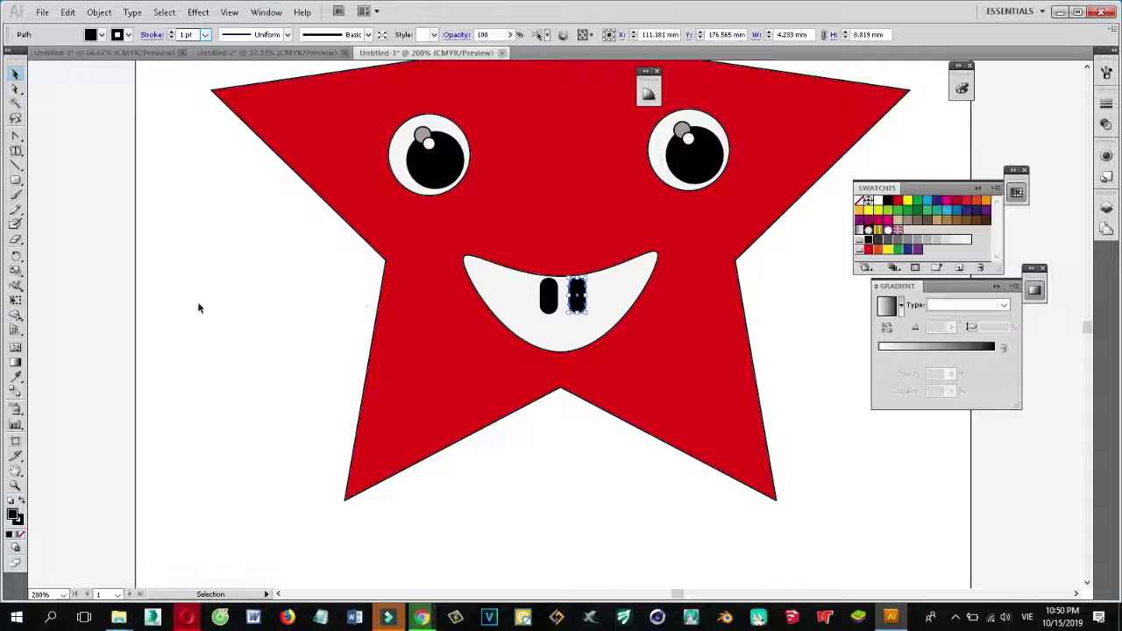
pyautogui.click(93, 299)
pyautogui.scroll(-2, 158, 279)
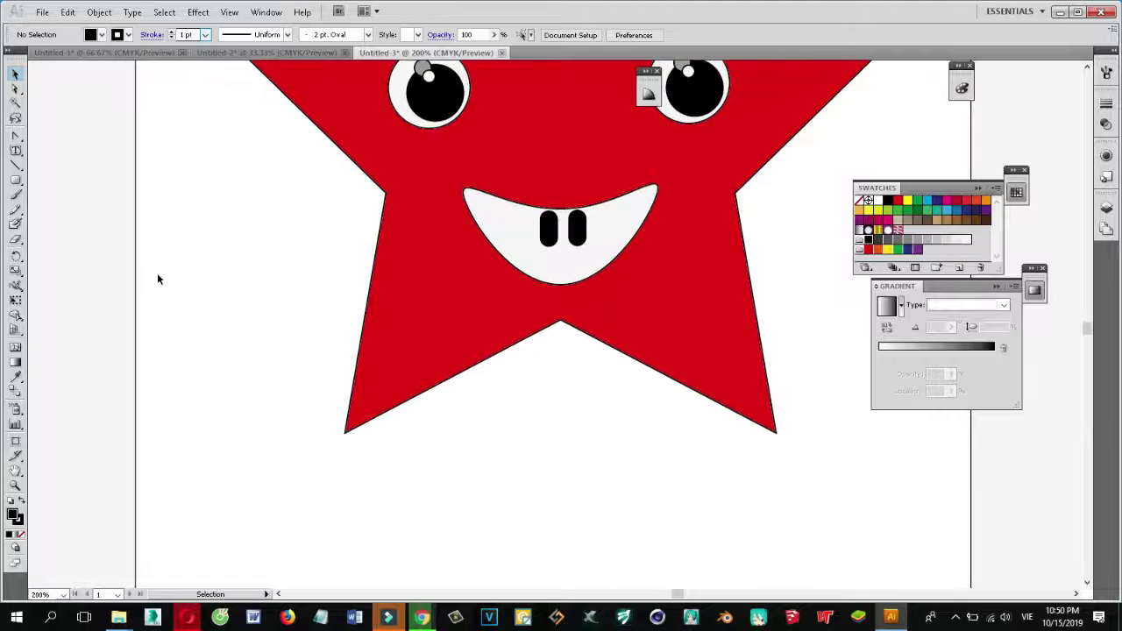
pyautogui.hotkey('ctrl', '-')
pyautogui.hotkey('ctrl', '-')
pyautogui.hotkey('ctrl', '-')
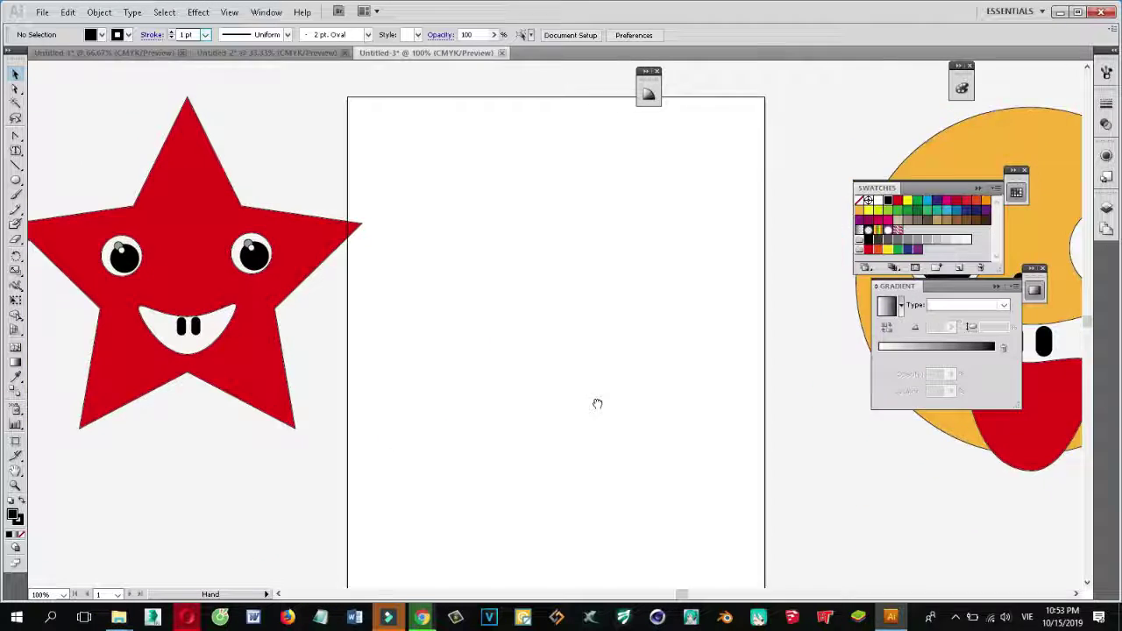
# Step: Start a Pen-tool wing outline on the blank artboard with the top and left spikes
pyautogui.moveTo(596, 403)
pyautogui.mouseDown()
pyautogui.moveTo(454, 401)
pyautogui.moveTo(463, 416)
pyautogui.mouseUp()
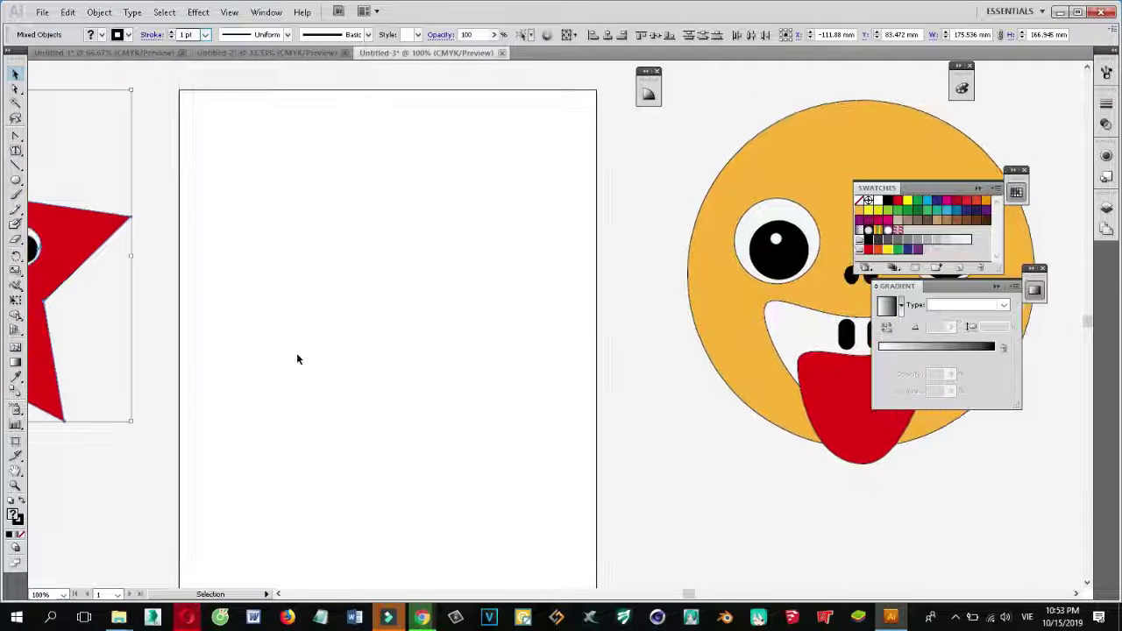
pyautogui.click(15, 136)
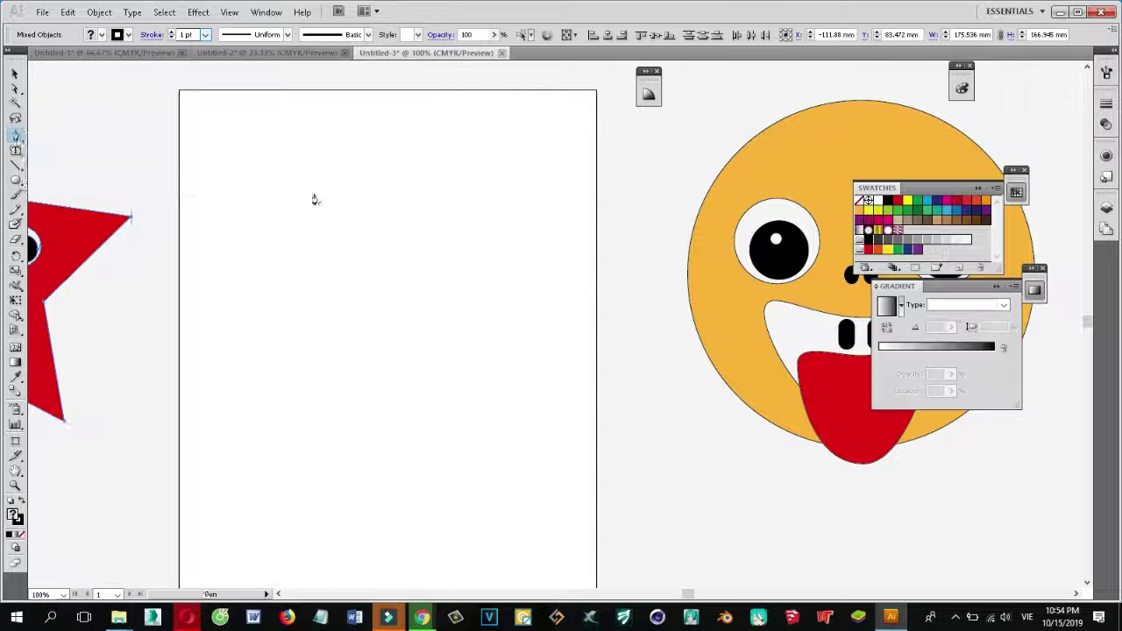
pyautogui.click(356, 246)
pyautogui.click(275, 187)
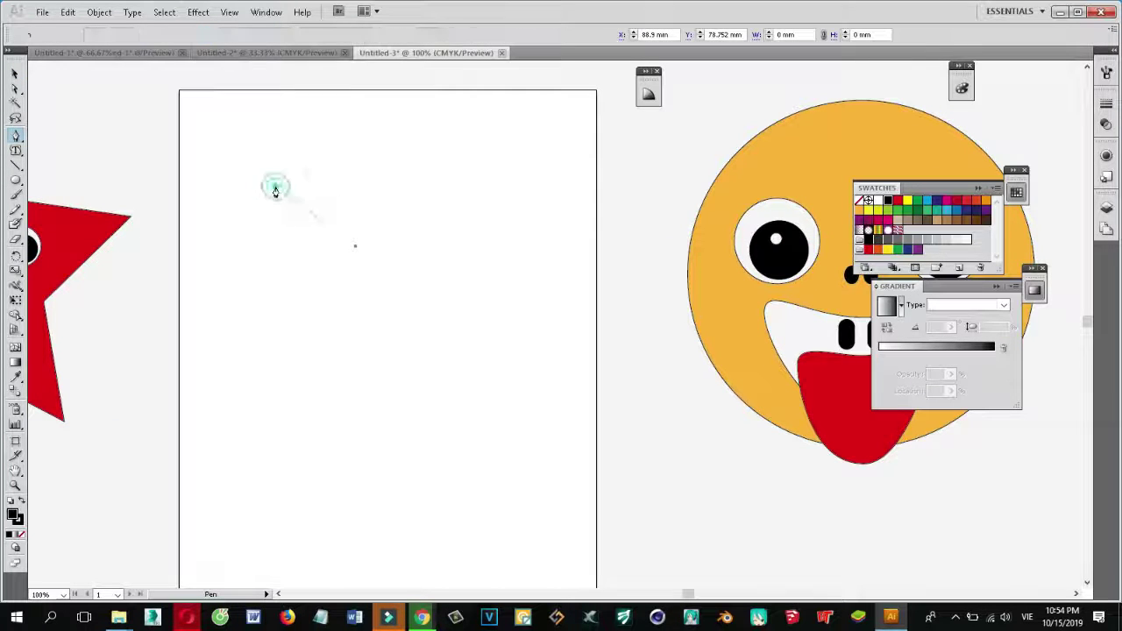
pyautogui.click(290, 232)
pyautogui.click(204, 238)
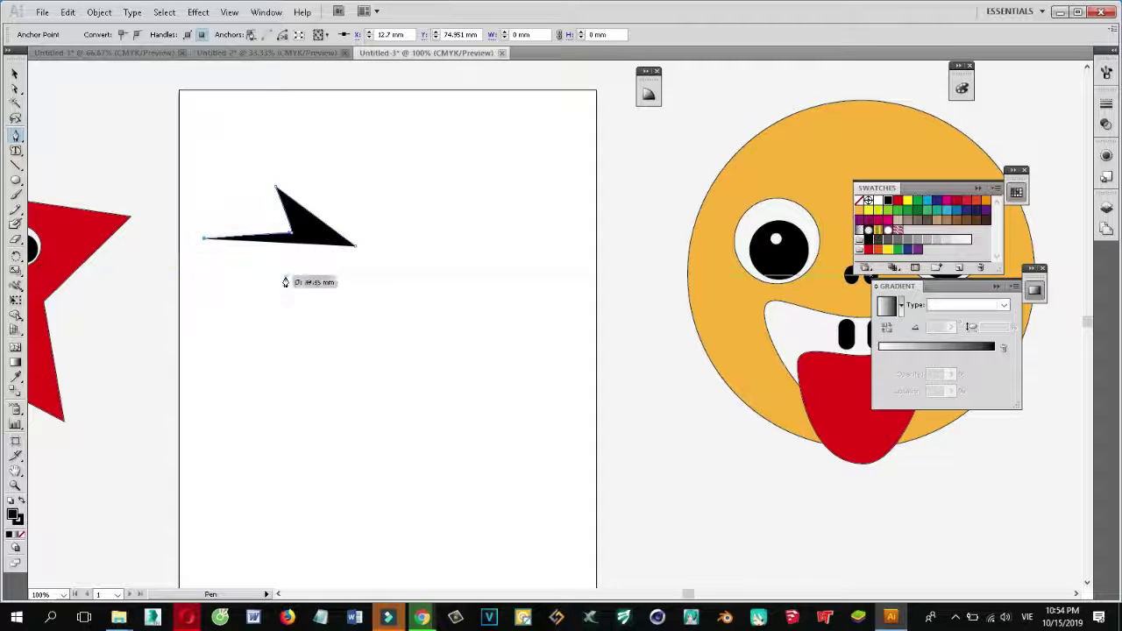
pyautogui.click(284, 275)
pyautogui.click(161, 351)
# Step: Add the lower and bottom spikes and close the wing outline at its start
pyautogui.click(298, 333)
pyautogui.click(261, 389)
pyautogui.click(309, 386)
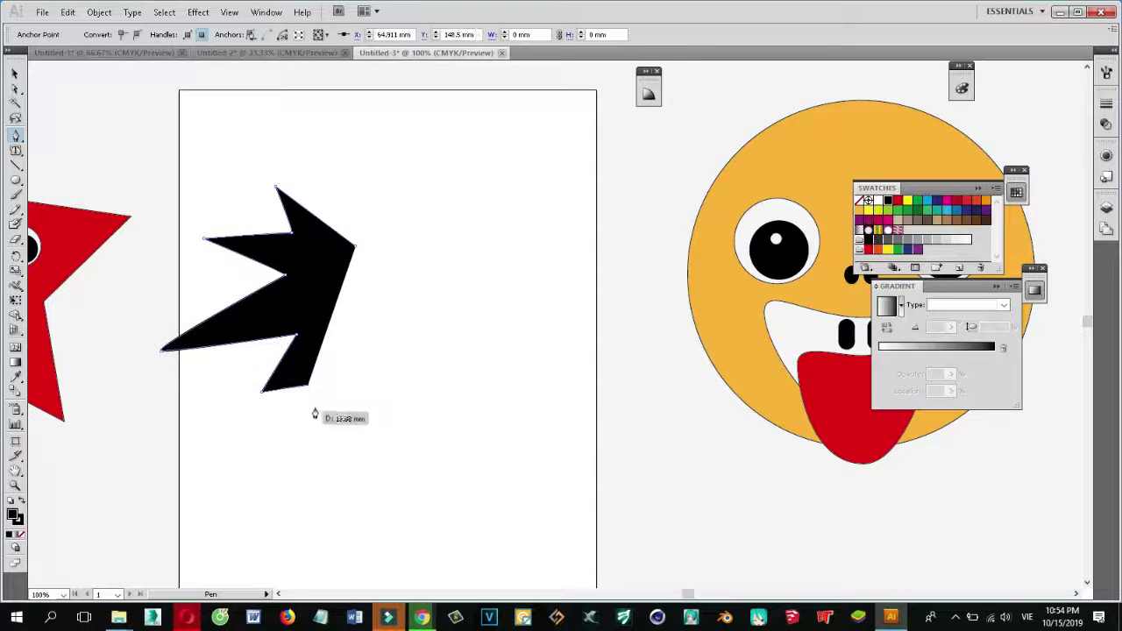
pyautogui.click(219, 447)
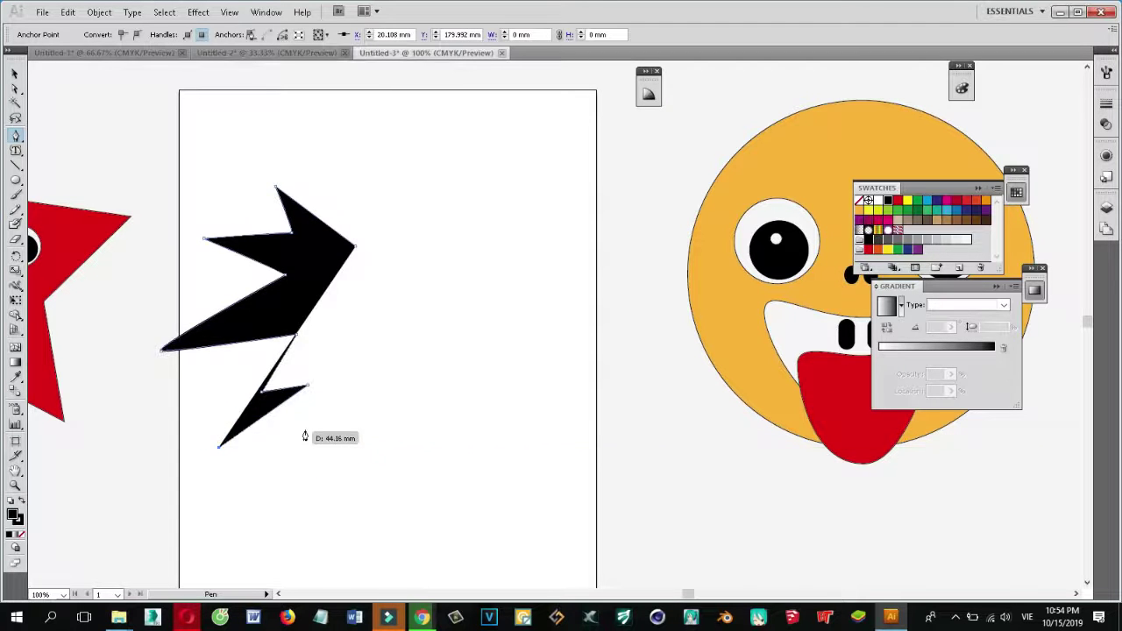
pyautogui.click(306, 429)
pyautogui.click(292, 491)
pyautogui.click(360, 426)
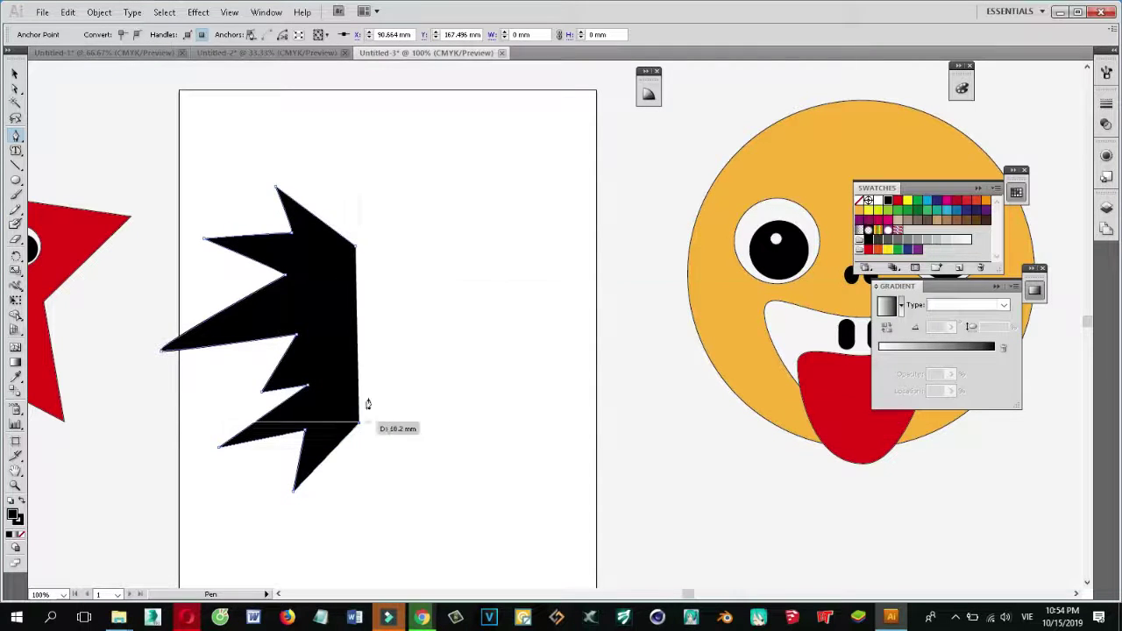
pyautogui.click(357, 250)
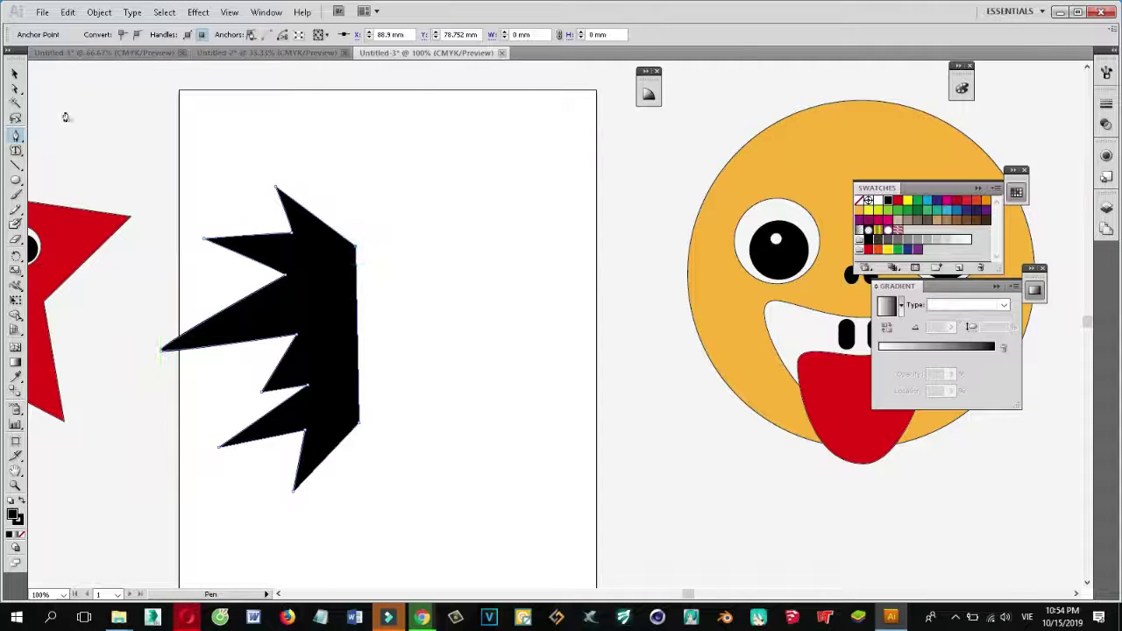
pyautogui.click(14, 90)
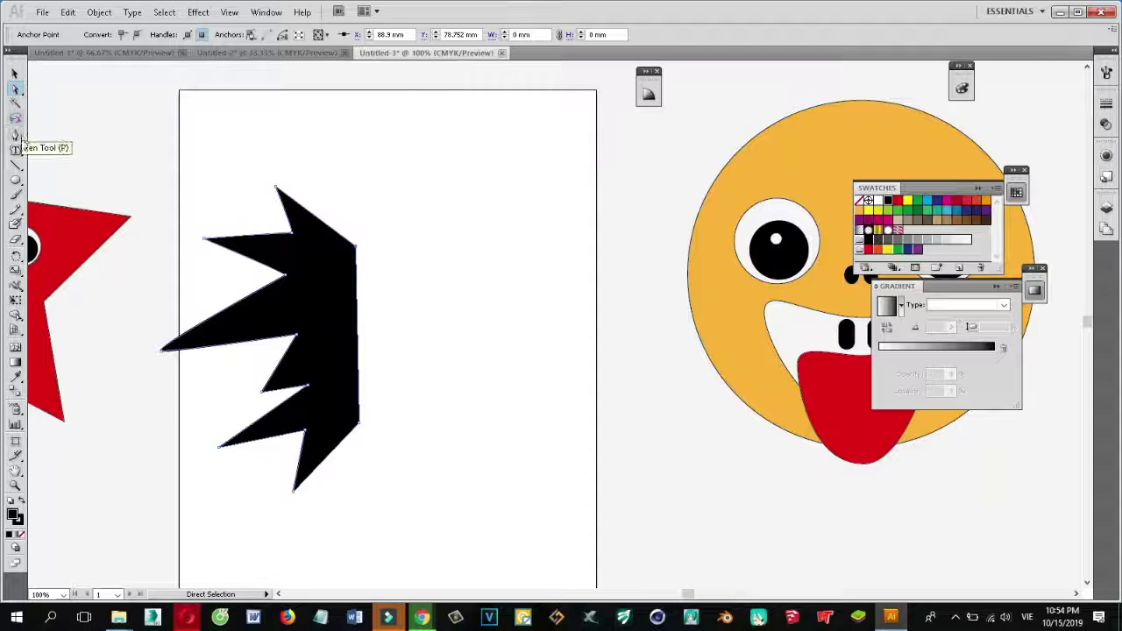
# Step: Round the tips of the five wing spikes with the Convert Anchor Point tool
pyautogui.moveTo(17, 138); pyautogui.dragTo(71, 180)
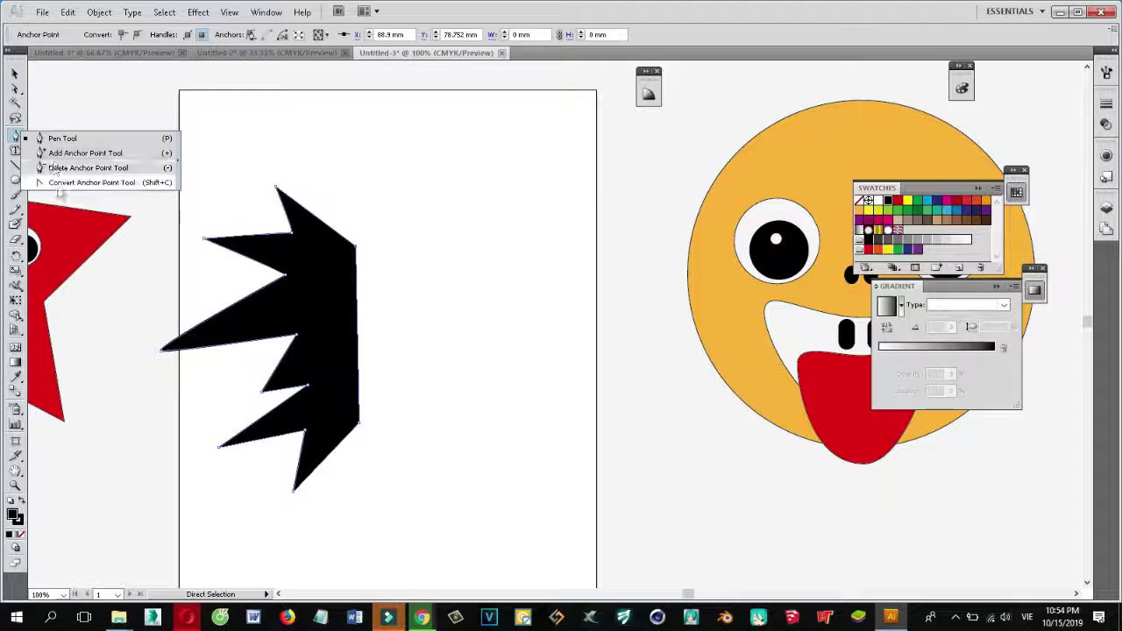
pyautogui.moveTo(276, 189); pyautogui.dragTo(288, 181)
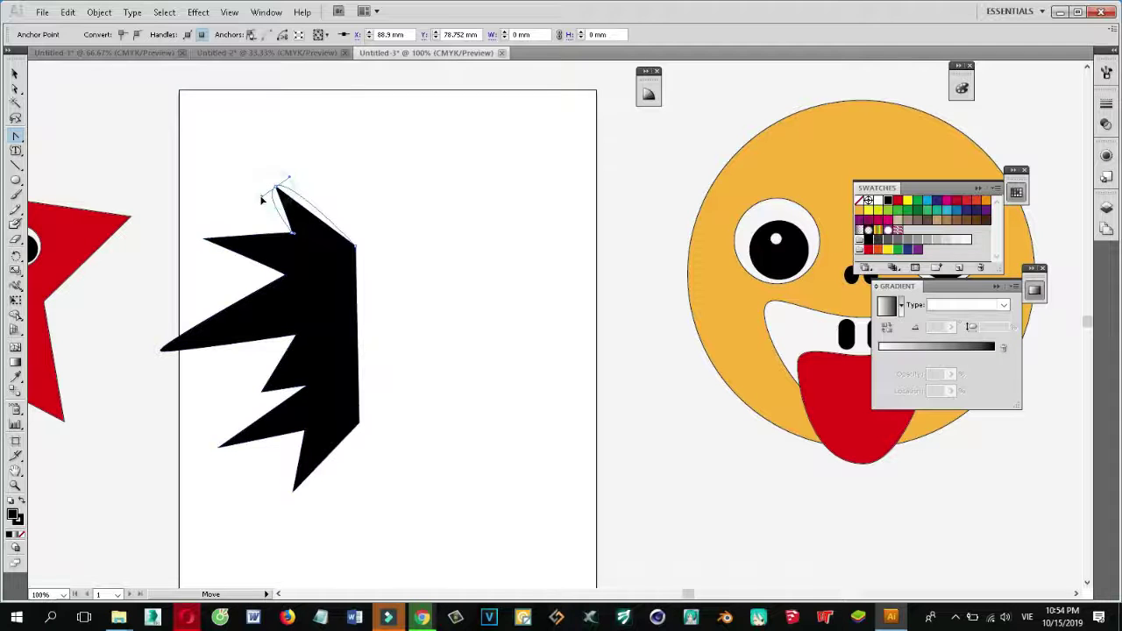
pyautogui.moveTo(204, 238); pyautogui.dragTo(202, 260)
pyautogui.moveTo(163, 350); pyautogui.dragTo(164, 368)
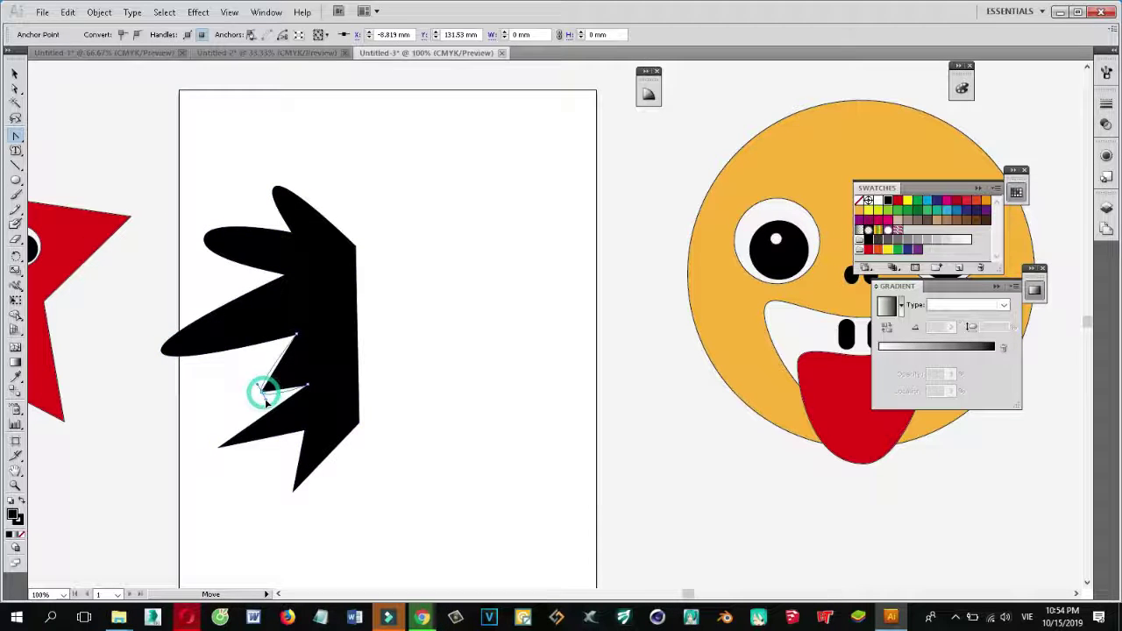
pyautogui.moveTo(218, 447); pyautogui.dragTo(225, 467)
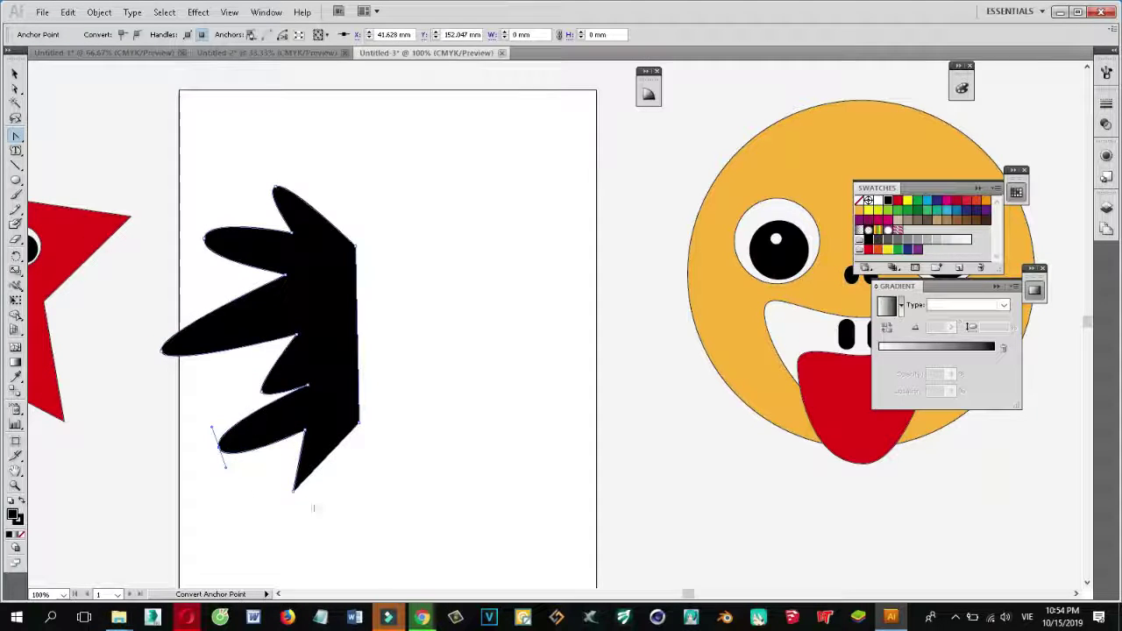
pyautogui.moveTo(295, 491); pyautogui.dragTo(302, 498)
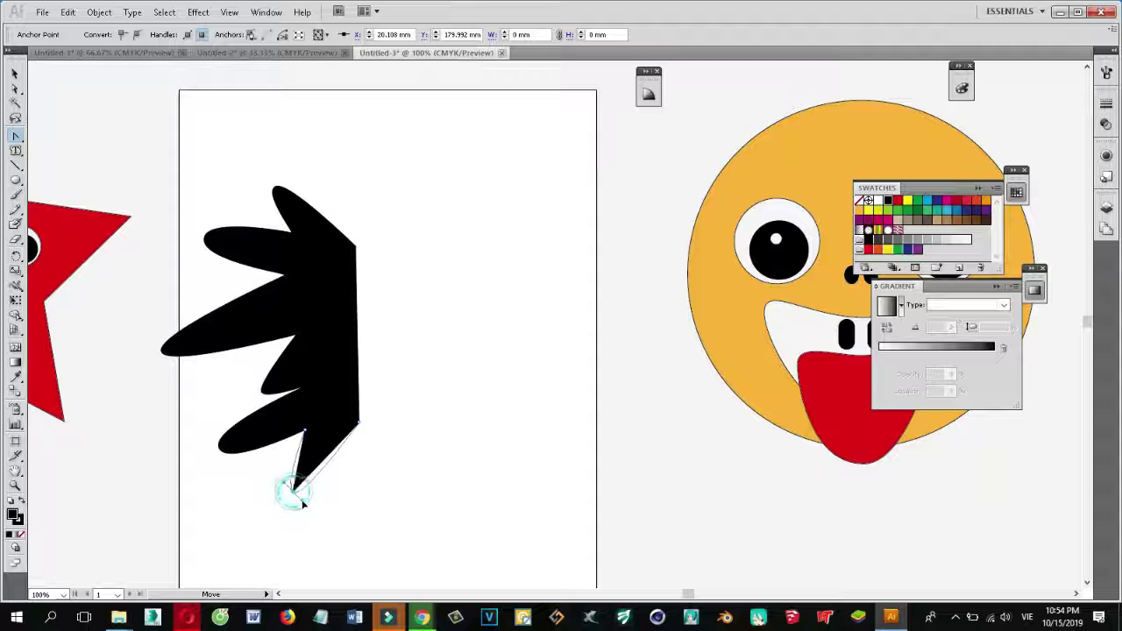
# Step: Nudge the wing shape up and right, fill it light green, and zoom in
pyautogui.click(15, 73)
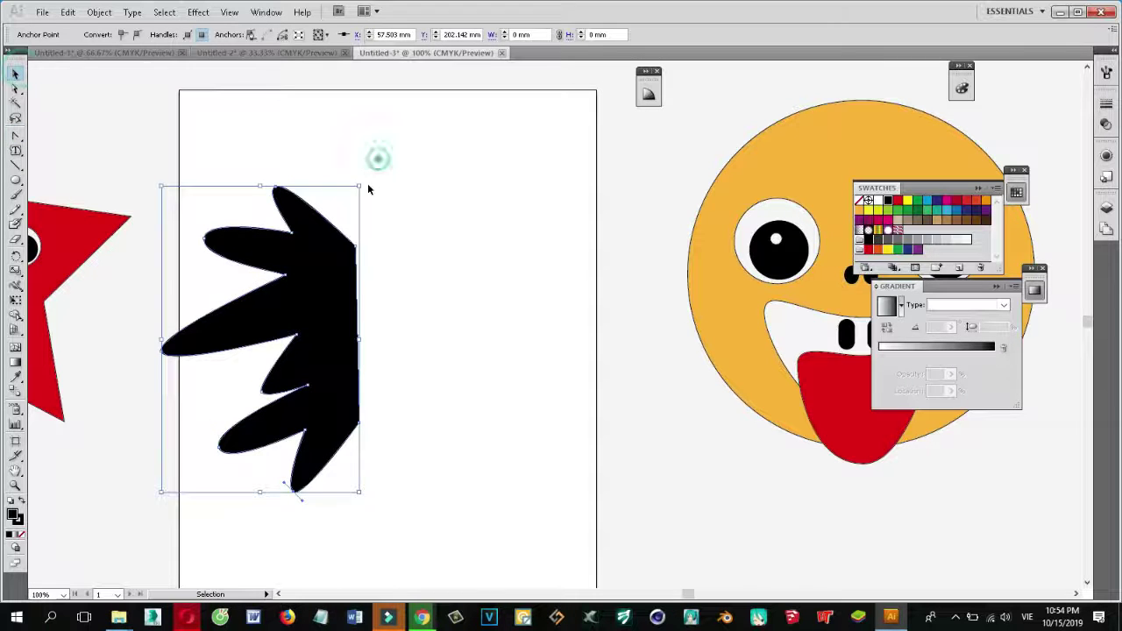
pyautogui.moveTo(342, 283); pyautogui.dragTo(436, 289)
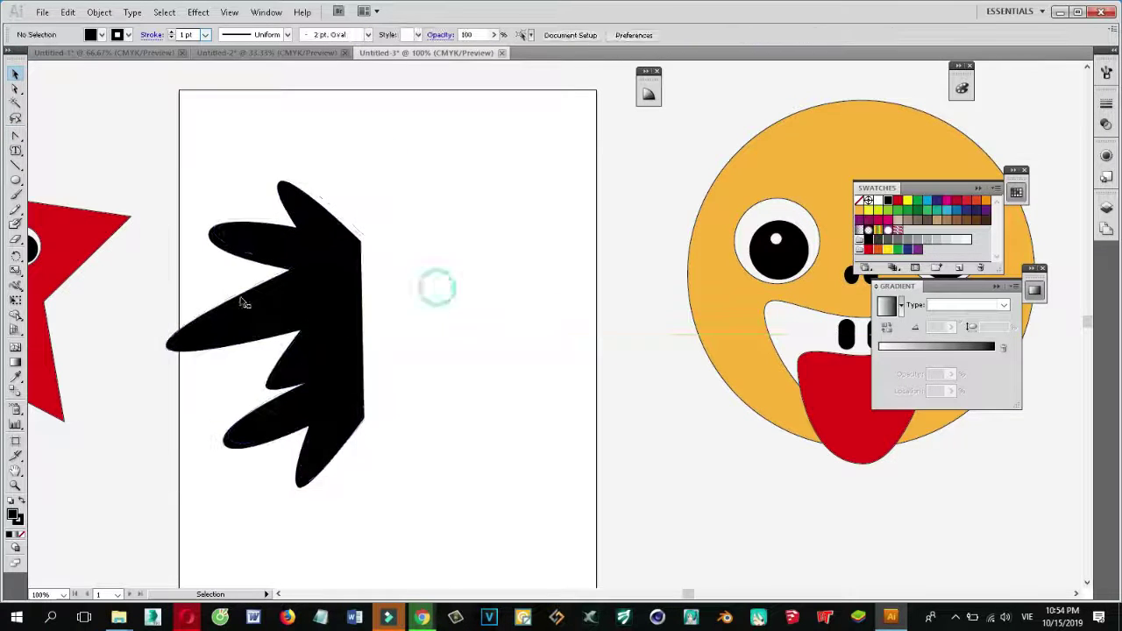
pyautogui.click(345, 295)
pyautogui.click(889, 211)
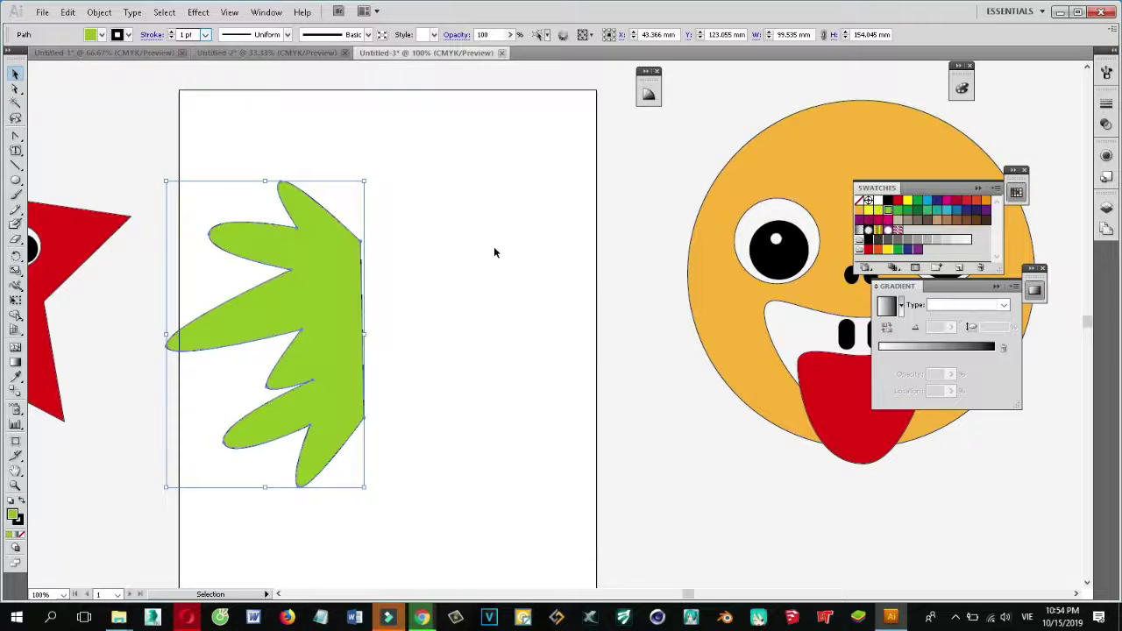
pyautogui.click(493, 247)
pyautogui.hotkey('ctrl', '+')
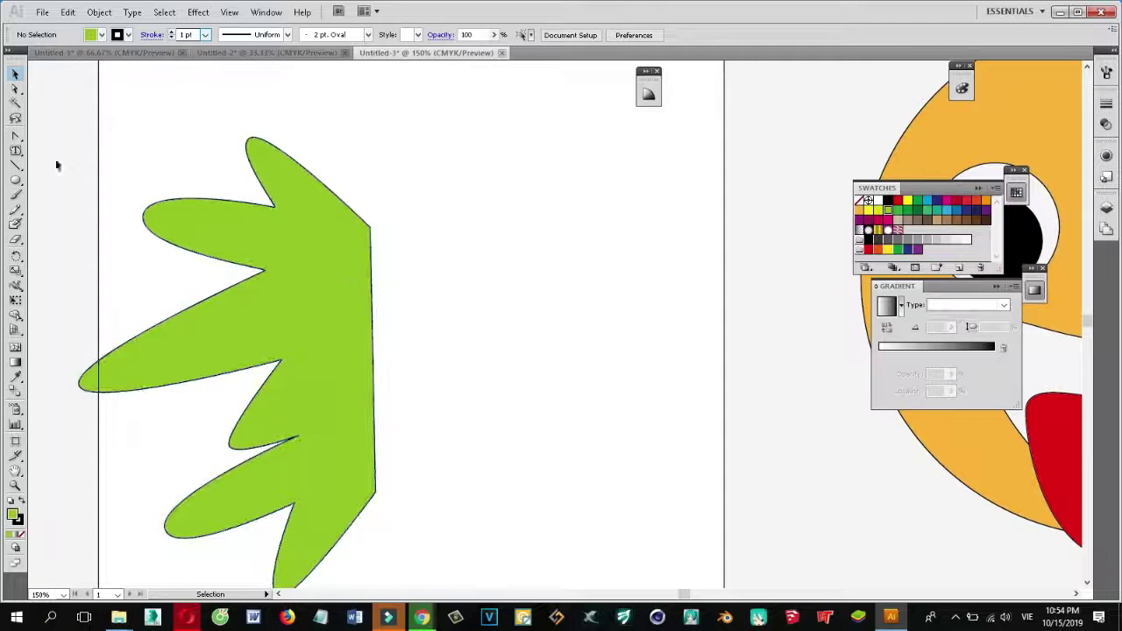
# Step: Draw yellow oval spots in the wing lobes and tilt them along each lobe
pyautogui.moveTo(194, 215); pyautogui.dragTo(289, 246)
pyautogui.click(16, 73)
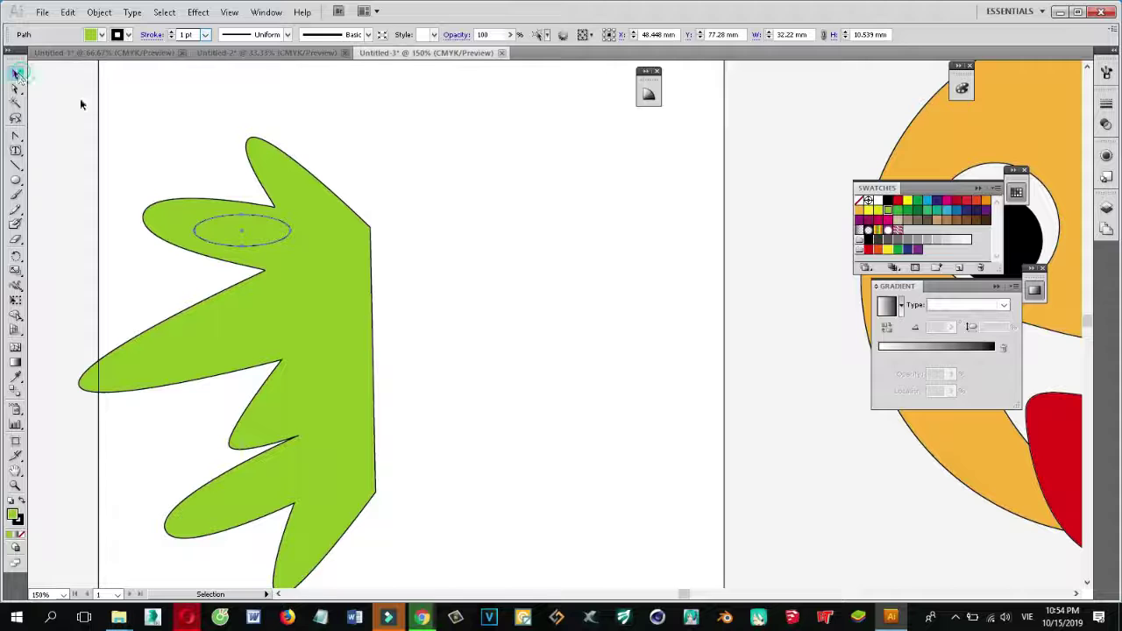
pyautogui.click(877, 229)
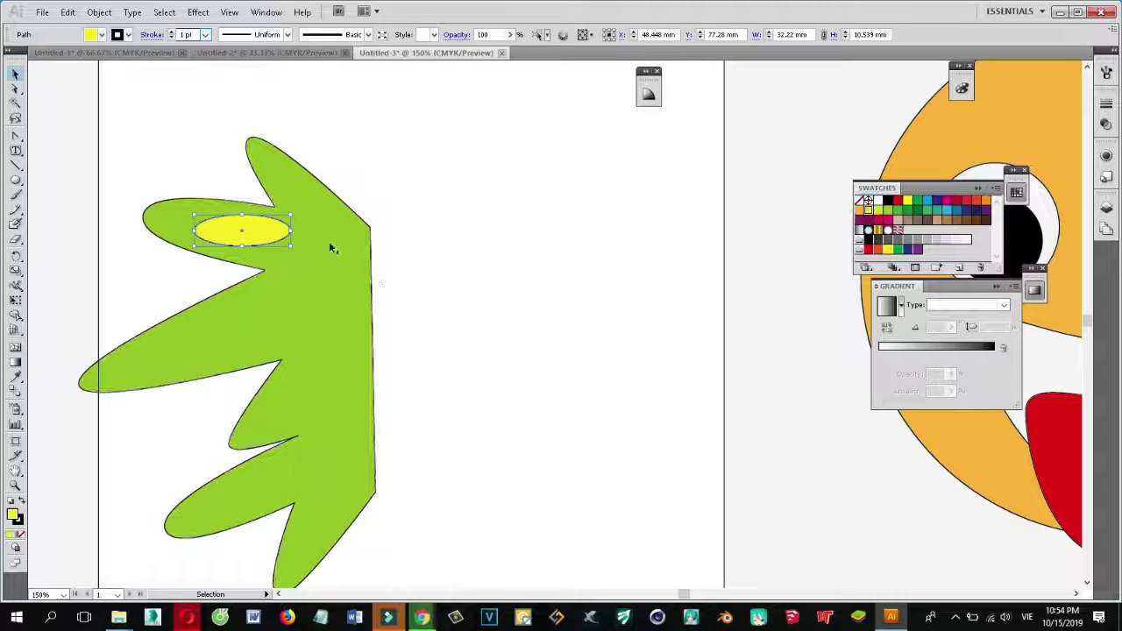
pyautogui.moveTo(292, 211); pyautogui.dragTo(268, 345)
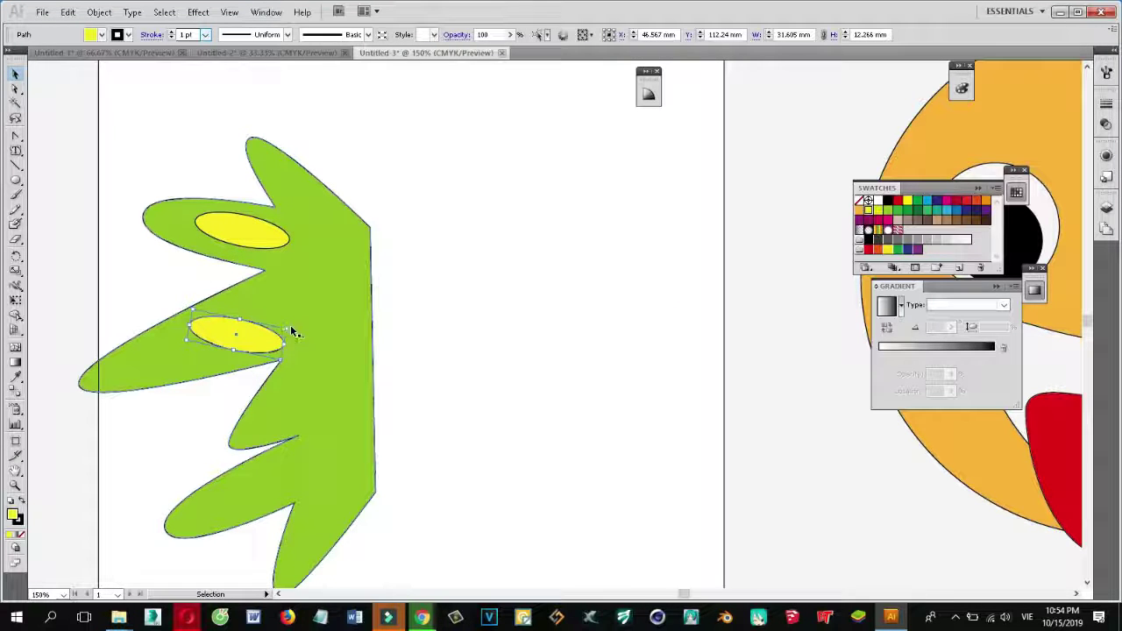
pyautogui.moveTo(291, 324)
pyautogui.mouseDown()
pyautogui.moveTo(282, 313)
pyautogui.moveTo(221, 348)
pyautogui.moveTo(307, 298)
pyautogui.moveTo(333, 336)
pyautogui.moveTo(320, 395)
pyautogui.moveTo(330, 355)
pyautogui.moveTo(215, 503)
pyautogui.moveTo(263, 514)
pyautogui.moveTo(289, 483)
pyautogui.mouseUp()
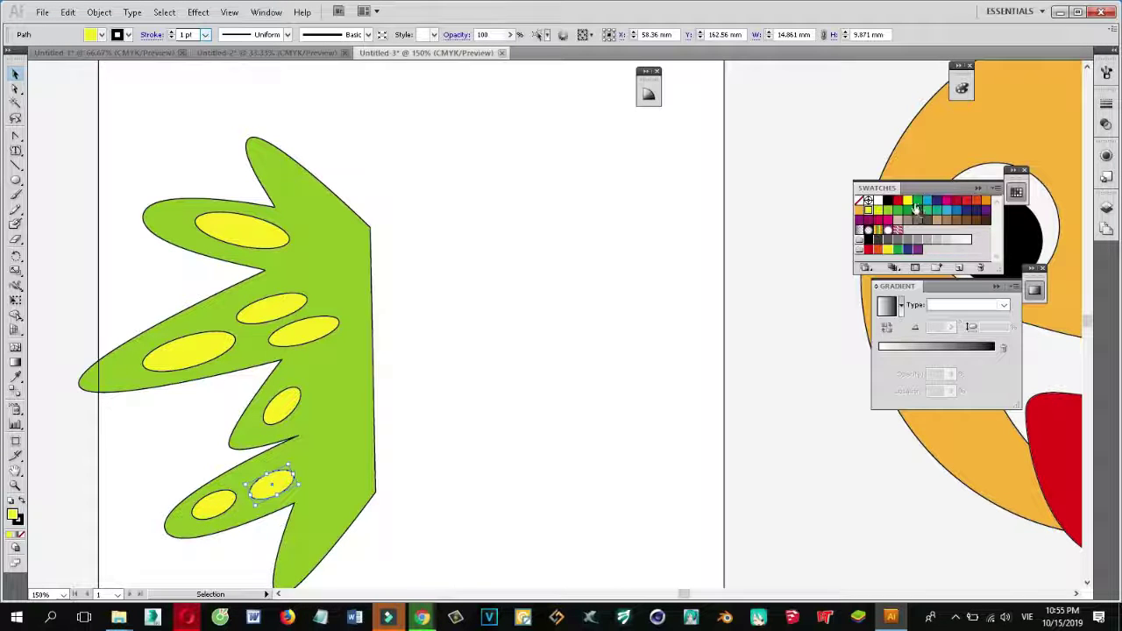
# Step: Make a spot dark green and place a tilted copy in the bottom lobe
pyautogui.click(915, 206)
pyautogui.click(484, 406)
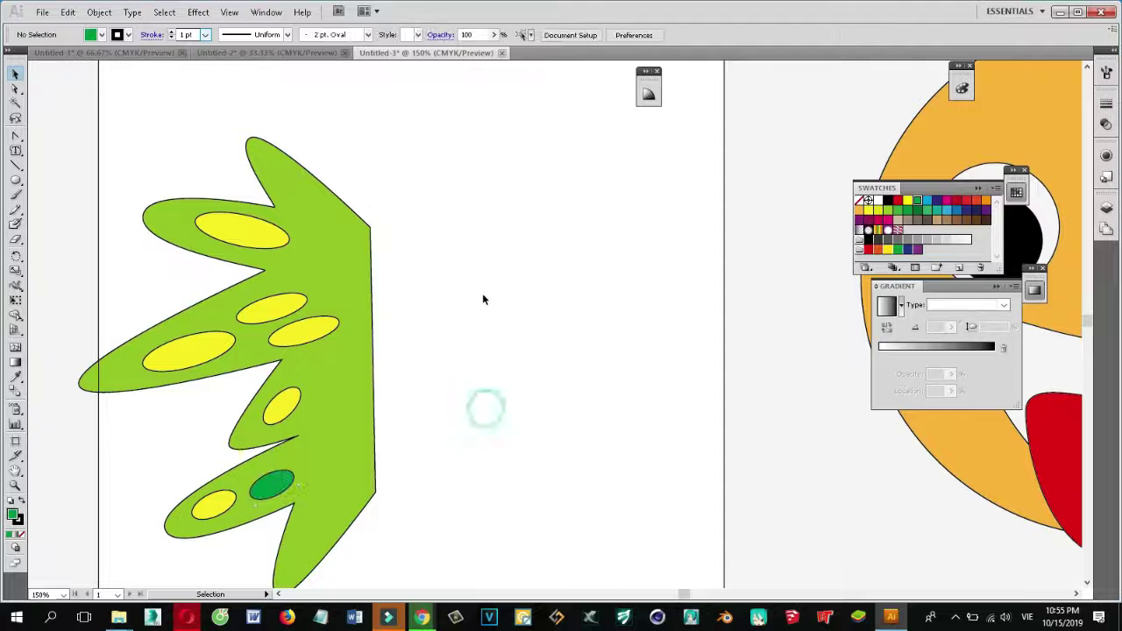
pyautogui.scroll(-1, 480, 292)
pyautogui.moveTo(274, 450)
pyautogui.mouseDown()
pyautogui.moveTo(342, 496)
pyautogui.moveTo(322, 501)
pyautogui.moveTo(333, 478)
pyautogui.mouseUp()
pyautogui.click(479, 502)
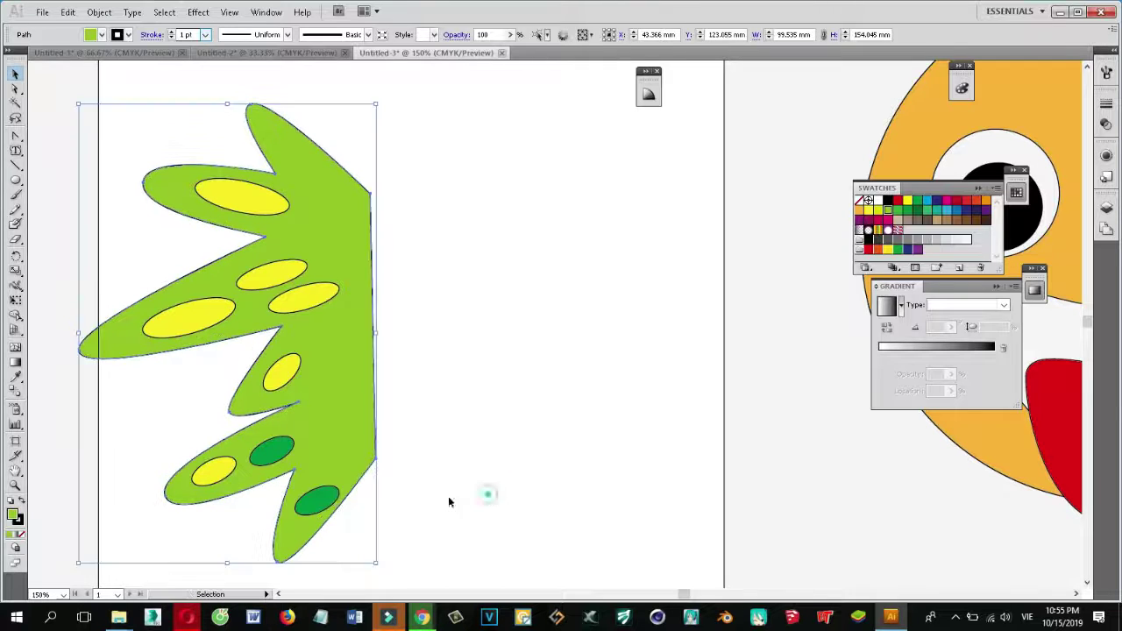
pyautogui.click(323, 506)
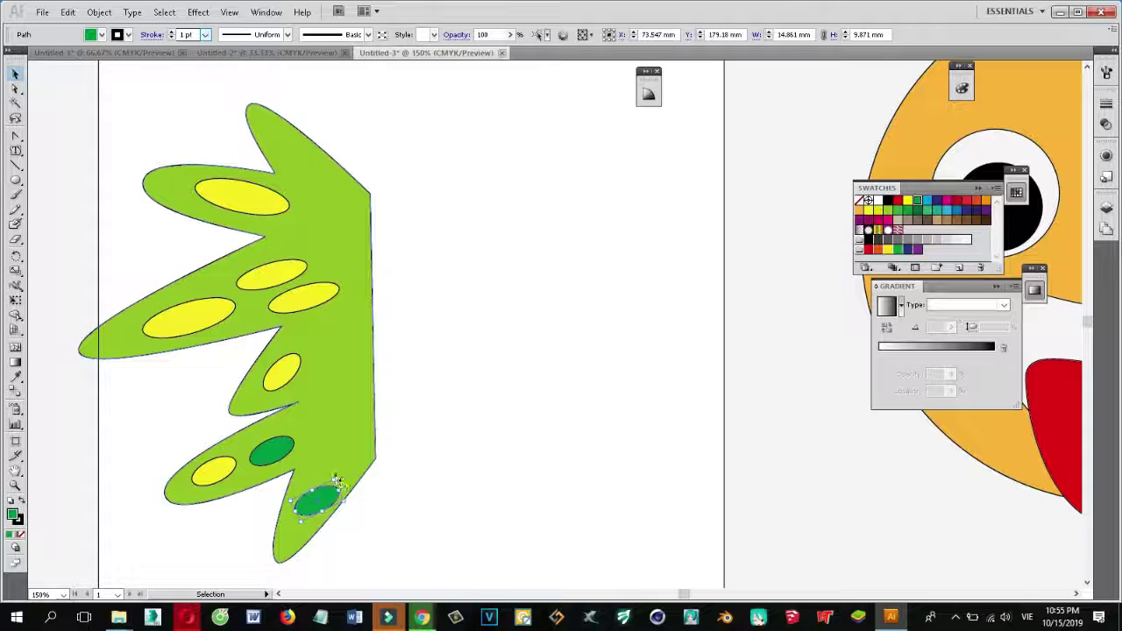
pyautogui.moveTo(335, 480)
pyautogui.mouseDown()
pyautogui.moveTo(338, 468)
pyautogui.moveTo(309, 515)
pyautogui.mouseUp()
pyautogui.click(446, 500)
pyautogui.click(543, 449)
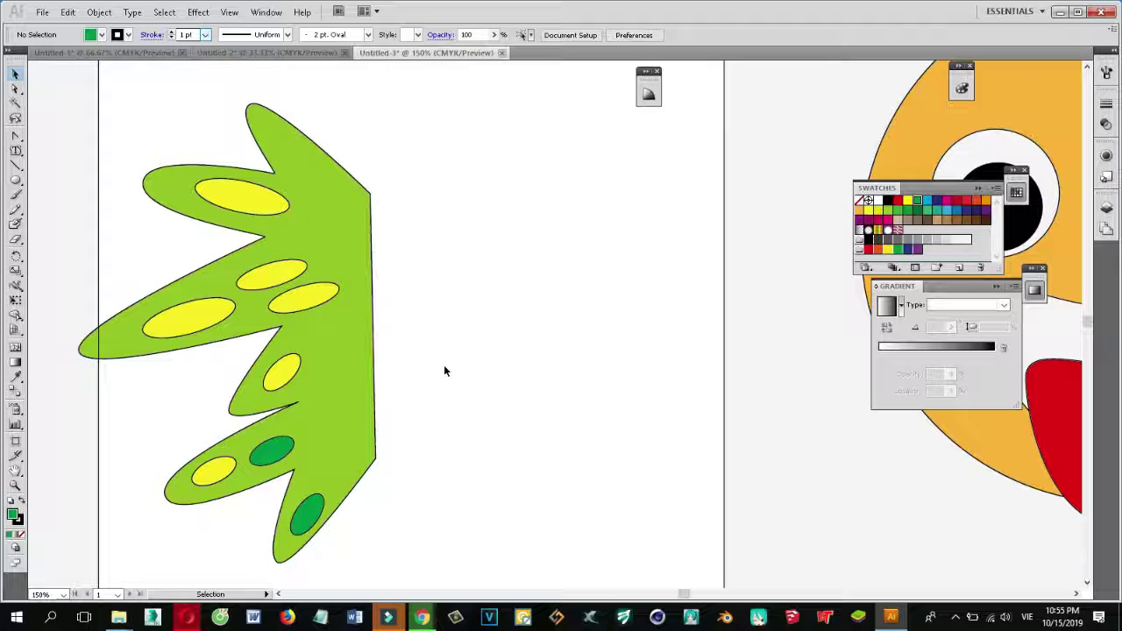
pyautogui.moveTo(446, 511); pyautogui.dragTo(186, 158)
pyautogui.click(489, 369)
# Step: Group the green wing together with all its spots
pyautogui.moveTo(469, 541); pyautogui.dragTo(163, 70)
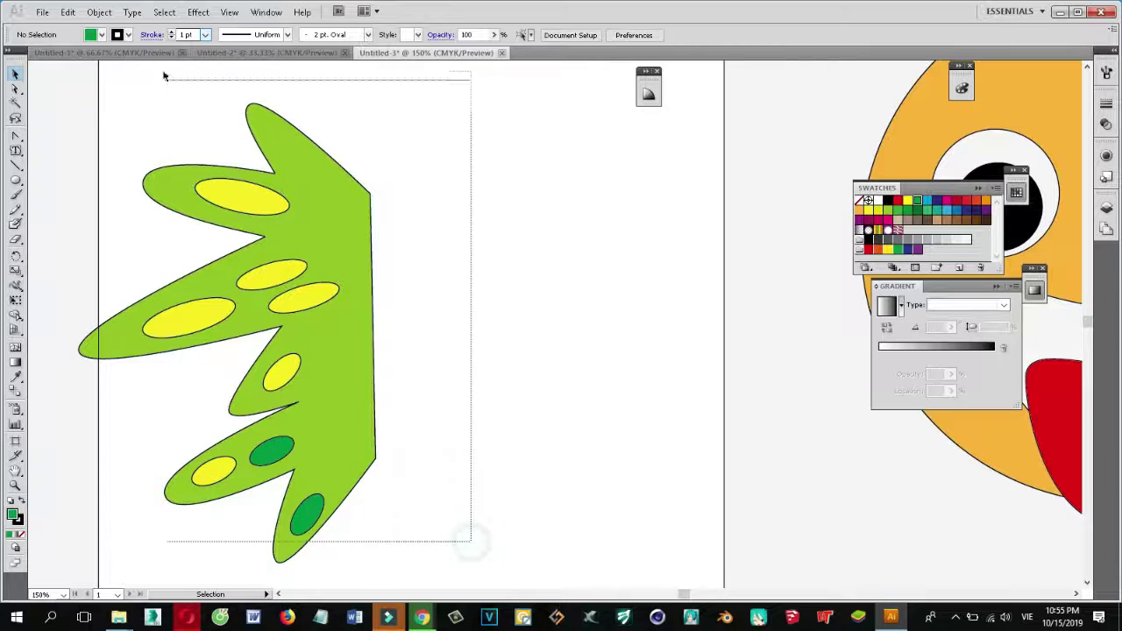
pyautogui.click(105, 116)
pyautogui.moveTo(83, 103); pyautogui.dragTo(455, 543)
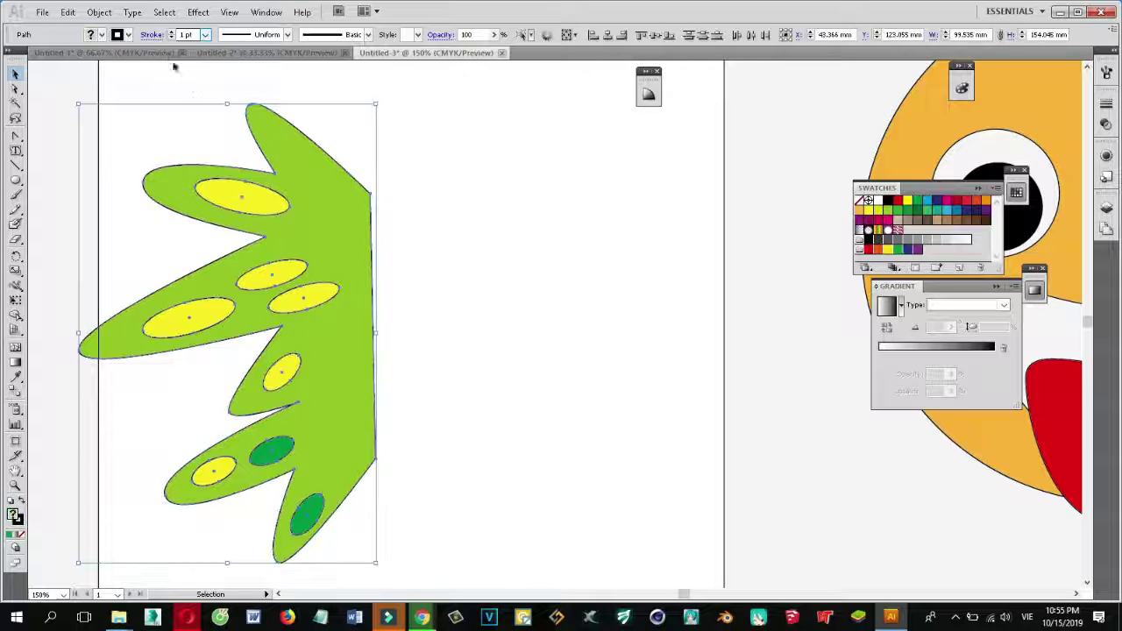
pyautogui.click(100, 12)
pyautogui.click(123, 59)
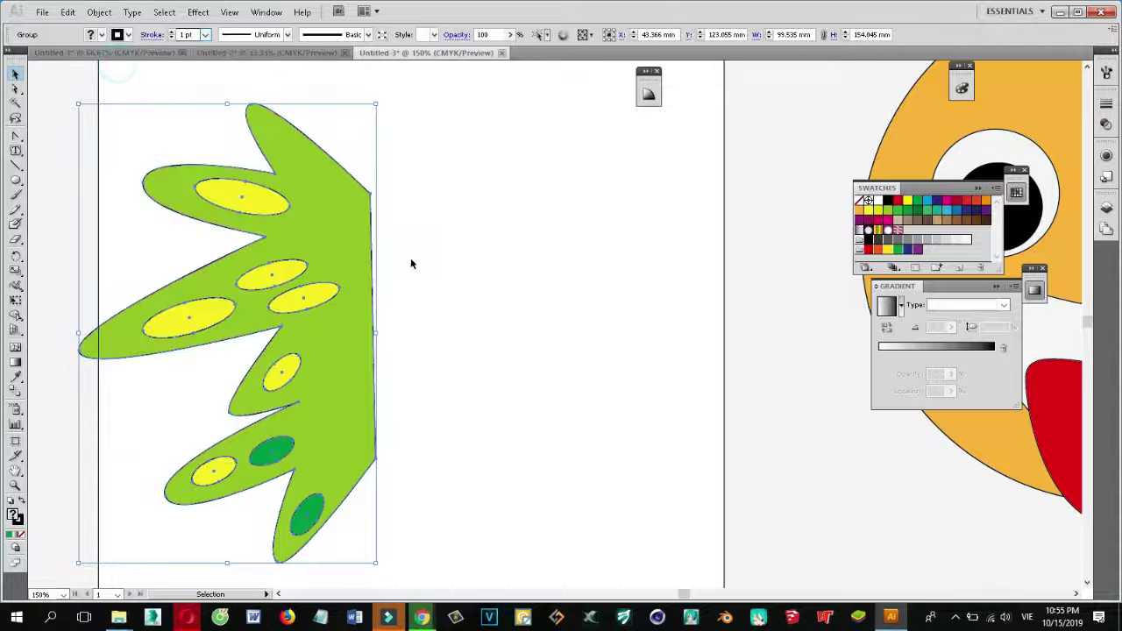
# Step: Duplicate the wing to the right and reflect the copy vertically
pyautogui.keyDown('alt'); pyautogui.moveTo(331, 257); pyautogui.dragTo(604, 272); pyautogui.keyUp('alt')
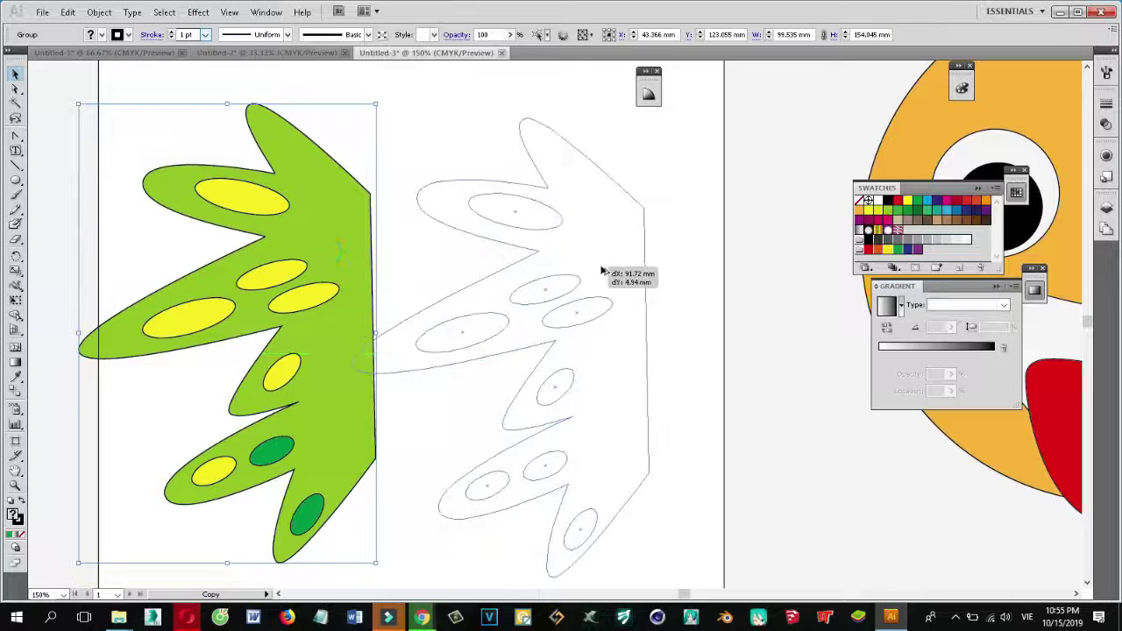
pyautogui.rightClick(593, 237)
pyautogui.moveTo(636, 333)
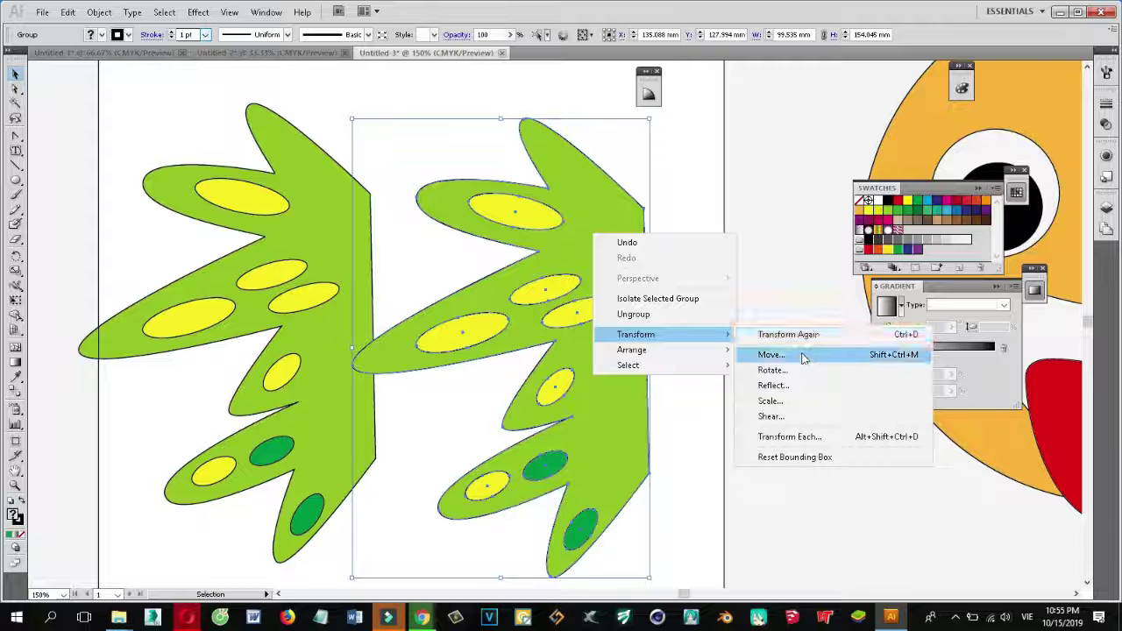
pyautogui.click(771, 386)
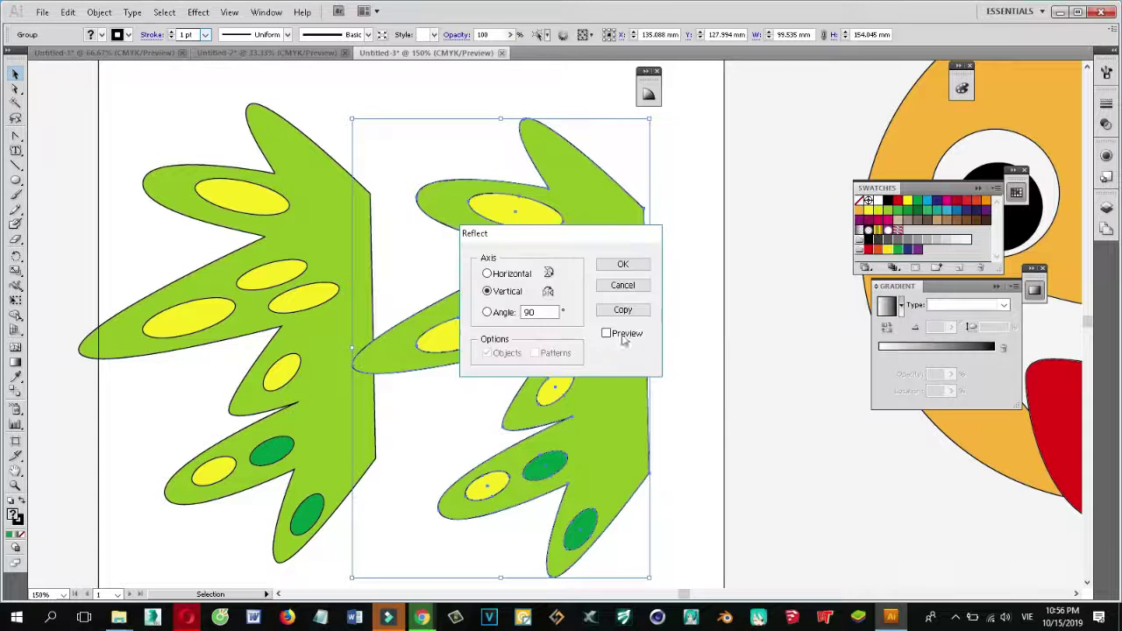
pyautogui.moveTo(540, 230); pyautogui.dragTo(820, 199)
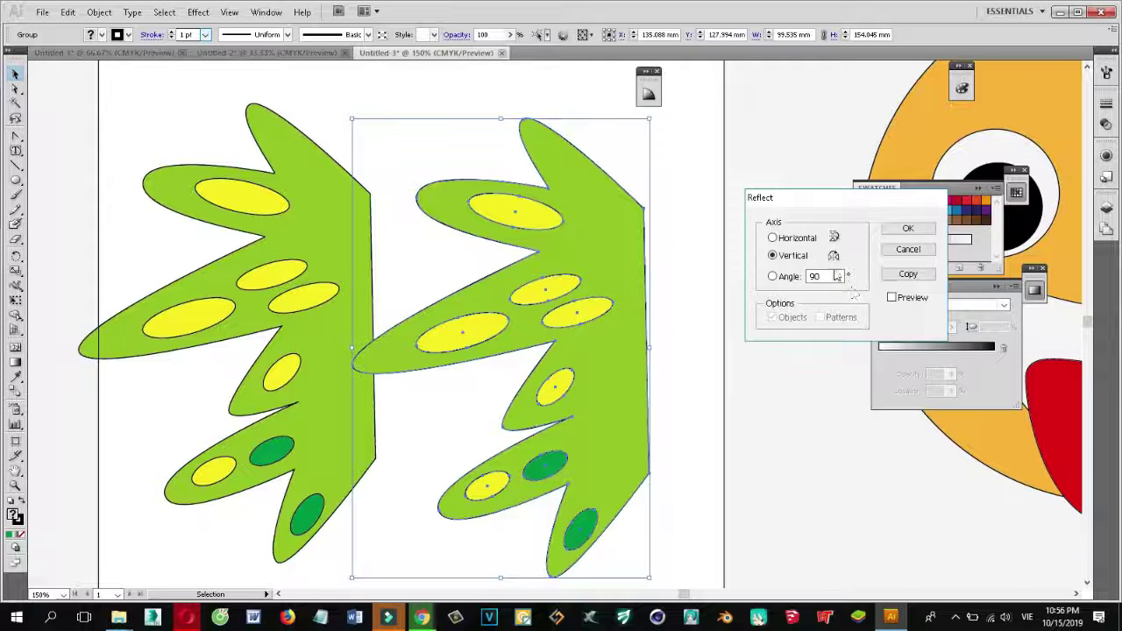
pyautogui.click(892, 298)
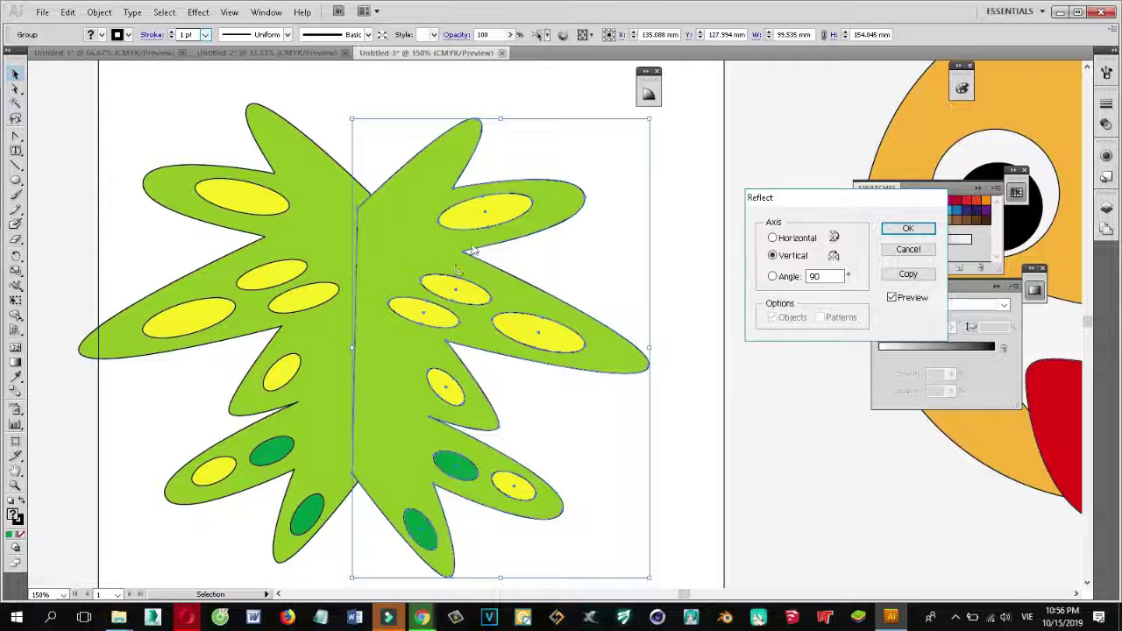
pyautogui.click(772, 238)
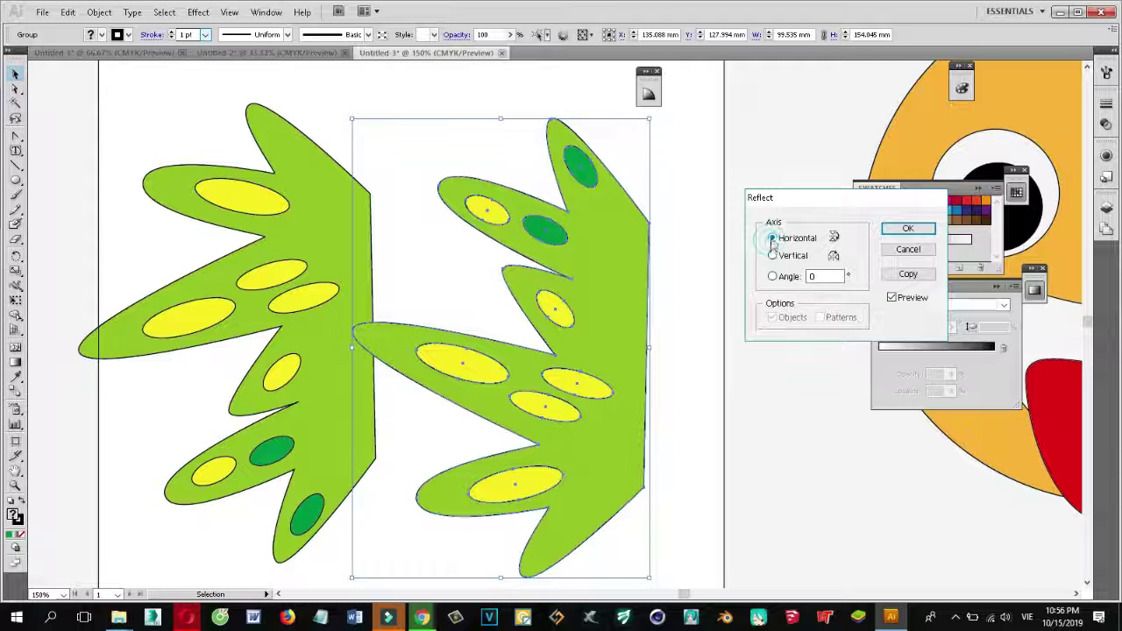
pyautogui.click(772, 255)
pyautogui.click(772, 238)
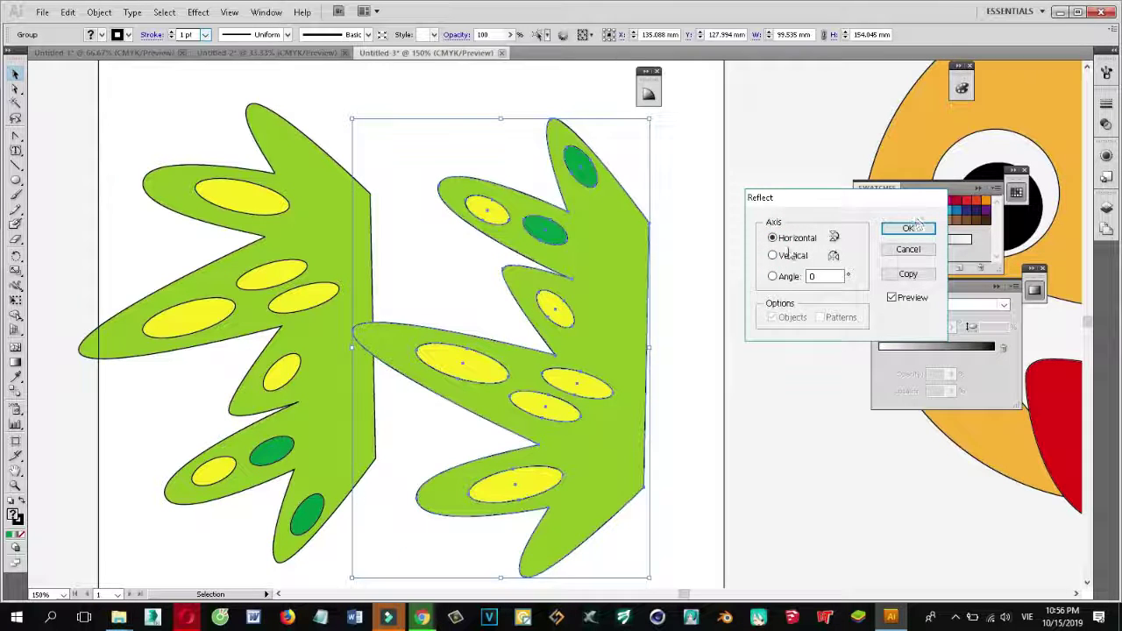
pyautogui.click(772, 255)
pyautogui.click(907, 229)
# Step: Place the mirrored wing beside the left wing
pyautogui.moveTo(449, 263); pyautogui.dragTo(532, 254)
pyautogui.moveTo(489, 253)
pyautogui.mouseDown()
pyautogui.moveTo(490, 241)
pyautogui.moveTo(454, 244)
pyautogui.mouseUp()
pyautogui.scroll(2, 774, 395)
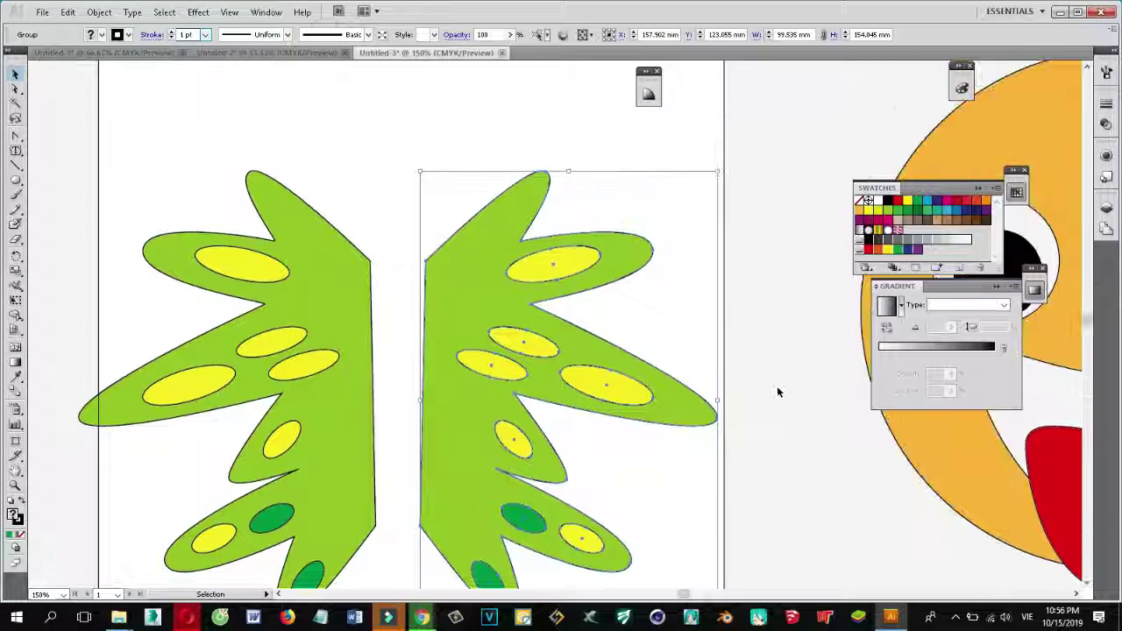
pyautogui.click(792, 282)
pyautogui.scroll(1, 349, 221)
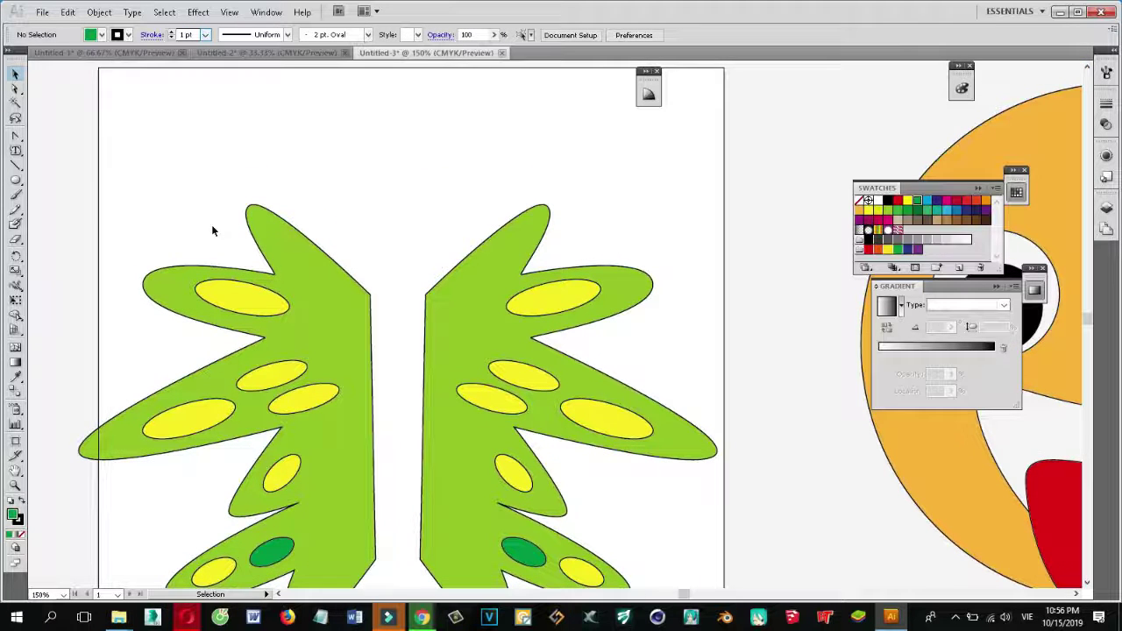
# Step: Draw a tall ellipse between the two wings
pyautogui.click(16, 180)
pyautogui.scroll(-1, 384, 210)
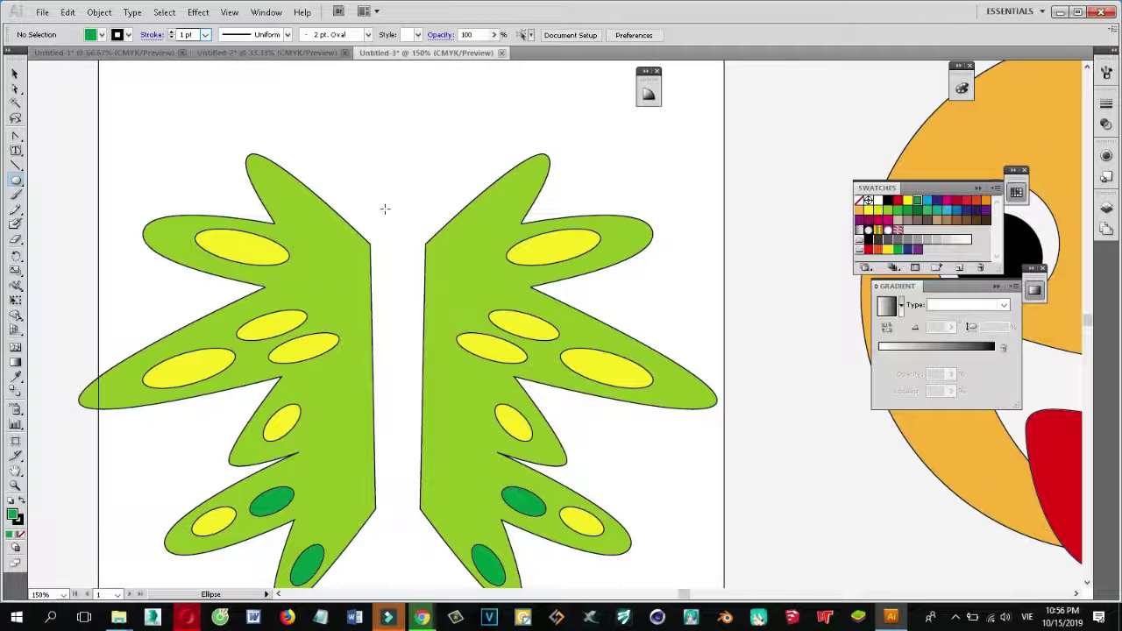
pyautogui.moveTo(358, 213); pyautogui.dragTo(437, 554)
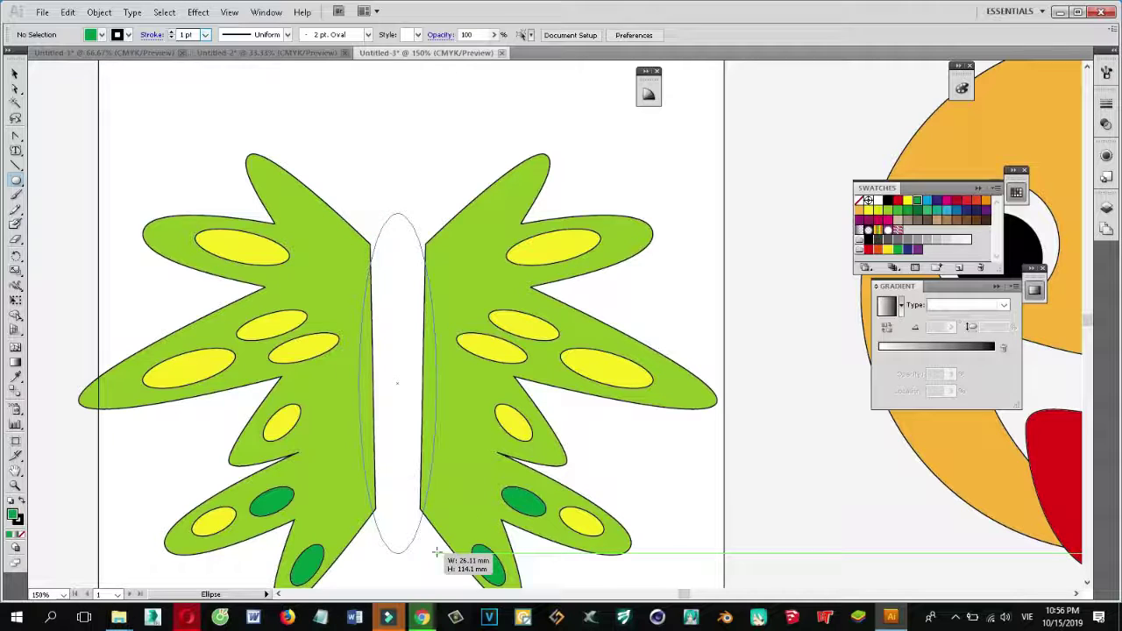
# Step: Shift the tall body ellipse slightly up and fill it black
pyautogui.click(15, 74)
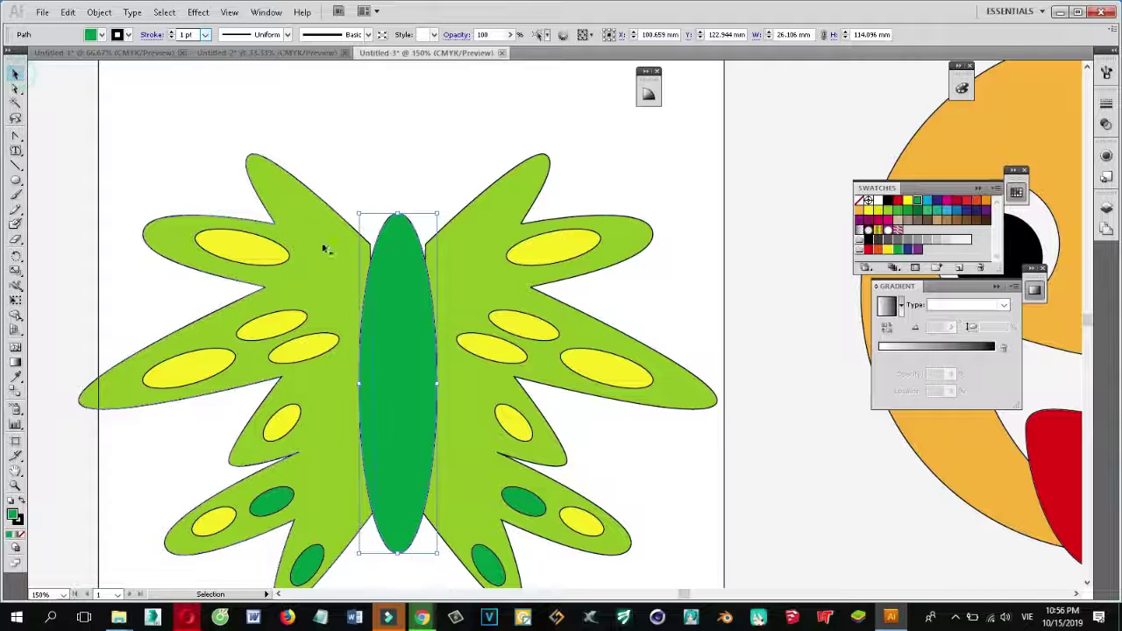
pyautogui.moveTo(391, 281); pyautogui.dragTo(391, 263)
pyautogui.scroll(-2, 526, 245)
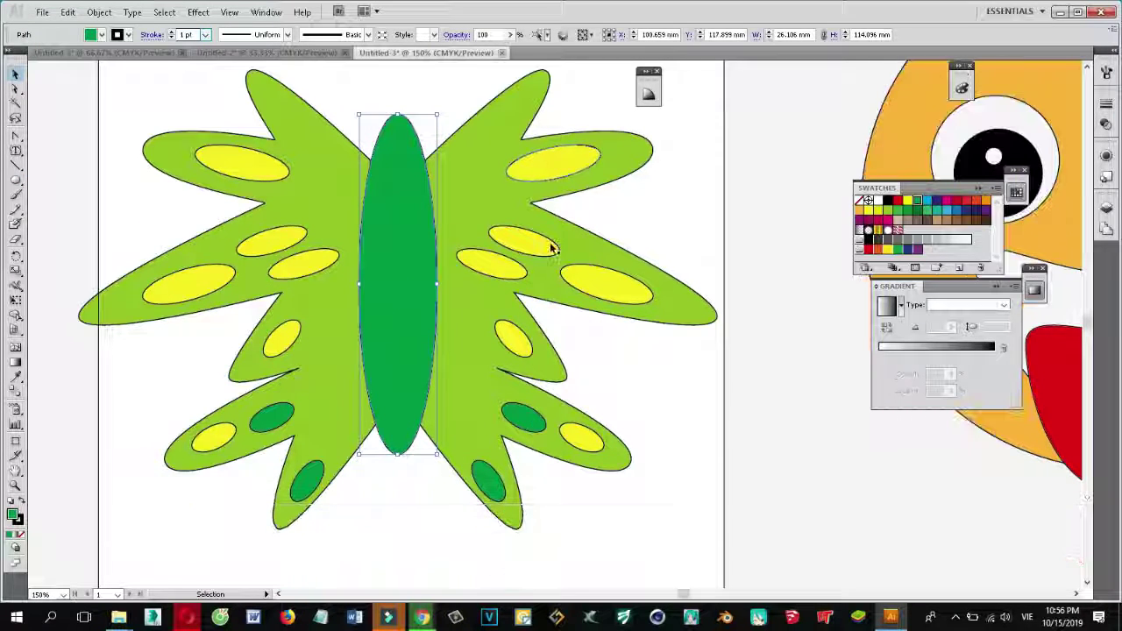
pyautogui.scroll(1, 727, 394)
pyautogui.click(128, 149)
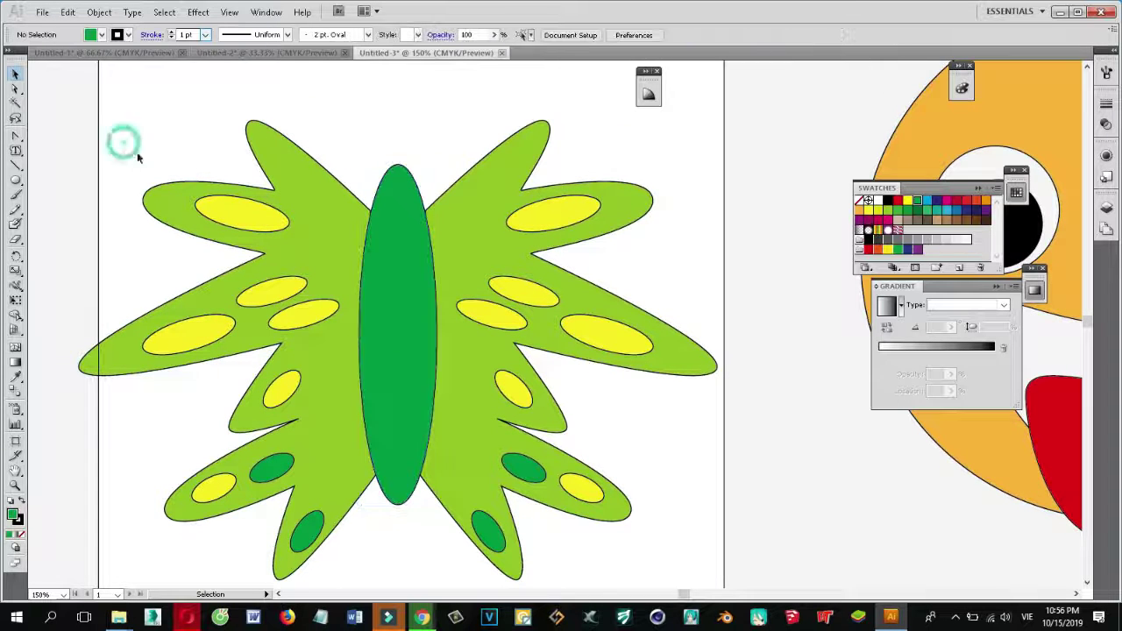
pyautogui.click(391, 225)
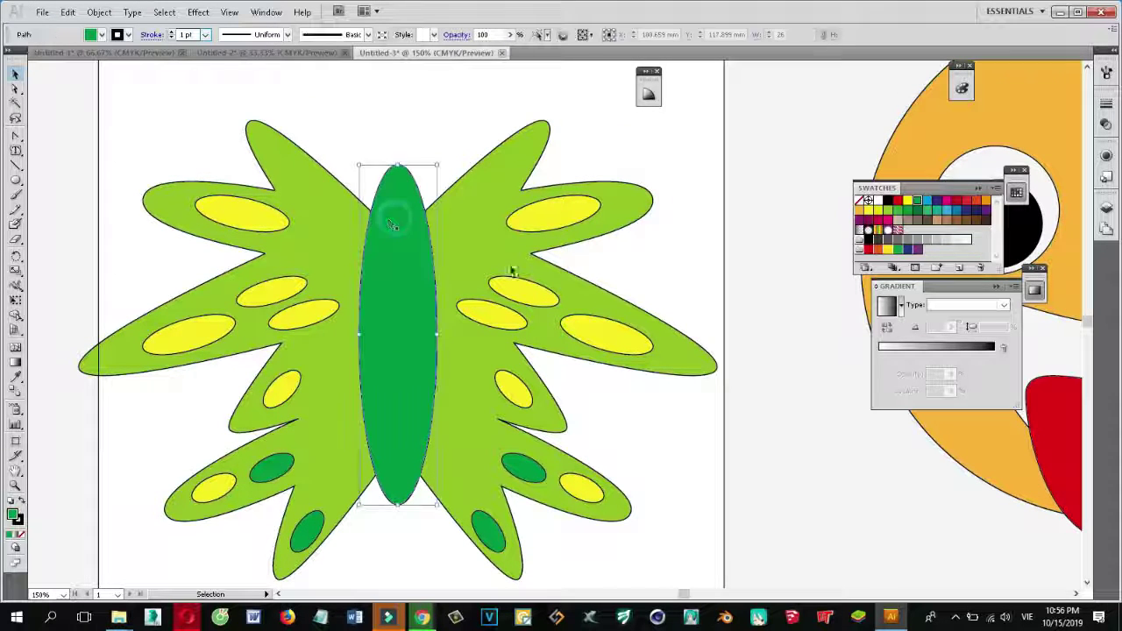
pyautogui.click(866, 240)
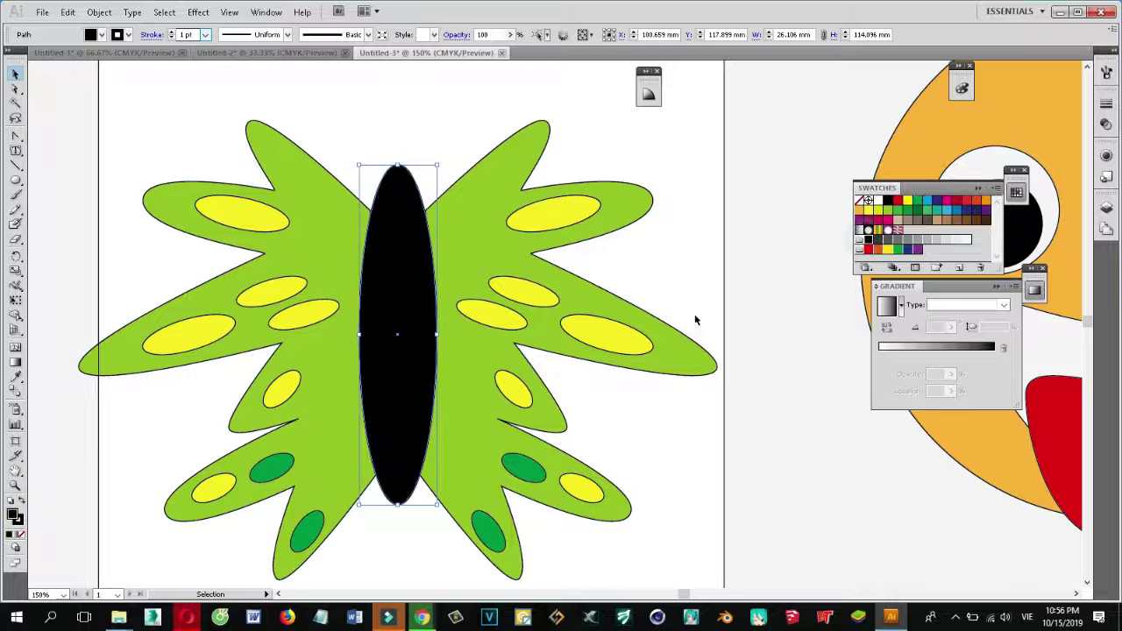
pyautogui.hotkey('ctrl', 'shift', 'a')
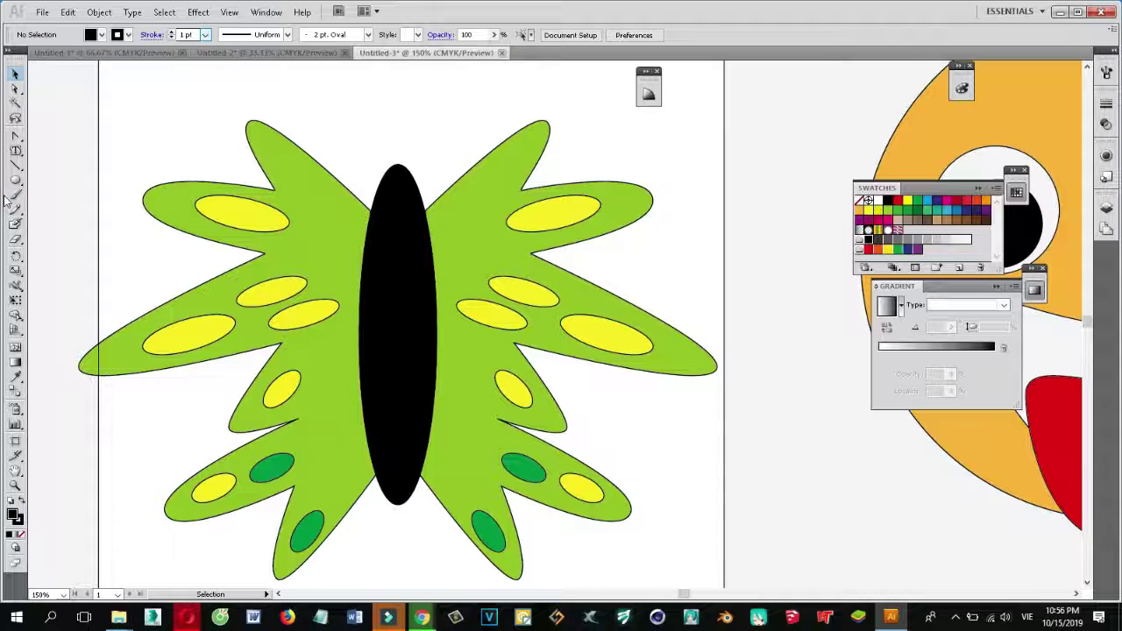
pyautogui.click(15, 180)
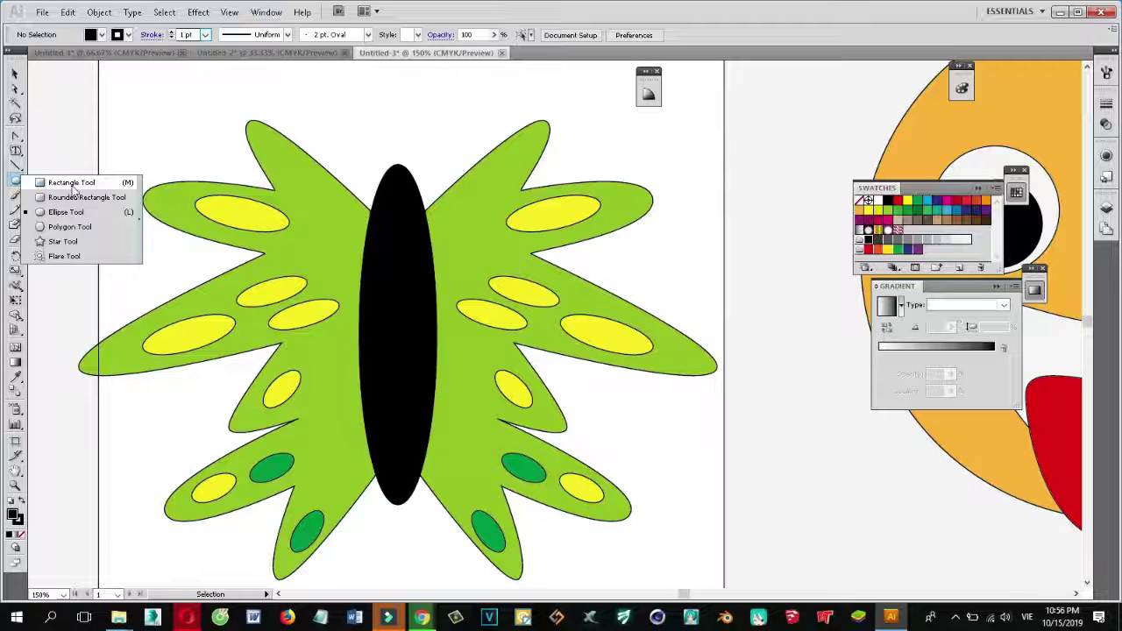
# Step: Draw a thin white bar across the black body and repeat copies downward with Ctrl+D
pyautogui.click(74, 186)
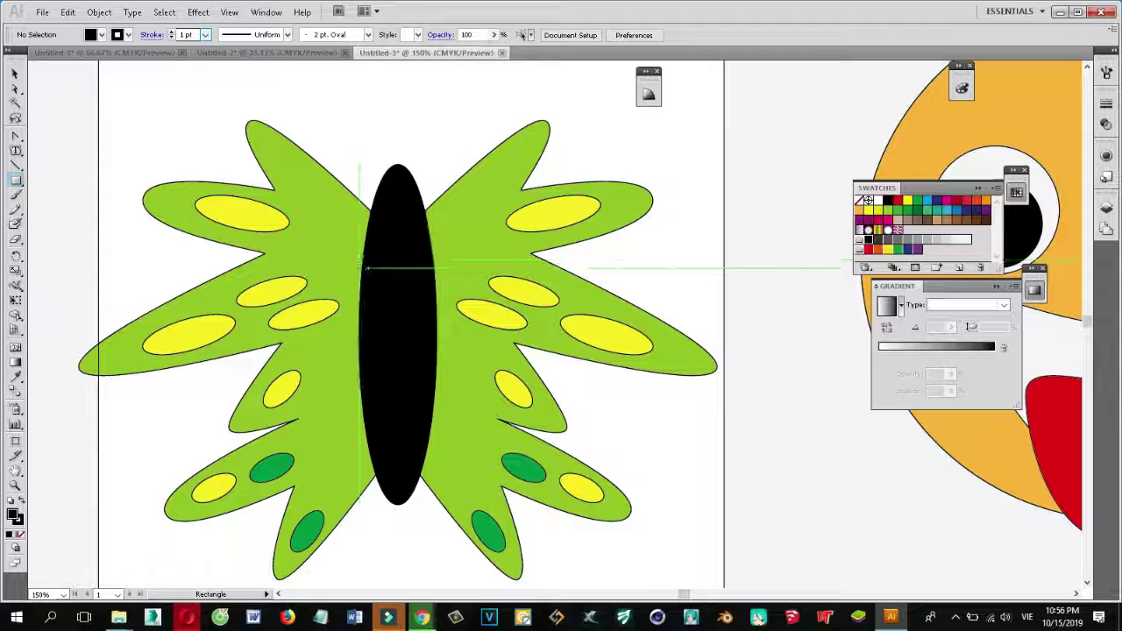
pyautogui.moveTo(362, 261); pyautogui.dragTo(432, 267)
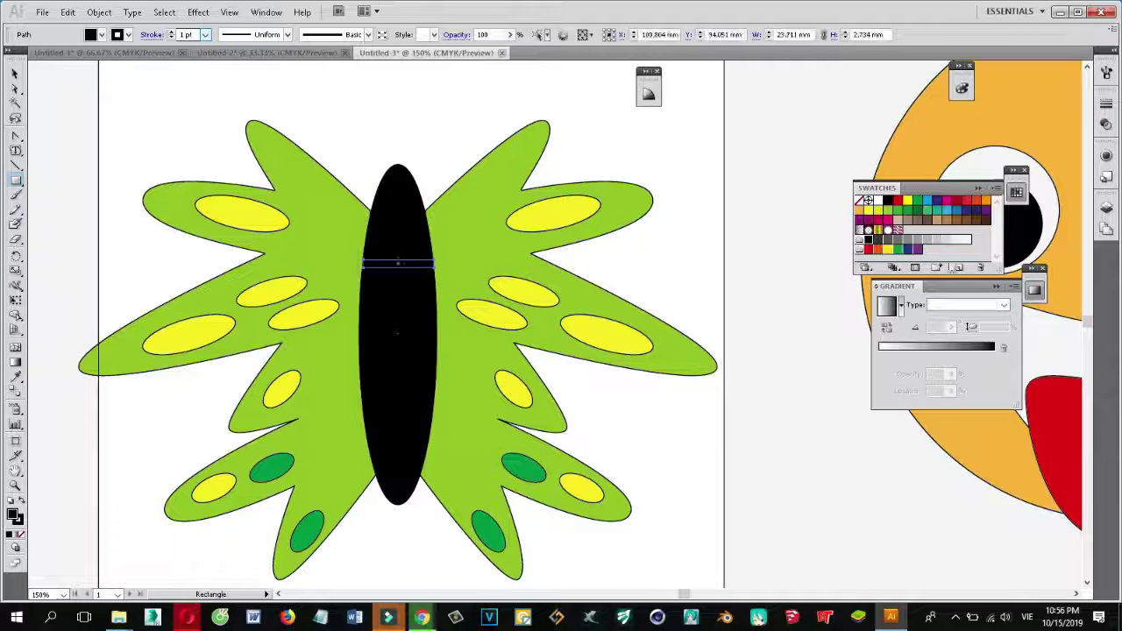
pyautogui.click(967, 241)
pyautogui.click(15, 75)
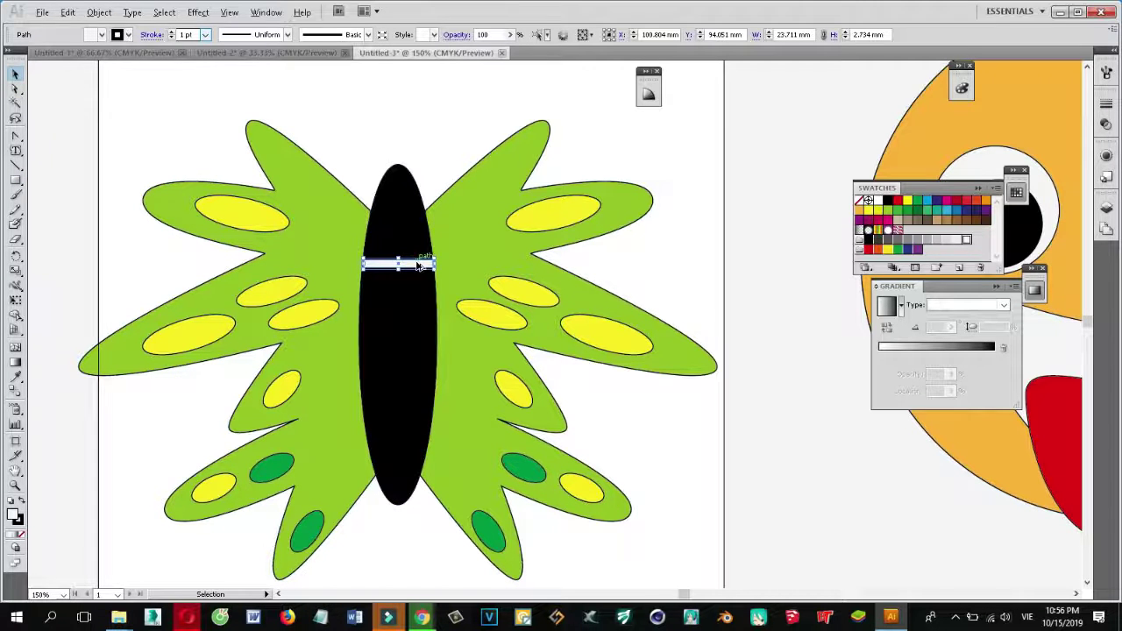
pyautogui.moveTo(419, 266); pyautogui.dragTo(411, 289)
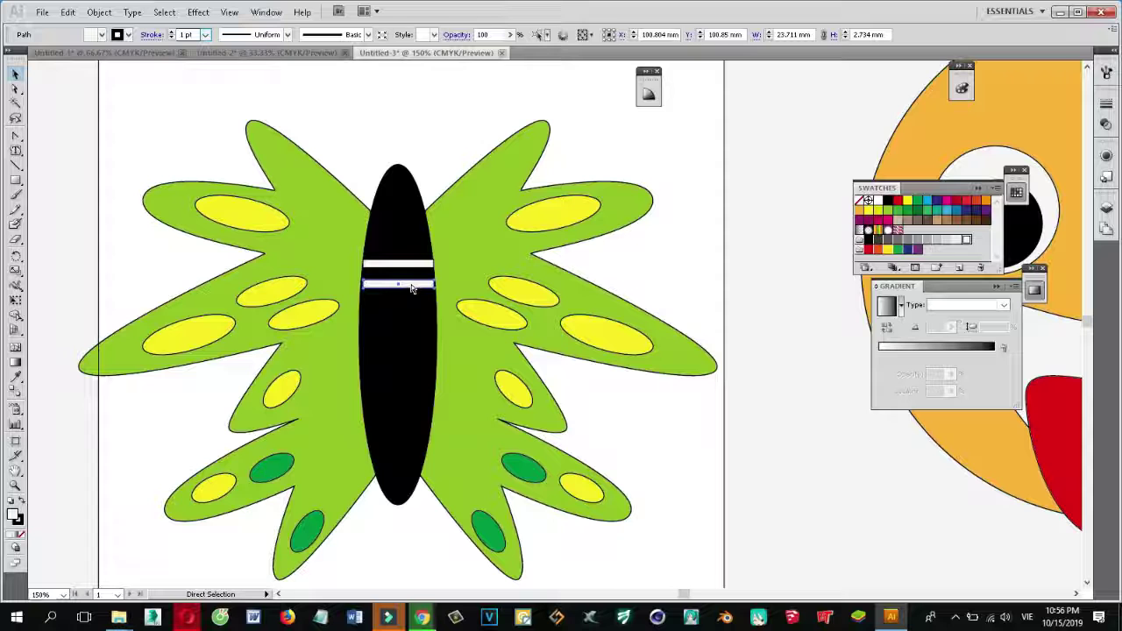
pyautogui.hotkey('ctrl', 'd')
pyautogui.hotkey('ctrl', 'd')
pyautogui.hotkey('ctrl', 'd')
pyautogui.hotkey('ctrl', 'd')
pyautogui.hotkey('ctrl', 'd')
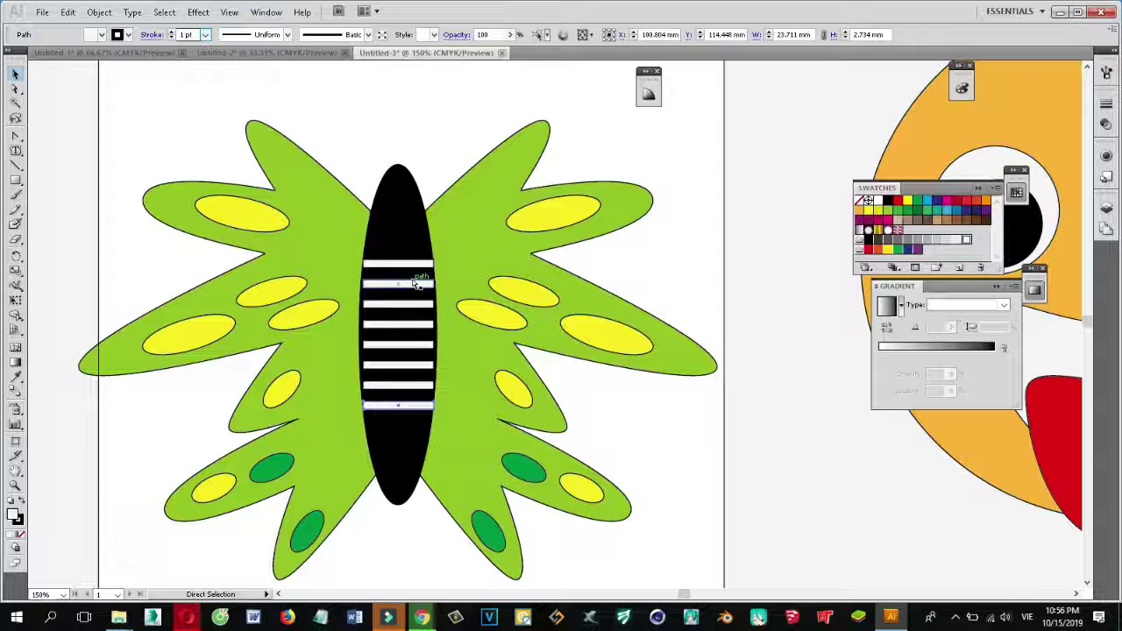
pyautogui.hotkey('ctrl', 'd')
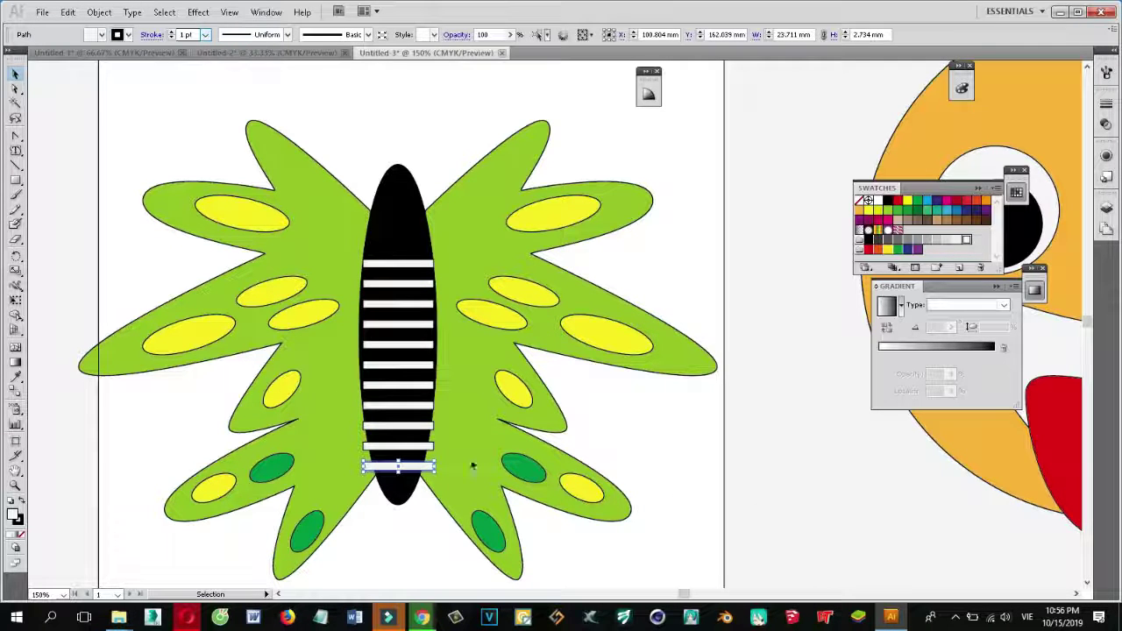
pyautogui.hotkey('ctrl', '+')
pyautogui.hotkey('ctrl', '+')
pyautogui.hotkey('ctrl', '+')
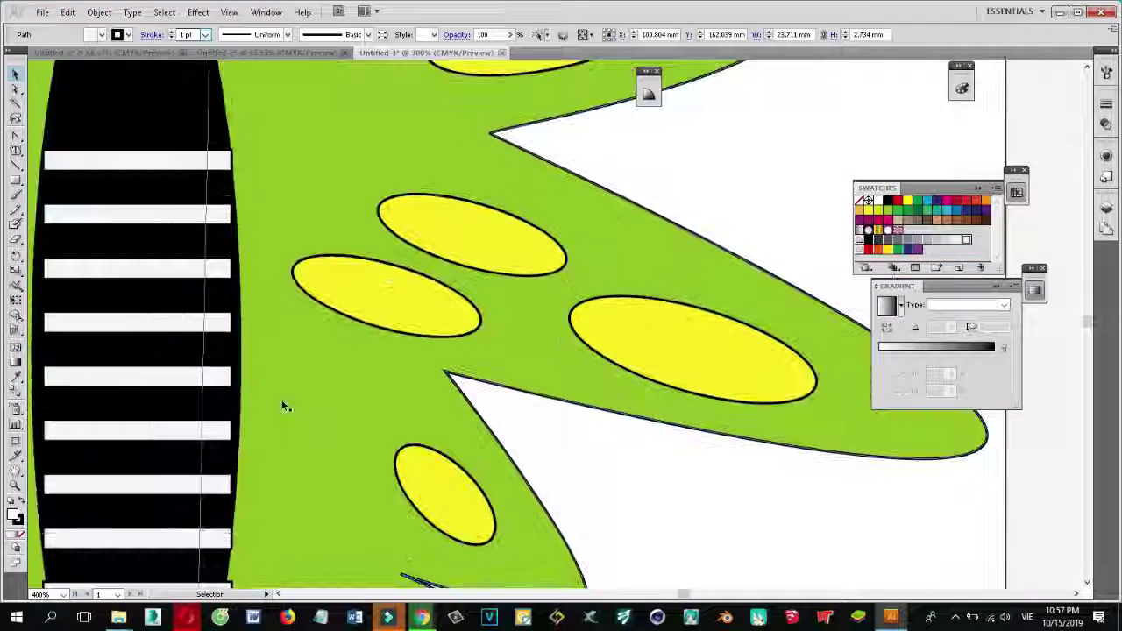
pyautogui.moveTo(281, 400); pyautogui.dragTo(368, 302)
pyautogui.hotkey('ctrl', '1')
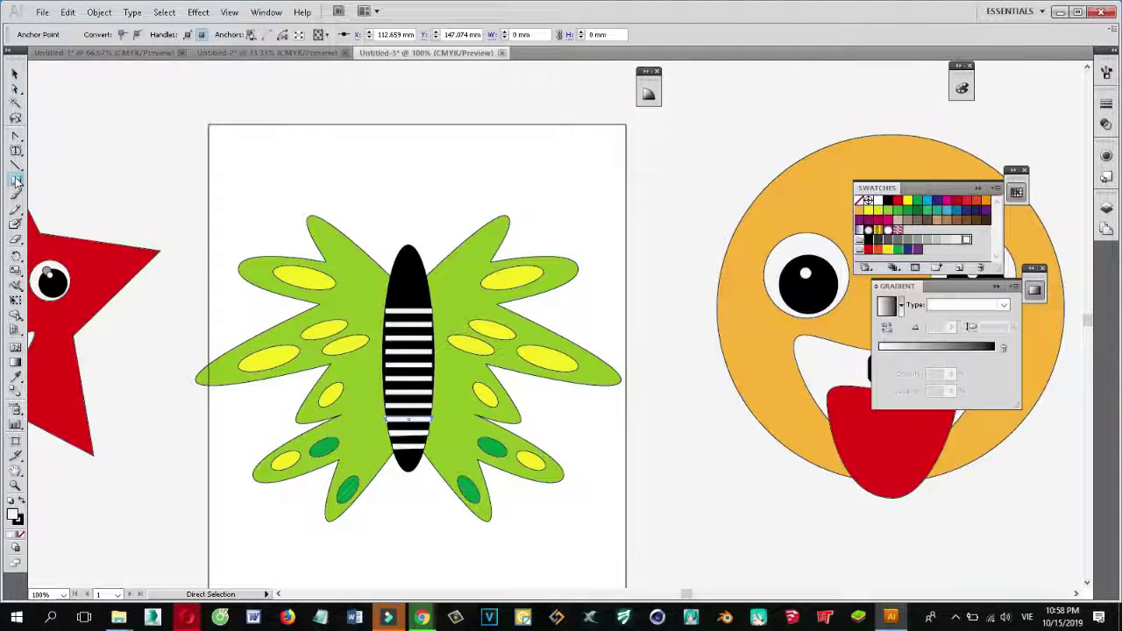
# Step: Draw a white circular head atop the butterfly's body and zoom in on it
pyautogui.moveTo(15, 179); pyautogui.dragTo(65, 214)
pyautogui.moveTo(375, 216); pyautogui.dragTo(443, 282)
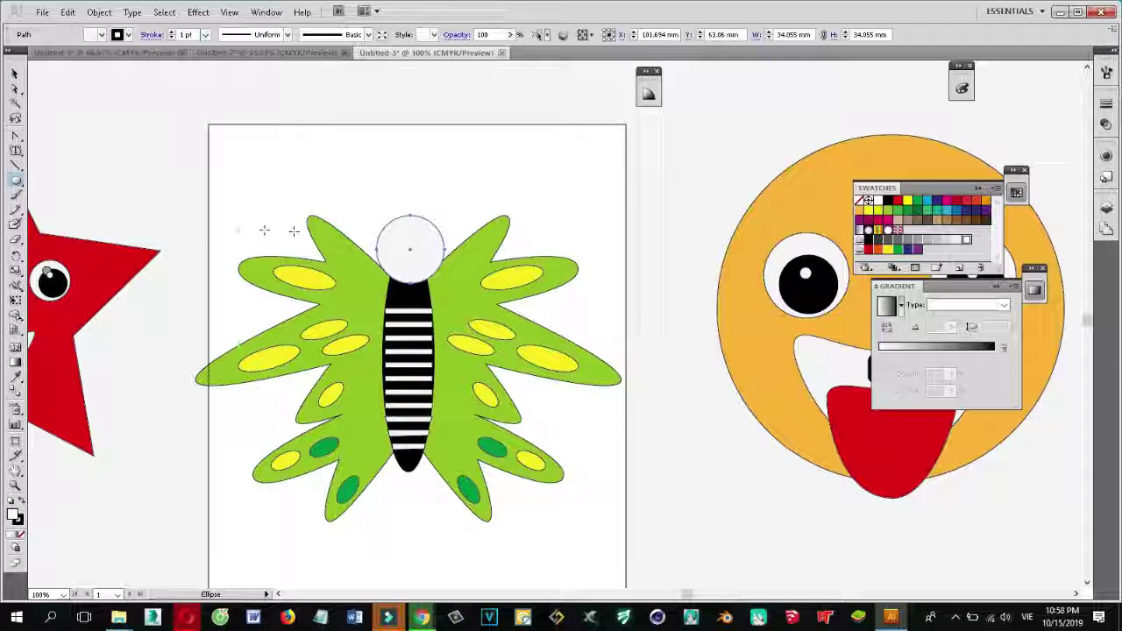
pyautogui.scroll(1, 302, 231)
pyautogui.press('a')
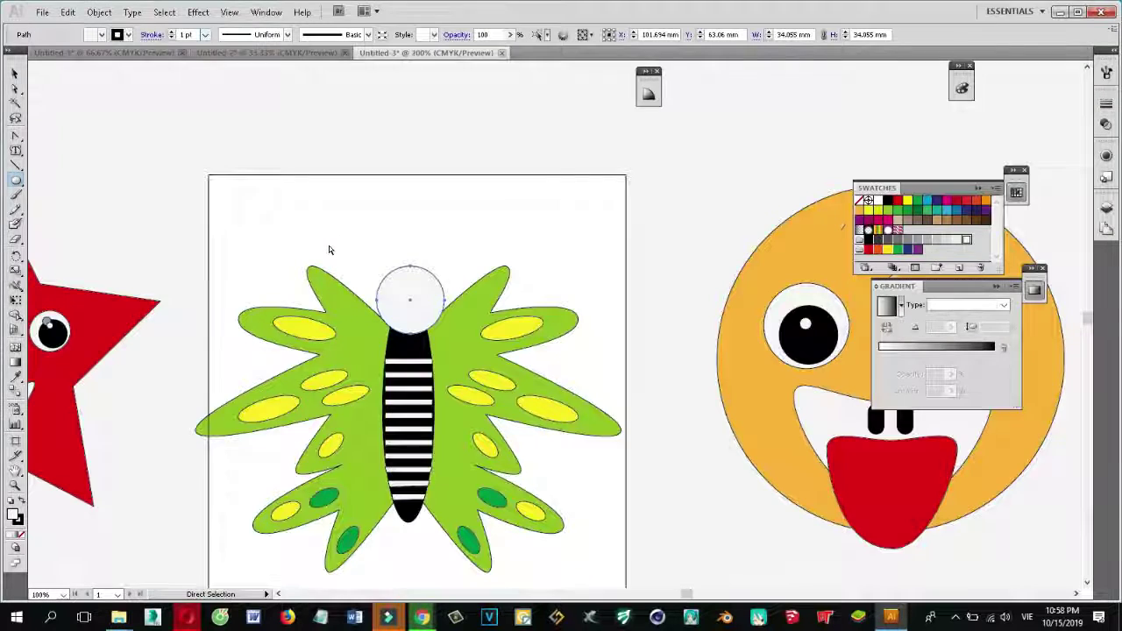
pyautogui.hotkey('ctrl', '+')
pyautogui.hotkey('ctrl', '+')
pyautogui.press('l')
pyautogui.moveTo(394, 242); pyautogui.dragTo(602, 268)
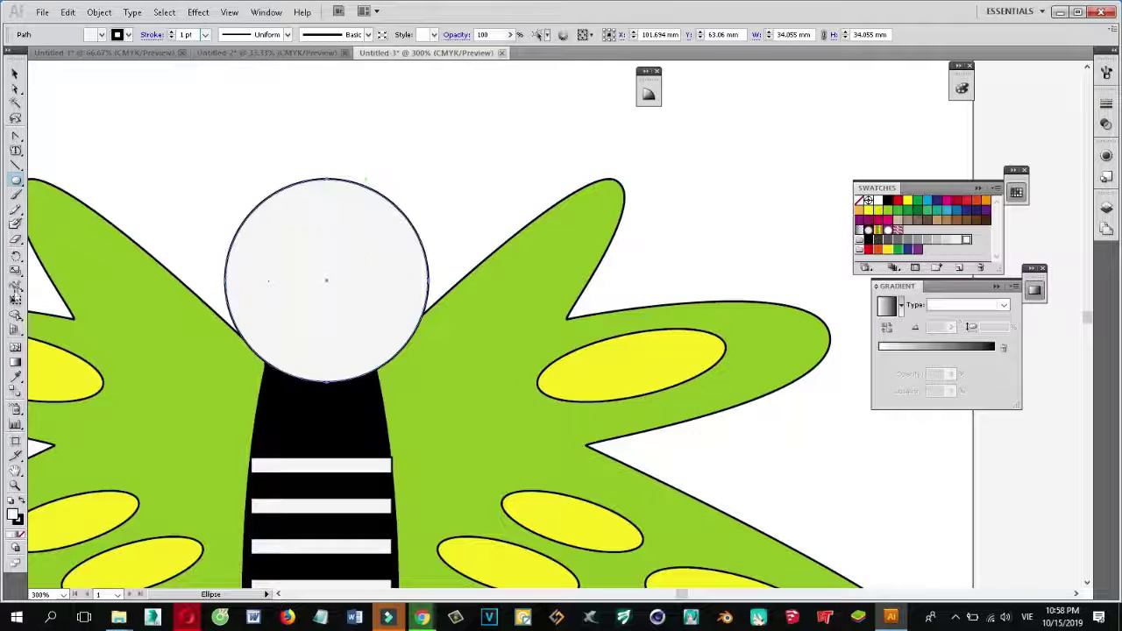
# Step: Draw an eye ring holding a black pupil with a tiny white highlight
pyautogui.moveTo(255, 236); pyautogui.dragTo(326, 305)
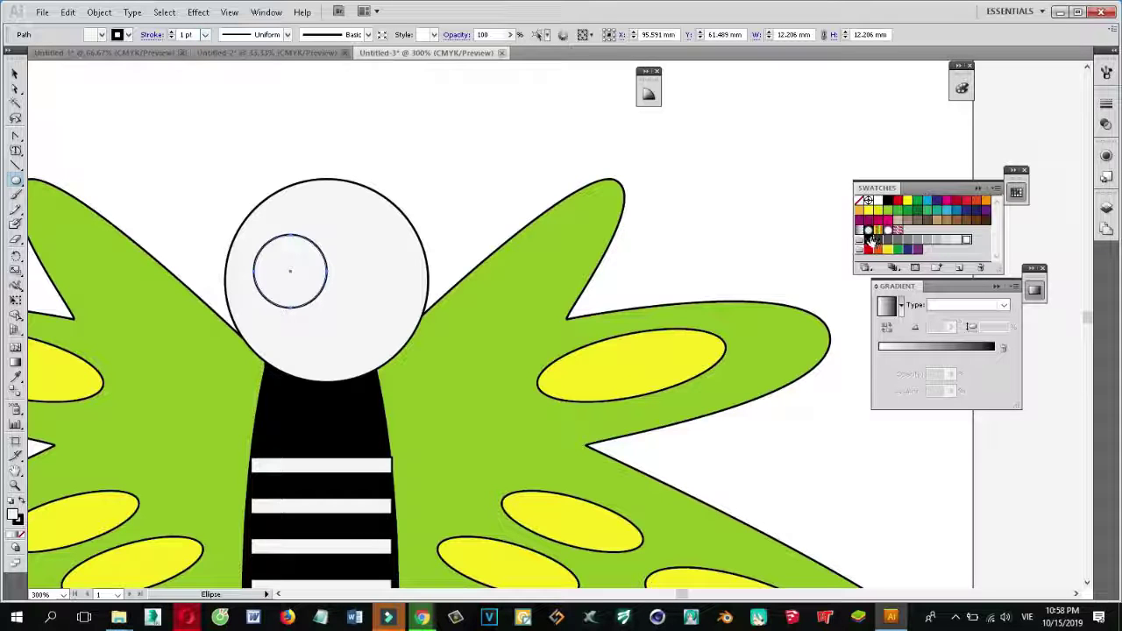
pyautogui.moveTo(269, 249); pyautogui.dragTo(322, 304)
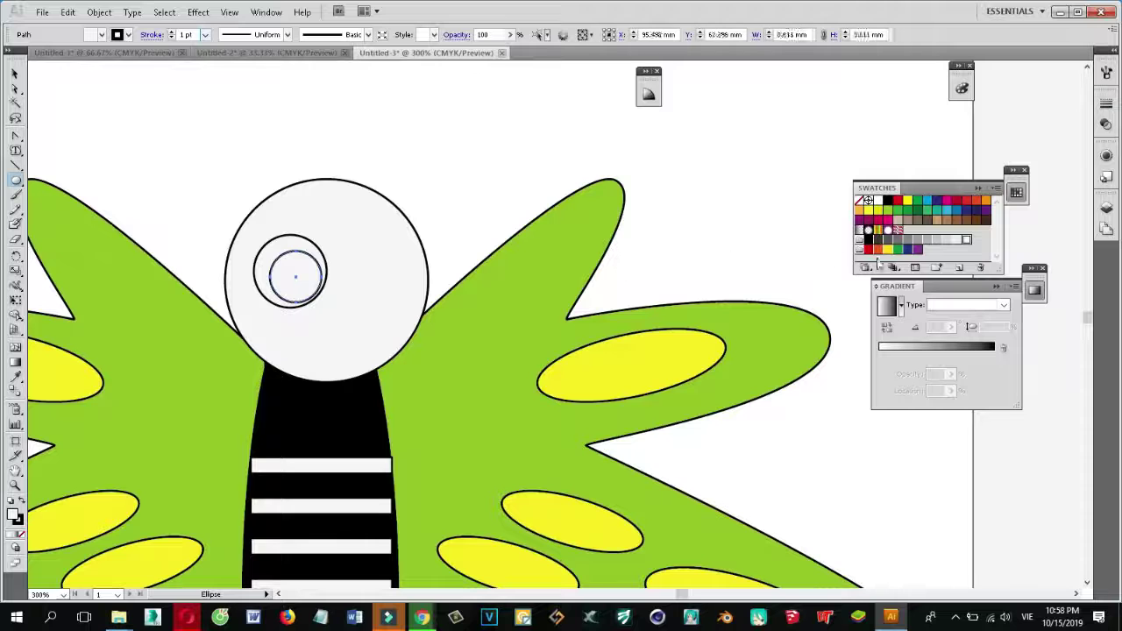
pyautogui.click(868, 239)
pyautogui.moveTo(288, 258); pyautogui.dragTo(305, 276)
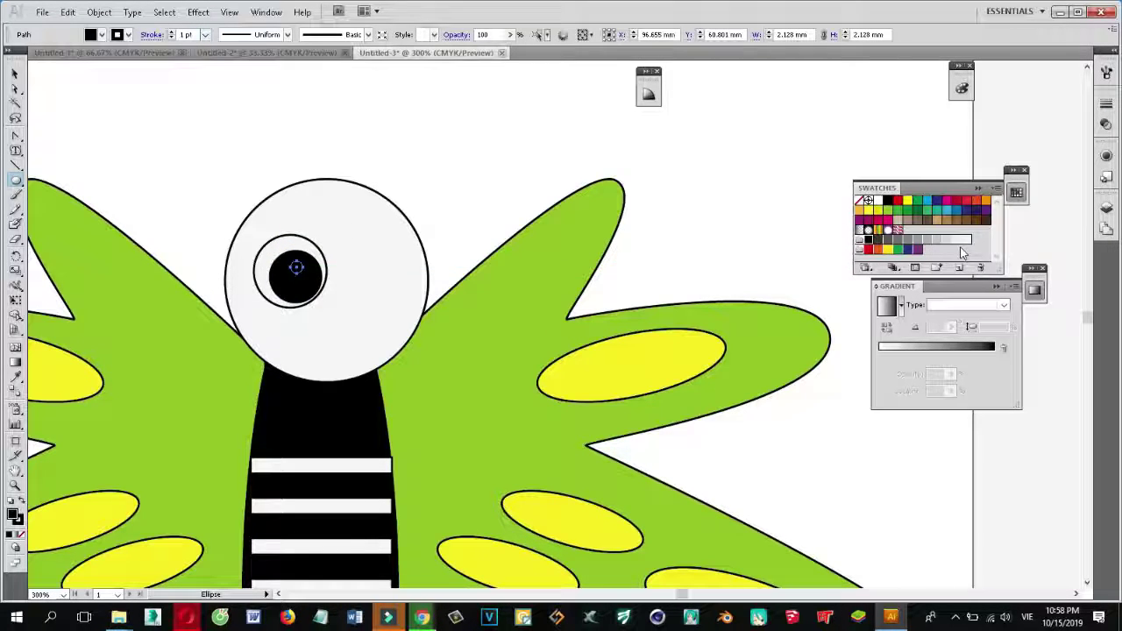
pyautogui.click(965, 239)
# Step: Alt-drag a copy of the finished eye onto the right side of the head
pyautogui.press('v')
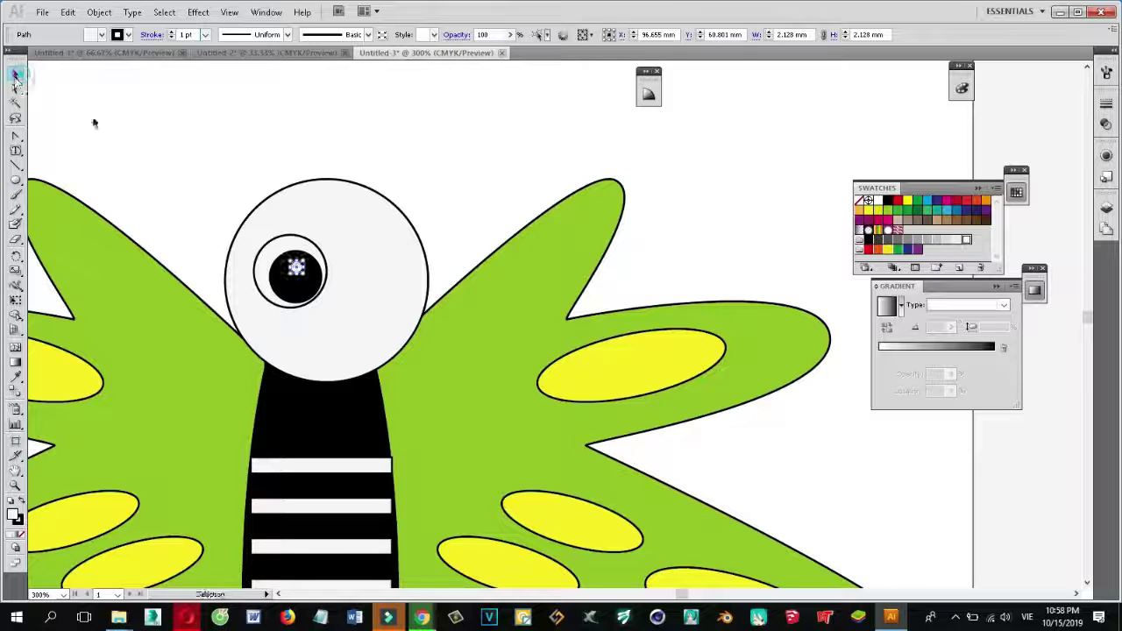
pyautogui.click(281, 255)
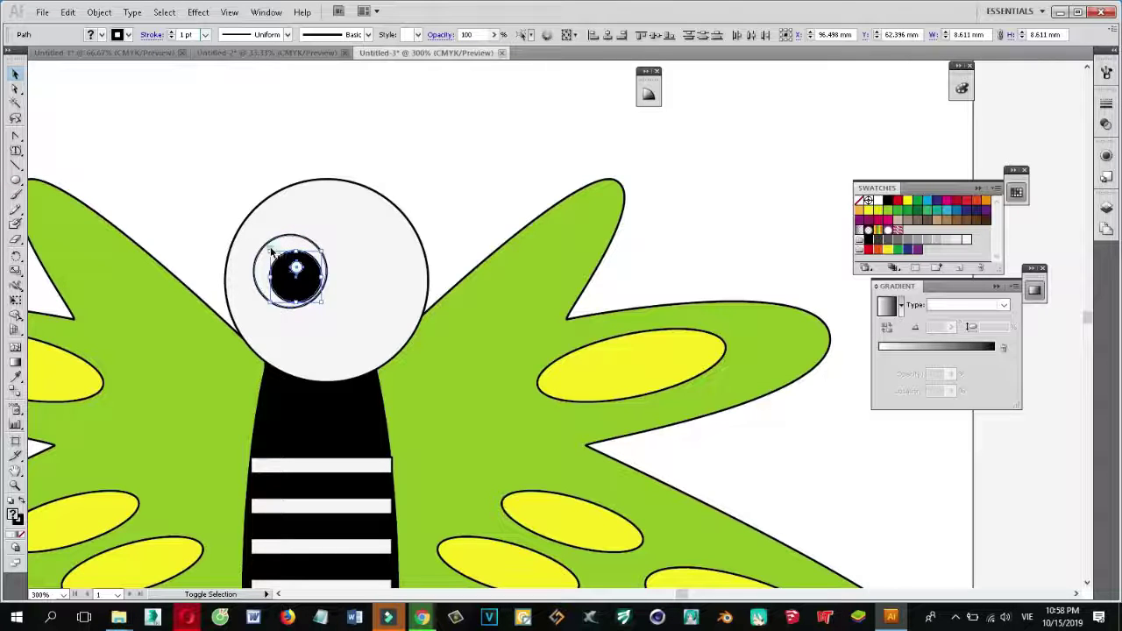
pyautogui.press('c')
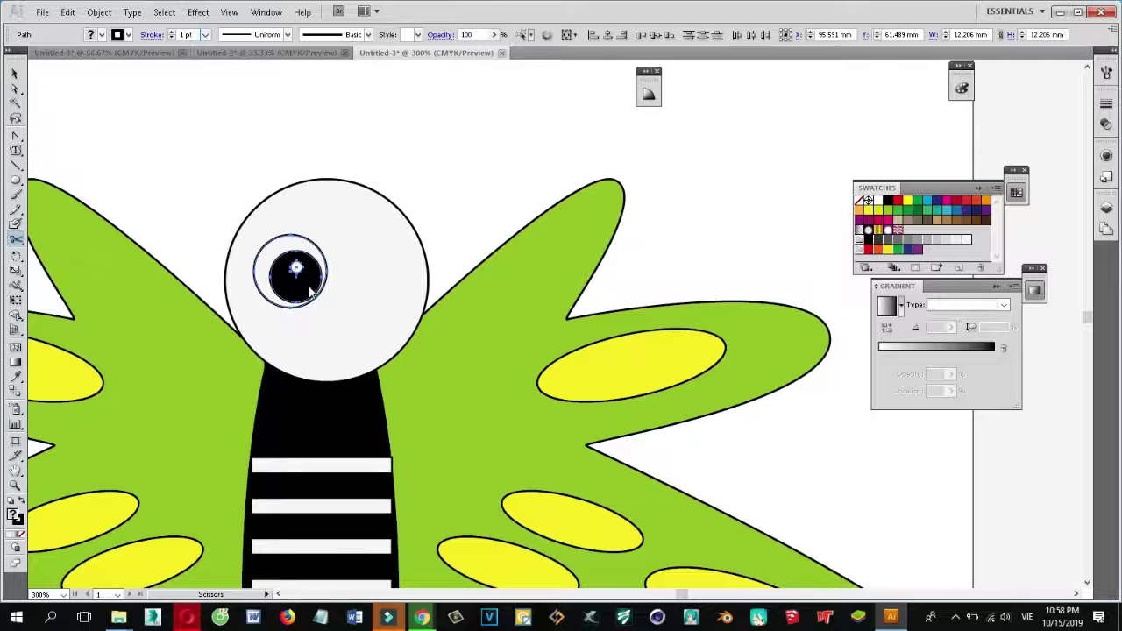
pyautogui.click(366, 309)
pyautogui.click(563, 345)
pyautogui.click(15, 74)
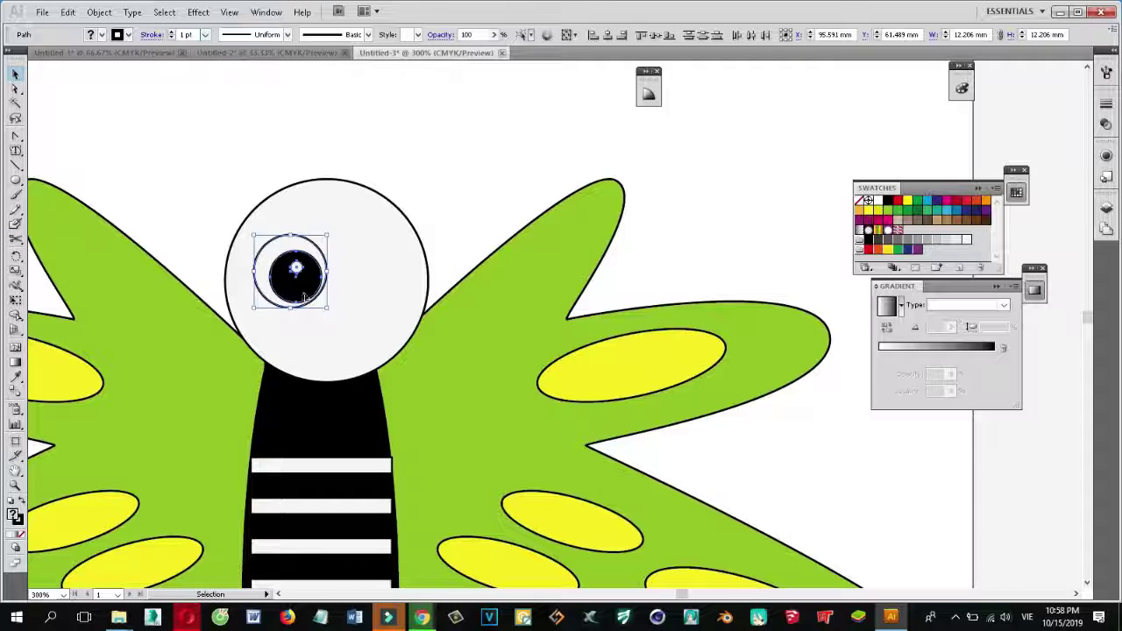
pyautogui.keyDown('alt'); pyautogui.moveTo(316, 298); pyautogui.dragTo(399, 296); pyautogui.keyUp('alt')
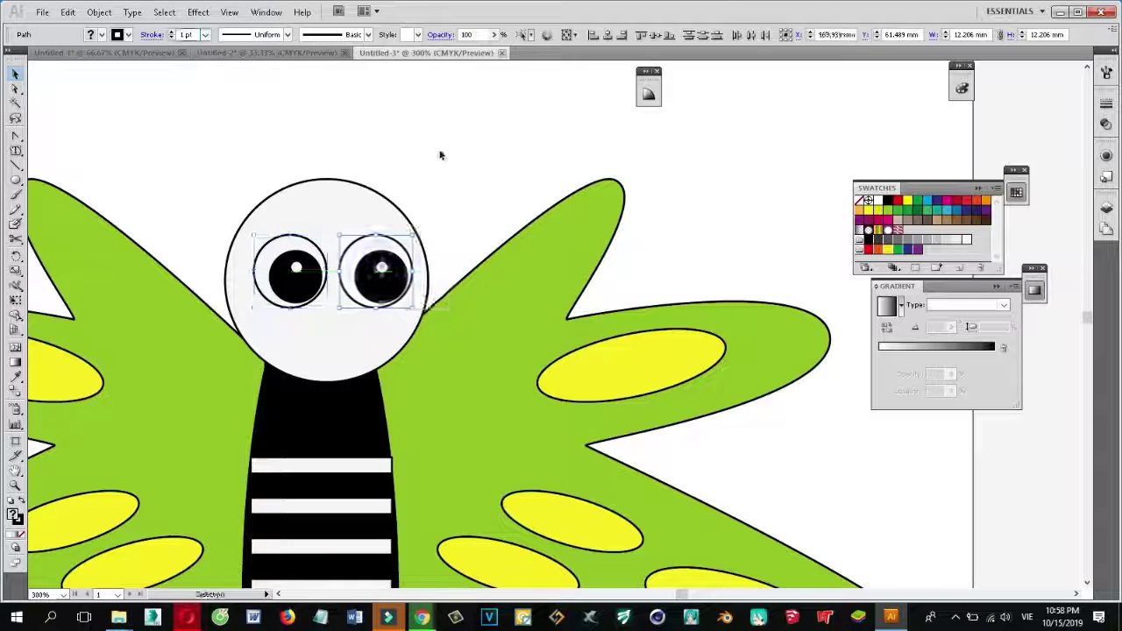
pyautogui.click(245, 130)
pyautogui.scroll(-1, 313, 188)
pyautogui.scroll(-1, 320, 226)
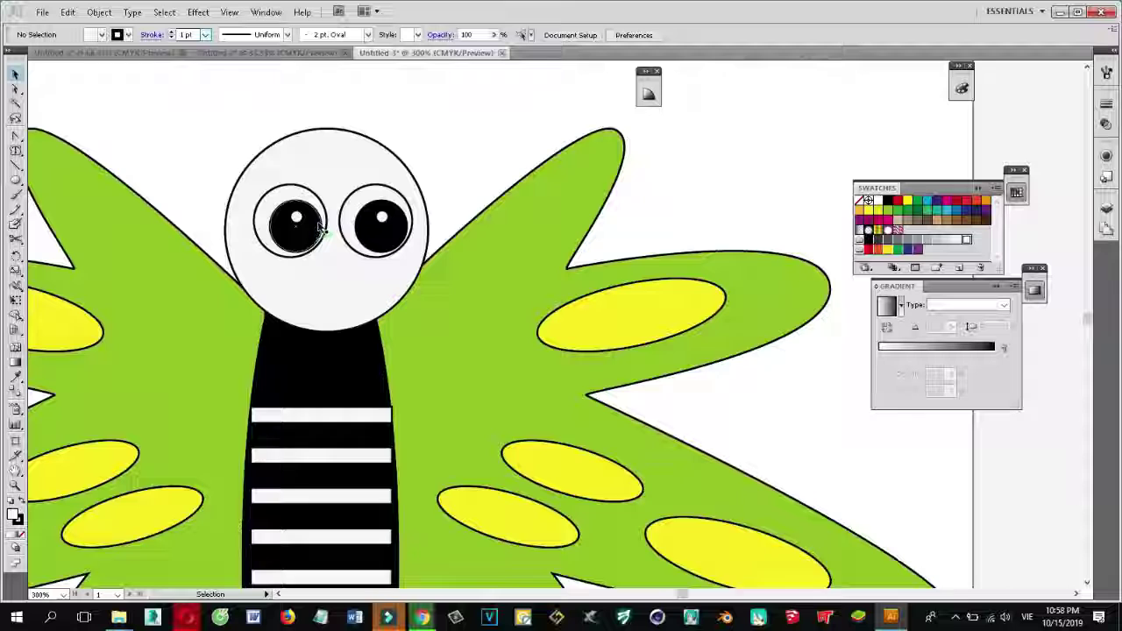
pyautogui.scroll(1, 320, 226)
pyautogui.click(15, 179)
# Step: Draw a black-filled oval mouth below the eyes, then zoom out to the whole artboard
pyautogui.moveTo(296, 329); pyautogui.dragTo(369, 363)
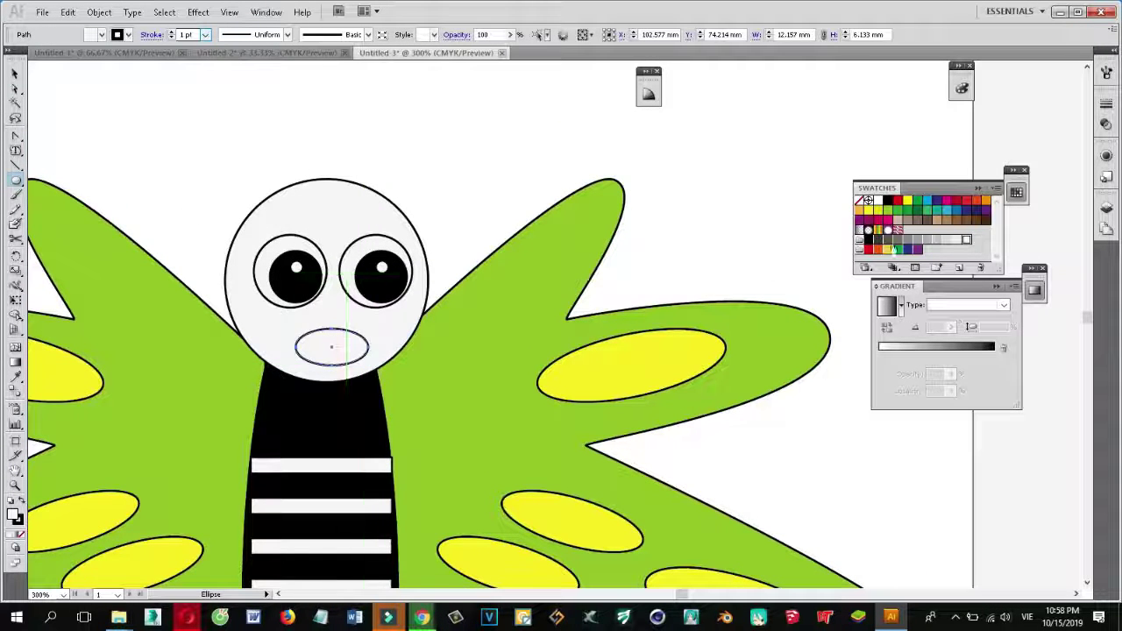
pyautogui.click(868, 239)
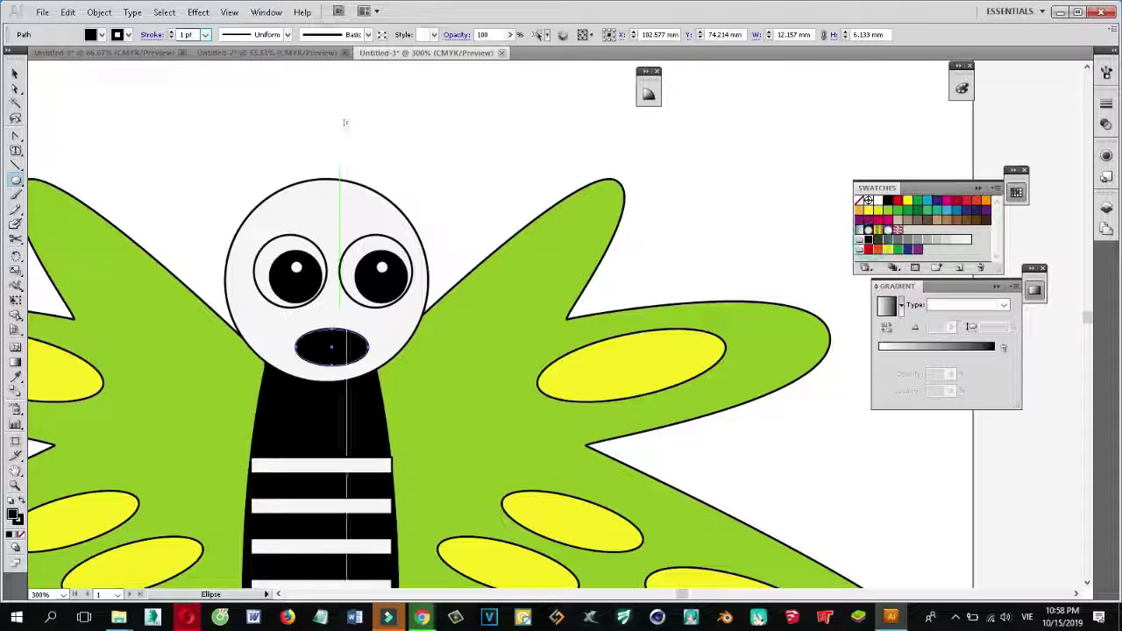
pyautogui.scroll(3, 262, 123)
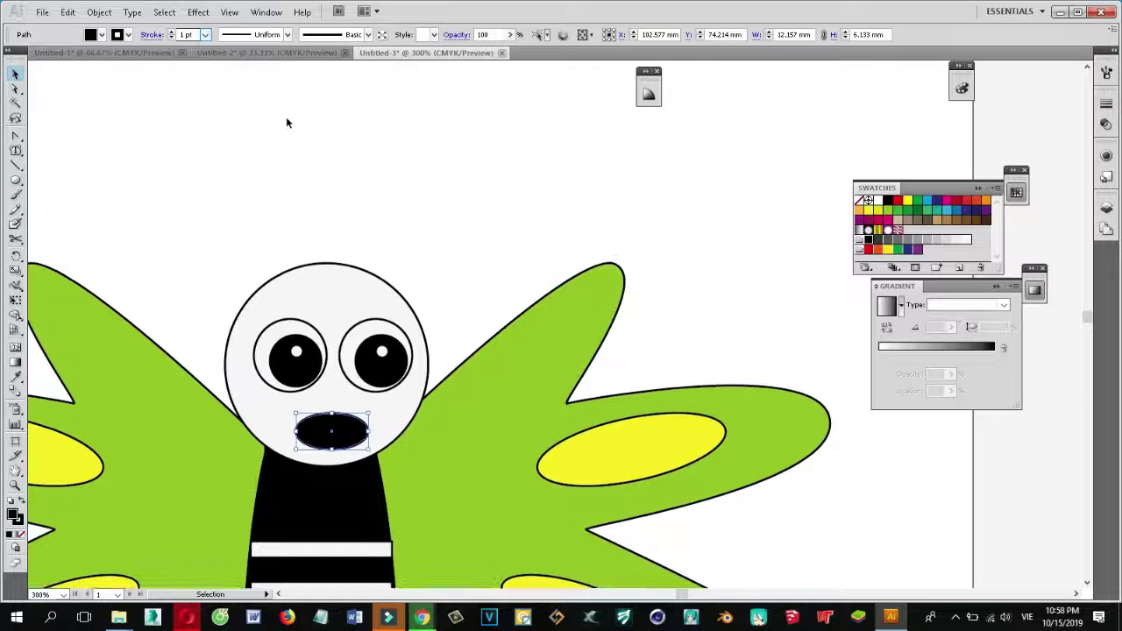
pyautogui.press('a')
pyautogui.hotkey('ctrl', '-')
pyautogui.hotkey('ctrl', '-')
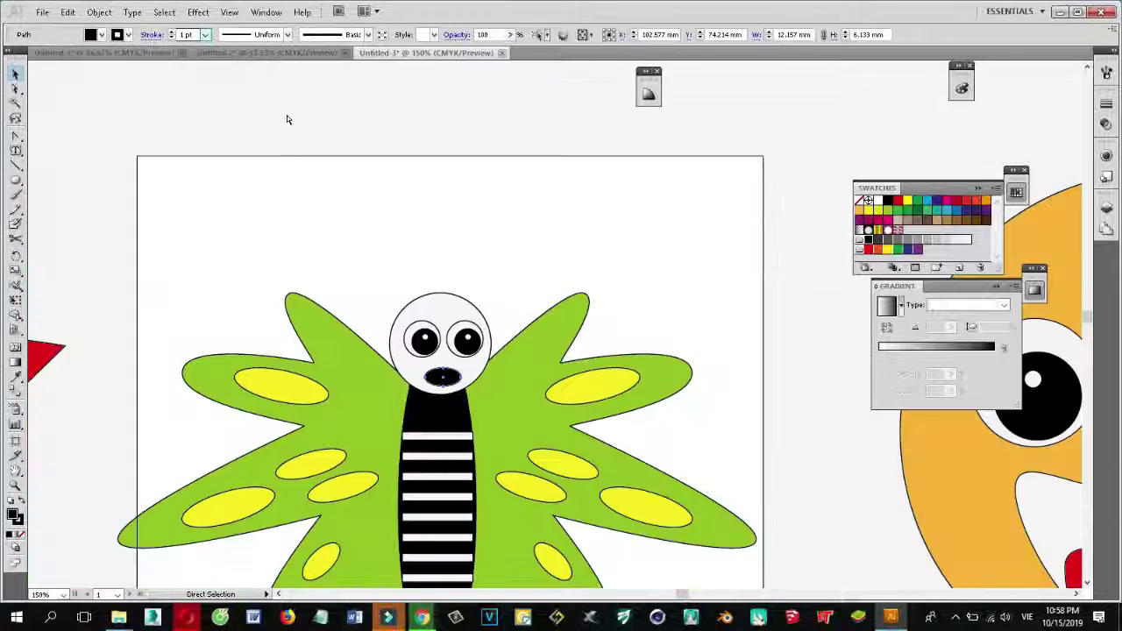
pyautogui.hotkey('ctrl', '-')
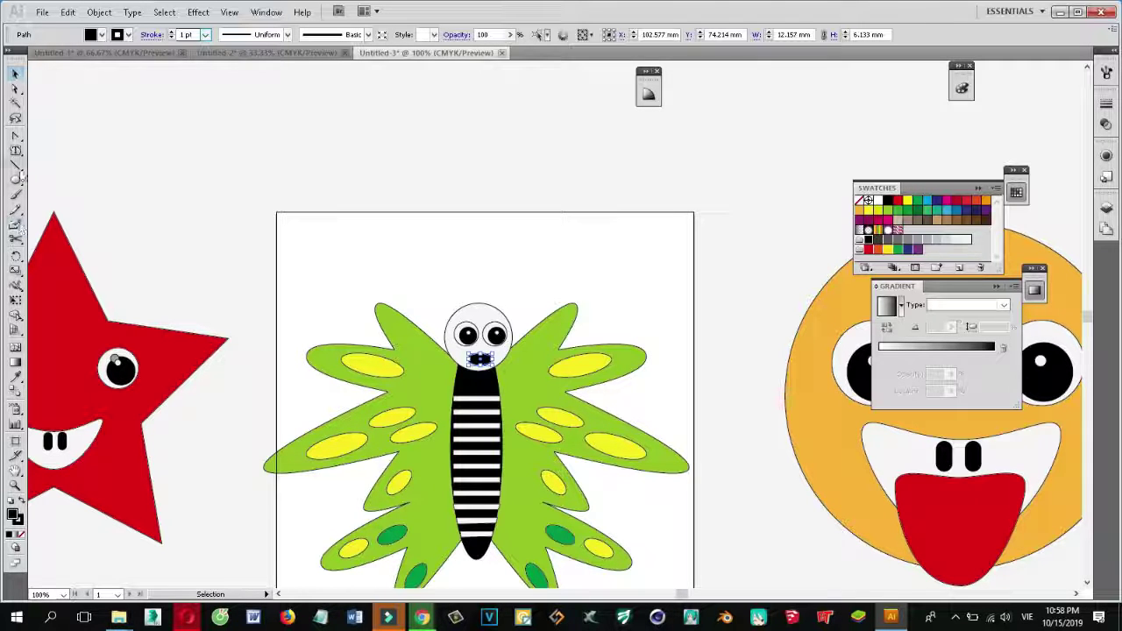
# Step: Draw a curved arc antenna and place it on top of the head
pyautogui.moveTo(15, 164); pyautogui.dragTo(62, 181)
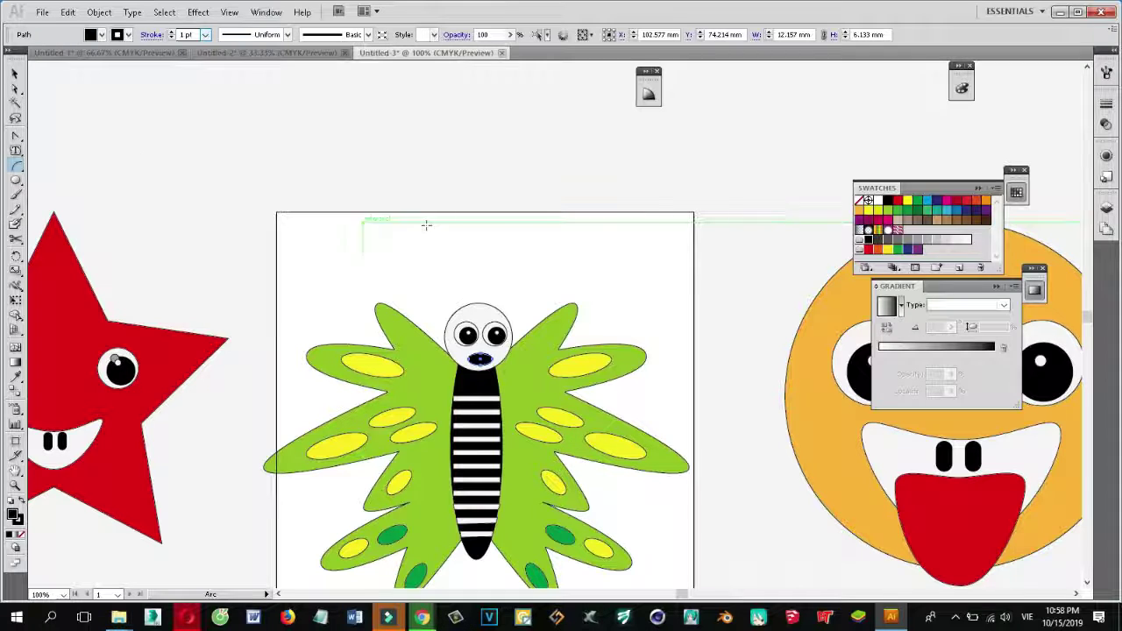
pyautogui.moveTo(520, 295); pyautogui.dragTo(606, 209)
pyautogui.click(15, 75)
pyautogui.moveTo(538, 252)
pyautogui.mouseDown()
pyautogui.moveTo(509, 268)
pyautogui.moveTo(471, 260)
pyautogui.mouseUp()
pyautogui.click(693, 245)
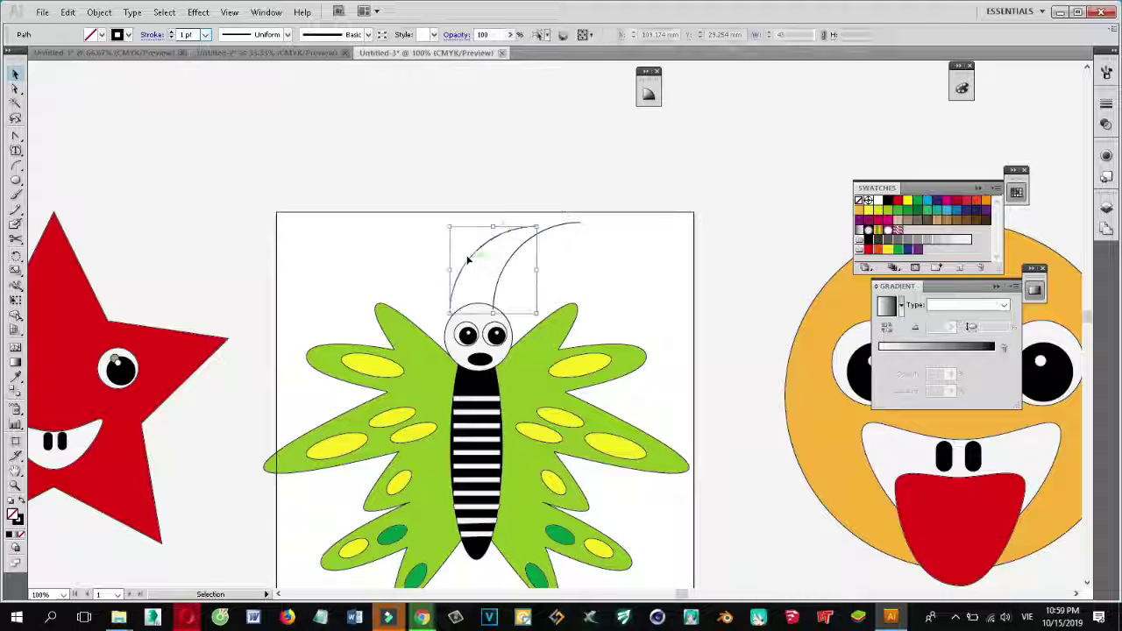
# Step: Reflect a copy of the arc vertically and position both antennae over the head
pyautogui.rightClick(467, 256)
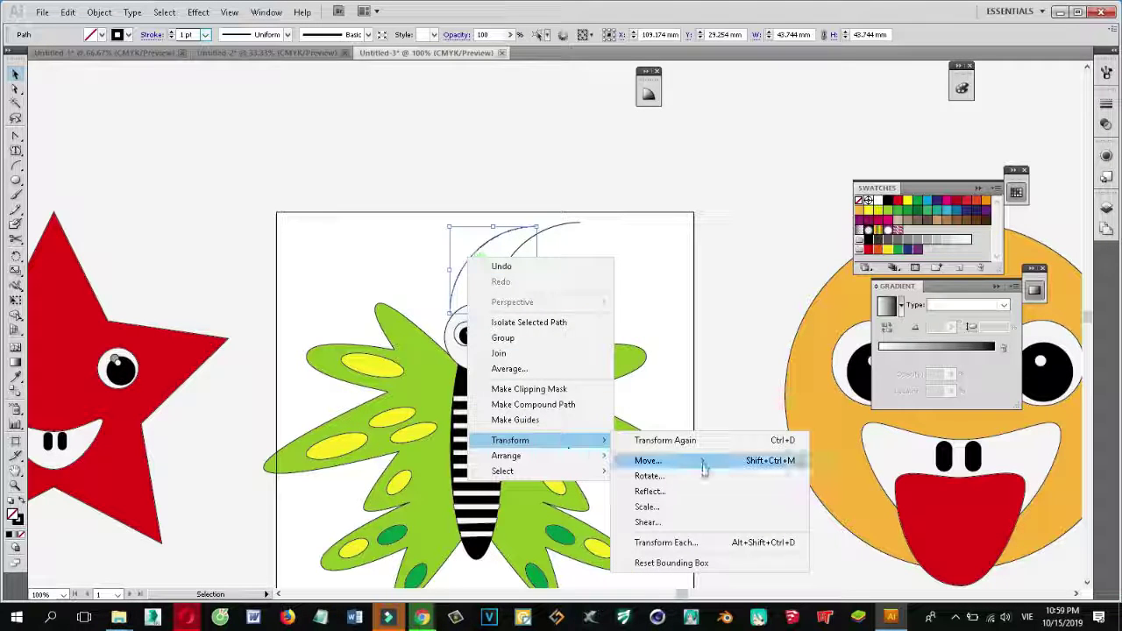
pyautogui.click(696, 491)
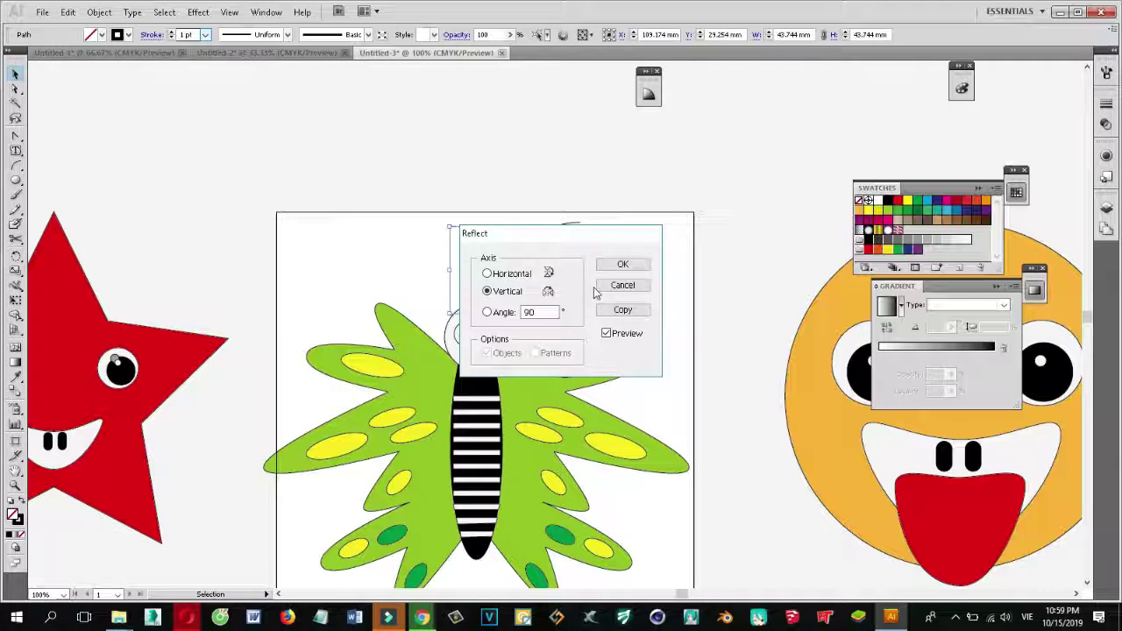
pyautogui.click(624, 265)
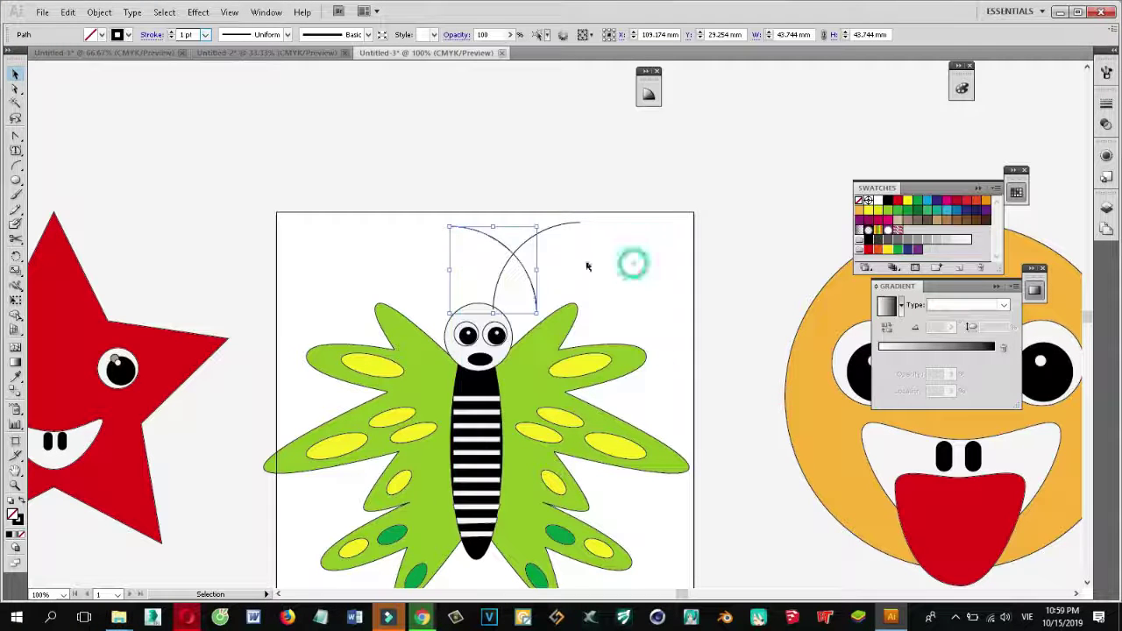
pyautogui.keyDown('shift'); pyautogui.click(526, 241); pyautogui.keyUp('shift')
pyautogui.moveTo(520, 251)
pyautogui.mouseDown()
pyautogui.moveTo(463, 253)
pyautogui.moveTo(520, 251)
pyautogui.moveTo(506, 257)
pyautogui.mouseUp()
pyautogui.click(704, 296)
pyautogui.click(681, 252)
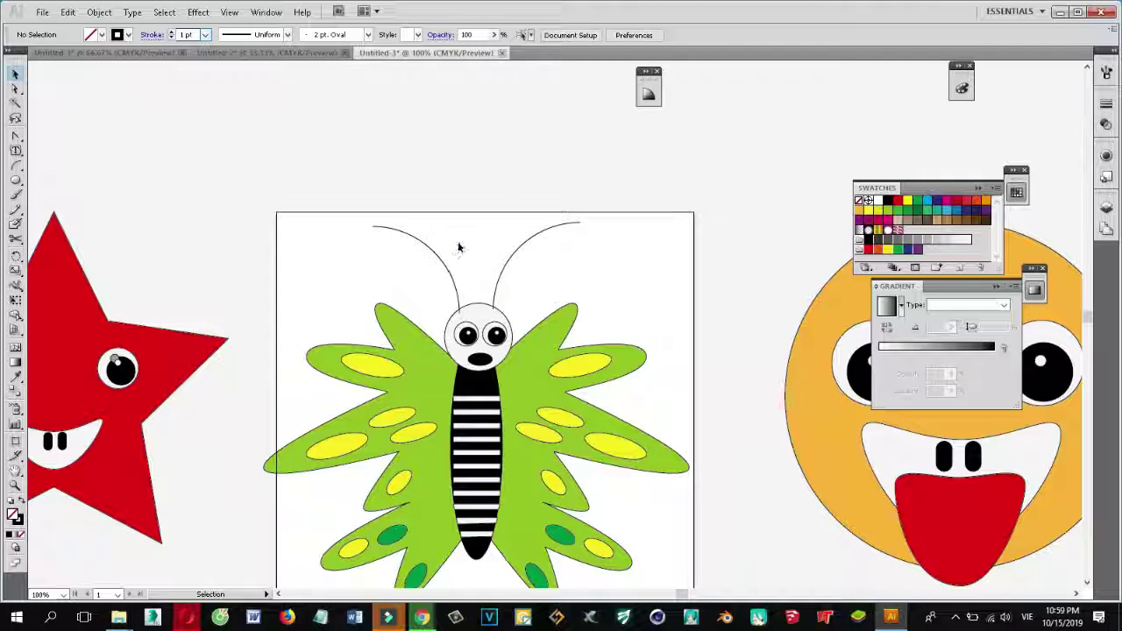
pyautogui.scroll(-3, 461, 245)
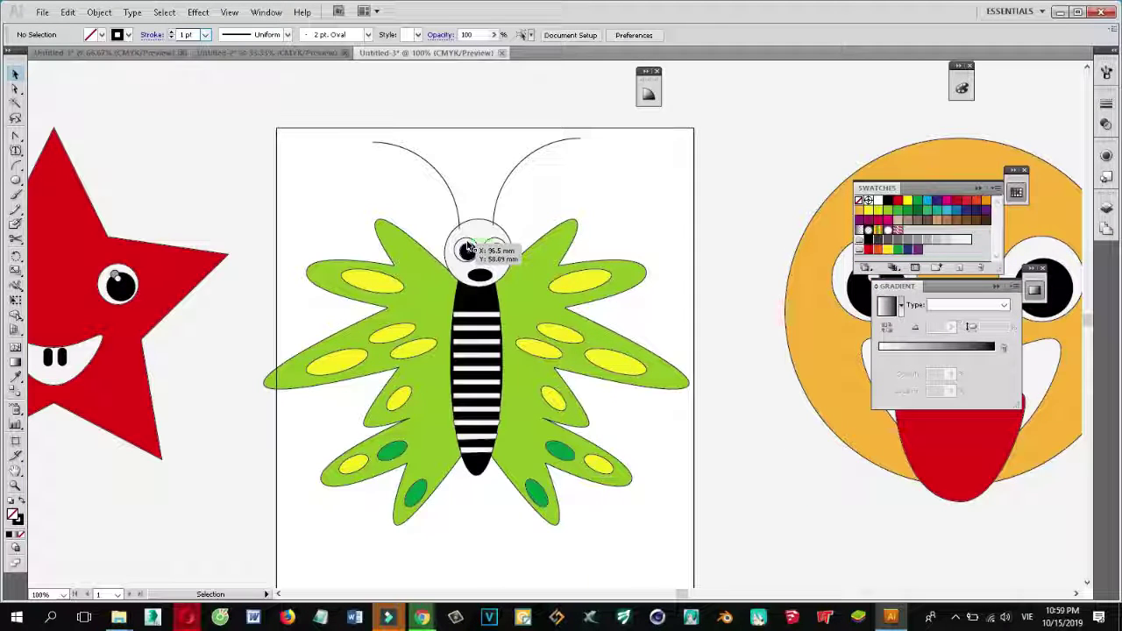
pyautogui.hotkey('ctrl', '-')
pyautogui.hotkey('ctrl', '-')
pyautogui.hotkey('ctrl', '-')
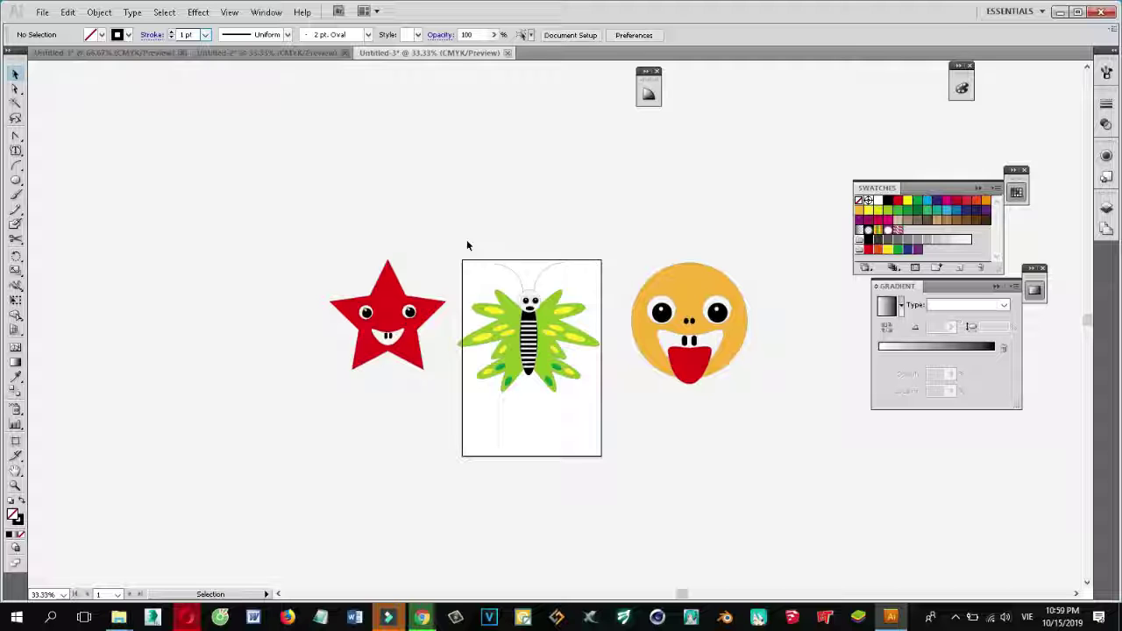
pyautogui.hotkey('ctrl', '+')
pyautogui.hotkey('ctrl', '+')
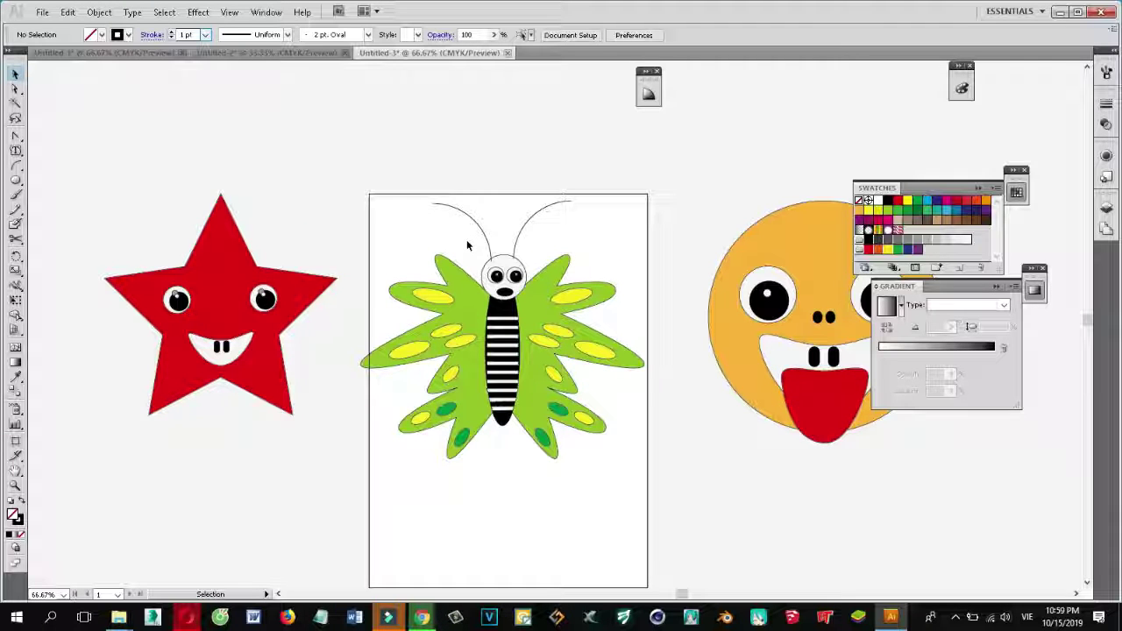